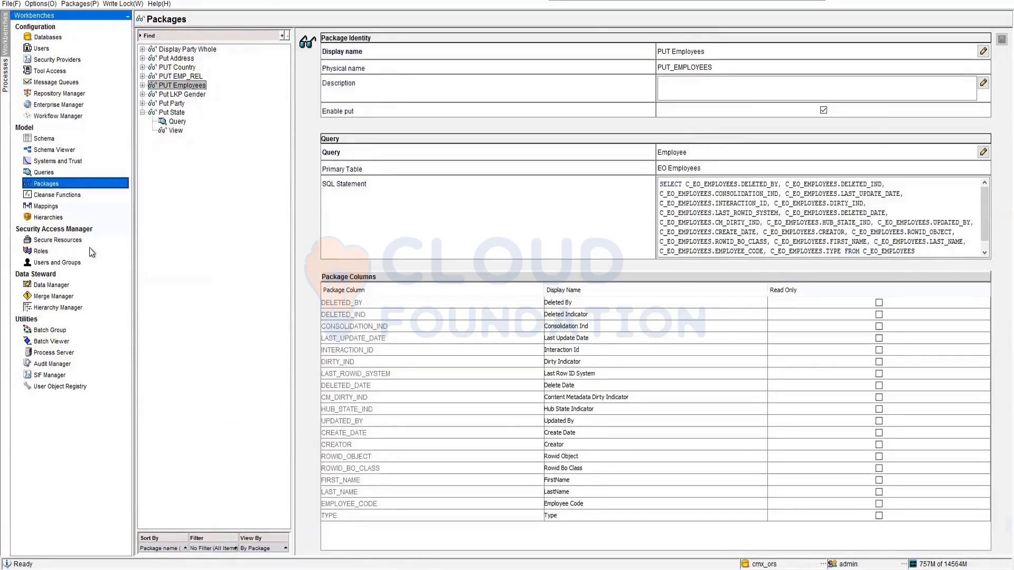
# Switch to the Hierarchies tool and expand the Profiles node.
pyautogui.click(48, 217)
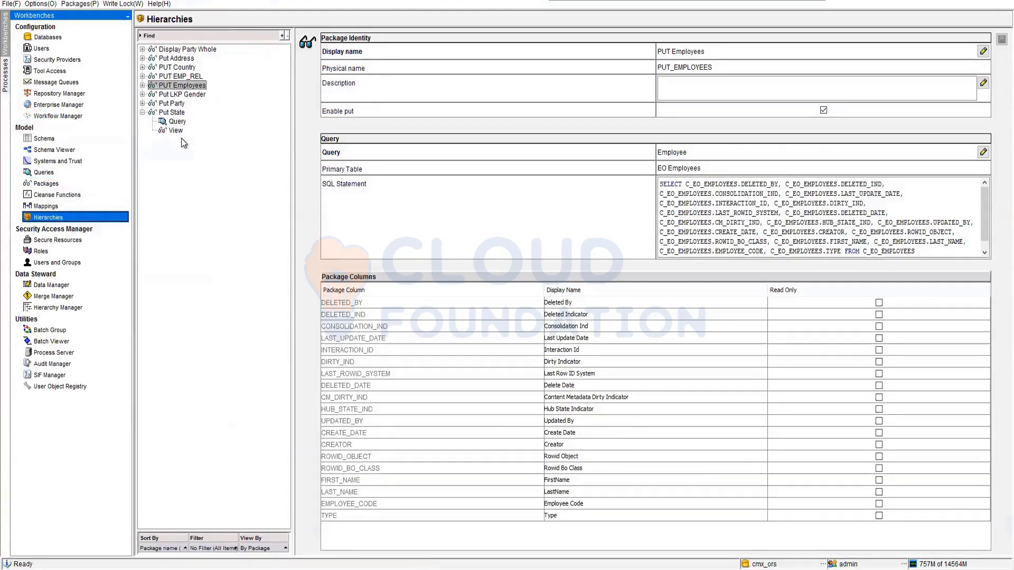
pyautogui.click(140, 79)
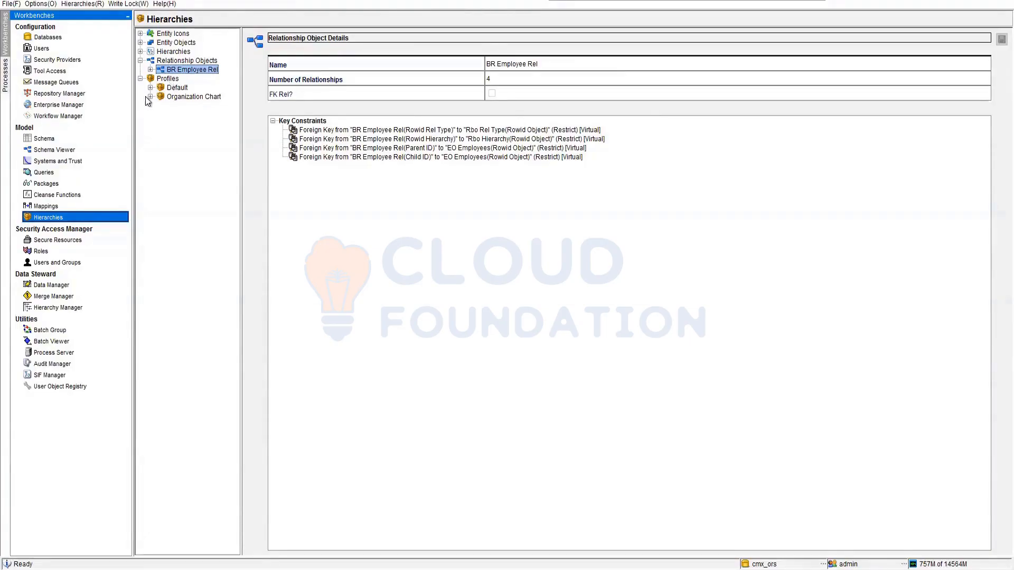
pyautogui.click(165, 80)
pyautogui.rightClick(164, 81)
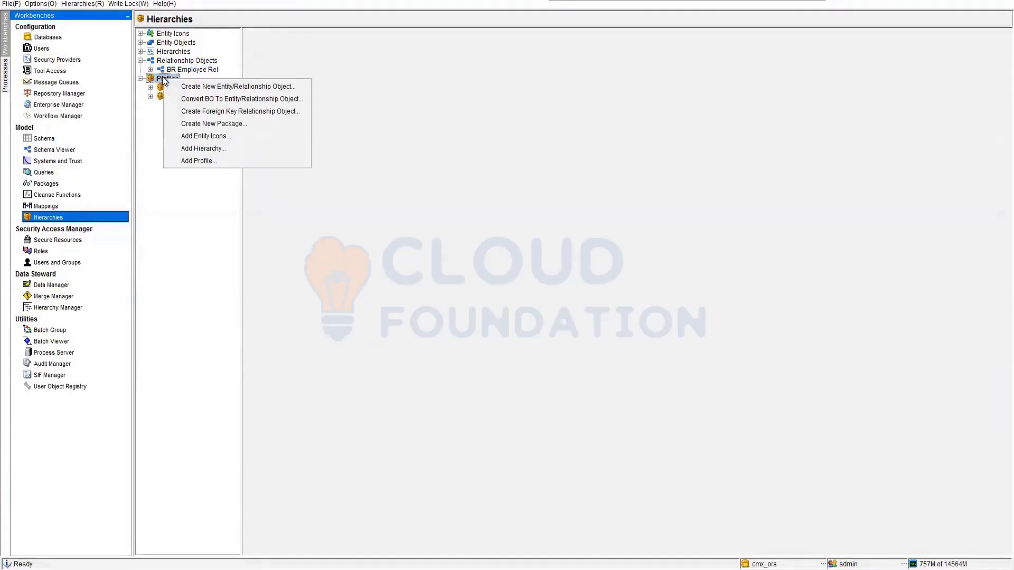
pyautogui.click(188, 162)
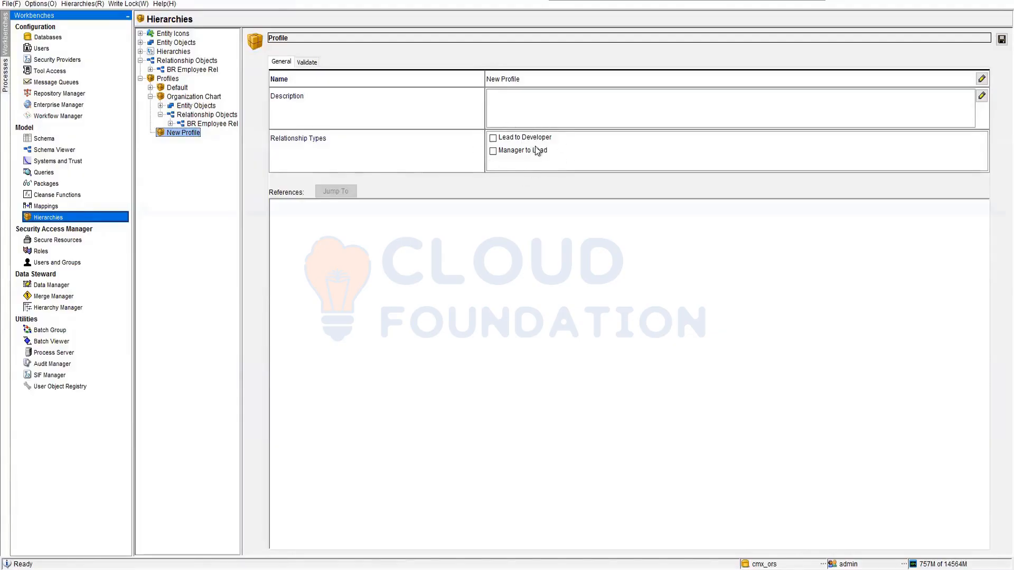
pyautogui.click(176, 101)
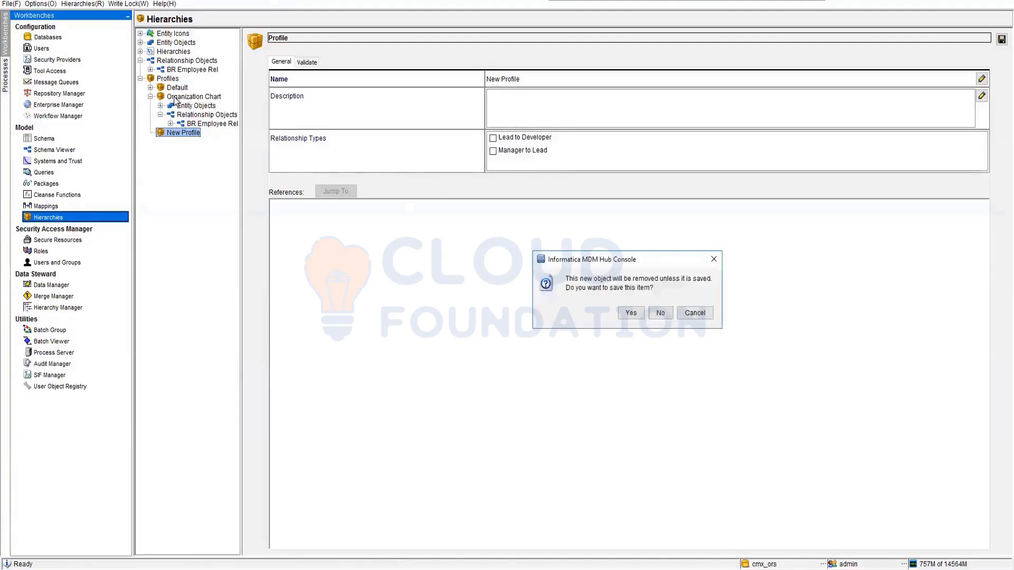
pyautogui.click(660, 313)
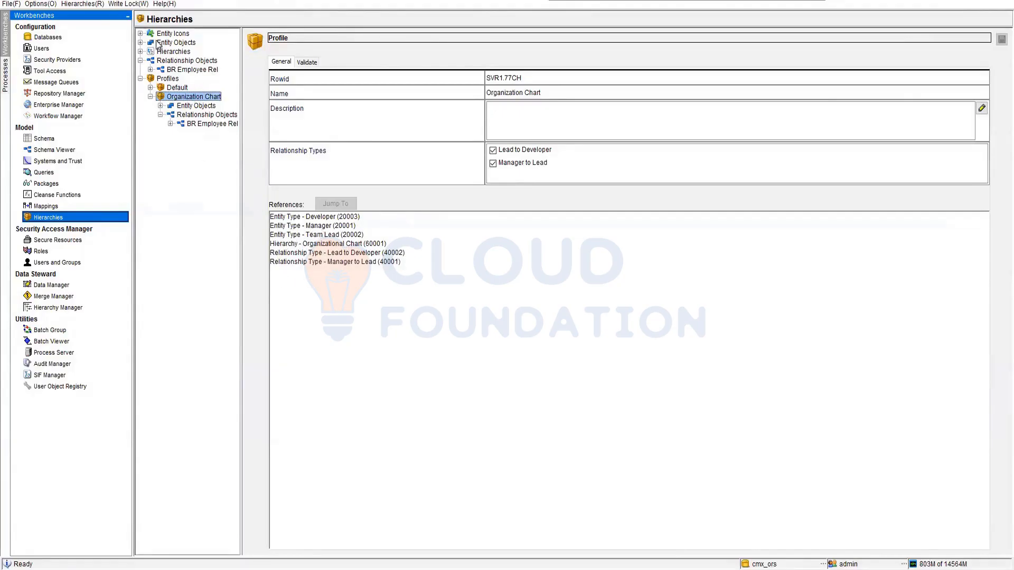
# Expand the Organization Chart profile's entity and relationship objects, open the Developer entity type's HM packages and widen the Common column.
pyautogui.click(160, 106)
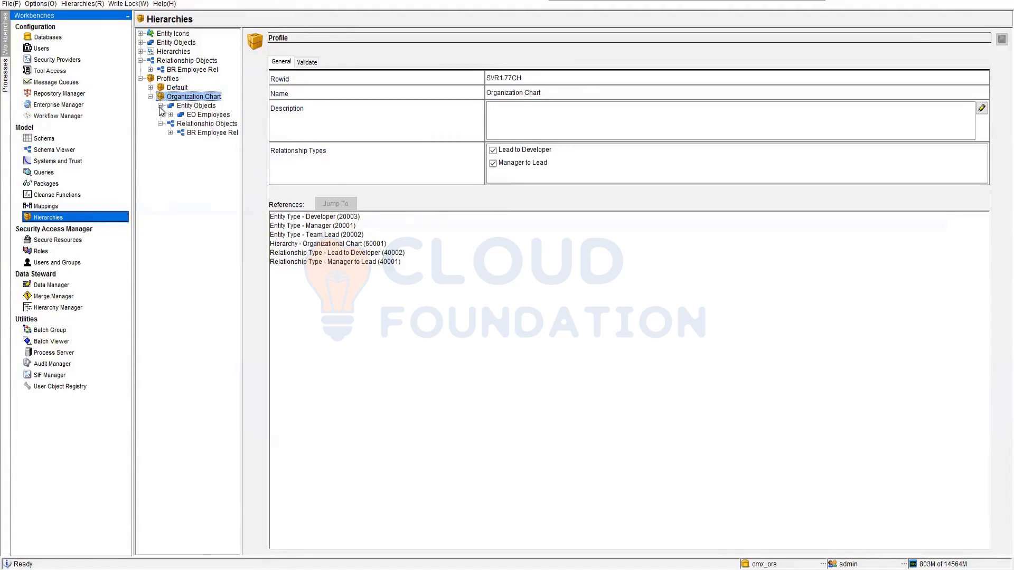
pyautogui.click(170, 115)
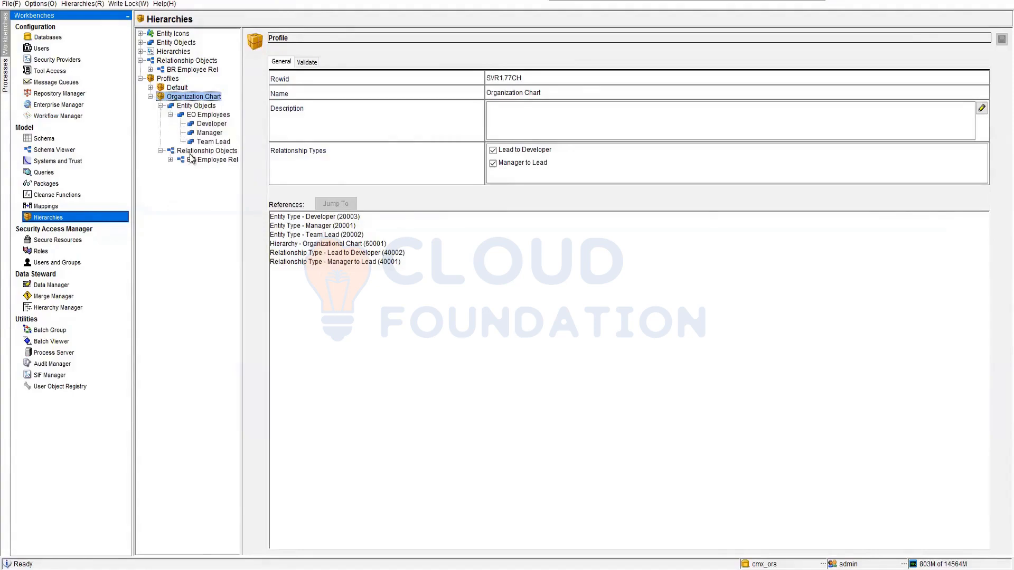
pyautogui.click(170, 160)
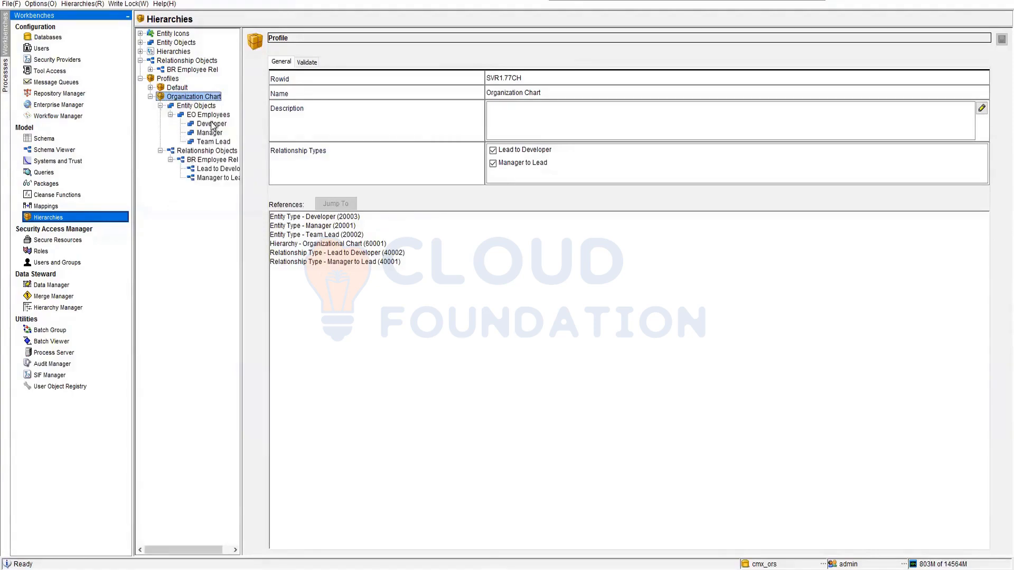
pyautogui.click(212, 125)
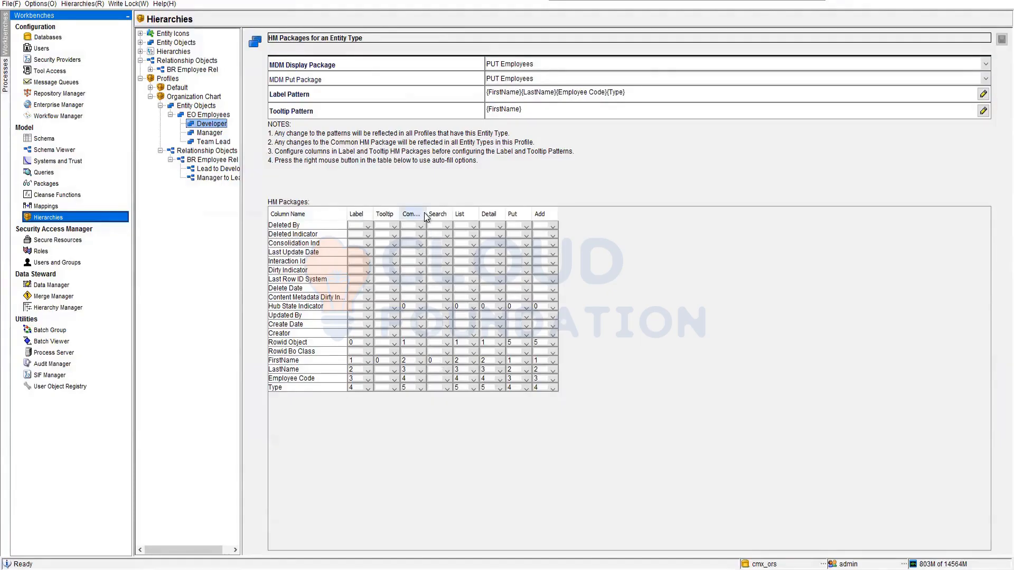
pyautogui.moveTo(427, 217); pyautogui.dragTo(442, 214)
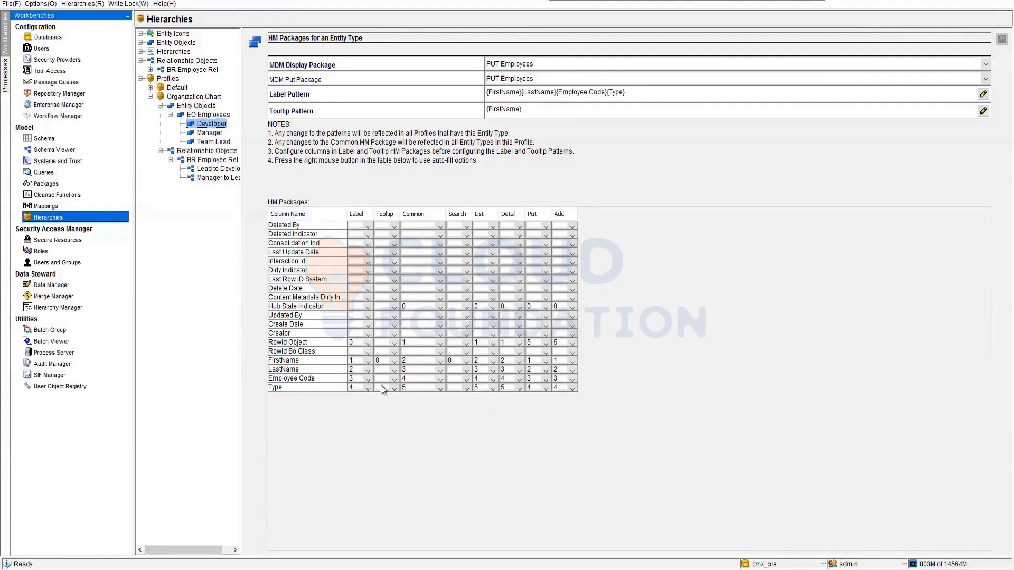
# Rebuild Developer's label pattern in the order Employee Code, Rowid Object, FirstName, LastName, Type.
pyautogui.doubleClick(648, 93)
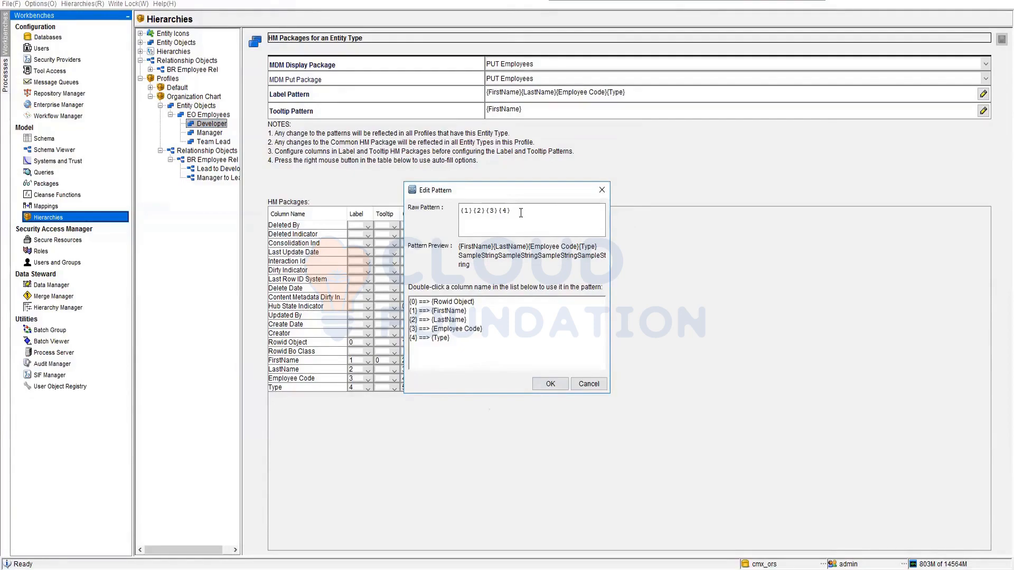
pyautogui.tripleClick(479, 213)
pyautogui.press('BackSpace')
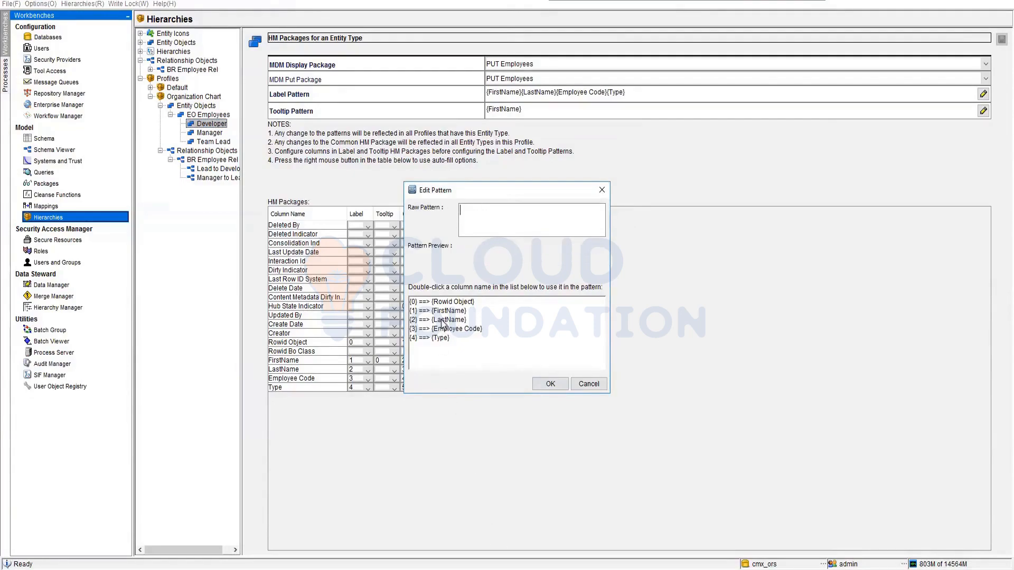
pyautogui.doubleClick(445, 329)
pyautogui.doubleClick(450, 303)
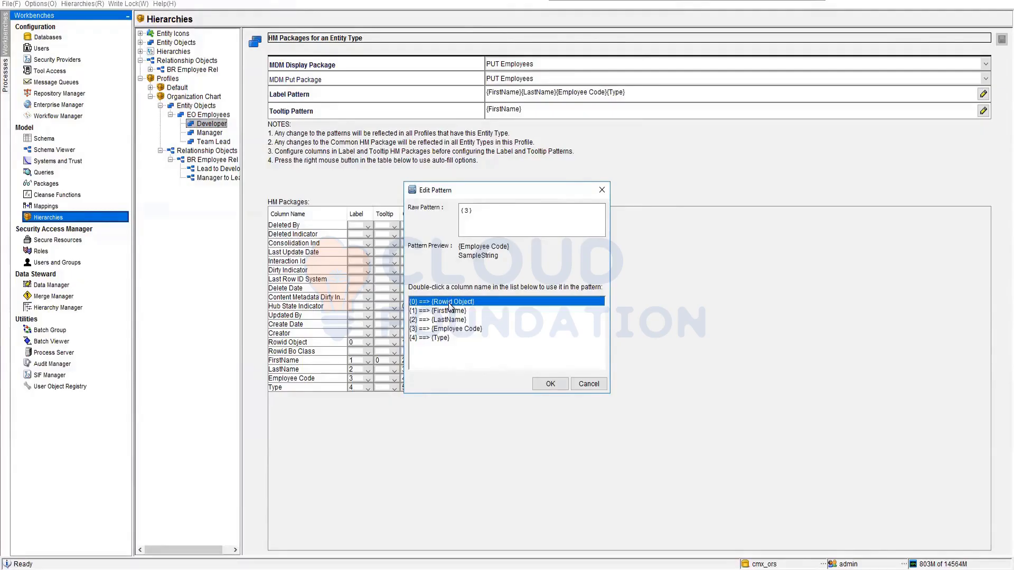
pyautogui.doubleClick(462, 311)
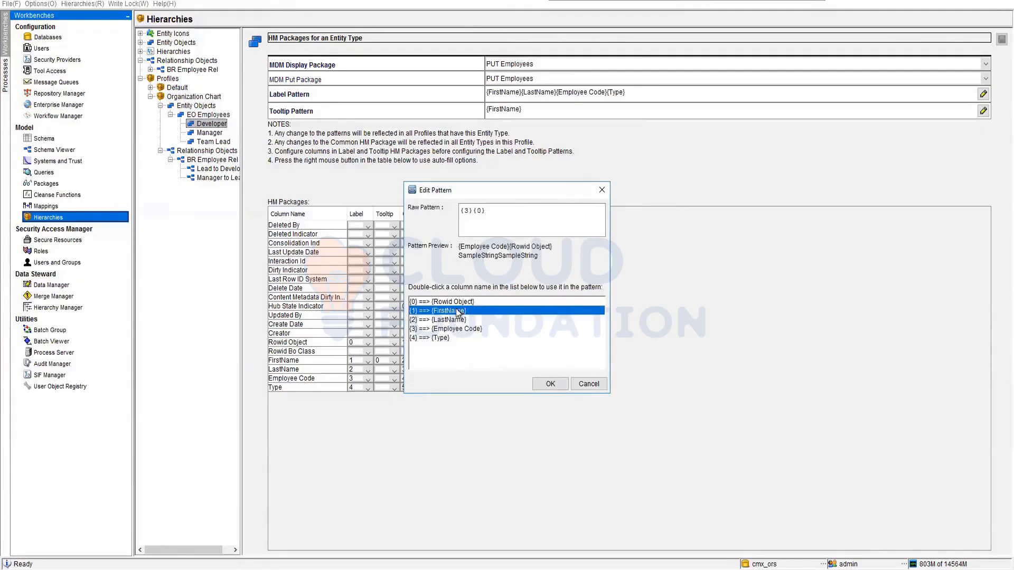
pyautogui.doubleClick(464, 319)
pyautogui.doubleClick(476, 338)
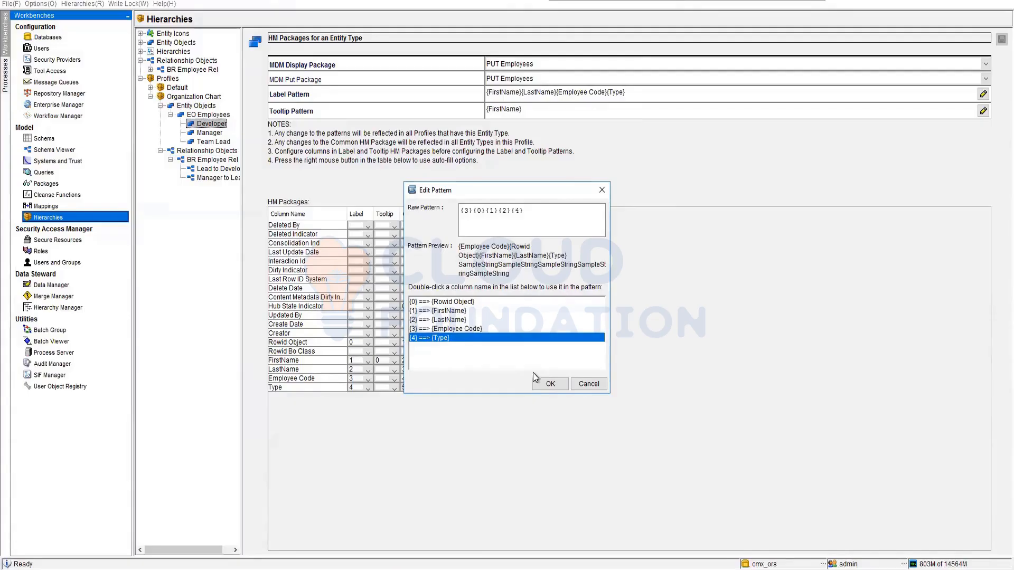
# Replace Developer's label pattern with FirstName, LastName, Employee Code and Type, and accept it.
pyautogui.moveTo(536, 211); pyautogui.dragTo(412, 213)
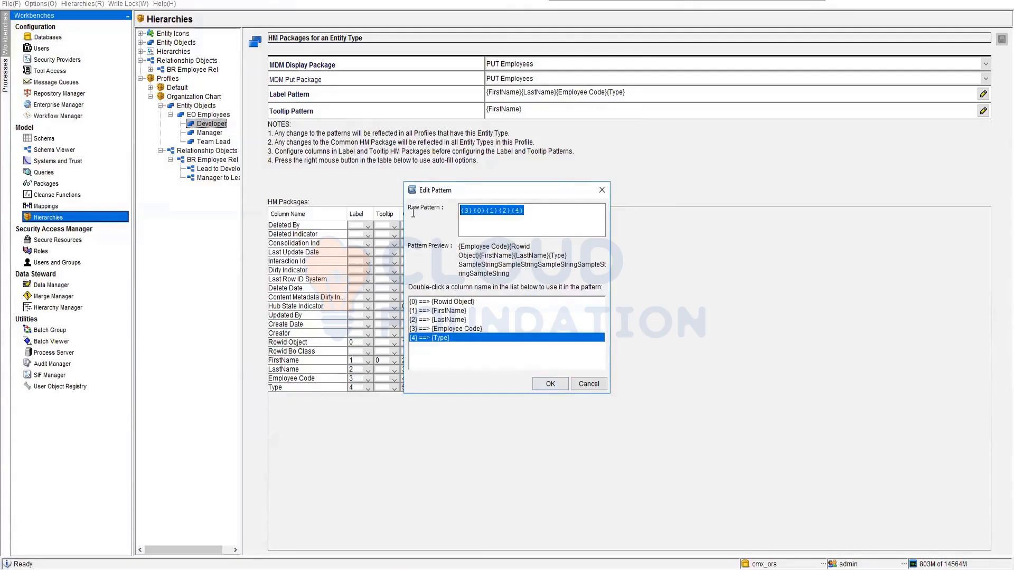
pyautogui.press('Delete')
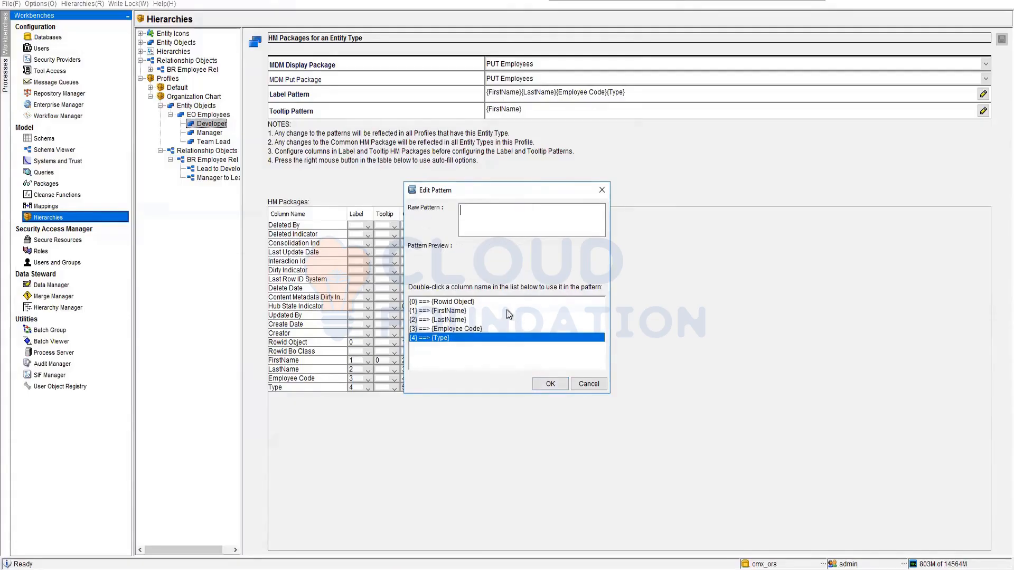
pyautogui.click(447, 312)
pyautogui.doubleClick(447, 312)
pyautogui.doubleClick(449, 320)
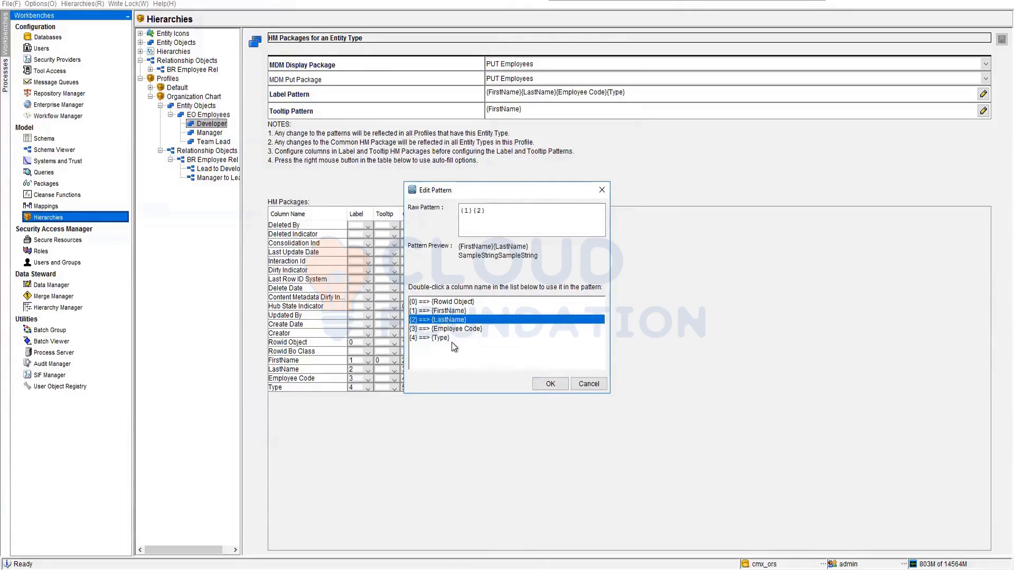
pyautogui.doubleClick(447, 329)
pyautogui.doubleClick(443, 338)
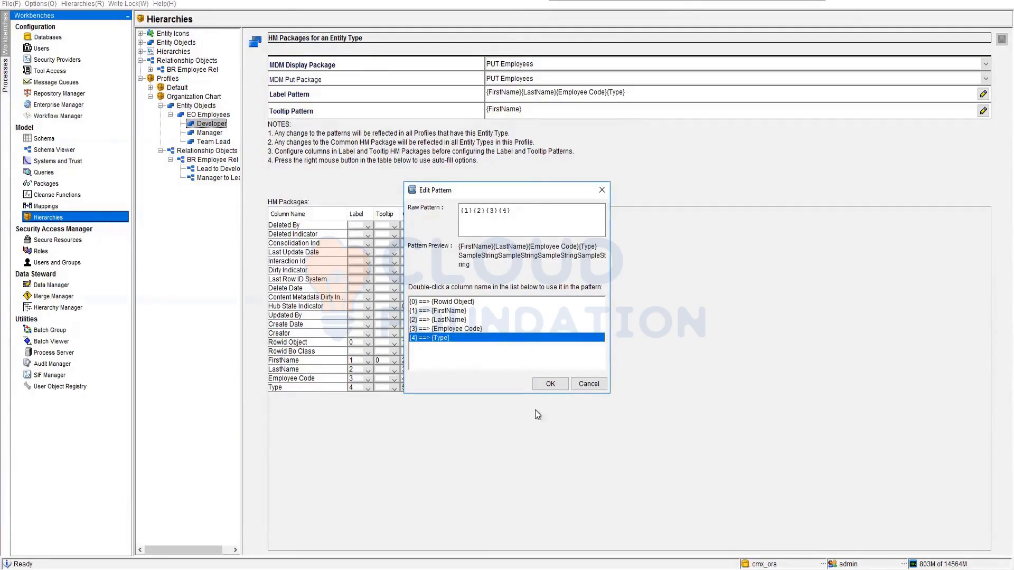
pyautogui.click(549, 385)
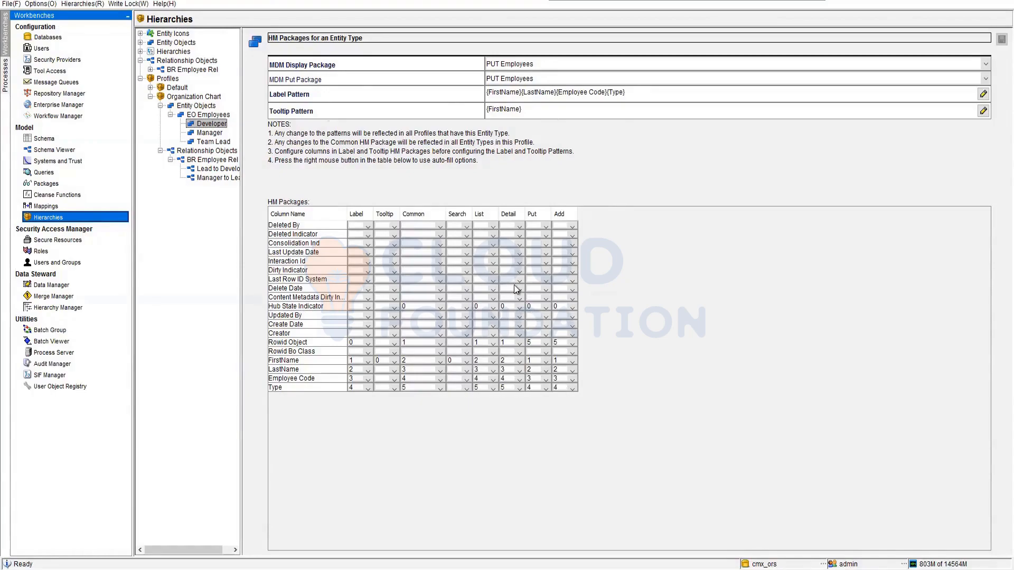
# Set the Manager entity type's MDM display package and put package to PUT Employees.
pyautogui.click(210, 134)
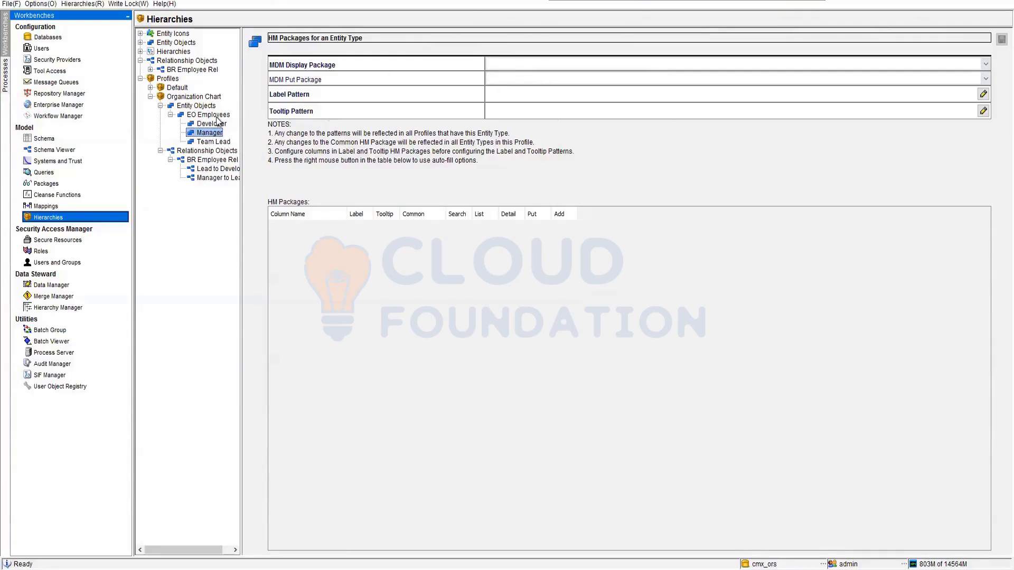
pyautogui.click(581, 61)
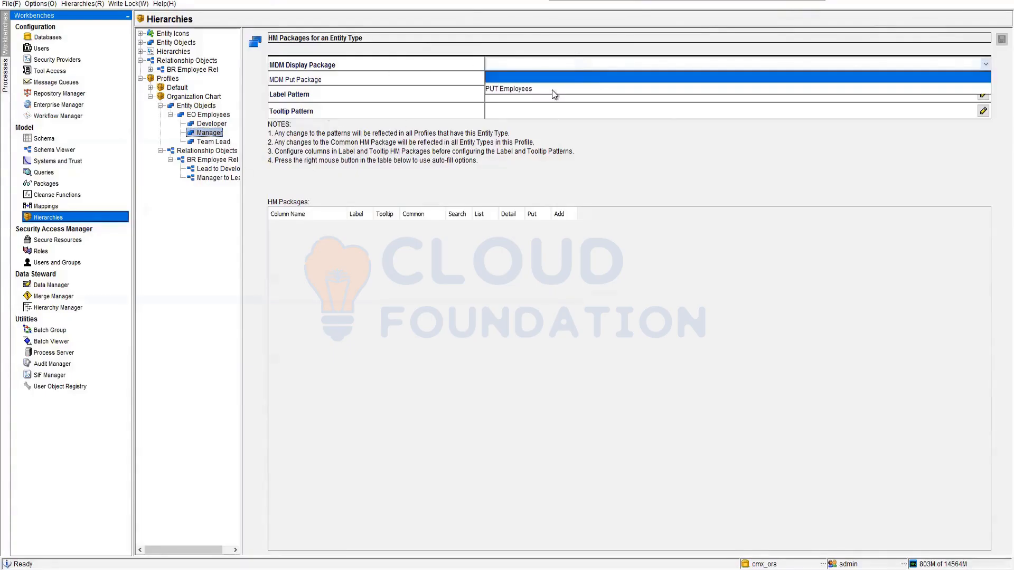
pyautogui.click(521, 87)
pyautogui.click(541, 77)
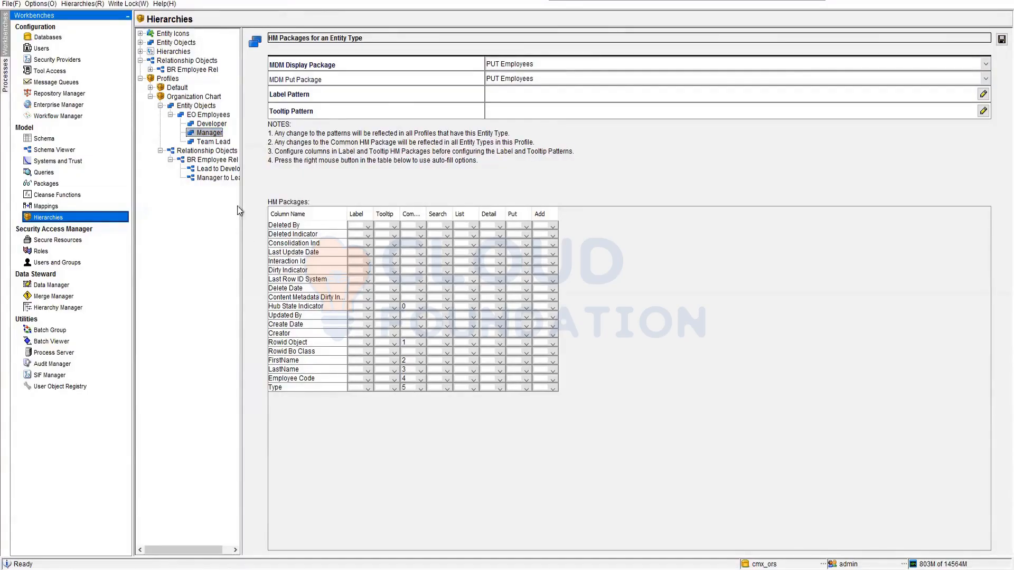
pyautogui.click(207, 142)
pyautogui.click(647, 313)
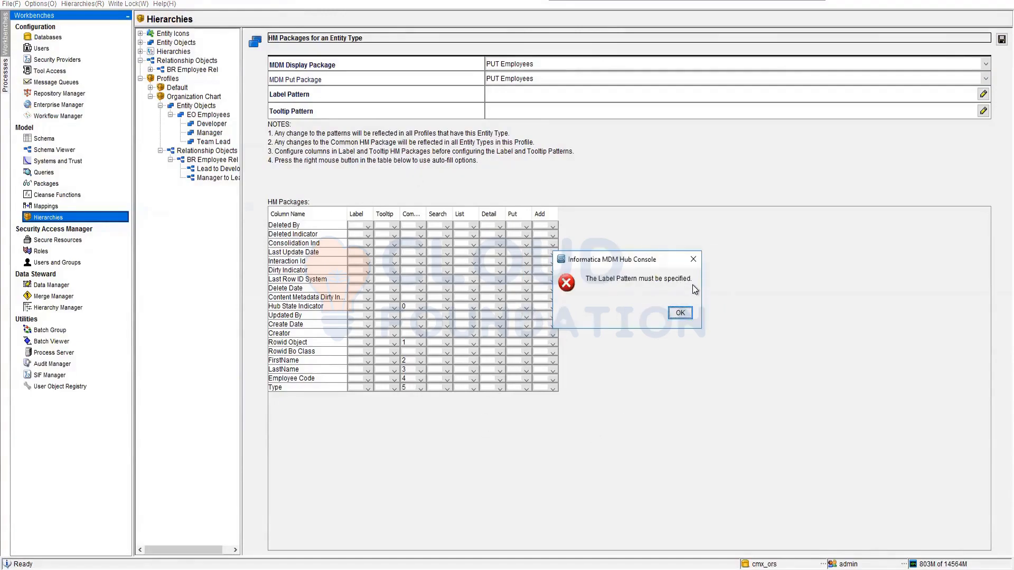
pyautogui.click(680, 313)
pyautogui.doubleClick(519, 92)
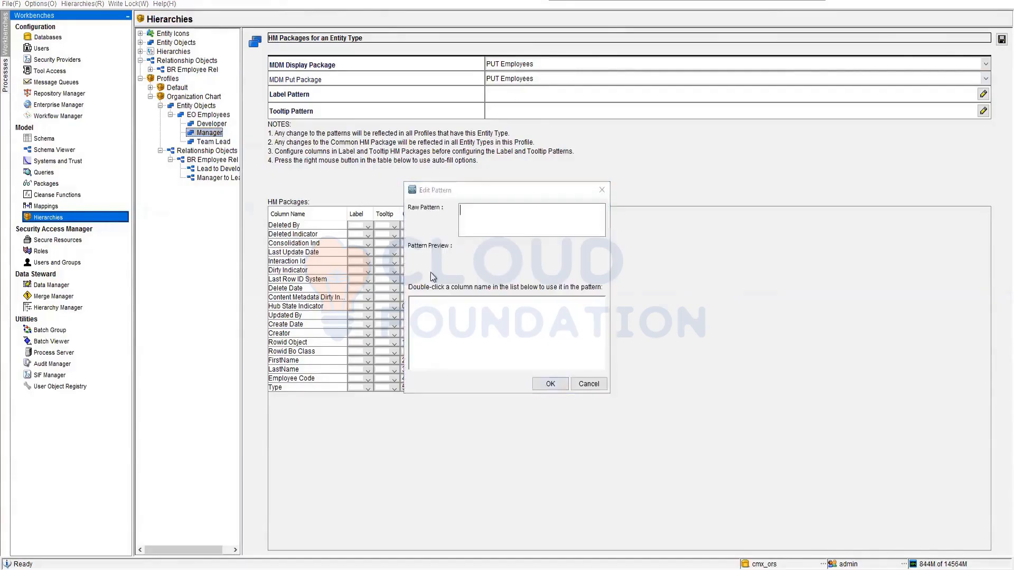
pyautogui.click(582, 385)
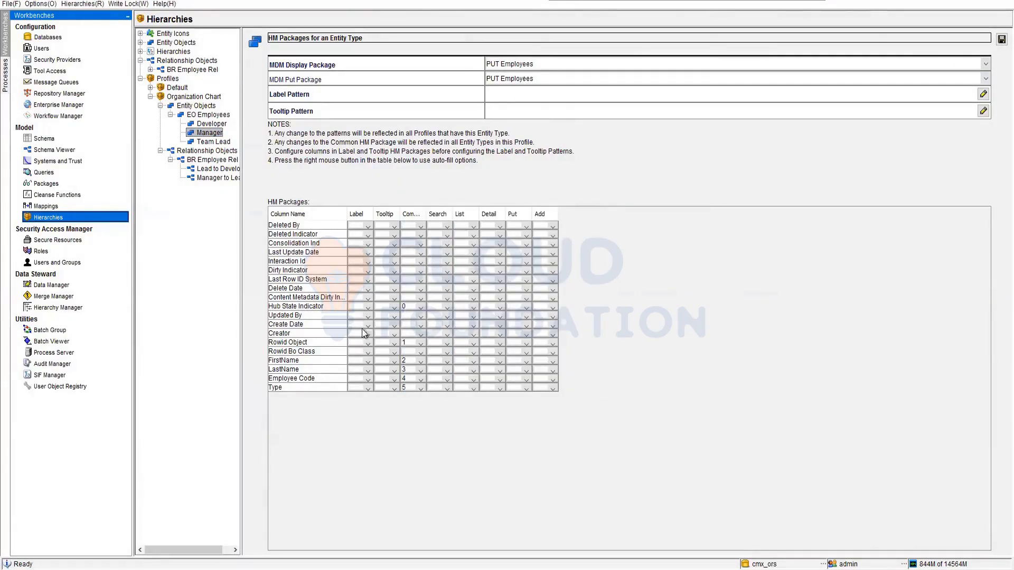
# Set the Label position of Manager's FirstName column to 0 in the HM packages table.
pyautogui.click(368, 362)
pyautogui.click(356, 394)
pyautogui.click(369, 380)
pyautogui.click(369, 363)
pyautogui.click(366, 364)
pyautogui.click(353, 381)
# Set Manager's Label positions to 1 for LastName, 2 for Employee Code and 3 for Type.
pyautogui.click(367, 372)
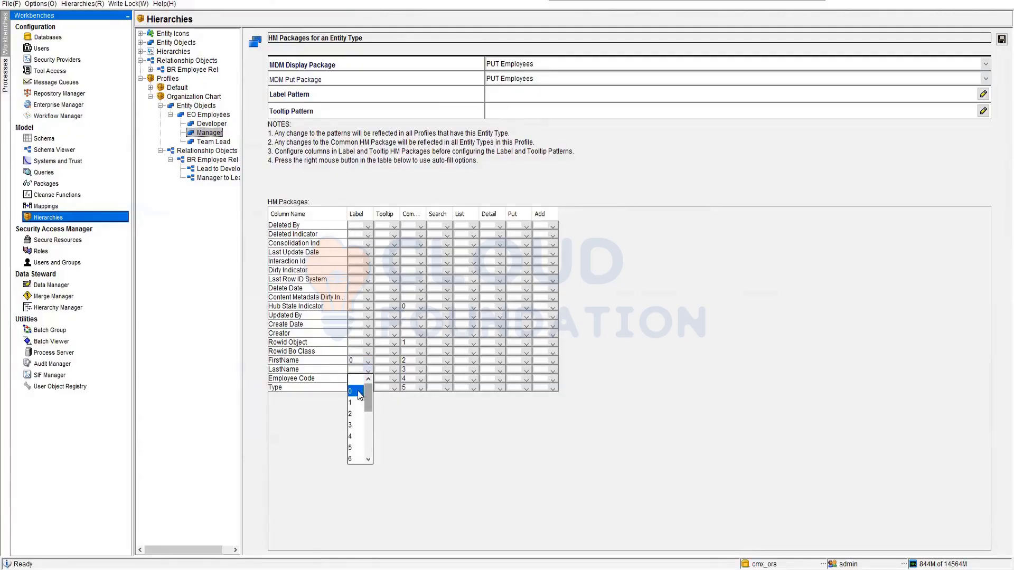
pyautogui.click(352, 391)
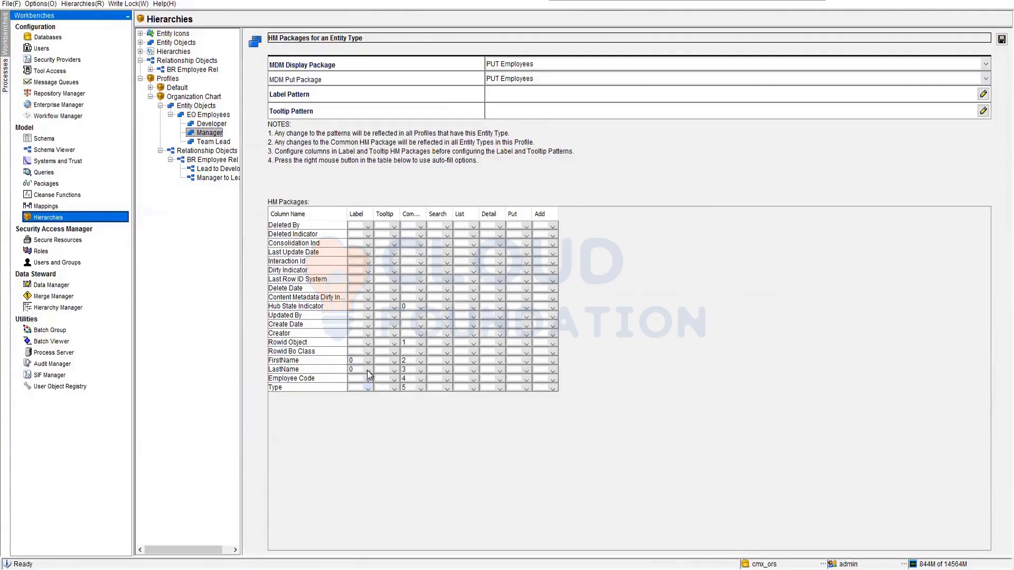
pyautogui.click(369, 374)
pyautogui.click(353, 404)
pyautogui.click(369, 380)
pyautogui.click(353, 423)
pyautogui.click(369, 389)
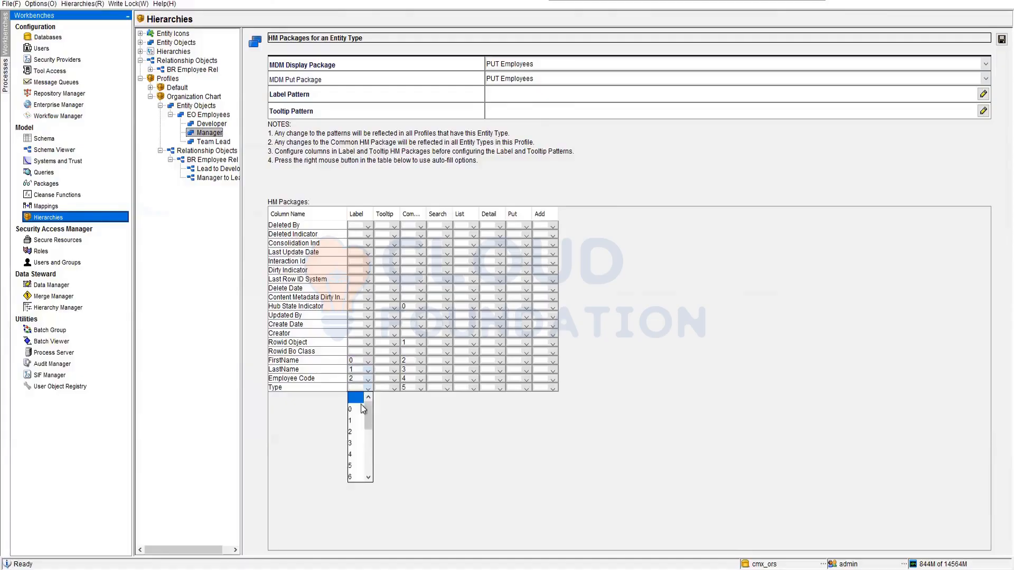
pyautogui.click(355, 443)
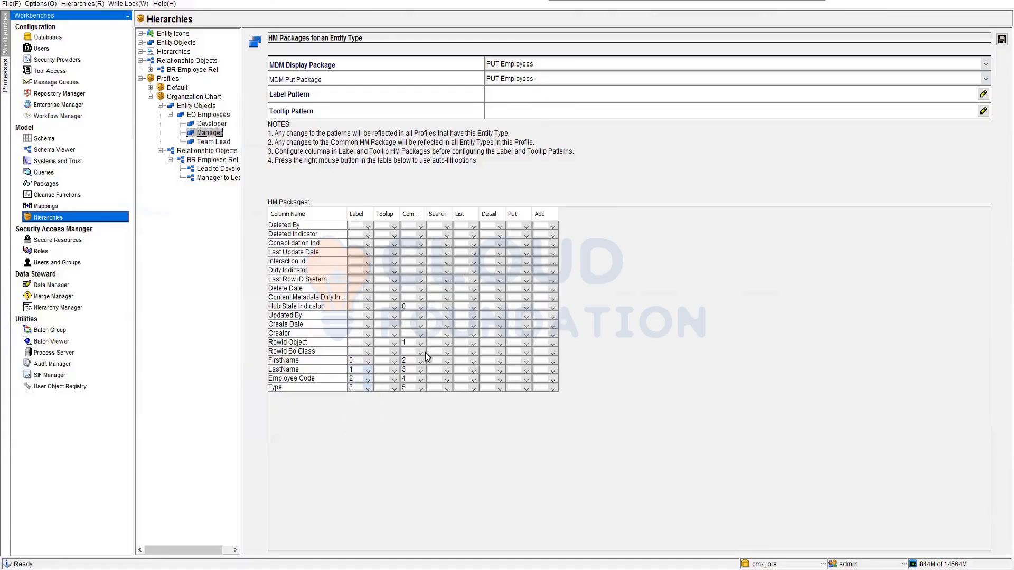
# Set the Tooltip position of Manager's FirstName column to 0.
pyautogui.click(394, 370)
pyautogui.click(388, 369)
pyautogui.click(394, 362)
pyautogui.click(379, 379)
# Build Manager's label pattern from FirstName, LastName, Employee Code and Type, and accept it.
pyautogui.doubleClick(506, 99)
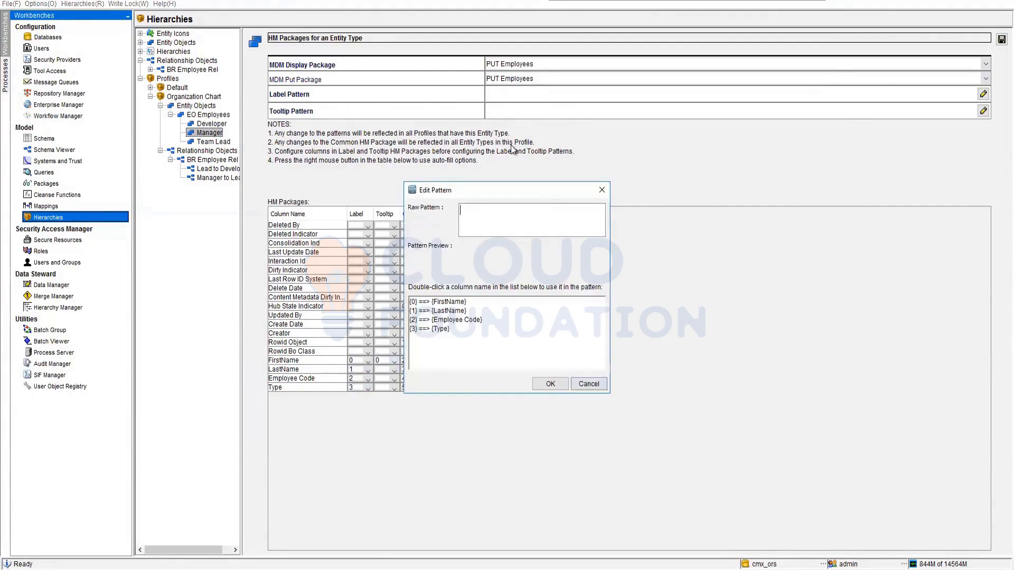
pyautogui.click(431, 304)
pyautogui.doubleClick(431, 304)
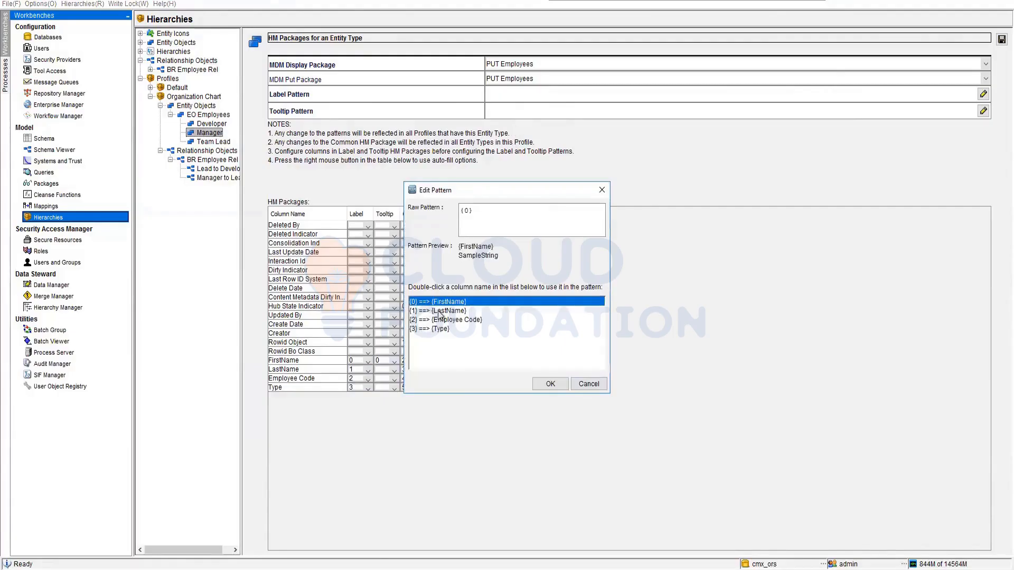
pyautogui.doubleClick(439, 311)
pyautogui.doubleClick(457, 320)
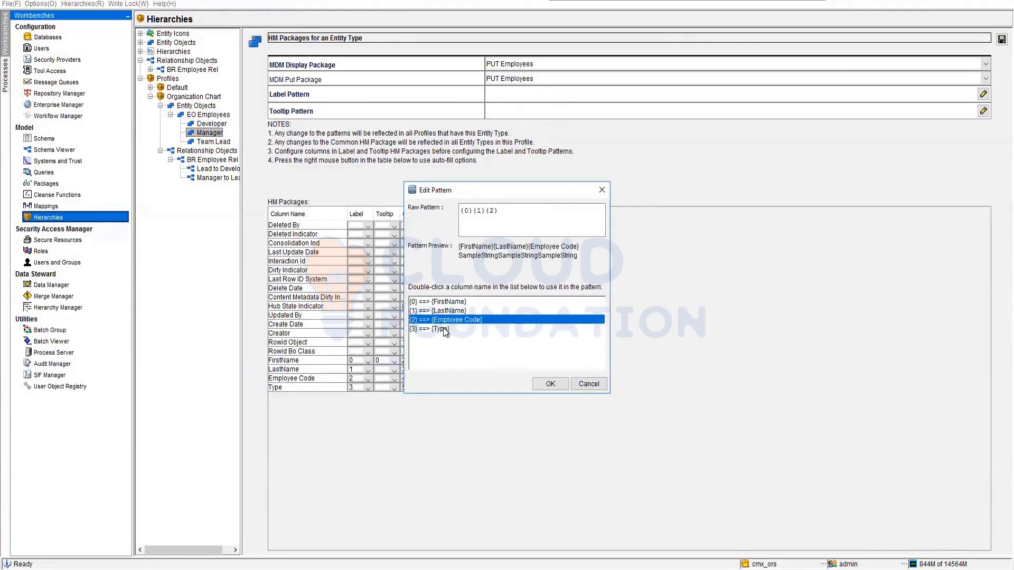
pyautogui.doubleClick(442, 329)
pyautogui.click(549, 384)
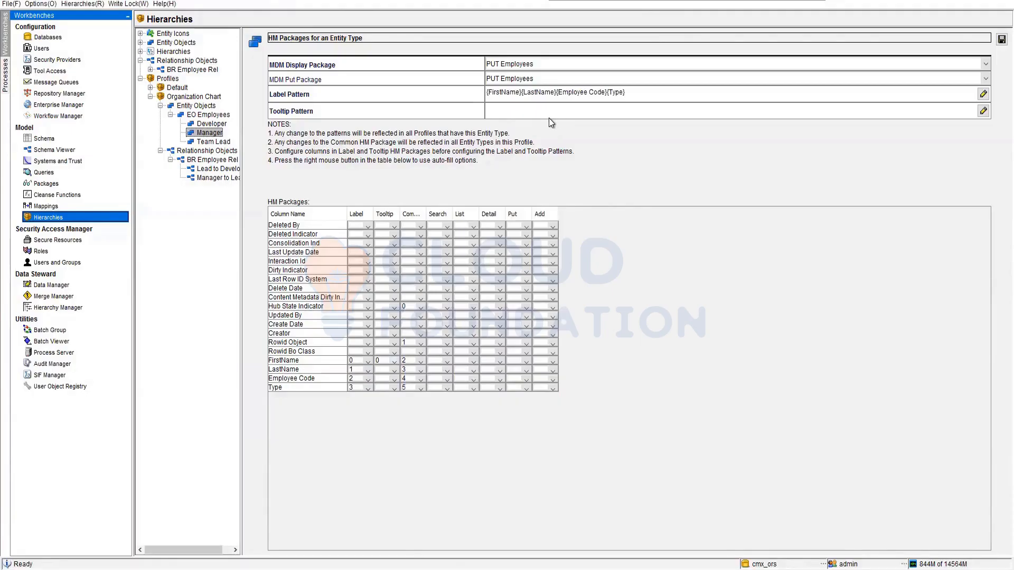
# Build Manager's tooltip pattern from FirstName, accept it, and try to save the configuration.
pyautogui.click(537, 109)
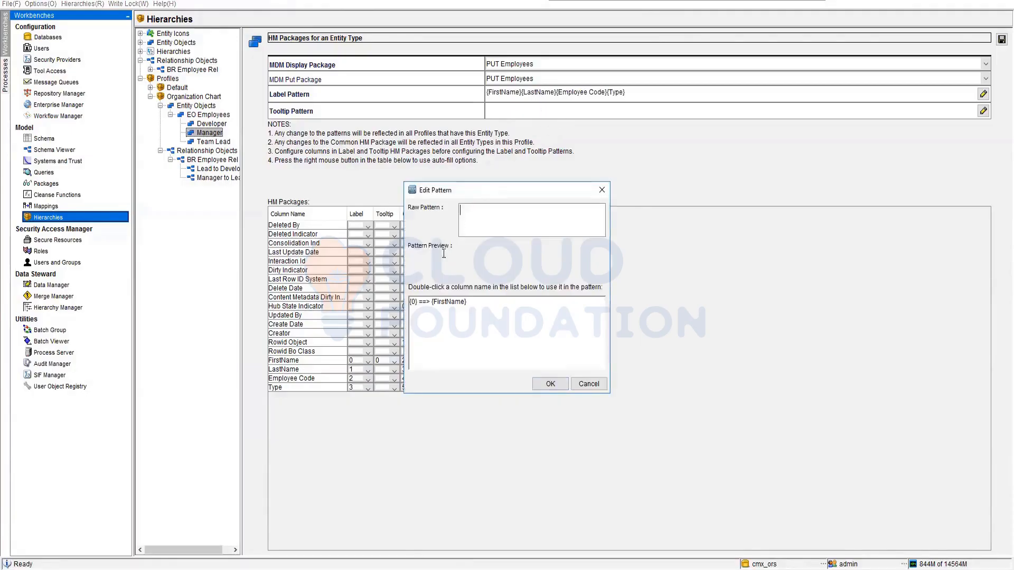
pyautogui.doubleClick(444, 301)
pyautogui.click(549, 384)
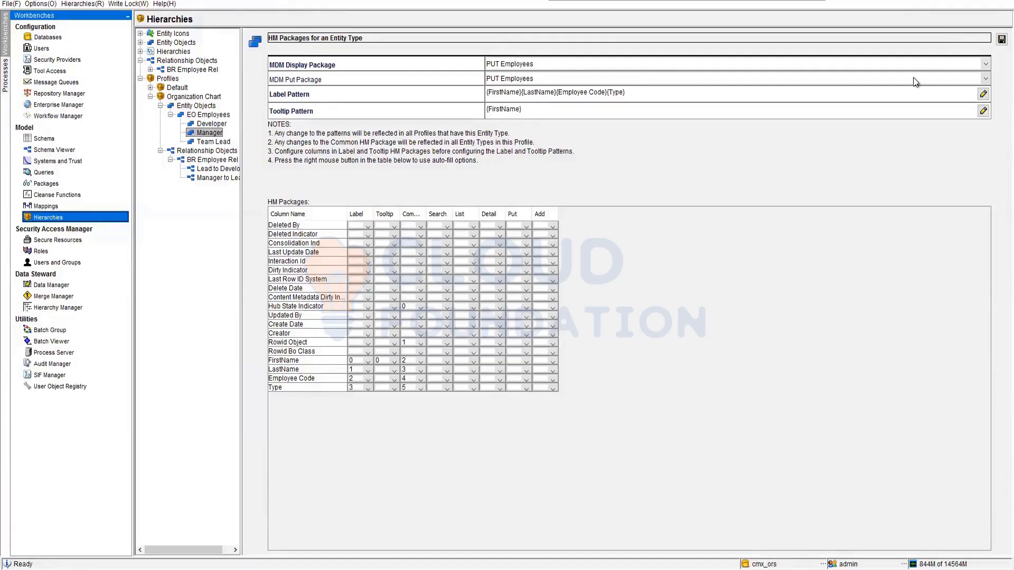
pyautogui.click(1001, 40)
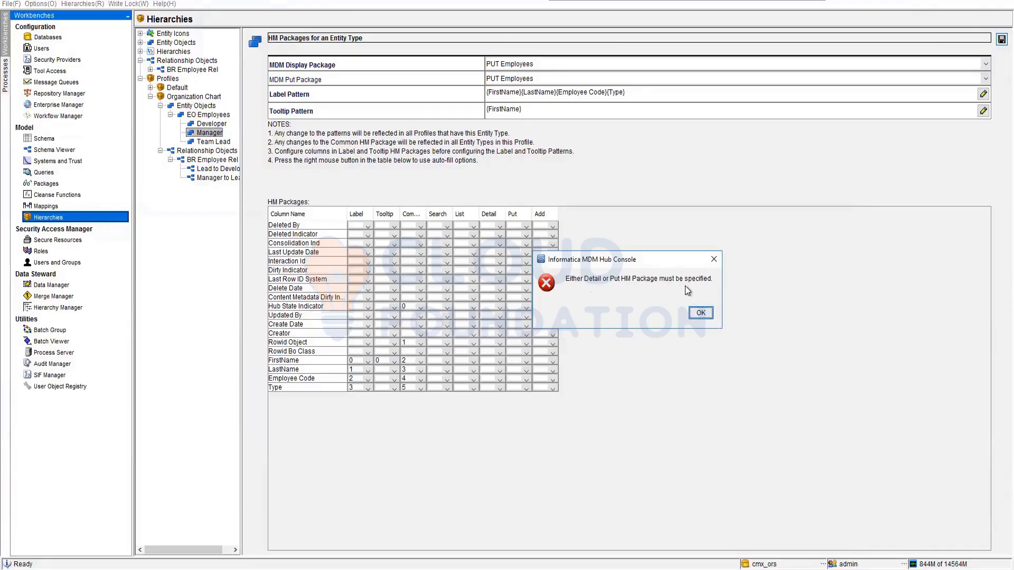
pyautogui.click(700, 313)
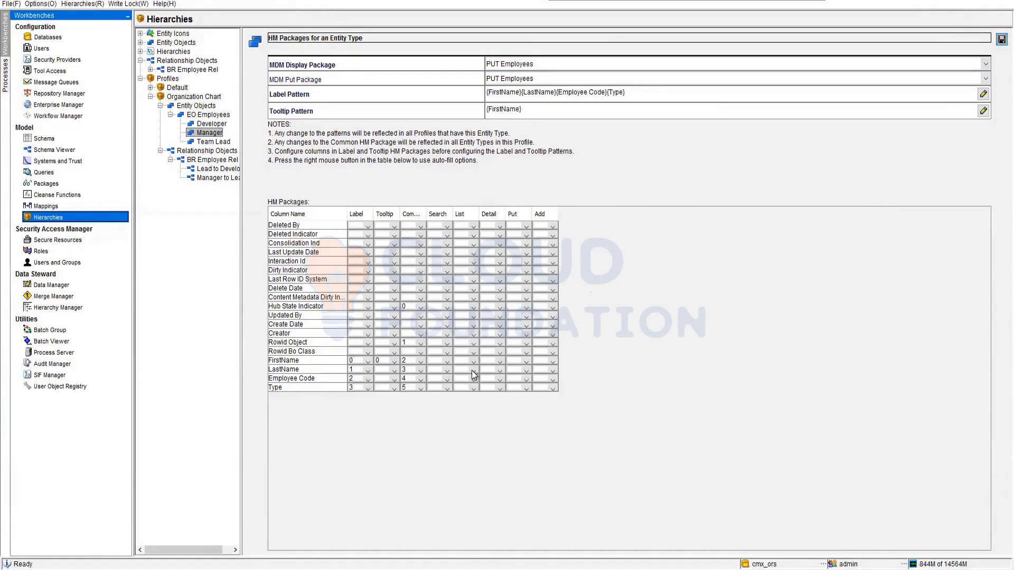
# Set Manager's Detail positions to 0 for FirstName, 1 for LastName, 2 for Employee Code and 3 for Type.
pyautogui.click(500, 362)
pyautogui.click(487, 395)
pyautogui.click(499, 362)
pyautogui.click(500, 383)
pyautogui.click(500, 370)
pyautogui.click(486, 397)
pyautogui.click(500, 377)
pyautogui.click(486, 423)
pyautogui.click(500, 388)
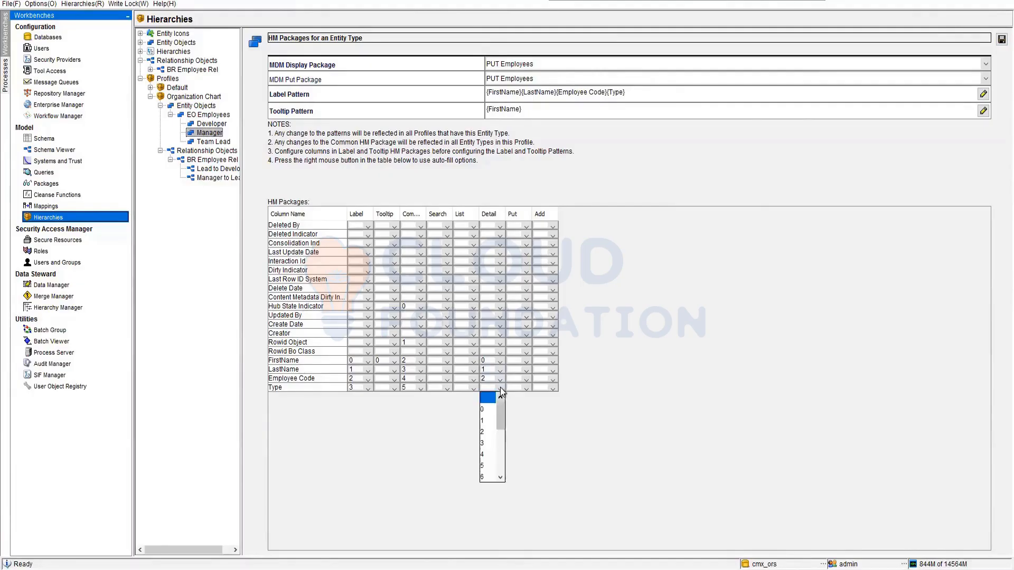
pyautogui.click(486, 442)
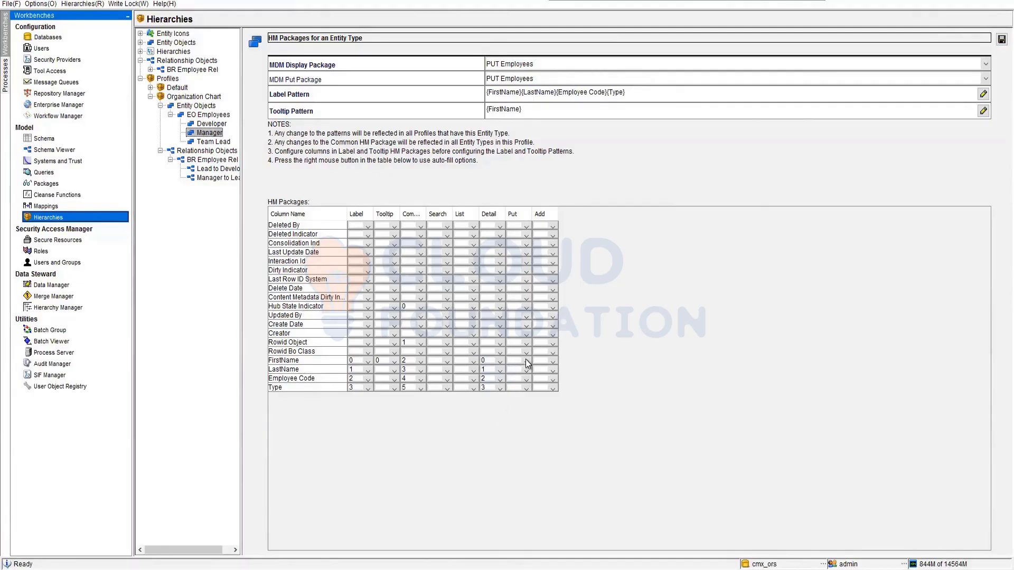
# Set Manager's Put positions to 0 for FirstName, 1 for LastName, 2 for Employee Code and 3 for Type.
pyautogui.click(526, 361)
pyautogui.click(510, 382)
pyautogui.click(527, 370)
pyautogui.click(520, 397)
pyautogui.click(528, 378)
pyautogui.click(512, 425)
pyautogui.click(525, 387)
pyautogui.click(513, 446)
# Number Manager's Add positions in sequence from 0 for FirstName, LastName, Employee Code and Type.
pyautogui.click(553, 364)
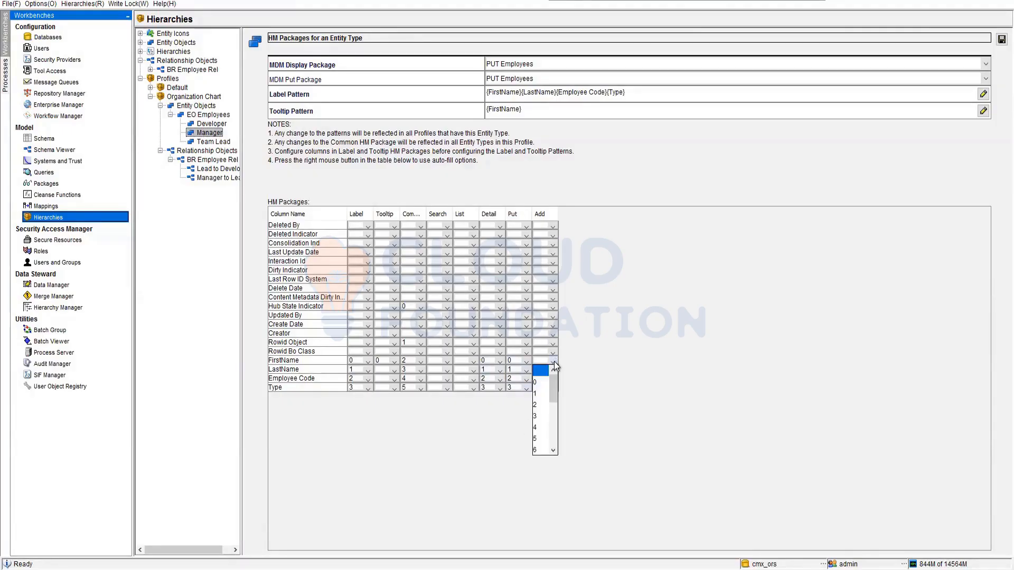
pyautogui.click(553, 373)
pyautogui.click(553, 370)
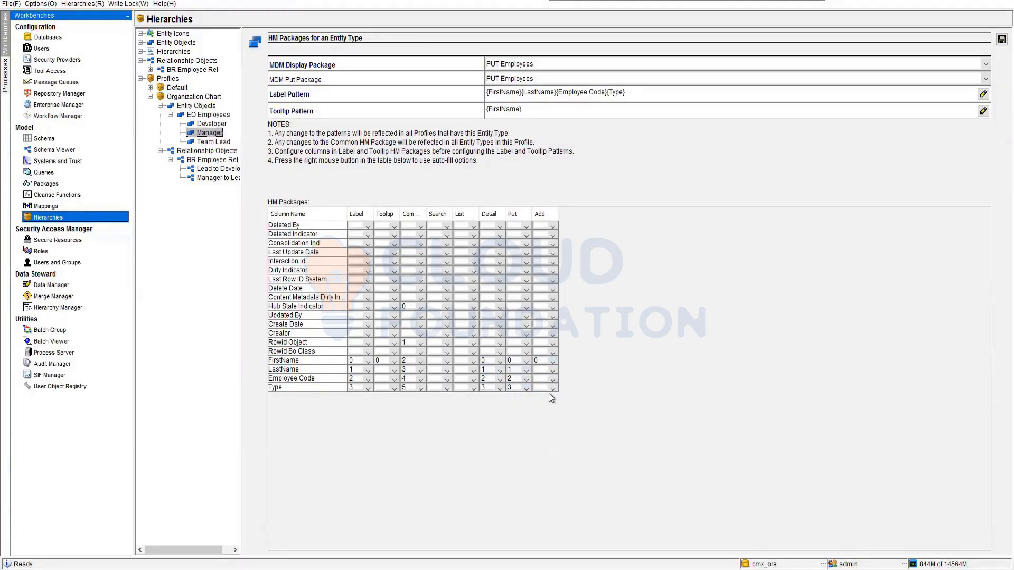
pyautogui.click(536, 415)
pyautogui.click(553, 370)
pyautogui.click(536, 402)
pyautogui.click(553, 380)
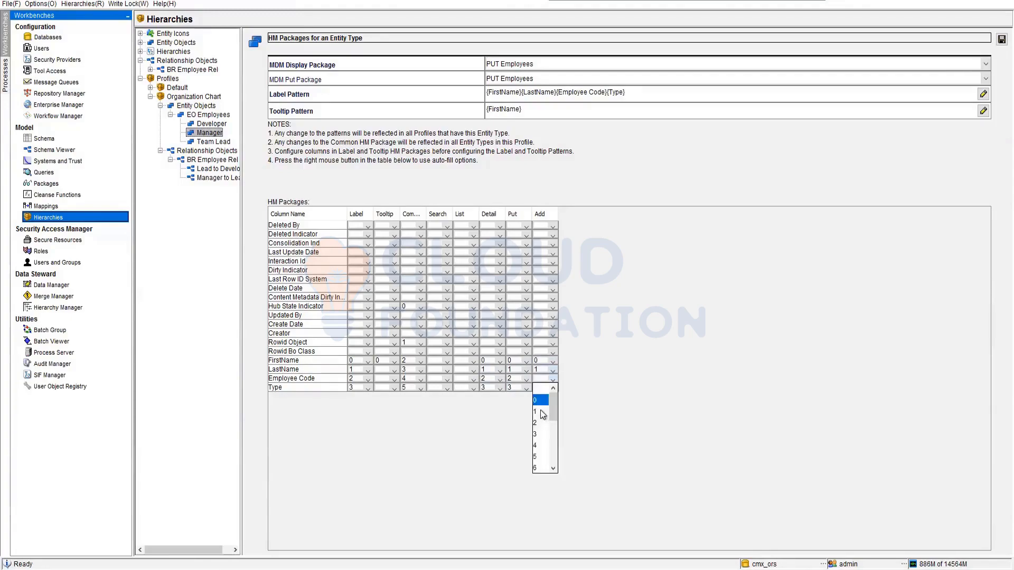
pyautogui.click(537, 423)
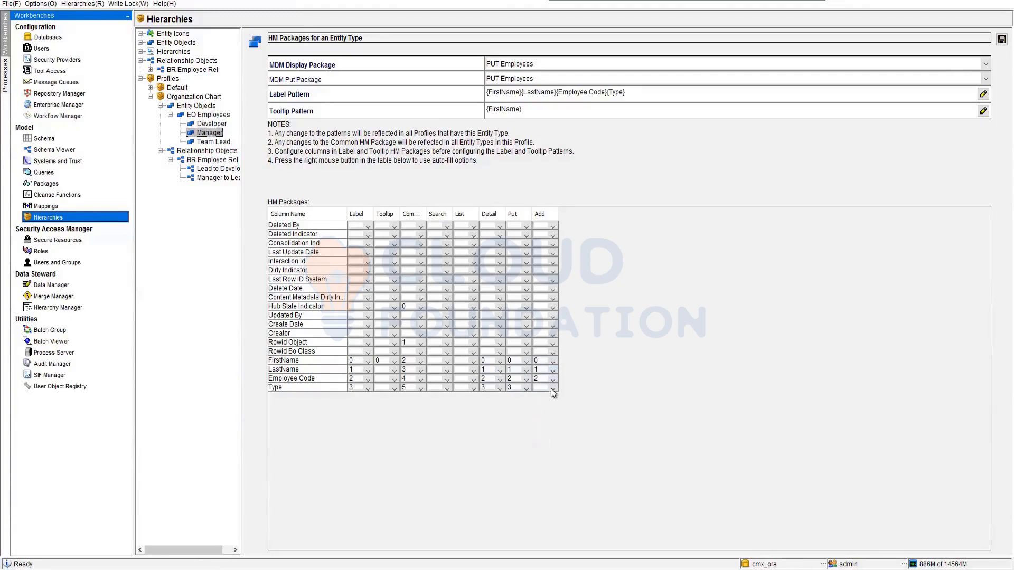
pyautogui.click(534, 437)
# Set the Search position of Manager's FirstName column to 0 and save the Manager configuration.
pyautogui.click(1001, 40)
pyautogui.click(445, 360)
pyautogui.click(432, 379)
pyautogui.click(1001, 39)
# Assign PUT EMP_REL as both the MDM display package and put package of the Lead to Developer relationship type.
pyautogui.click(210, 172)
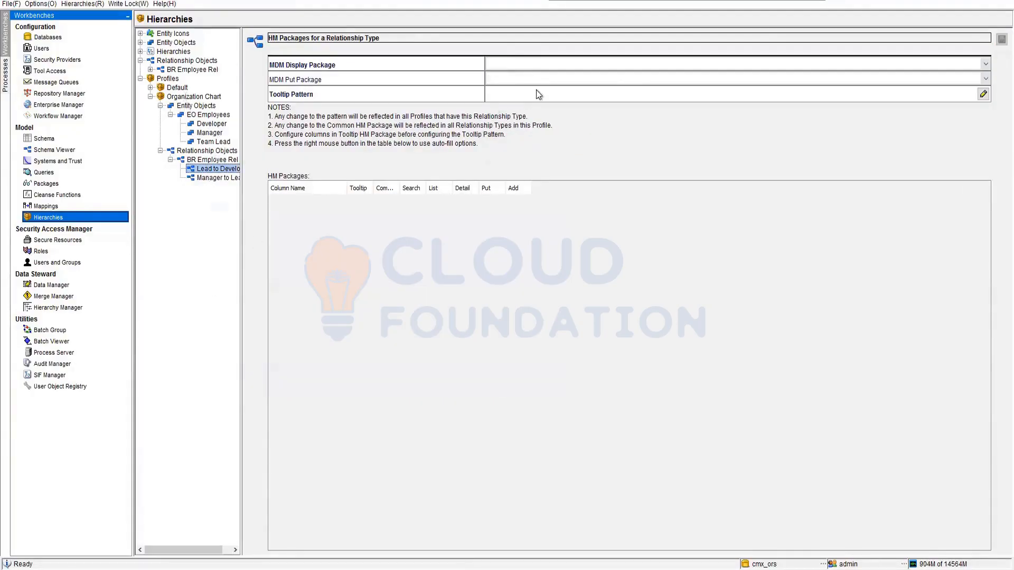
pyautogui.click(558, 58)
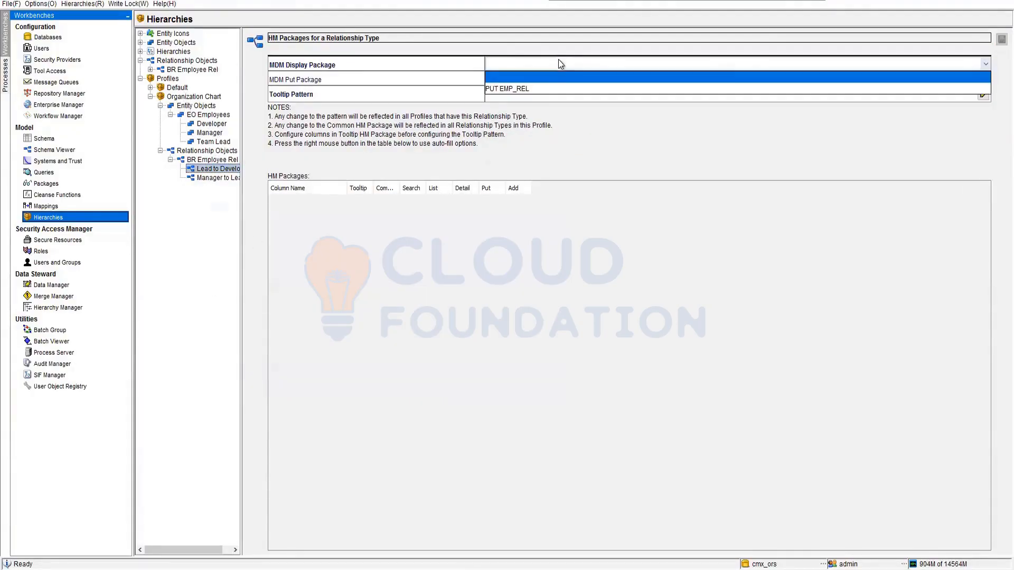
pyautogui.click(542, 84)
pyautogui.click(540, 81)
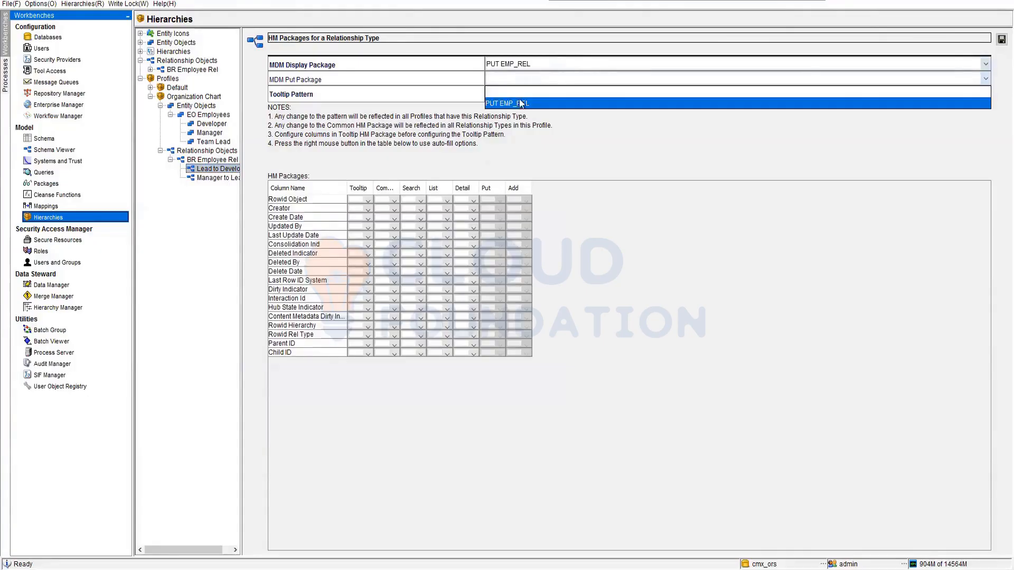
pyautogui.click(547, 104)
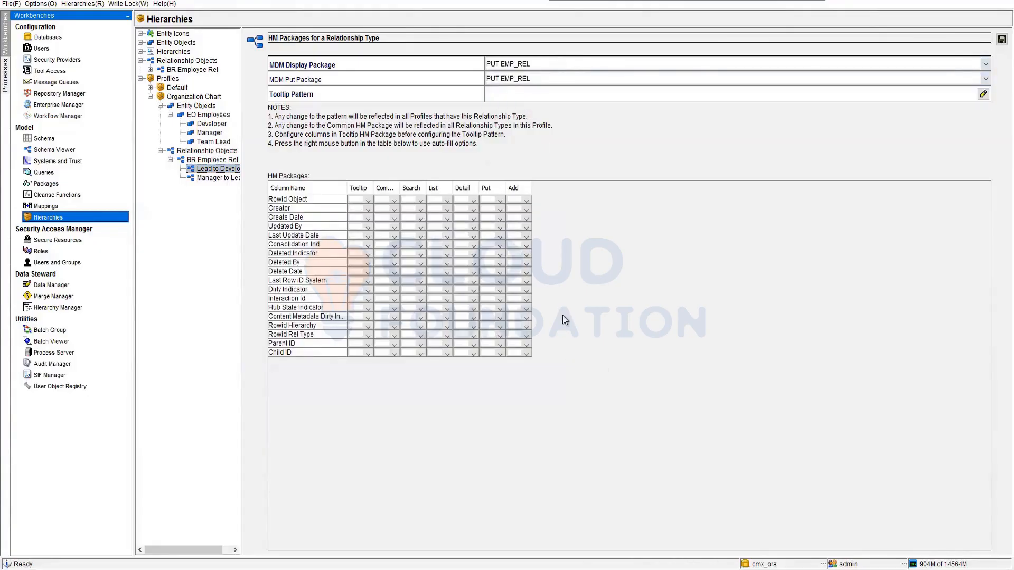
# Set the Tooltip and Common positions of Lead to Developer's Rowid Rel Type column to 0.
pyautogui.click(365, 343)
pyautogui.click(357, 357)
pyautogui.click(392, 334)
pyautogui.click(383, 353)
# Set Lead to Developer's Put and Add positions to 0 for Rowid Rel Type, 1 for Parent ID and 2 for Child ID.
pyautogui.click(499, 354)
pyautogui.click(487, 401)
pyautogui.click(526, 335)
pyautogui.click(513, 347)
pyautogui.click(526, 353)
pyautogui.click(516, 377)
pyautogui.click(526, 353)
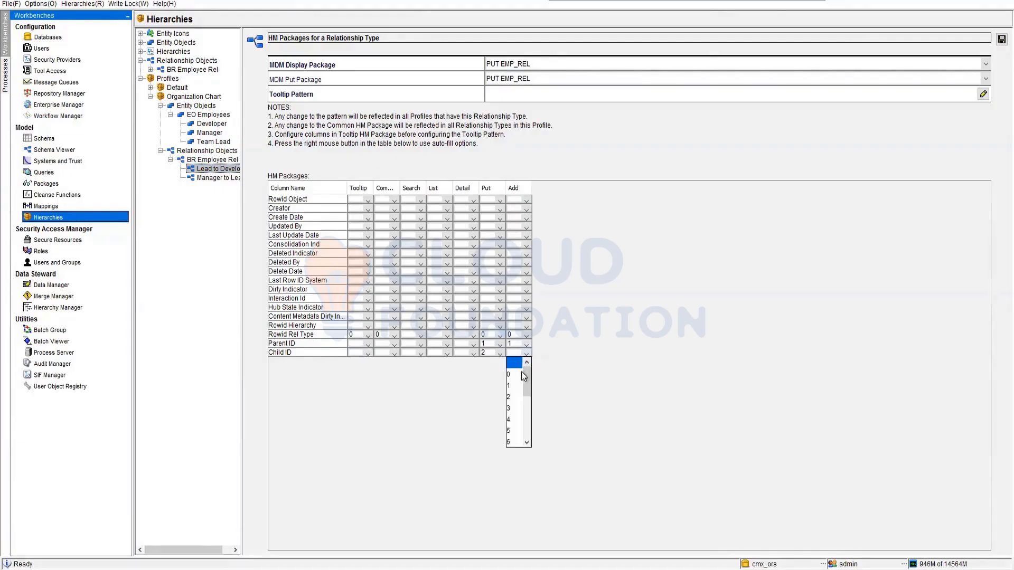
pyautogui.click(513, 397)
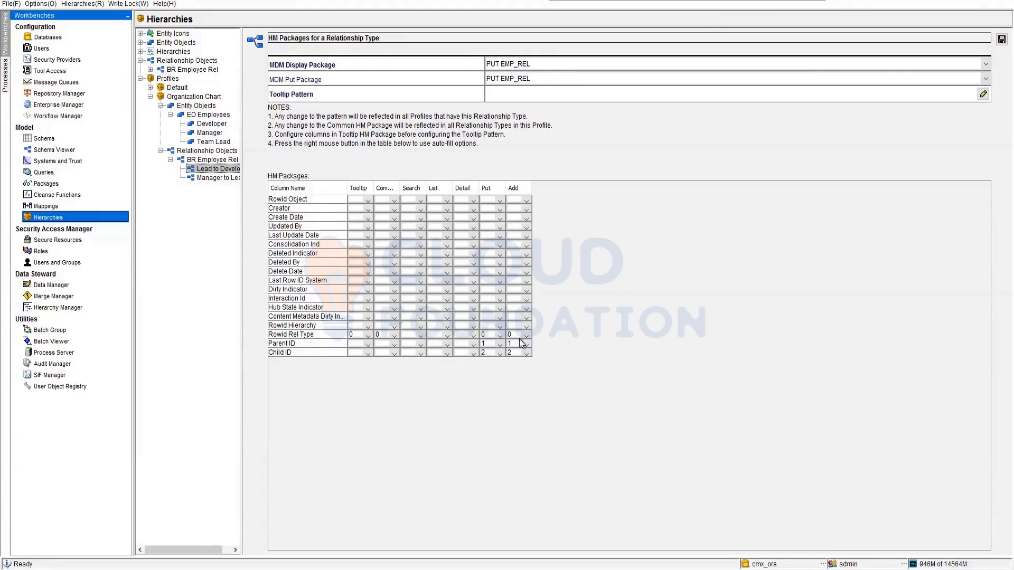
# Set Lead to Developer's Detail positions to 0 for Rowid Rel Type, 1 for Parent ID and 2 for Child ID.
pyautogui.click(474, 336)
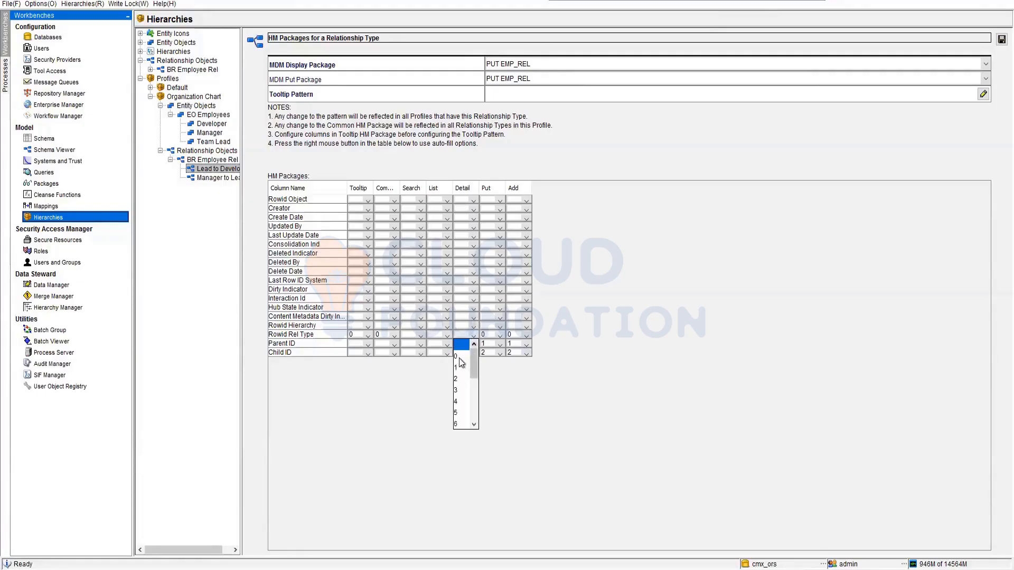
pyautogui.click(465, 350)
pyautogui.click(474, 344)
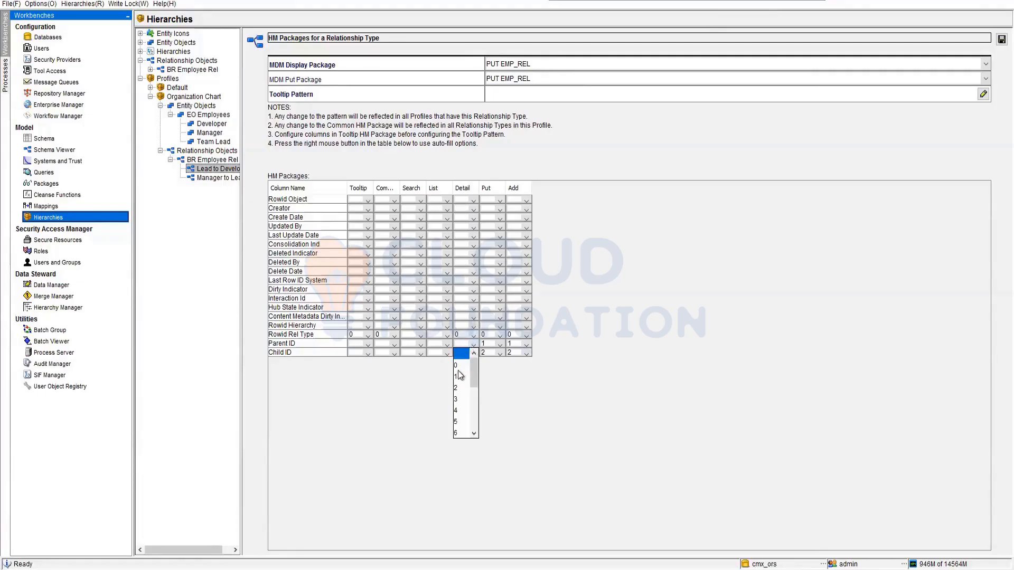
pyautogui.click(465, 369)
pyautogui.click(472, 353)
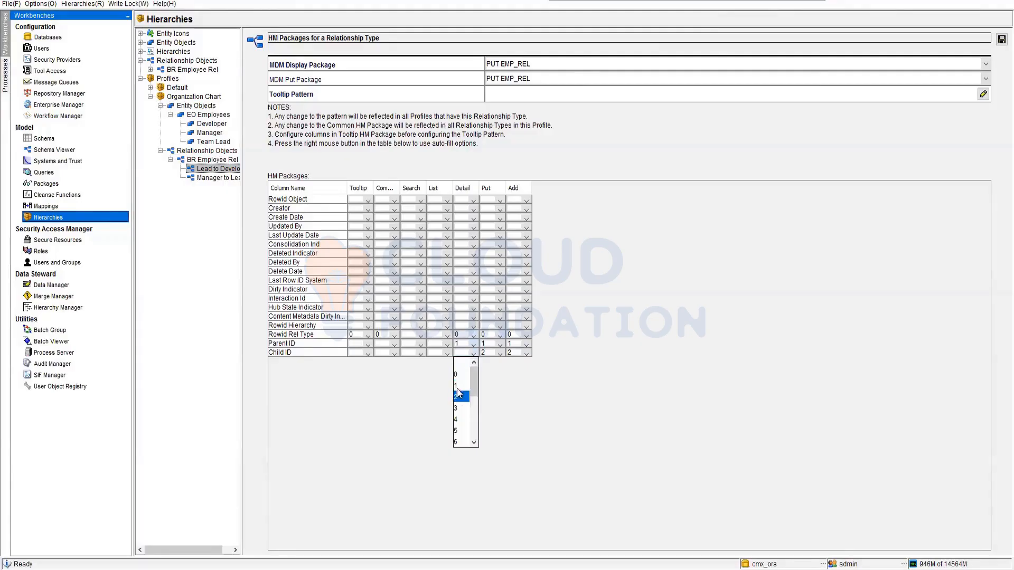
pyautogui.click(464, 389)
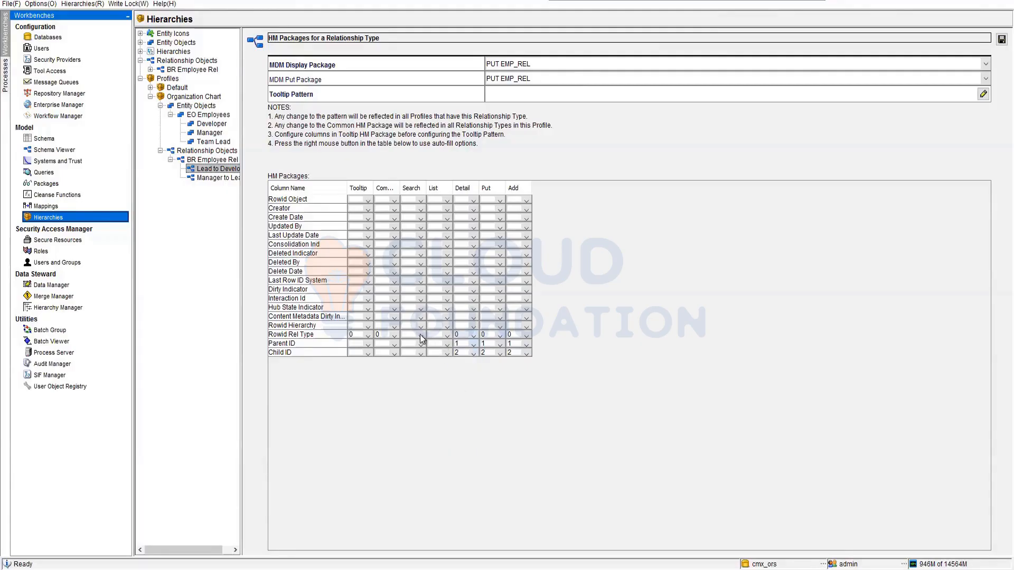
# Set the Search position of Lead to Developer's Rowid Rel Type column to 0 and try to save.
pyautogui.click(421, 336)
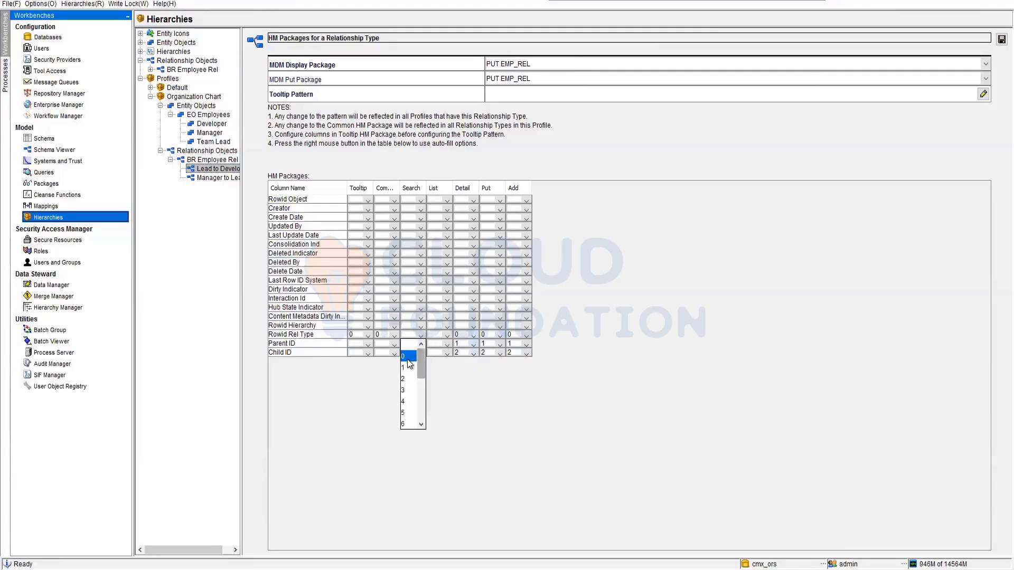
pyautogui.click(411, 352)
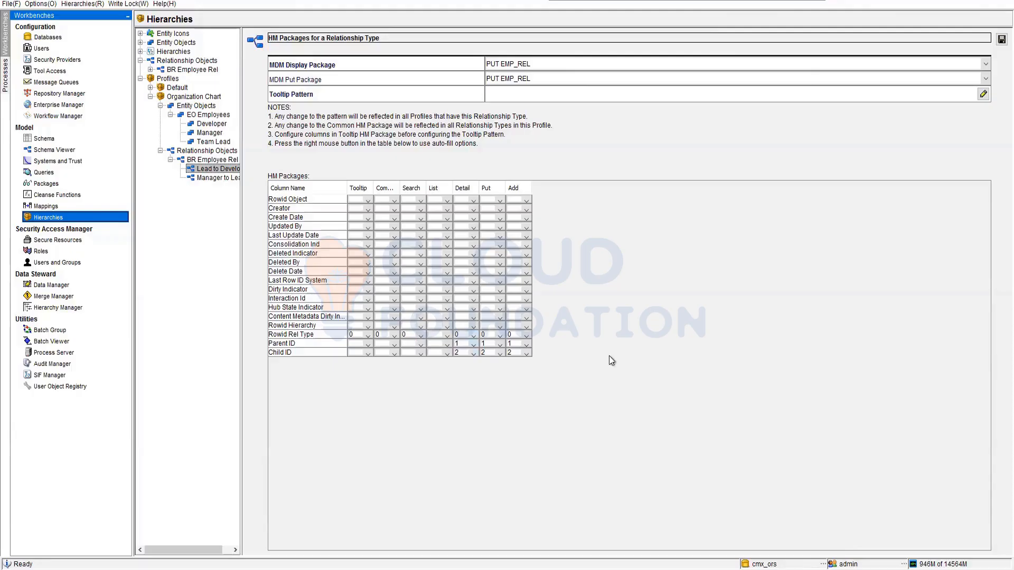
pyautogui.click(1002, 40)
pyautogui.click(678, 313)
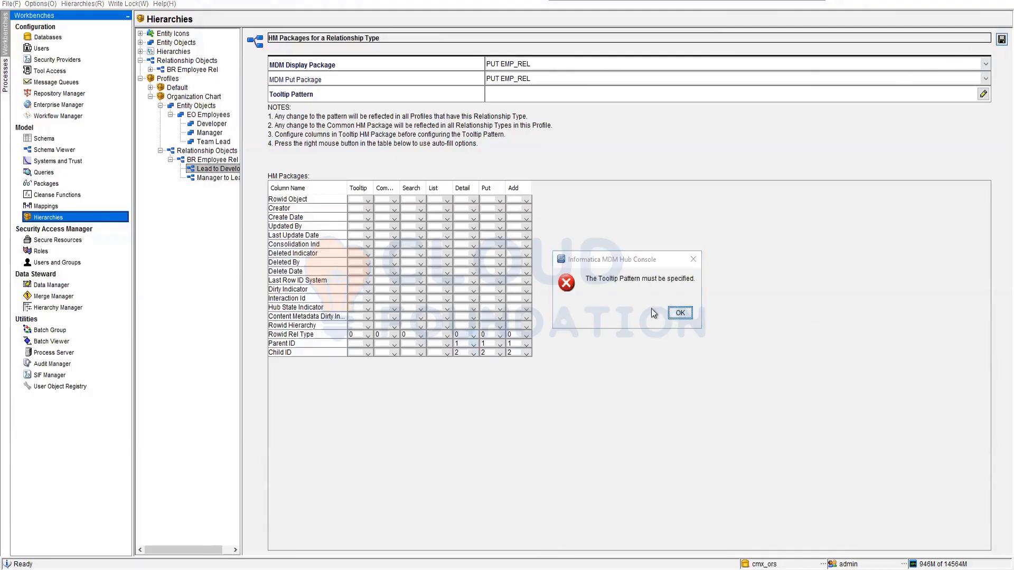
# Build Lead to Developer's tooltip pattern from Rowid Rel Type, accept it, and save the relationship type.
pyautogui.click(580, 95)
pyautogui.doubleClick(445, 303)
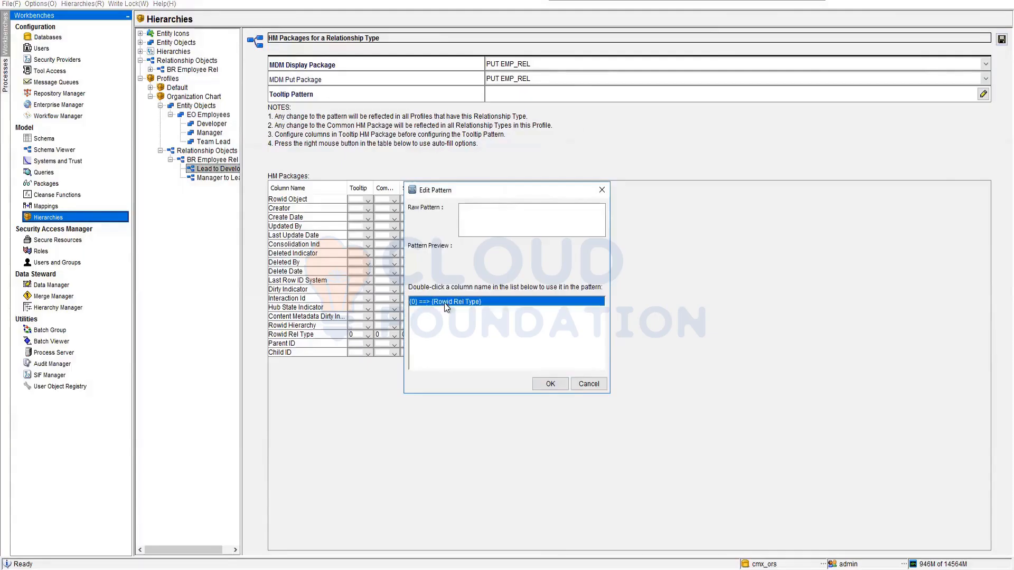
pyautogui.press('Return')
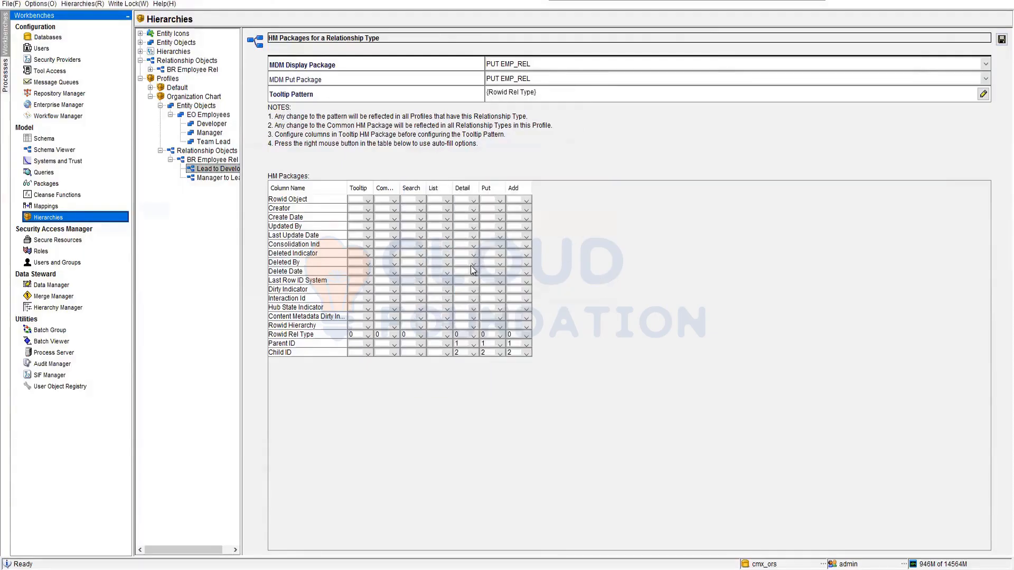
pyautogui.click(1000, 41)
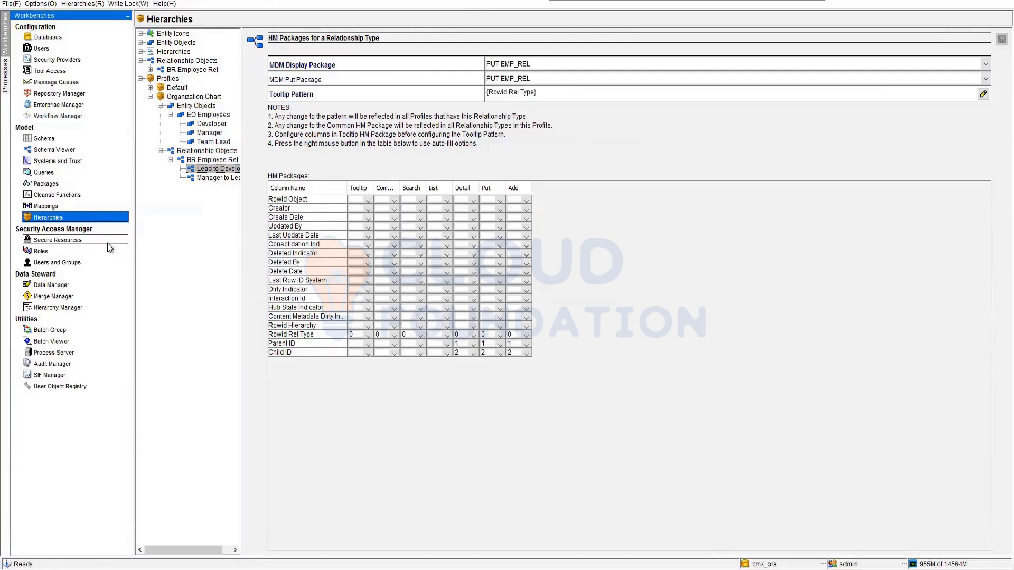
# Assign PUT EMP_REL as both the MDM display package and put package of the Manager to Lead relationship type.
pyautogui.click(217, 179)
pyautogui.click(576, 64)
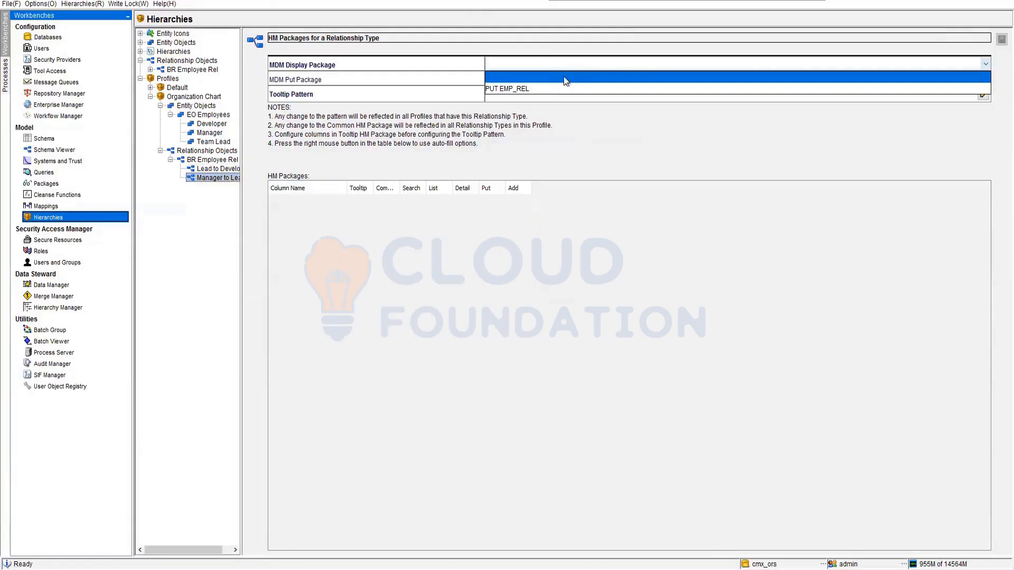
pyautogui.click(548, 88)
pyautogui.click(537, 79)
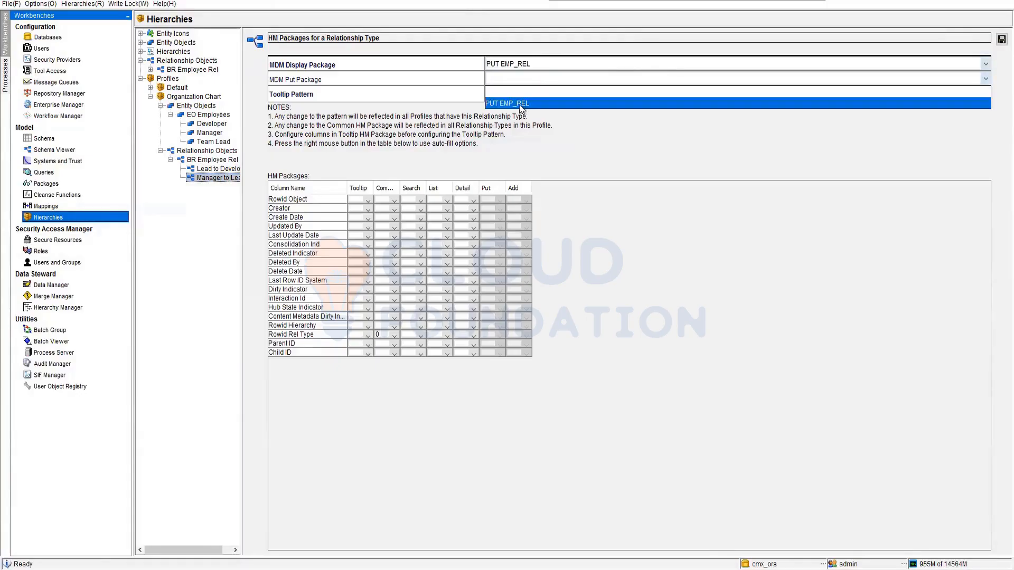
pyautogui.click(521, 105)
# Set Manager to Lead's Rowid Rel Type column to 0 for Tooltip, Search, List, Detail, Put and Add.
pyautogui.click(367, 335)
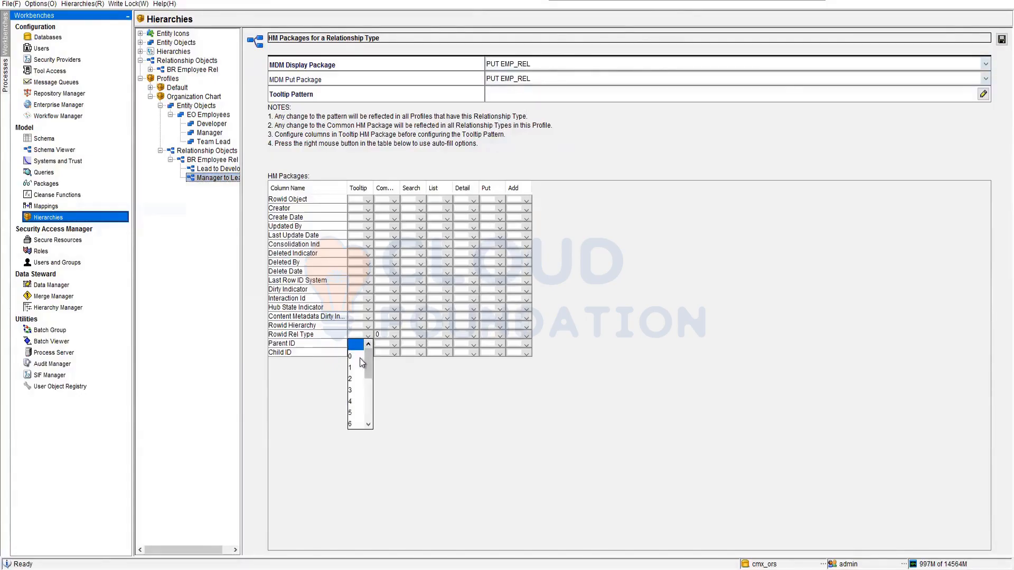
pyautogui.click(360, 358)
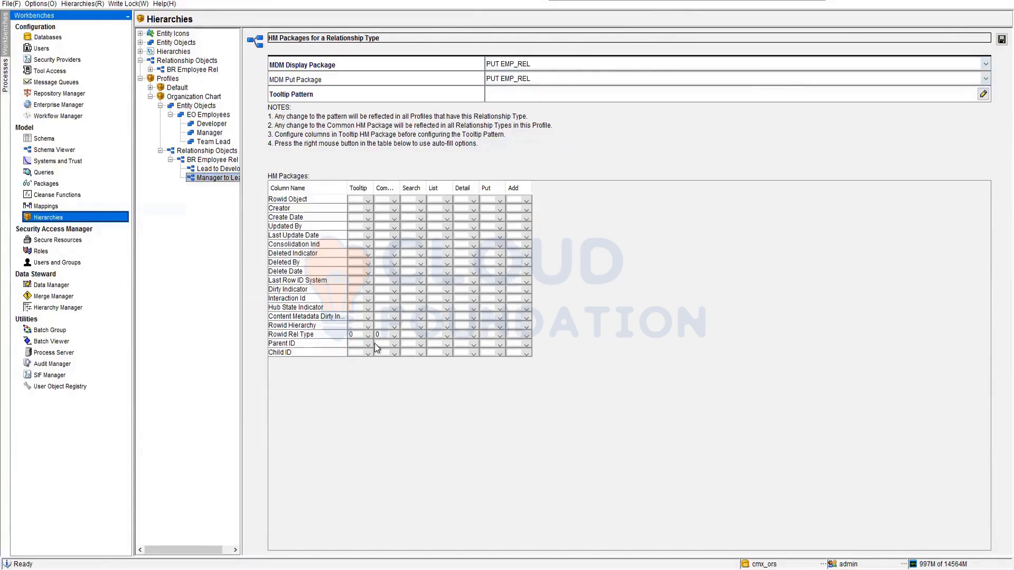
pyautogui.click(421, 336)
pyautogui.click(412, 358)
pyautogui.click(447, 336)
pyautogui.click(438, 356)
pyautogui.click(472, 337)
pyautogui.click(459, 357)
pyautogui.click(500, 340)
pyautogui.click(486, 358)
pyautogui.click(526, 336)
pyautogui.click(520, 357)
# Set Manager to Lead's Add positions to 1 for Parent ID and 2 for Child ID.
pyautogui.click(526, 346)
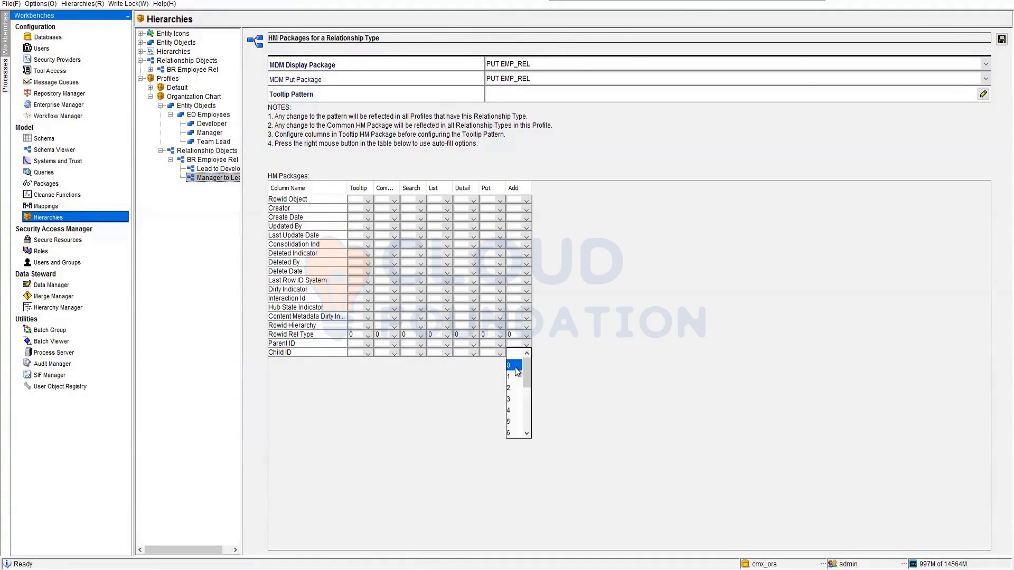
pyautogui.click(518, 374)
pyautogui.click(526, 356)
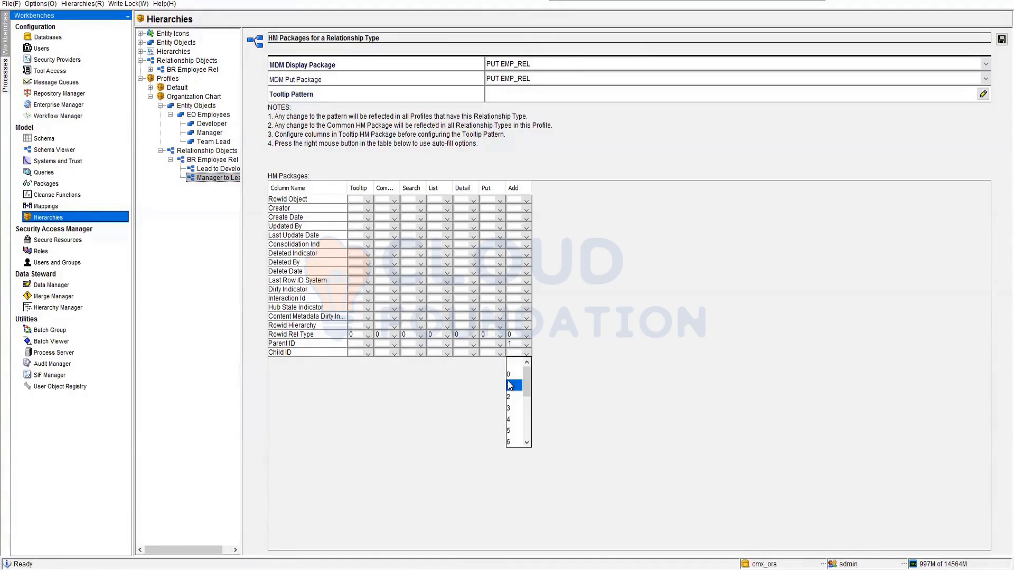
pyautogui.click(515, 390)
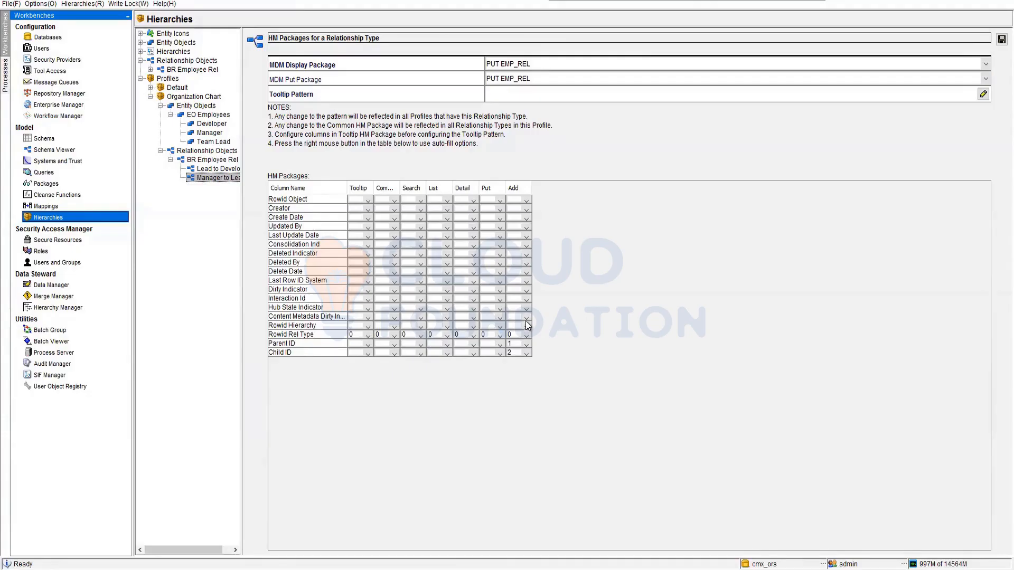
# Set Manager to Lead's Rowid Hierarchy column to 3 for Add, Put, Detail, List, Search, Common and Tooltip.
pyautogui.click(526, 327)
pyautogui.click(516, 385)
pyautogui.click(501, 328)
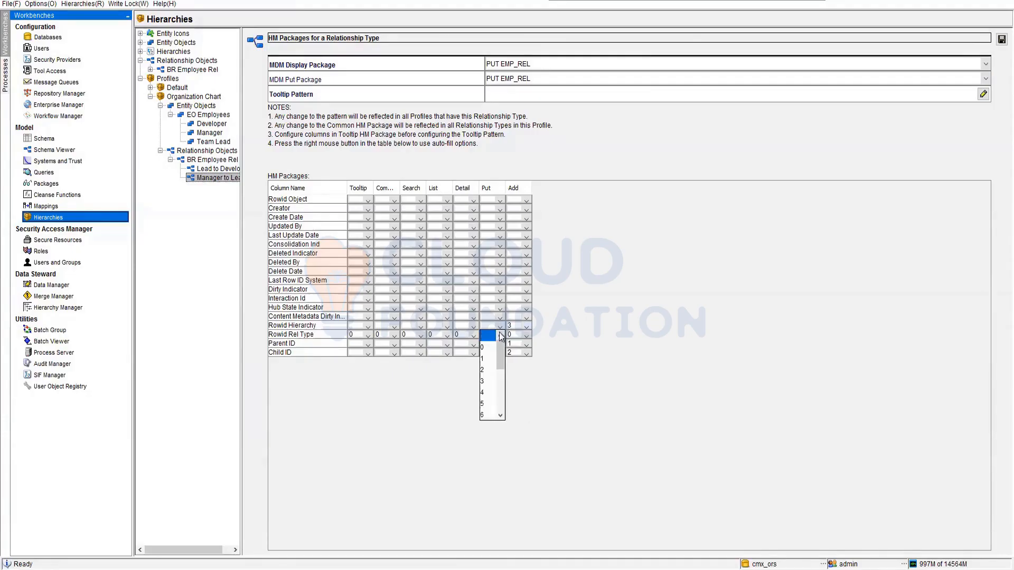
pyautogui.click(490, 384)
pyautogui.click(474, 327)
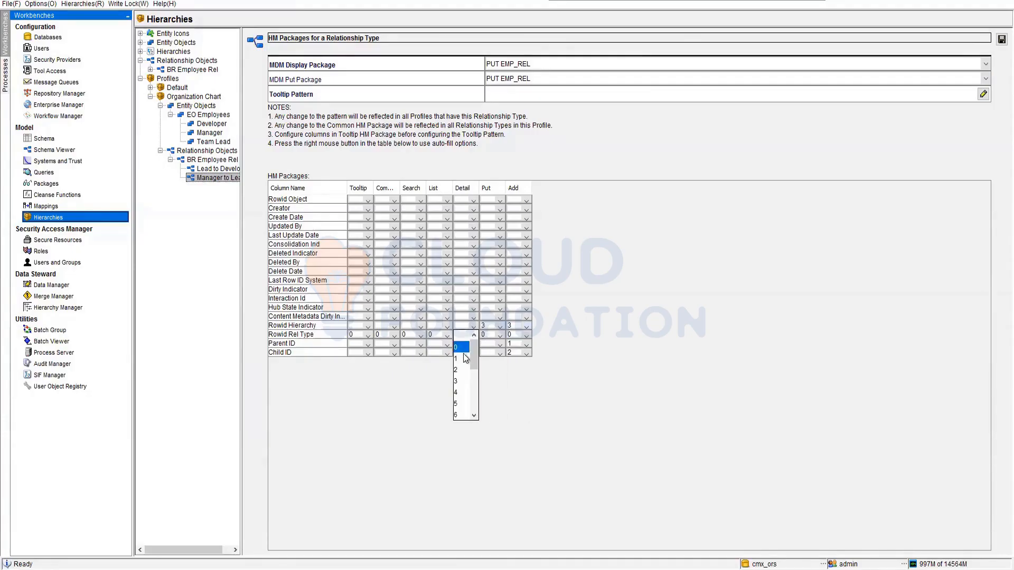
pyautogui.click(464, 385)
pyautogui.click(447, 327)
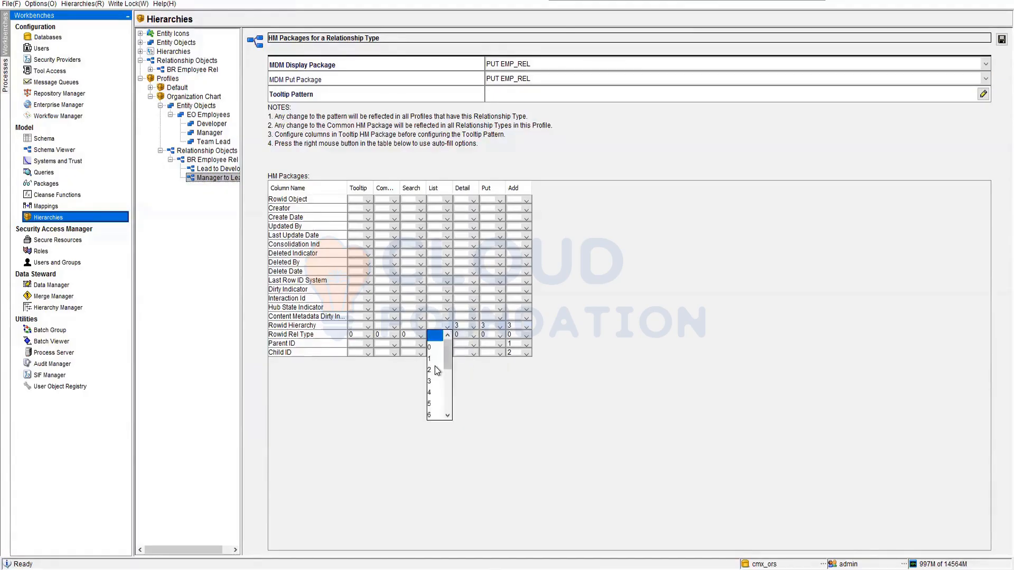
pyautogui.click(437, 385)
pyautogui.click(421, 328)
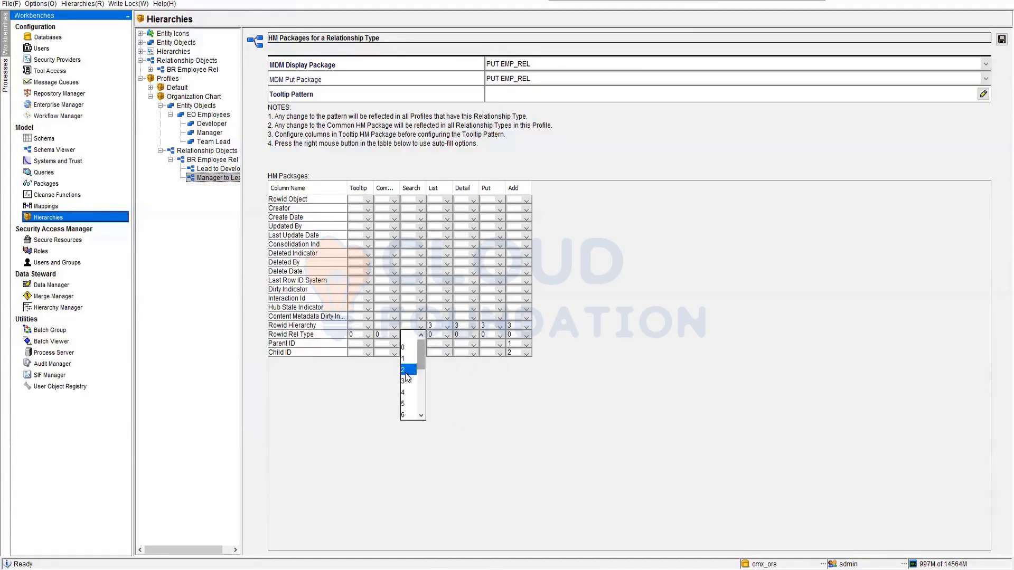
pyautogui.click(410, 384)
pyautogui.click(395, 328)
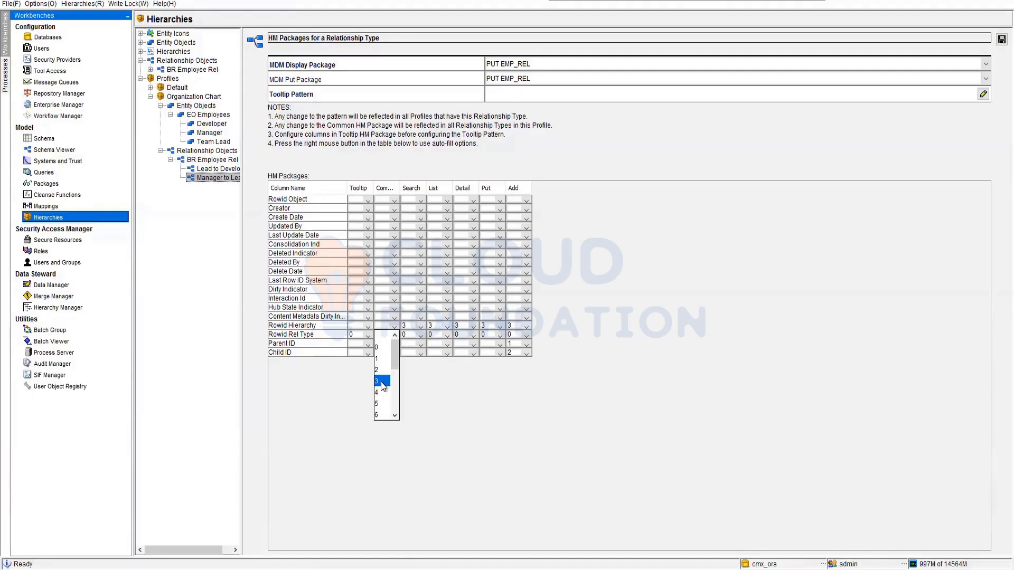
pyautogui.click(384, 384)
pyautogui.click(368, 328)
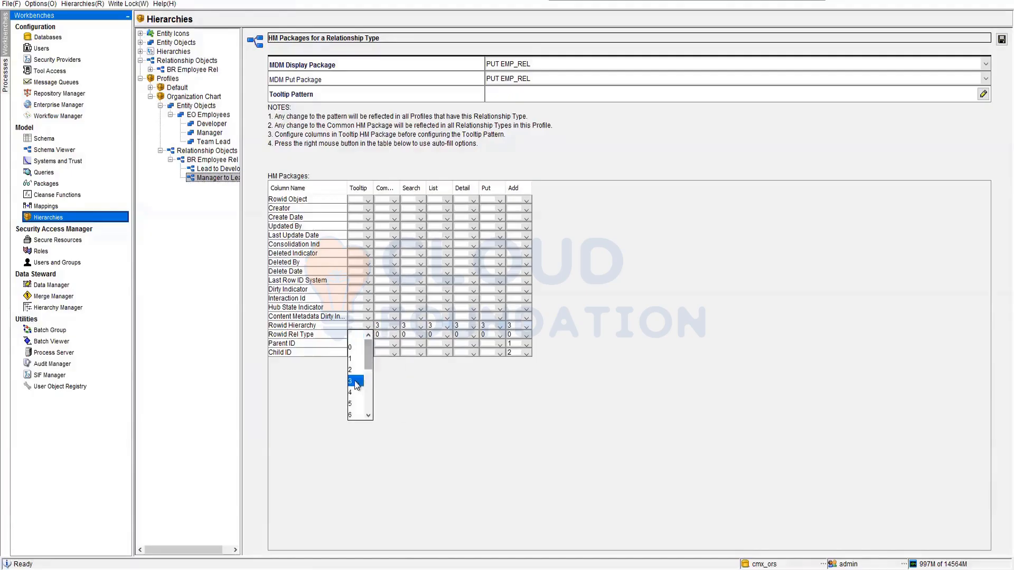
pyautogui.click(352, 381)
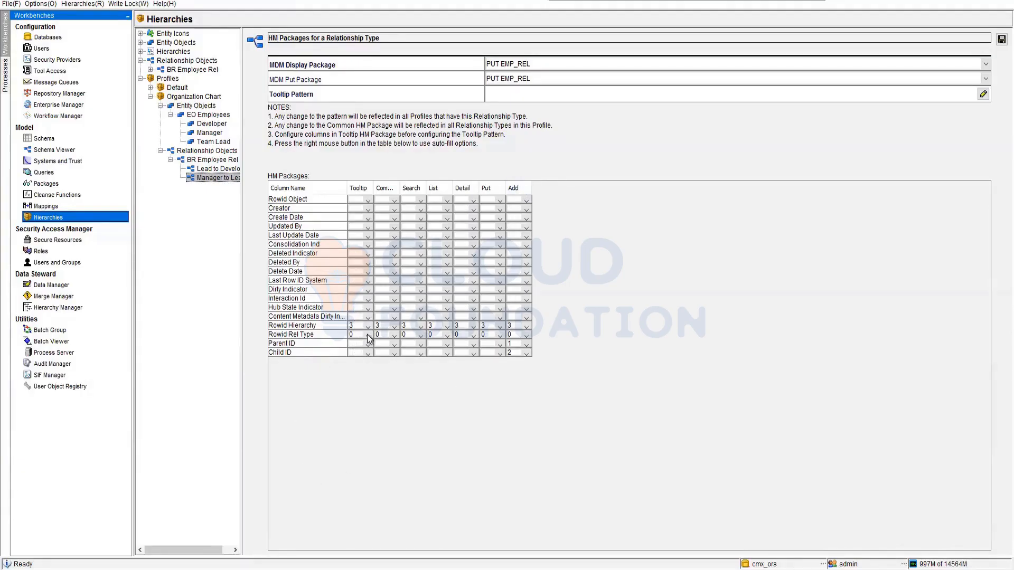
# Set Manager to Lead's Parent ID to 1 and Child ID to 2 for Common, Search, List, Detail and Put.
pyautogui.click(395, 344)
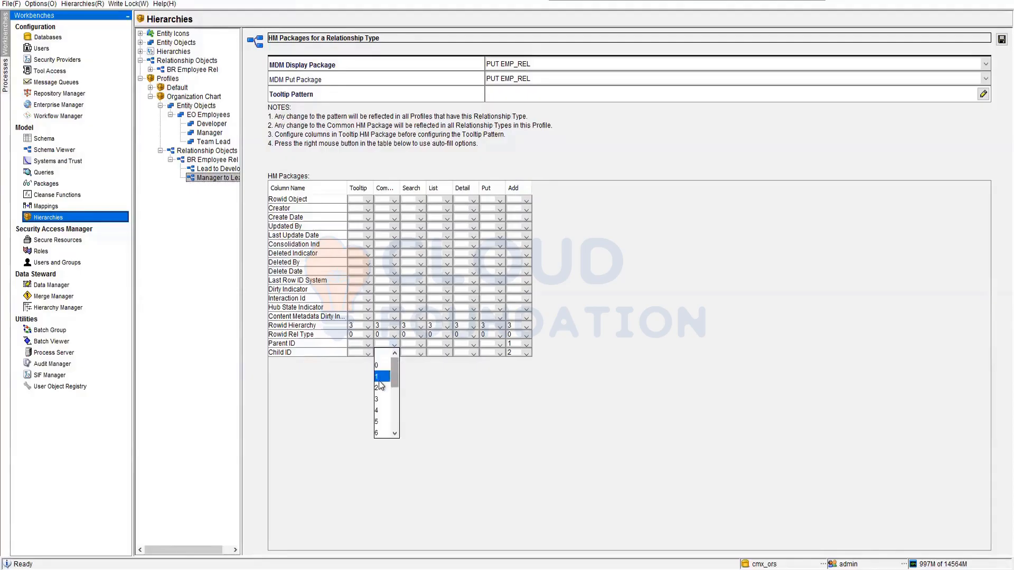
pyautogui.click(377, 377)
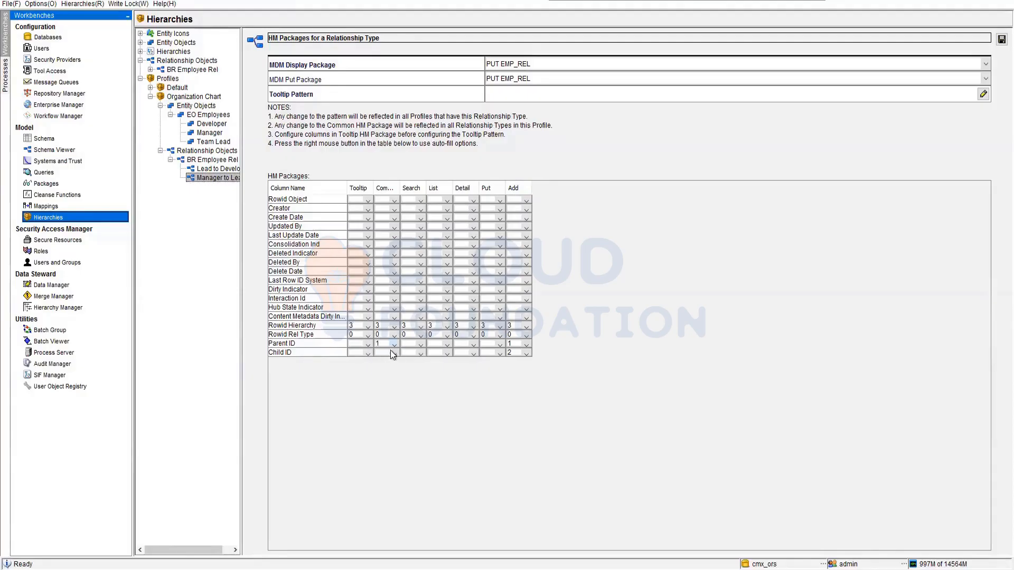
pyautogui.click(395, 353)
pyautogui.click(387, 397)
pyautogui.click(425, 349)
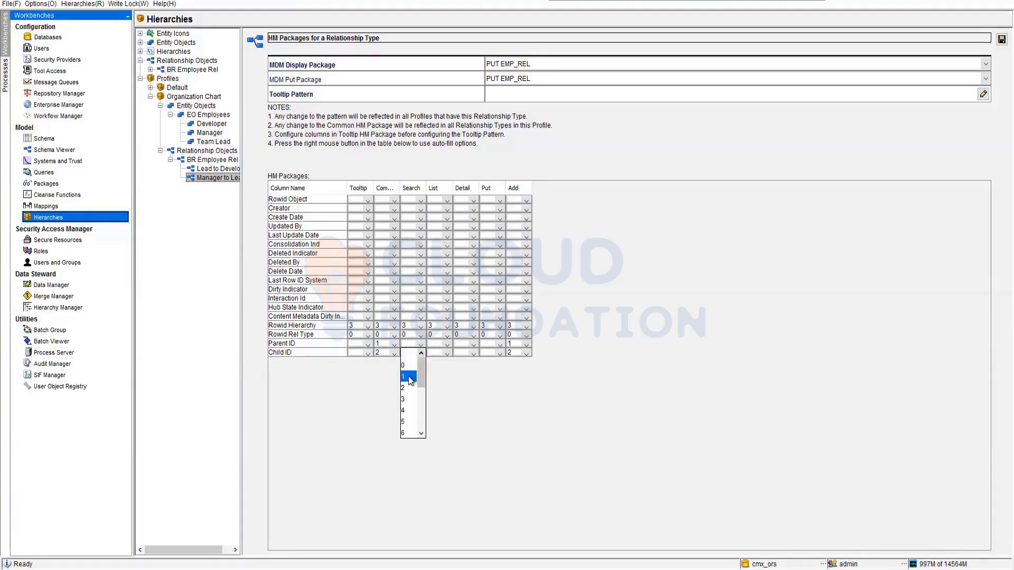
pyautogui.click(411, 379)
pyautogui.click(421, 353)
pyautogui.click(410, 387)
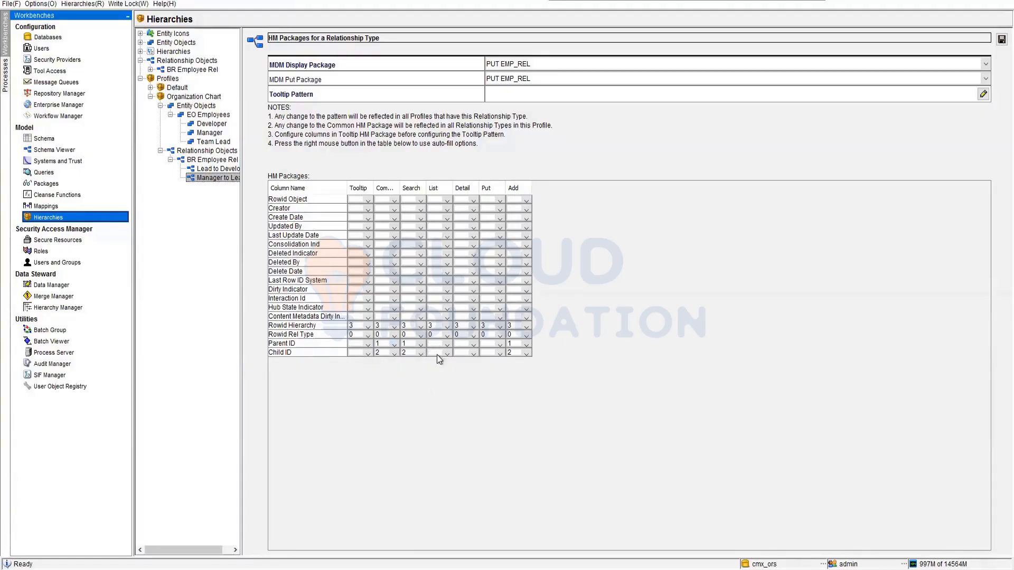
pyautogui.click(448, 353)
pyautogui.click(438, 376)
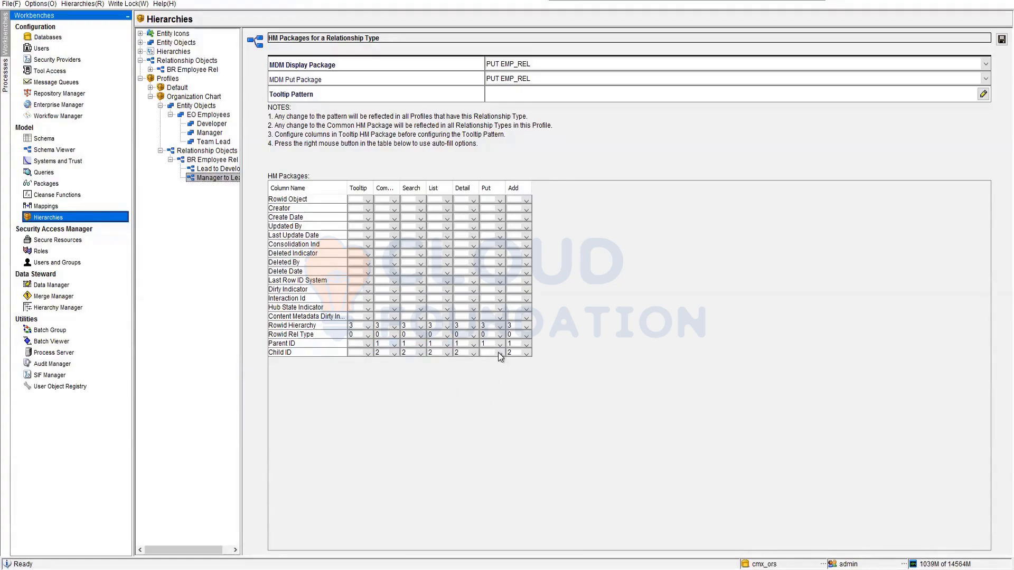
pyautogui.click(498, 353)
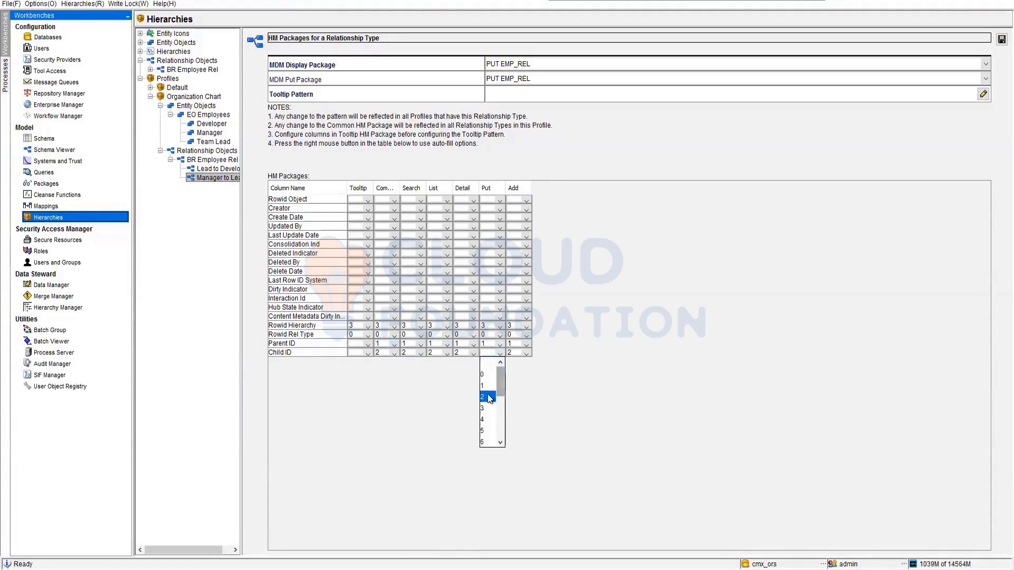
pyautogui.click(487, 394)
# Build Manager to Lead's tooltip pattern from Rowid Rel Type and Rowid Hierarchy, accept it, and save the relationship type.
pyautogui.click(1001, 41)
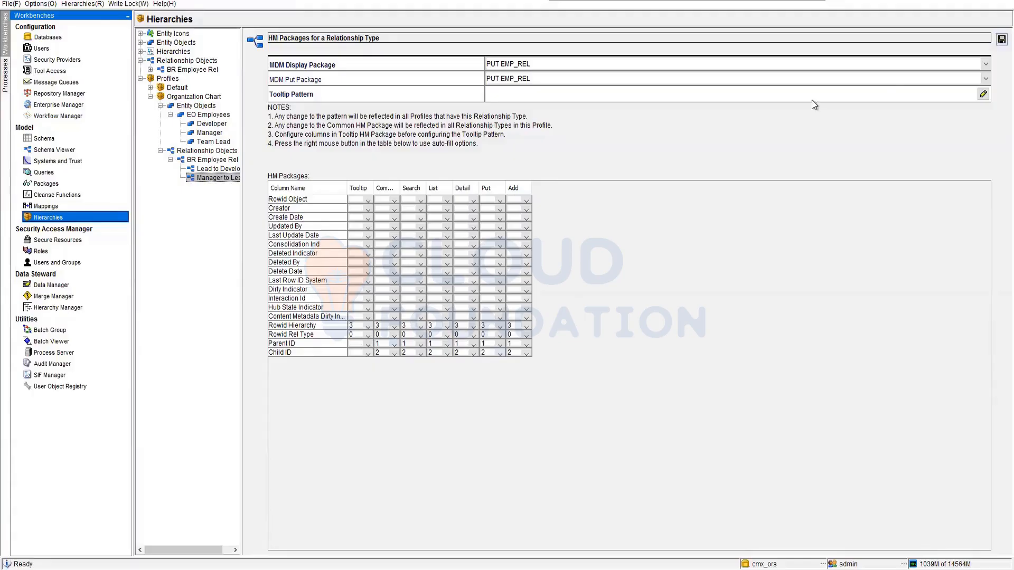
pyautogui.click(768, 101)
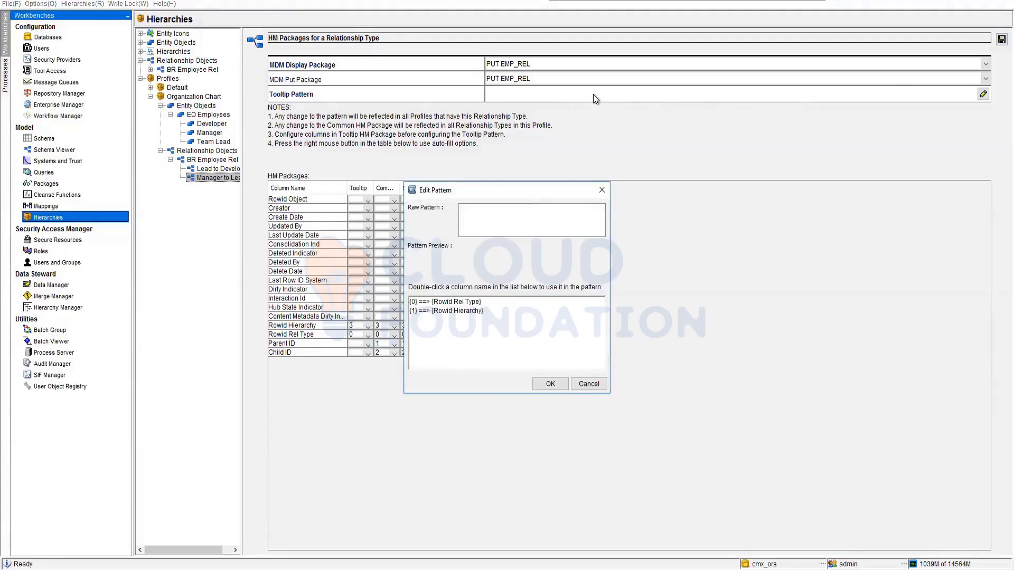
pyautogui.doubleClick(446, 302)
pyautogui.click(453, 310)
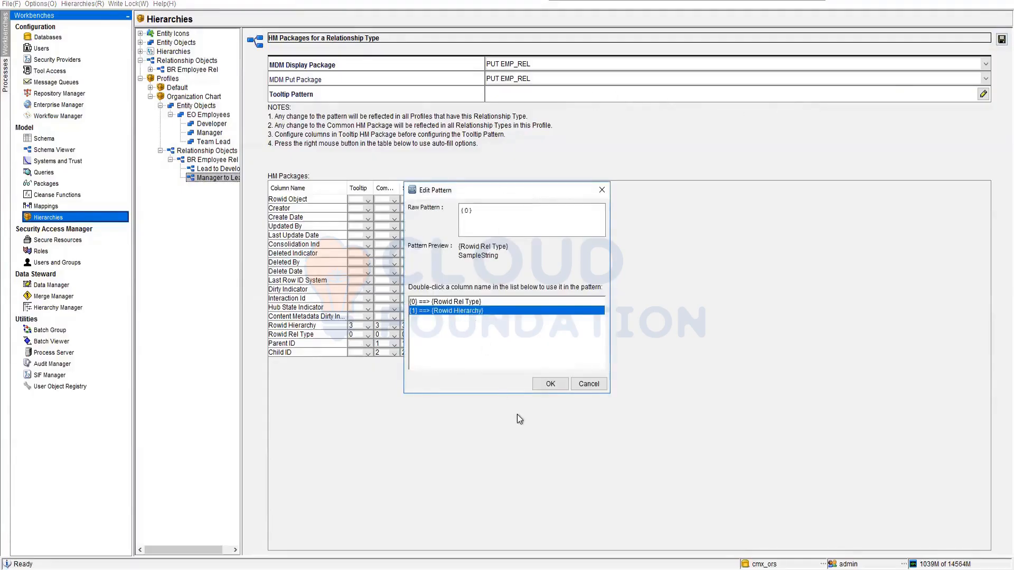
pyautogui.doubleClick(467, 311)
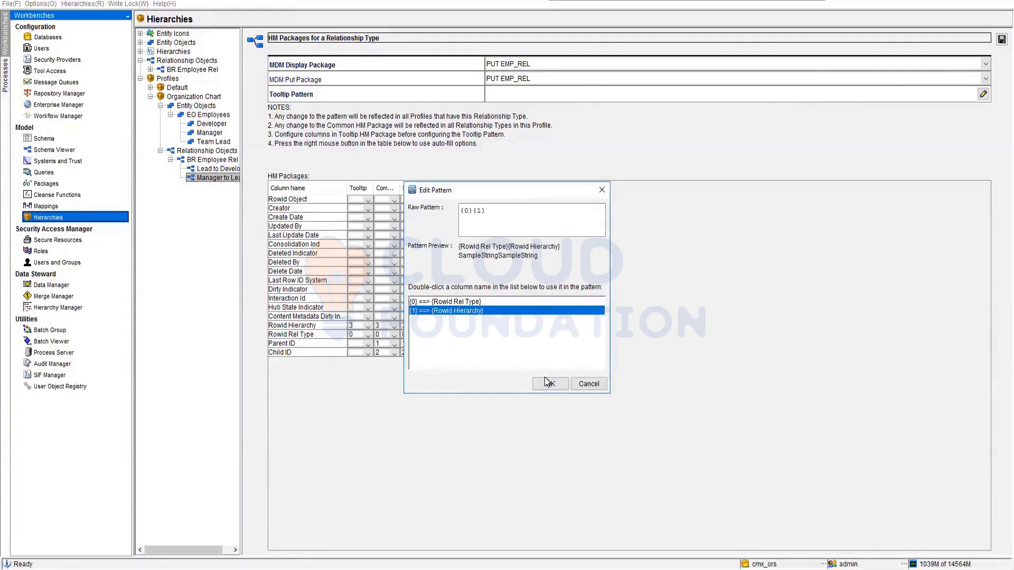
pyautogui.click(551, 384)
pyautogui.click(1002, 39)
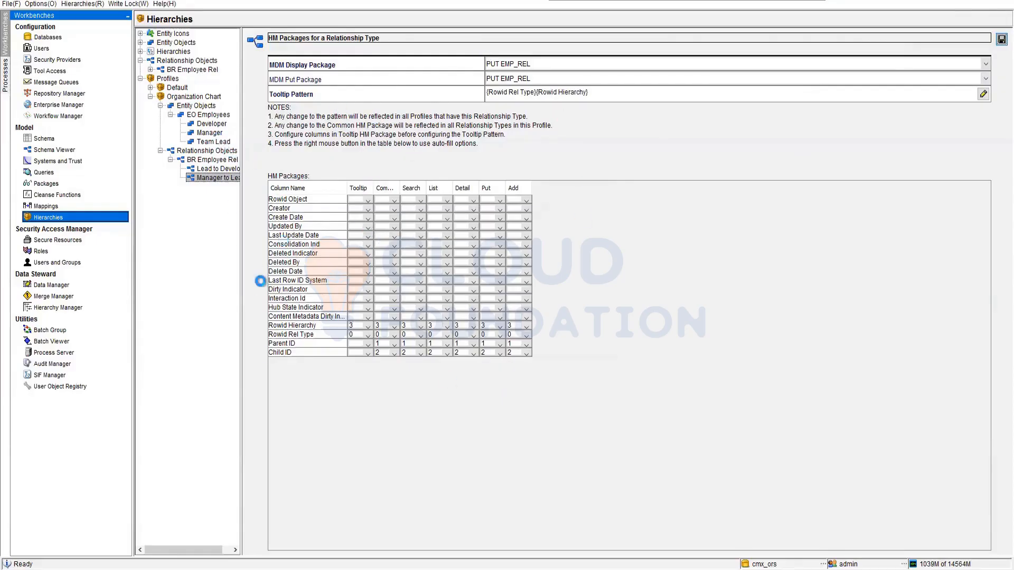
# Assign PUT Employees as both the MDM display package and put package of the Team Lead entity type.
pyautogui.click(210, 133)
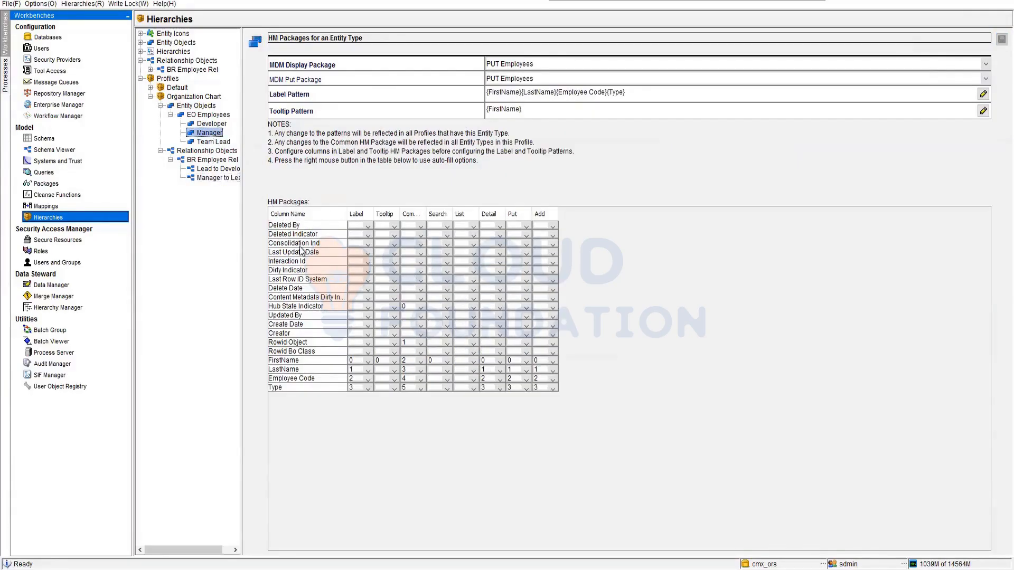
pyautogui.click(213, 142)
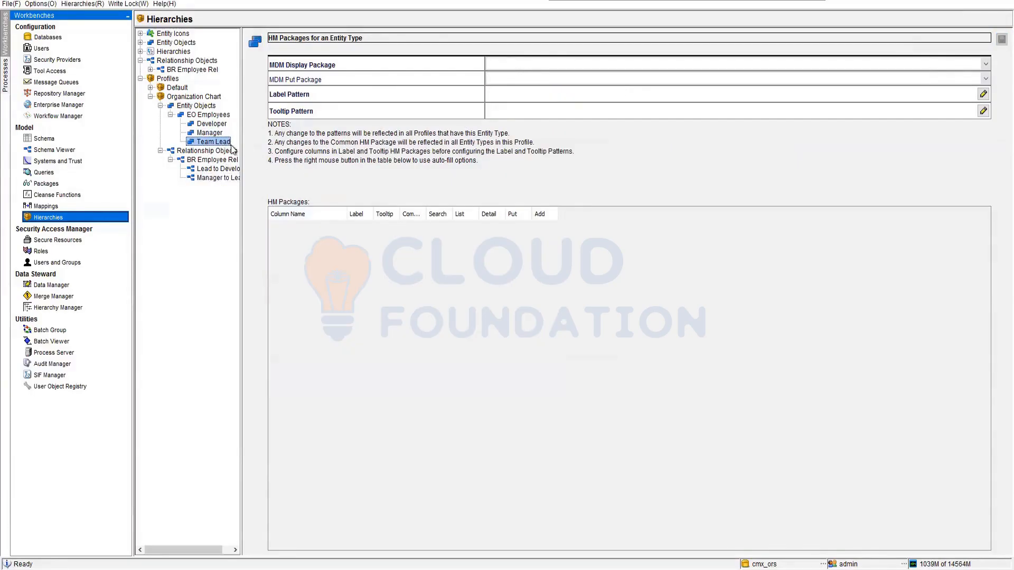
pyautogui.click(561, 78)
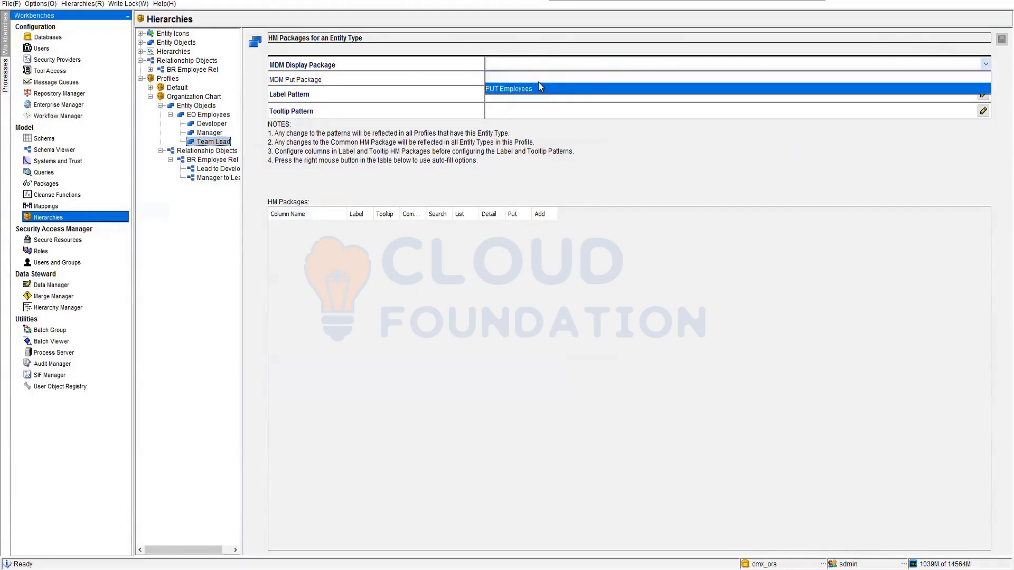
pyautogui.click(539, 88)
pyautogui.click(539, 87)
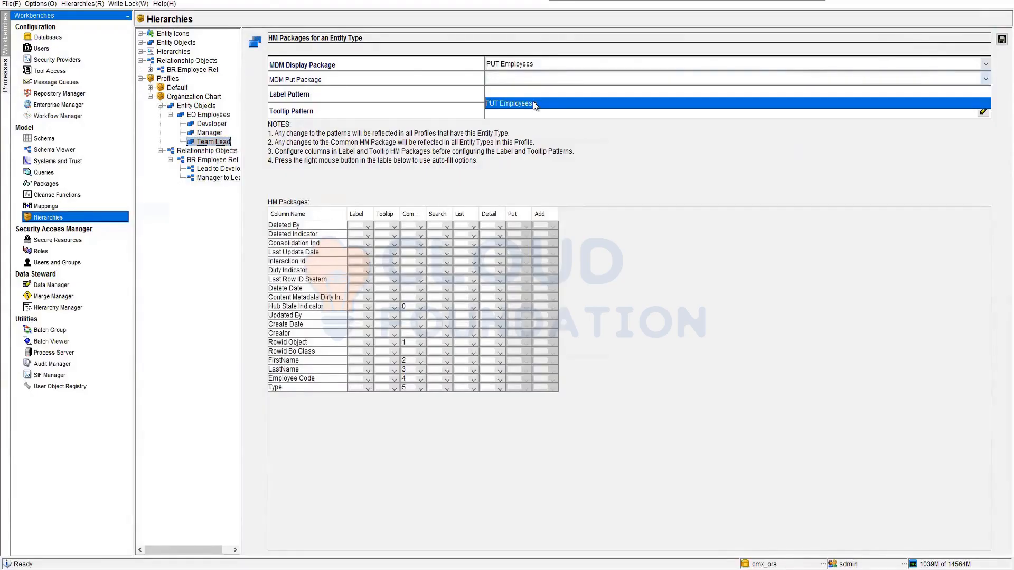
pyautogui.click(515, 97)
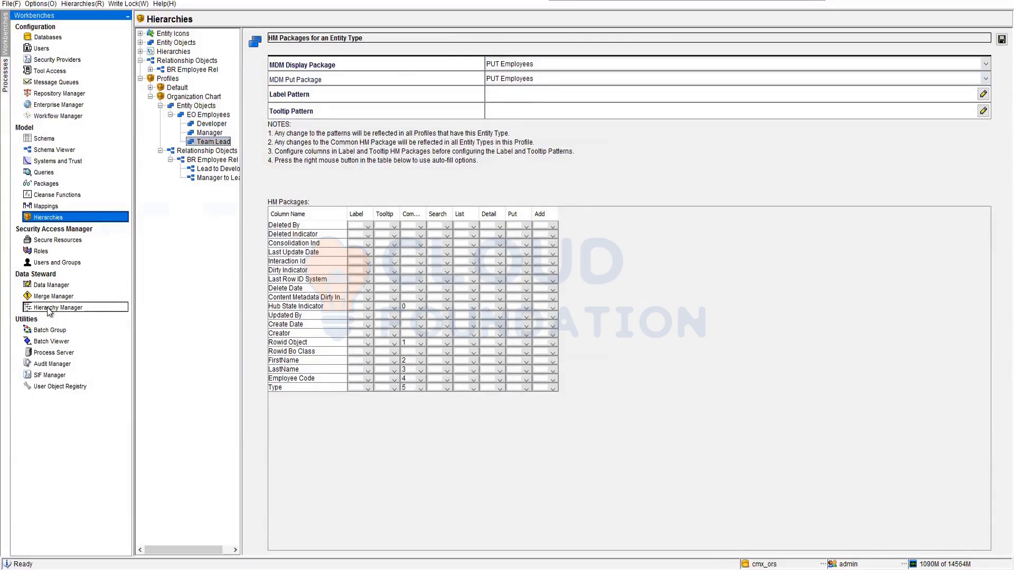
# Set Team Lead's Label positions to Rowid Object 0, FirstName 1, LastName 2, Employee Code 3 and Type 4.
pyautogui.click(368, 363)
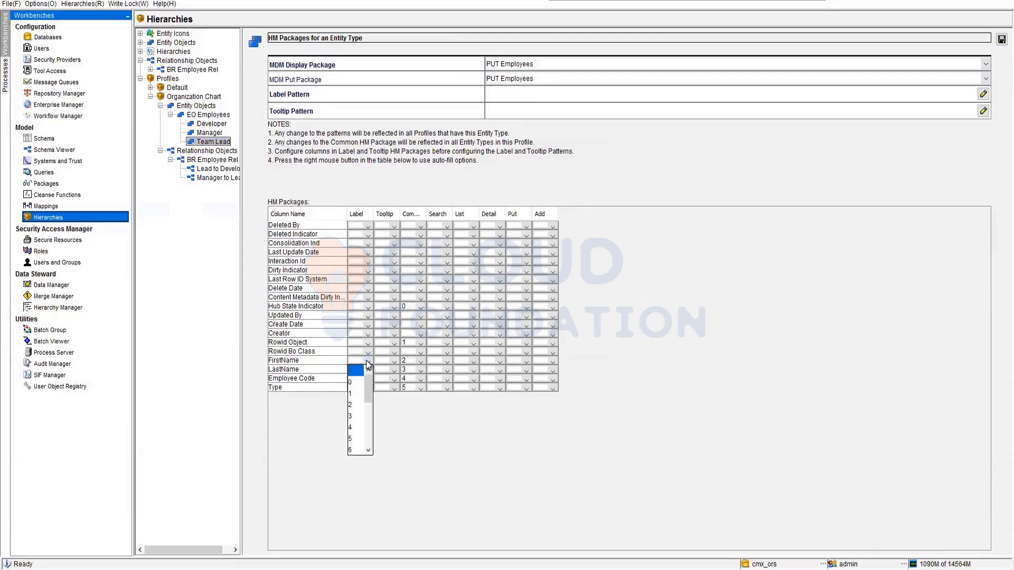
pyautogui.click(361, 393)
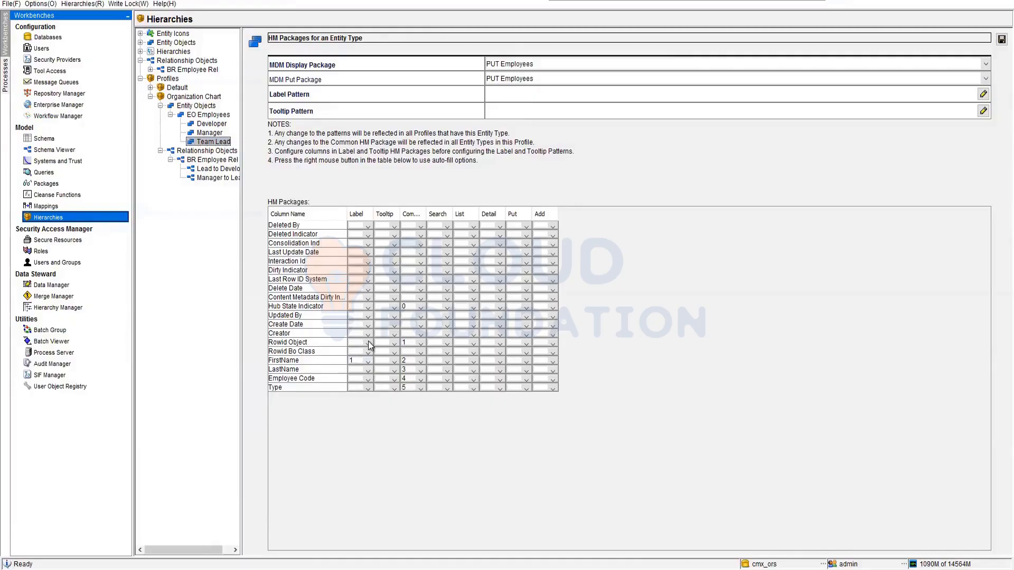
pyautogui.click(368, 343)
pyautogui.click(355, 365)
pyautogui.click(367, 372)
pyautogui.click(354, 410)
pyautogui.click(367, 380)
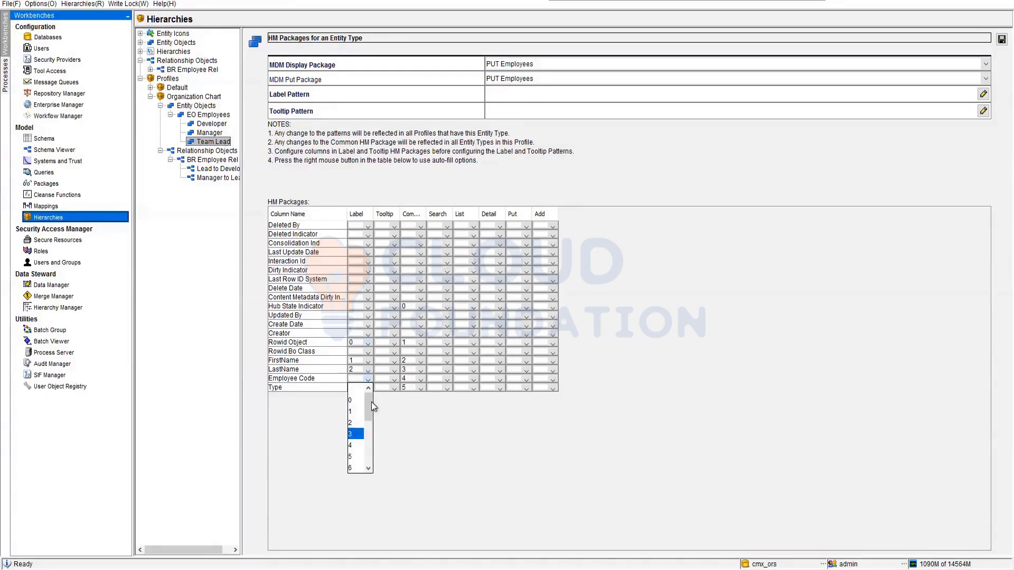
pyautogui.click(356, 433)
pyautogui.click(367, 389)
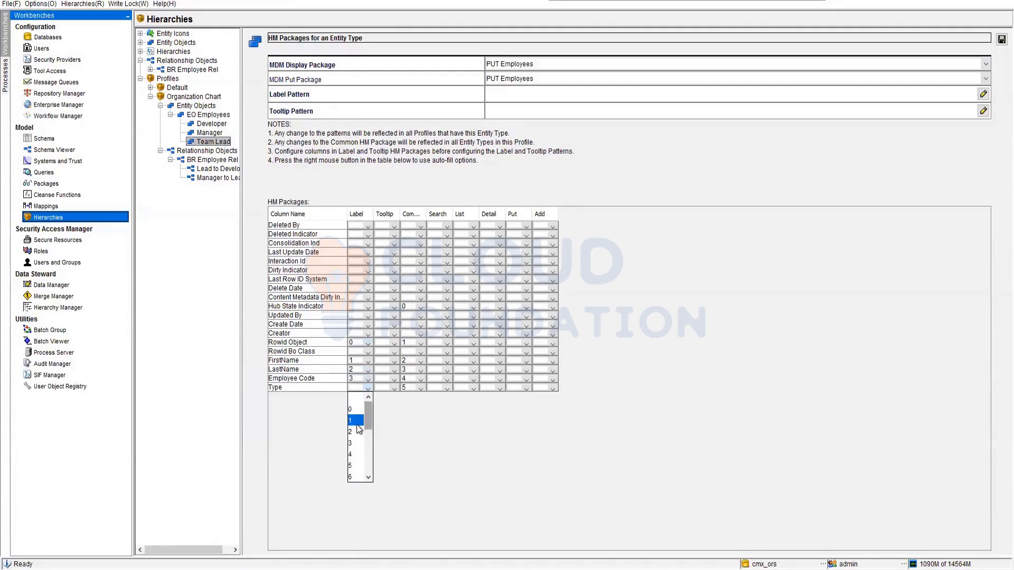
pyautogui.click(360, 455)
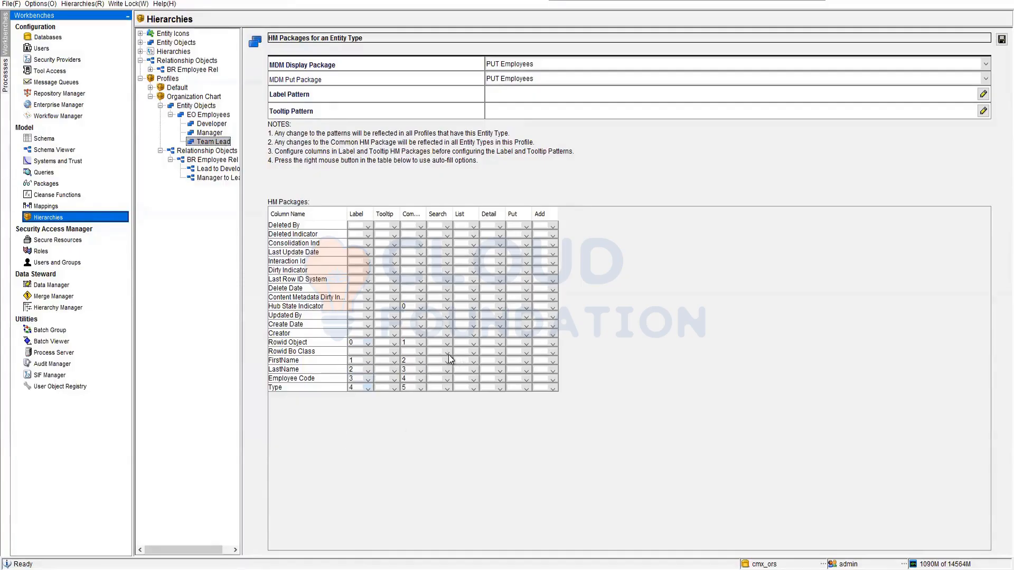
# Set Team Lead's Search positions to 1 for FirstName and 0 for LastName.
pyautogui.click(447, 362)
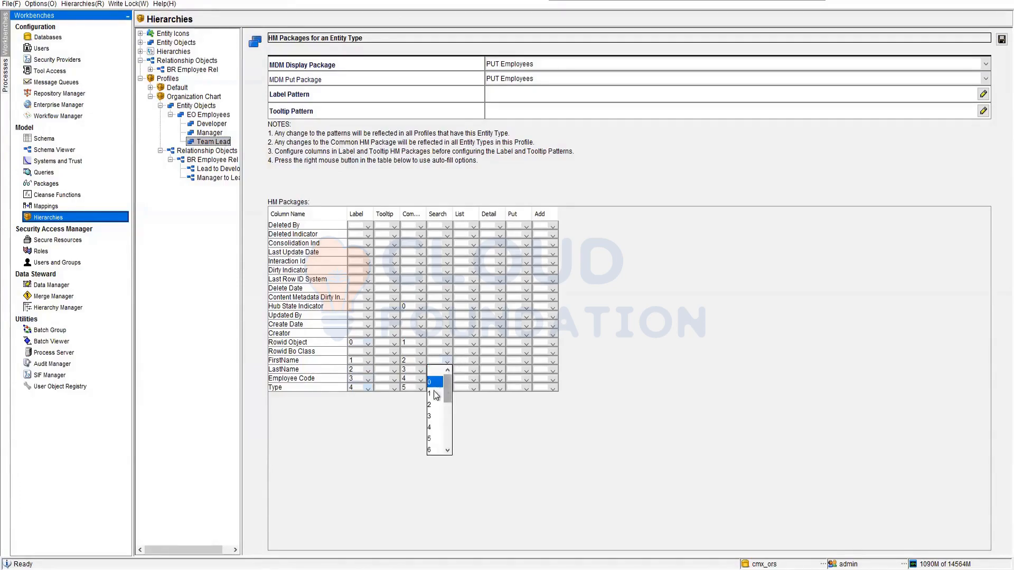
pyautogui.click(434, 394)
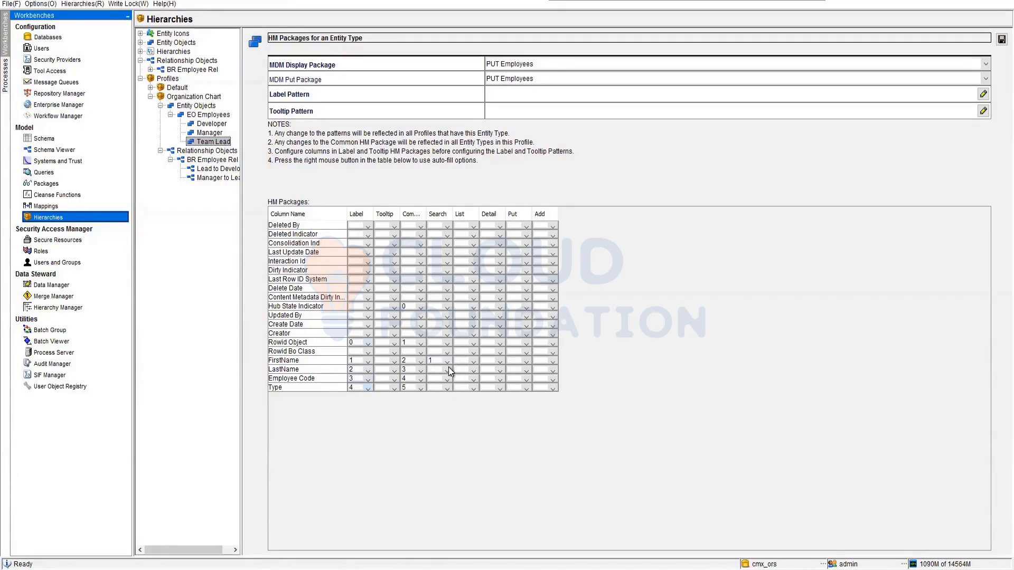
pyautogui.click(447, 371)
pyautogui.click(440, 391)
# Set Team Lead's List positions to FirstName 1, LastName 2, Employee Code 3 and Type 4.
pyautogui.click(473, 354)
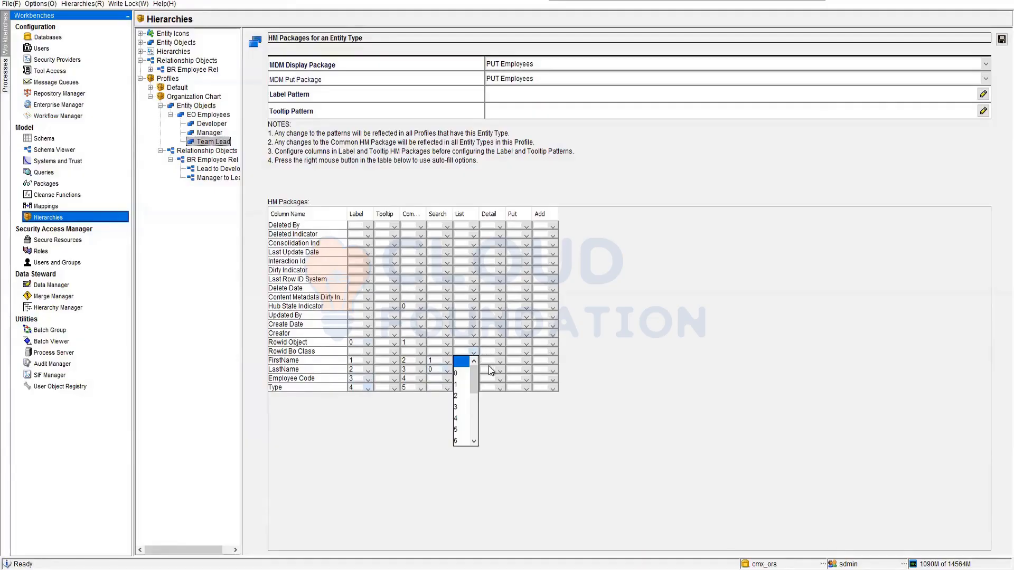
pyautogui.click(493, 408)
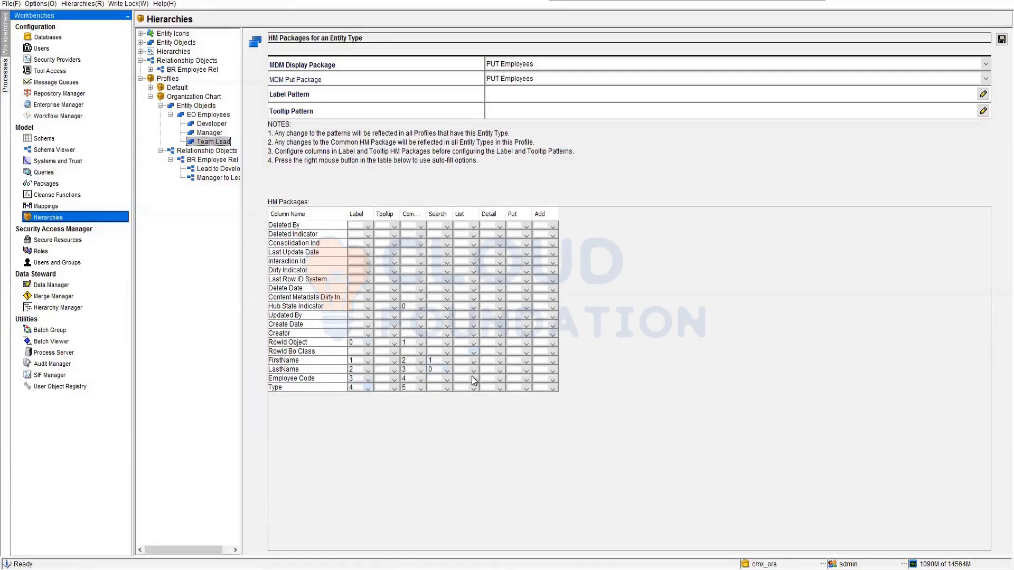
pyautogui.click(472, 363)
pyautogui.click(468, 385)
pyautogui.click(473, 372)
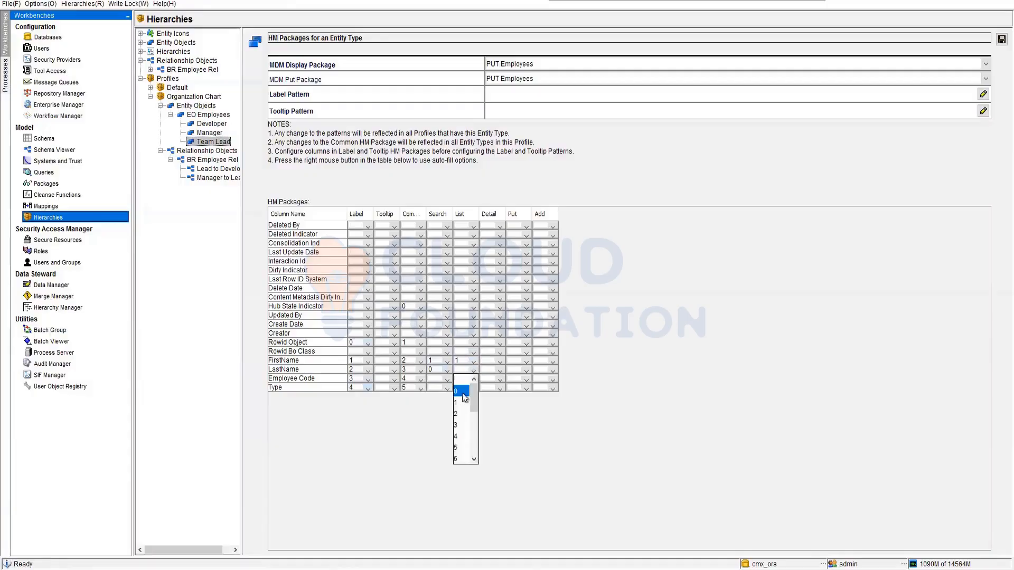
pyautogui.click(462, 413)
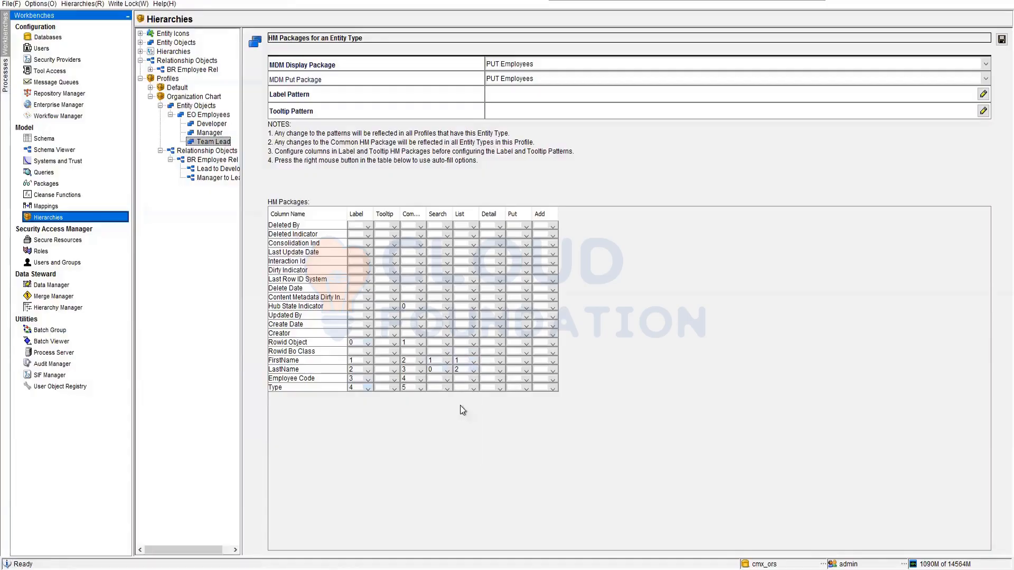
pyautogui.click(471, 380)
pyautogui.click(458, 434)
pyautogui.click(471, 388)
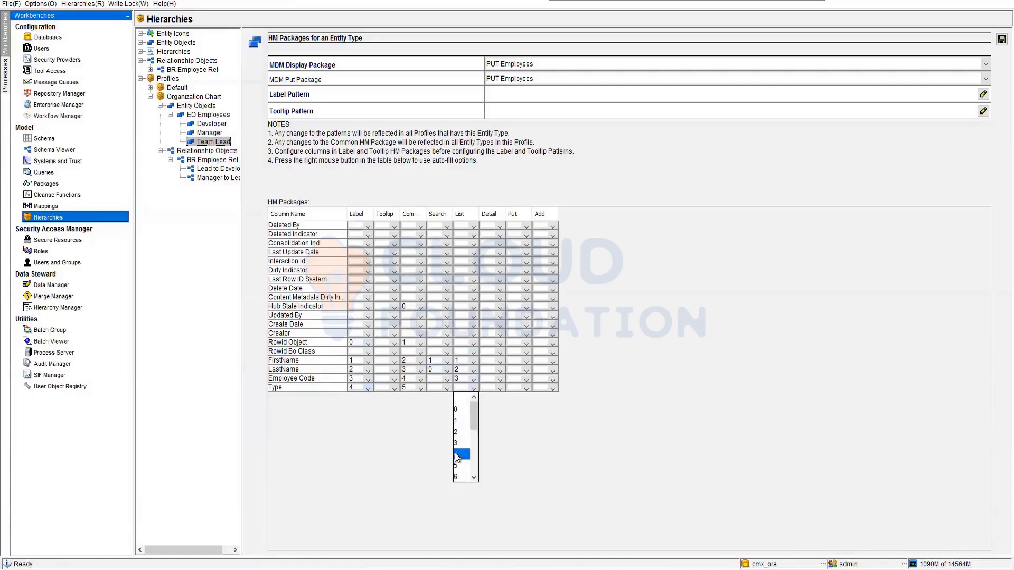
pyautogui.click(458, 455)
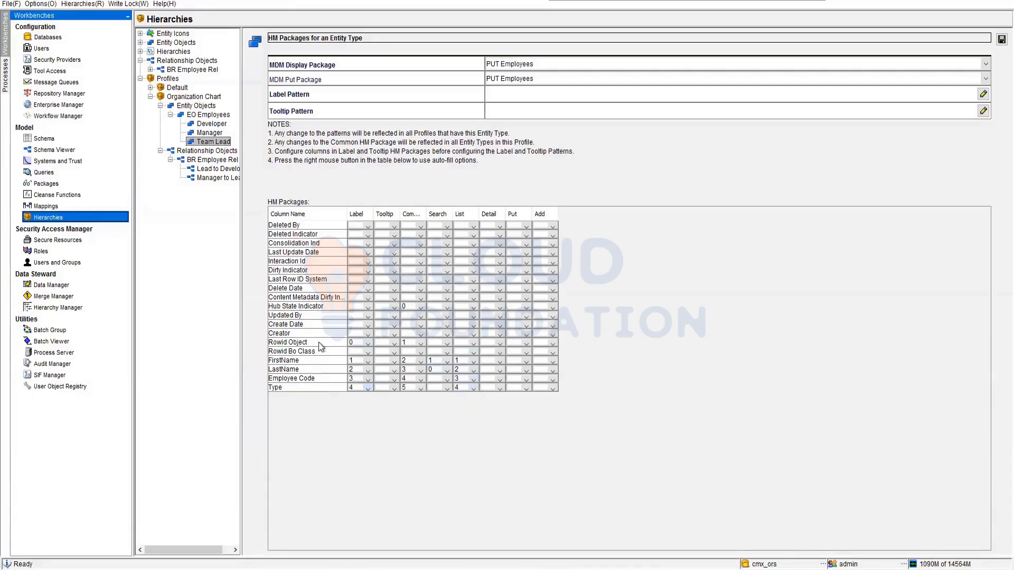
# Set the List position of Team Lead's Rowid Object column to 0.
pyautogui.click(471, 342)
pyautogui.click(457, 370)
pyautogui.click(472, 344)
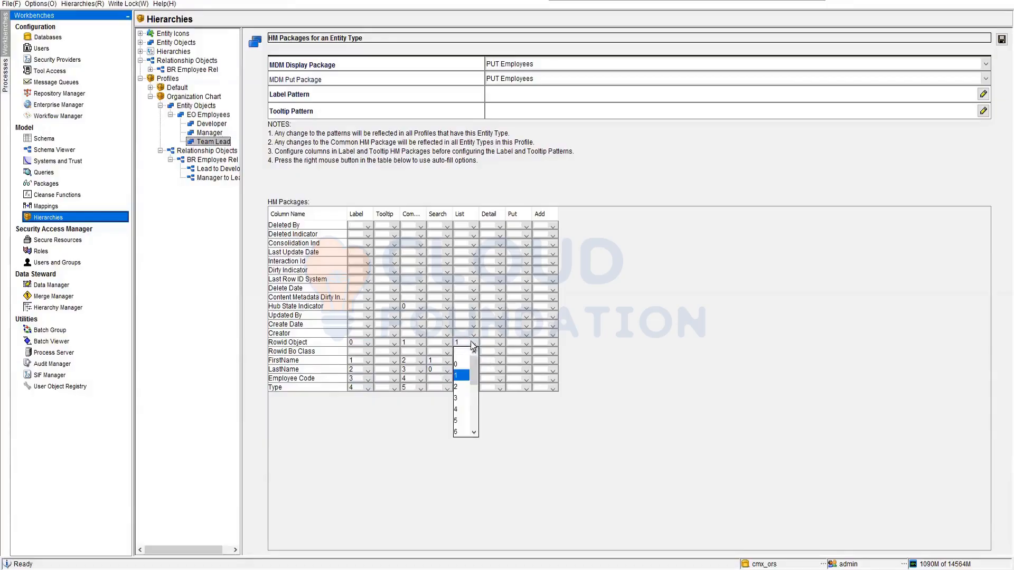
pyautogui.click(465, 367)
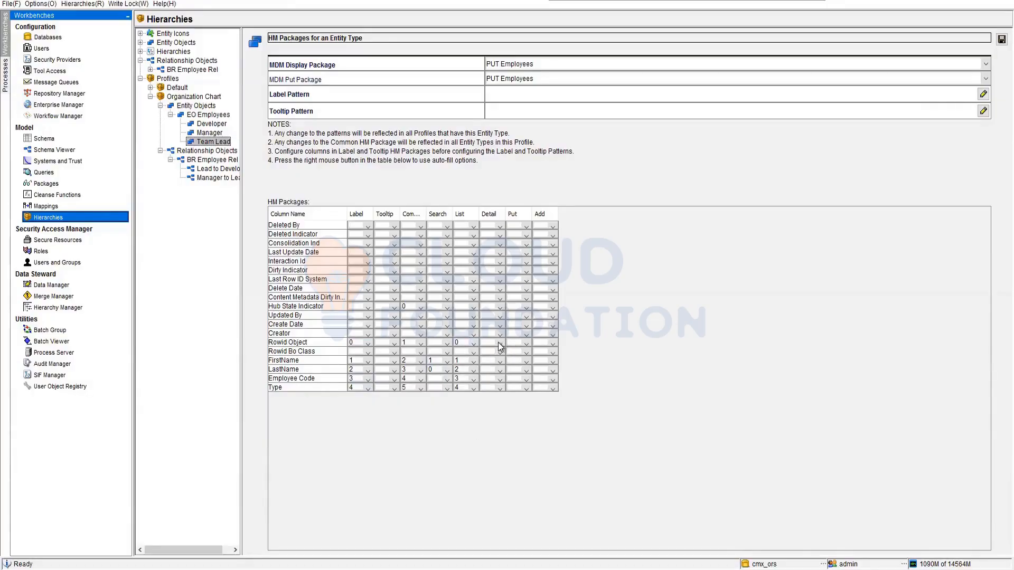
# Set Team Lead's Detail positions to Rowid Object 0, FirstName 1, LastName 2, Employee Code 3 and Type 4.
pyautogui.click(500, 347)
pyautogui.click(500, 366)
pyautogui.click(500, 362)
pyautogui.click(491, 394)
pyautogui.click(501, 370)
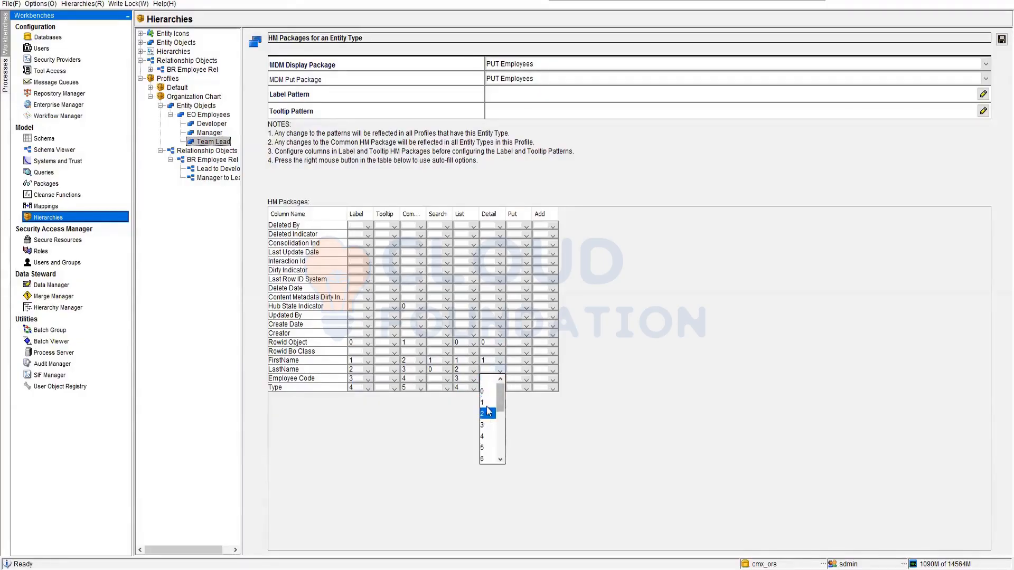
pyautogui.click(484, 414)
pyautogui.click(500, 380)
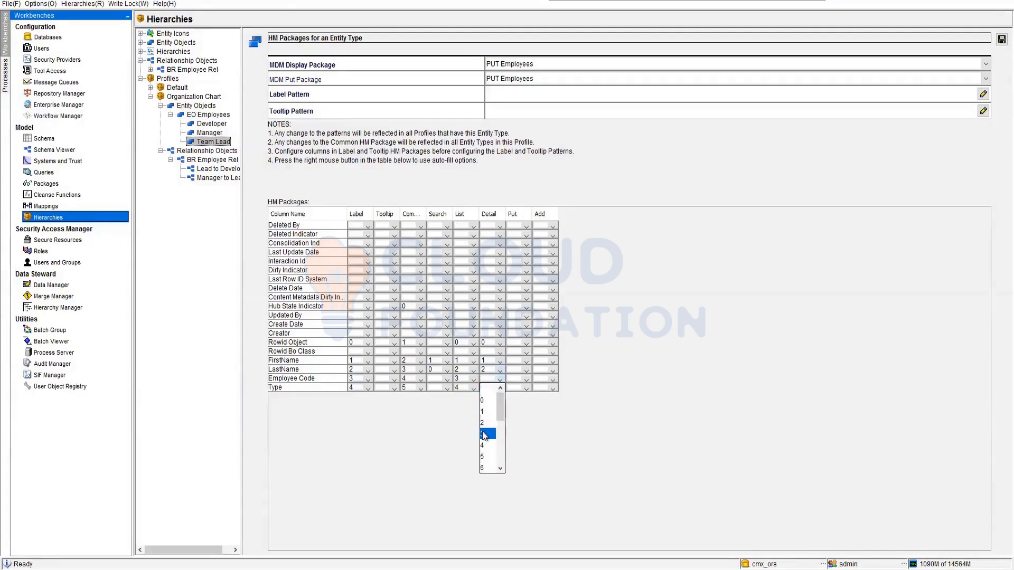
pyautogui.click(483, 434)
pyautogui.click(500, 388)
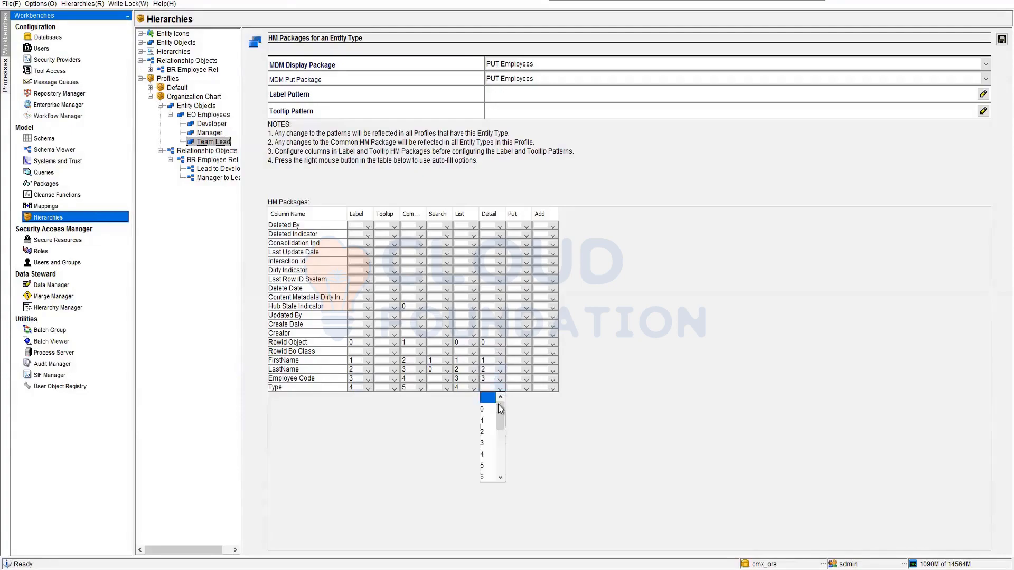
pyautogui.click(484, 454)
# Set Team Lead's Put positions to Rowid Object 0, FirstName 1, LastName 2, Employee Code 3 and Type 4.
pyautogui.click(526, 342)
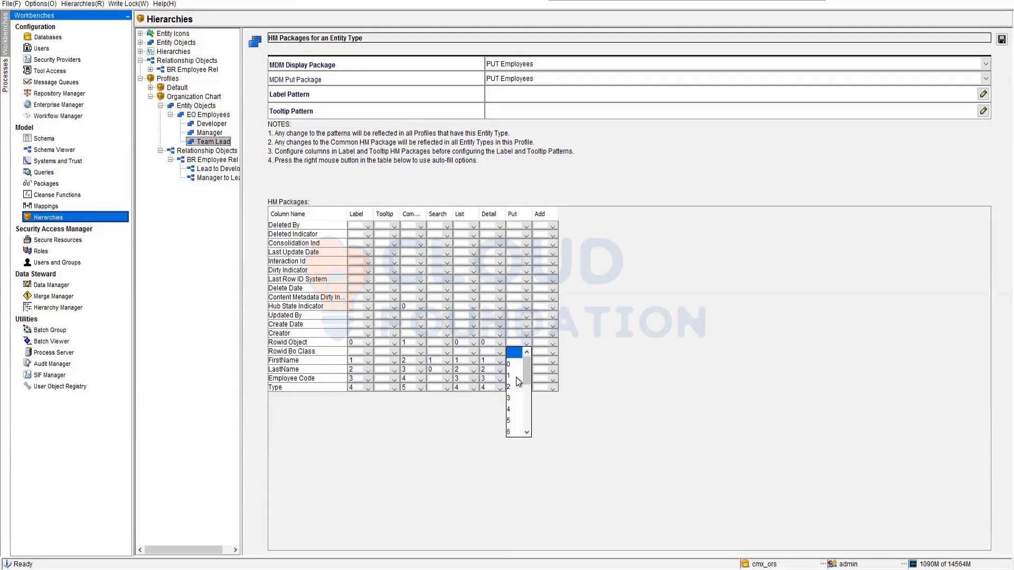
pyautogui.click(514, 365)
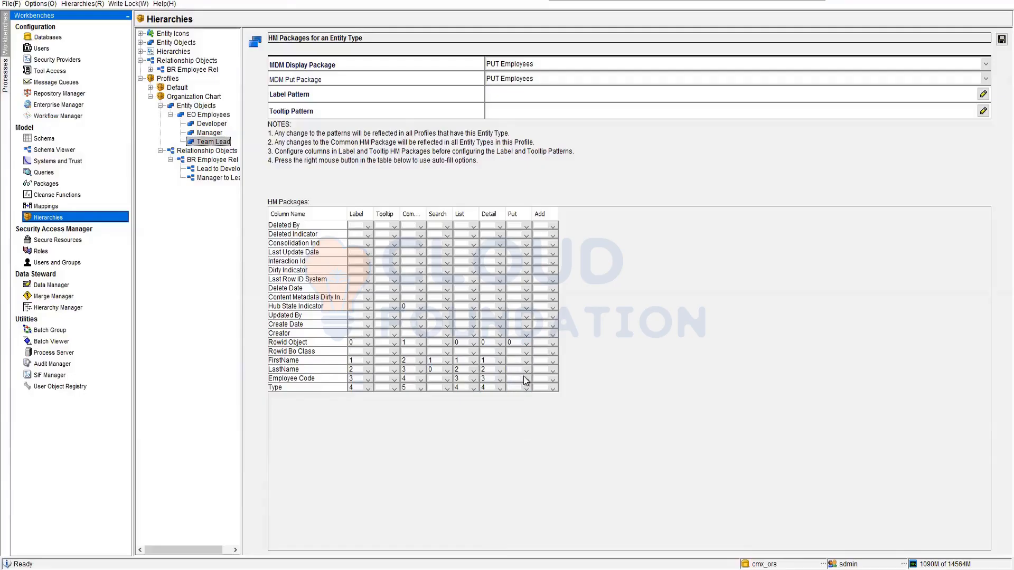
pyautogui.click(526, 361)
pyautogui.click(513, 394)
pyautogui.click(527, 370)
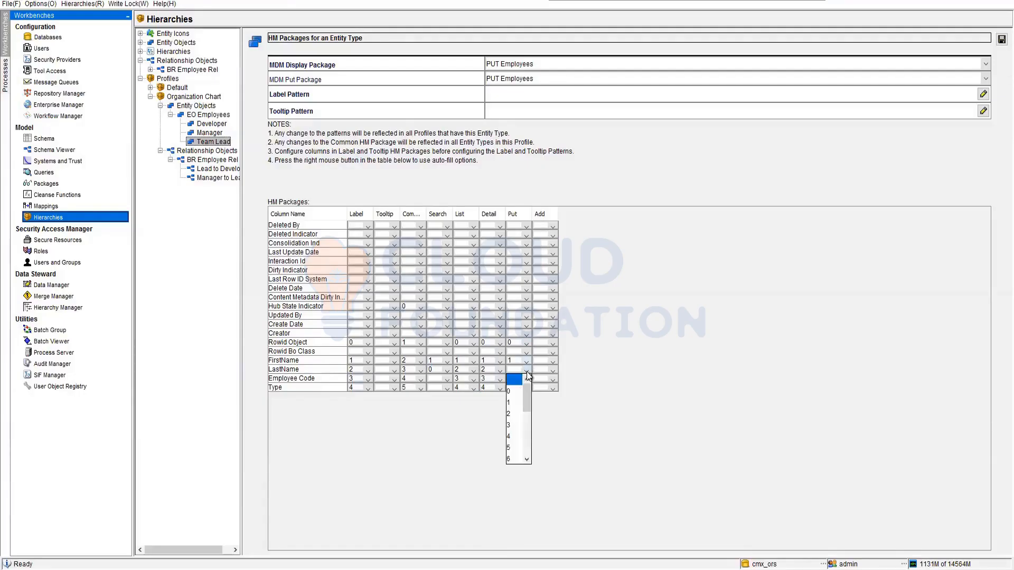
pyautogui.click(511, 414)
pyautogui.click(526, 378)
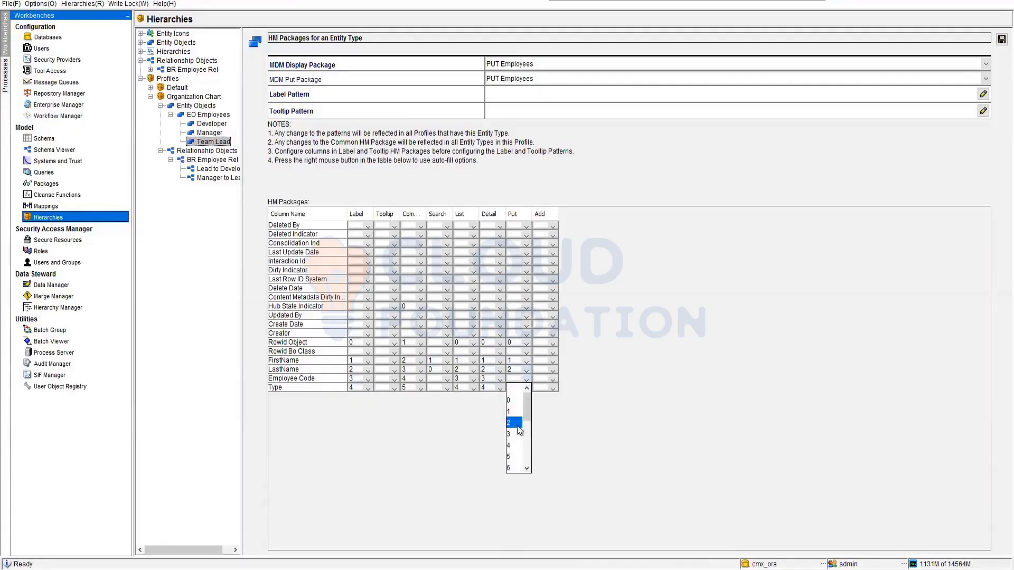
pyautogui.click(513, 435)
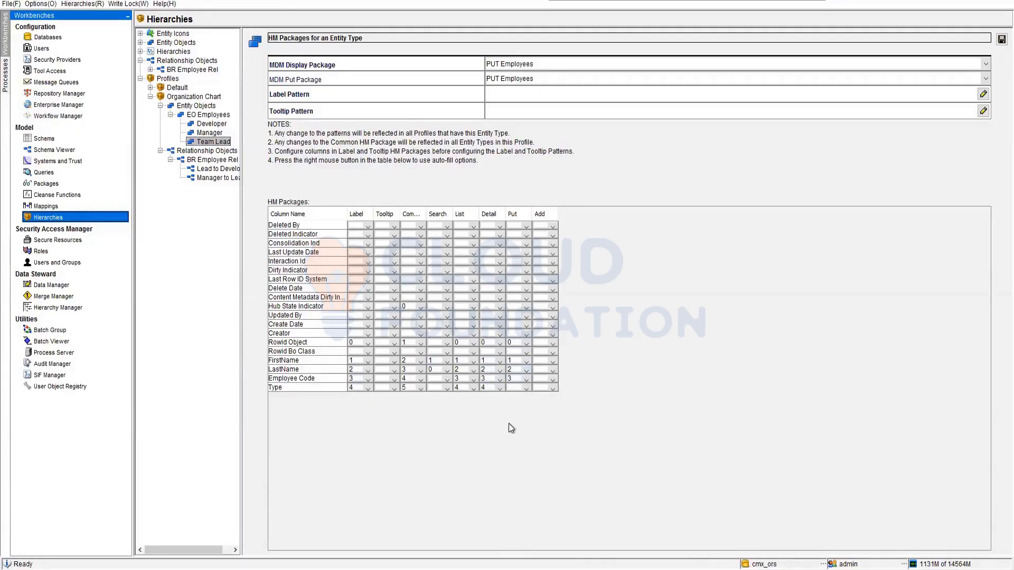
pyautogui.click(524, 388)
pyautogui.click(514, 454)
# Set Team Lead's Add positions to Rowid Object 0, FirstName 1, LastName 1, Employee Code 2 and Type 4, and try to save.
pyautogui.click(552, 343)
pyautogui.click(546, 368)
pyautogui.click(553, 362)
pyautogui.click(543, 392)
pyautogui.click(552, 371)
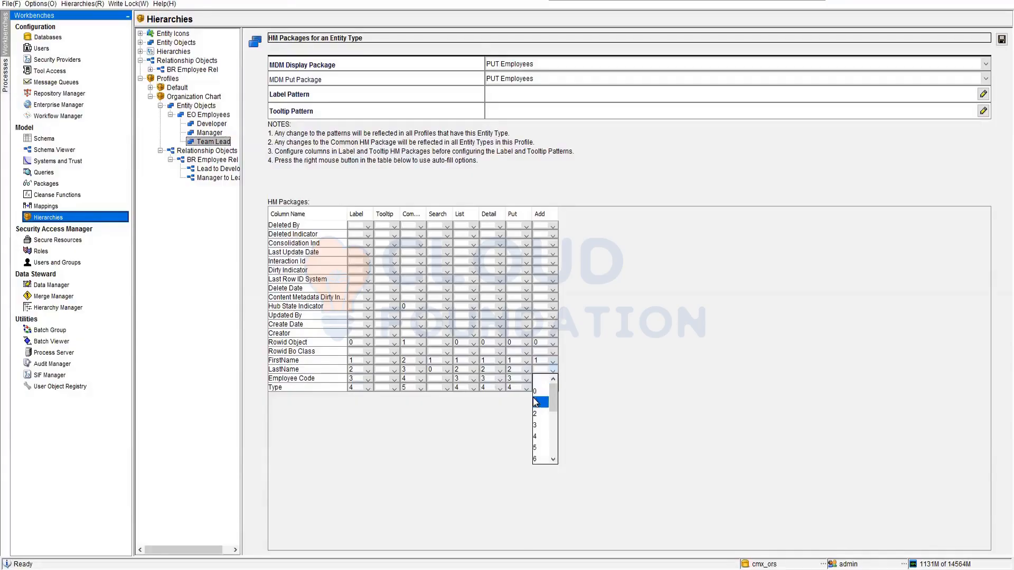
pyautogui.click(541, 401)
pyautogui.click(553, 380)
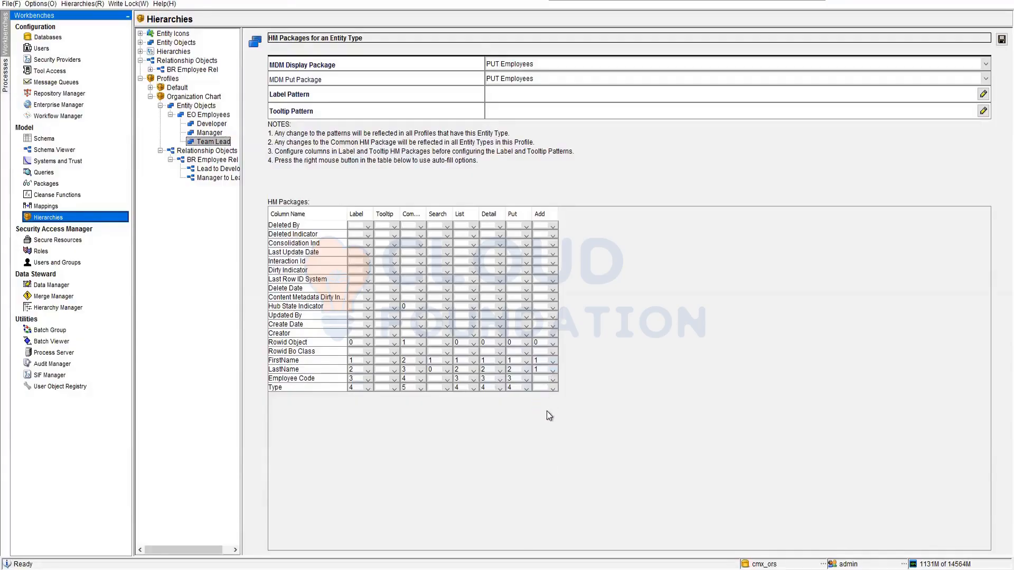
pyautogui.click(542, 419)
pyautogui.click(553, 388)
pyautogui.click(1002, 39)
pyautogui.click(678, 314)
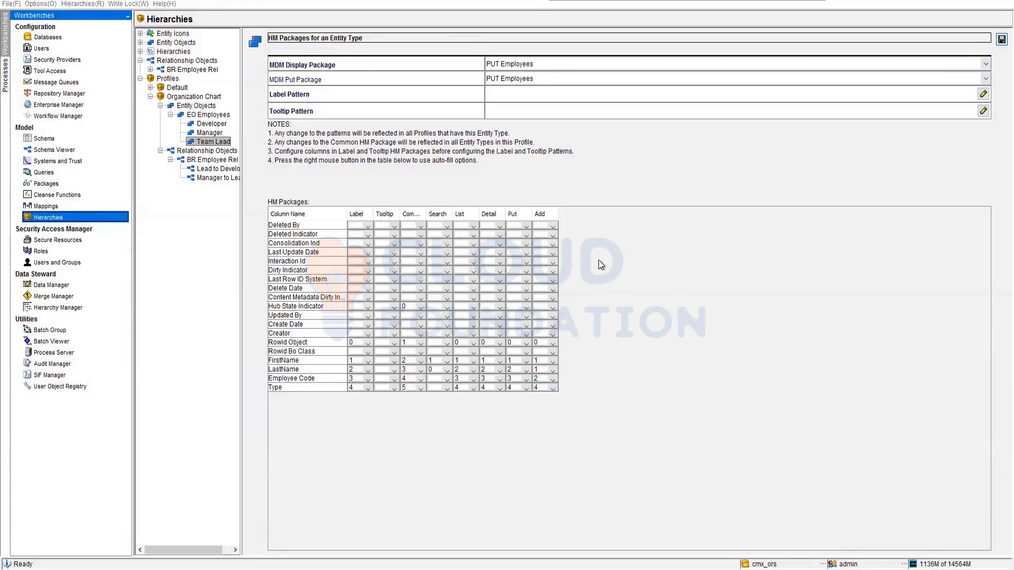
# Build Team Lead's label pattern from the FirstName, LastName and Employee Code columns.
pyautogui.click(502, 94)
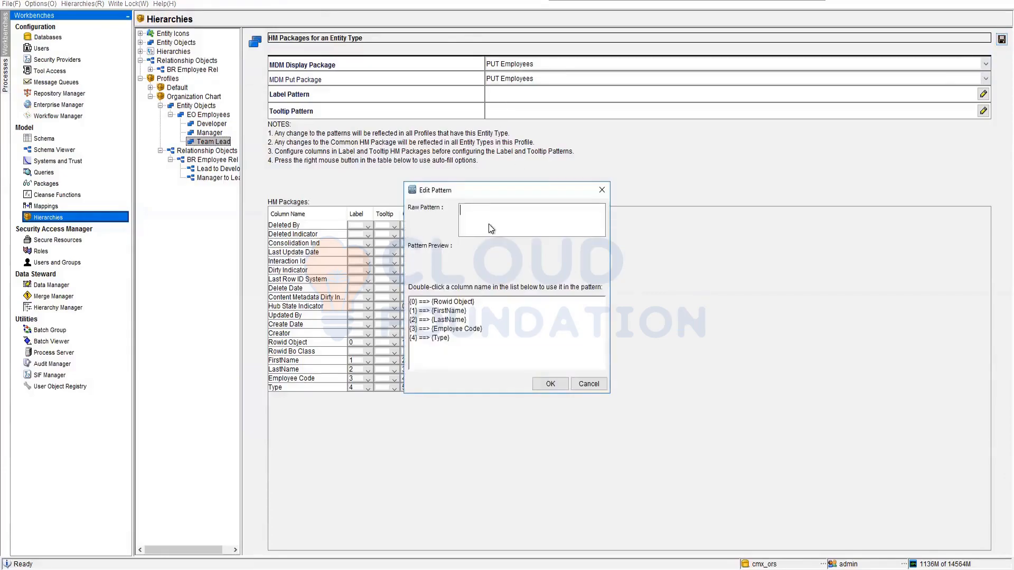
pyautogui.doubleClick(448, 311)
pyautogui.doubleClick(446, 319)
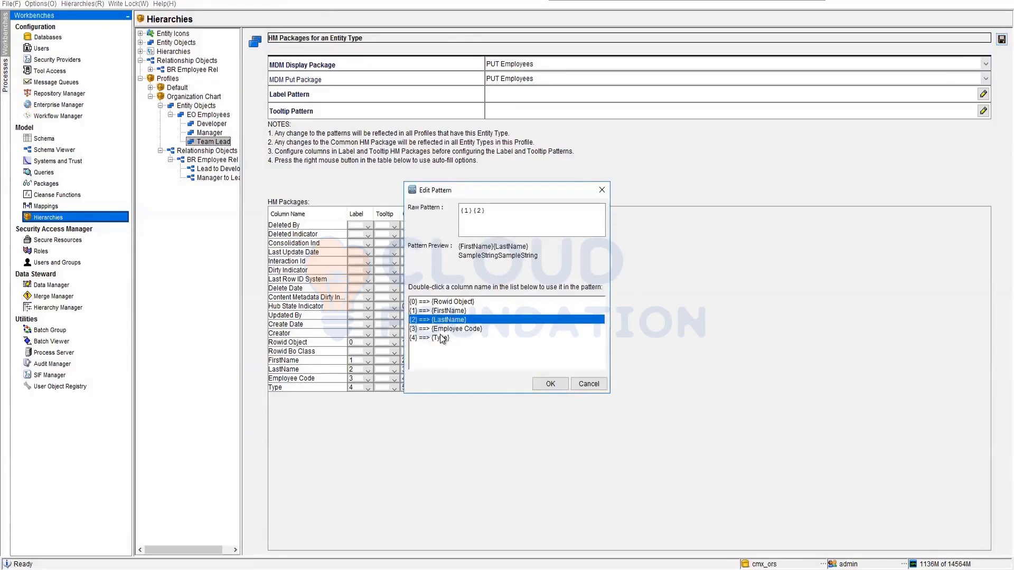
pyautogui.doubleClick(459, 328)
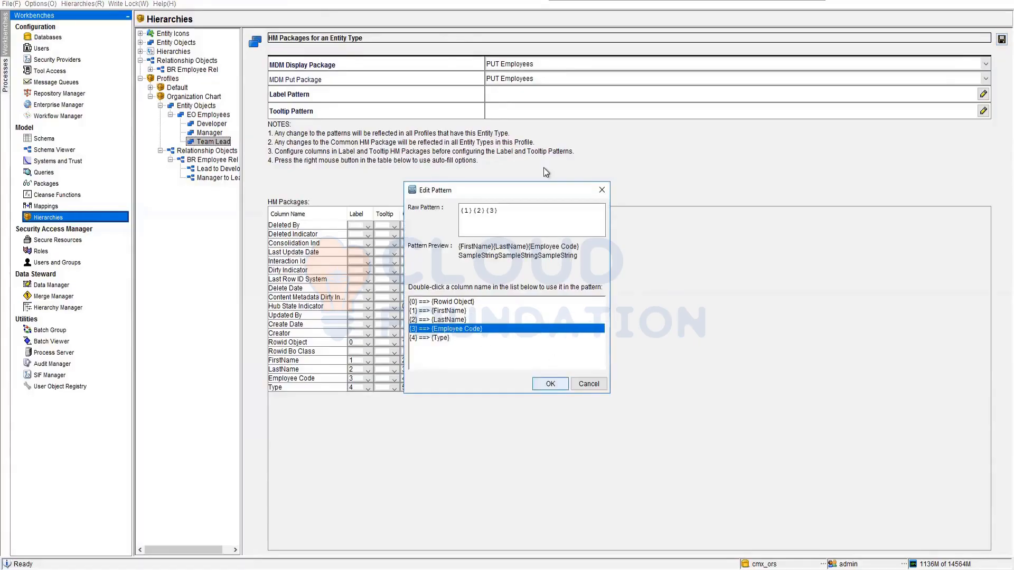
pyautogui.press('Return')
# Give FirstName Tooltip position 1 and use FirstName as Team Lead's tooltip pattern.
pyautogui.click(538, 116)
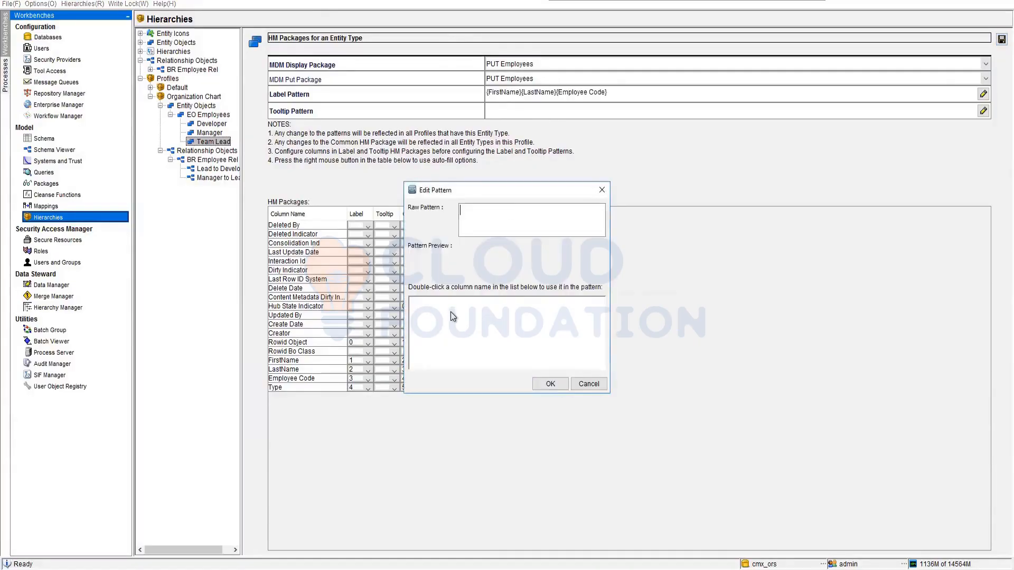
pyautogui.click(591, 385)
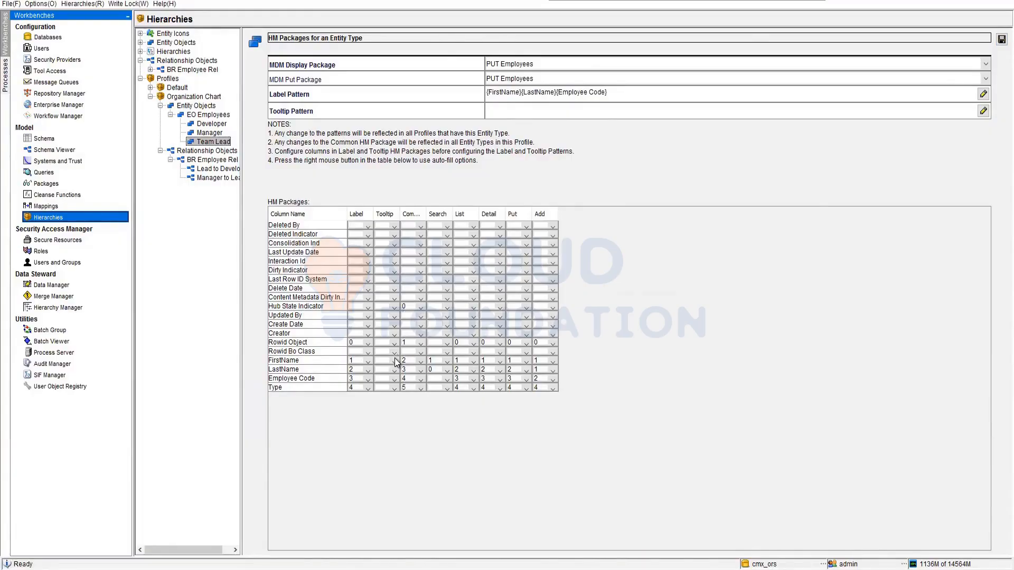
pyautogui.click(396, 362)
pyautogui.click(384, 378)
pyautogui.click(564, 117)
pyautogui.click(436, 304)
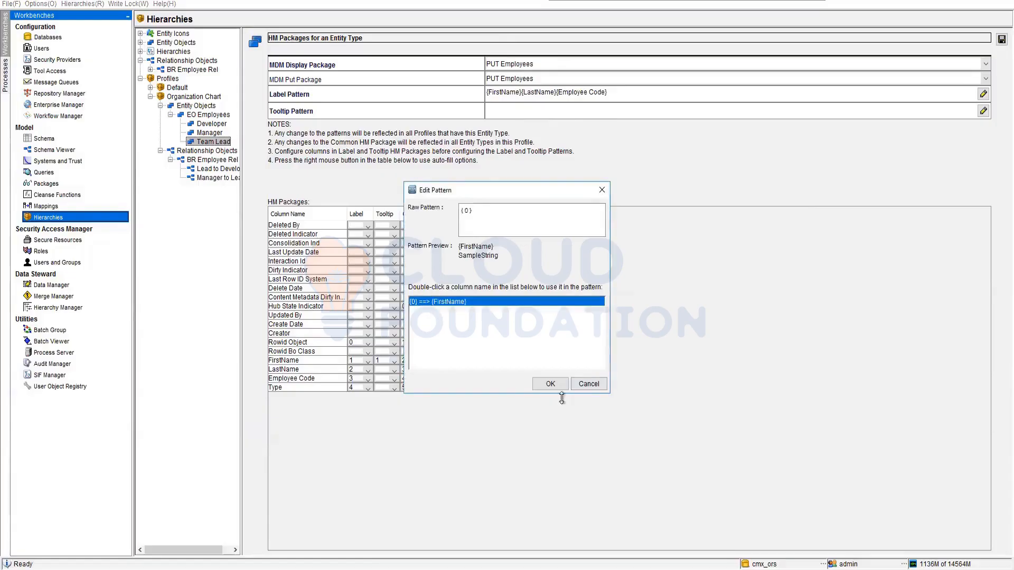
pyautogui.click(550, 385)
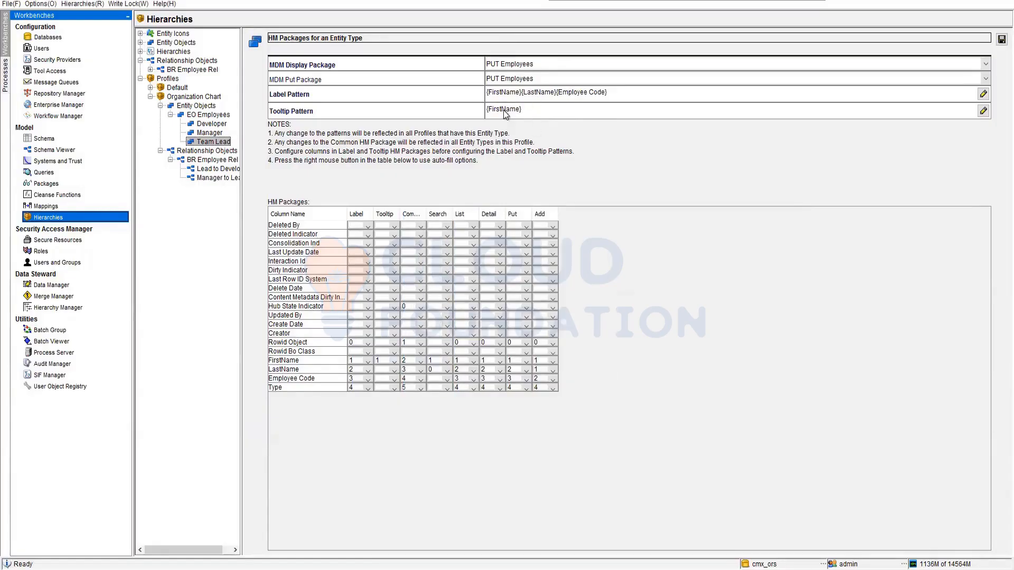
# Set FirstName's Tooltip position to 0 and try to save the Team Lead packages.
pyautogui.click(394, 361)
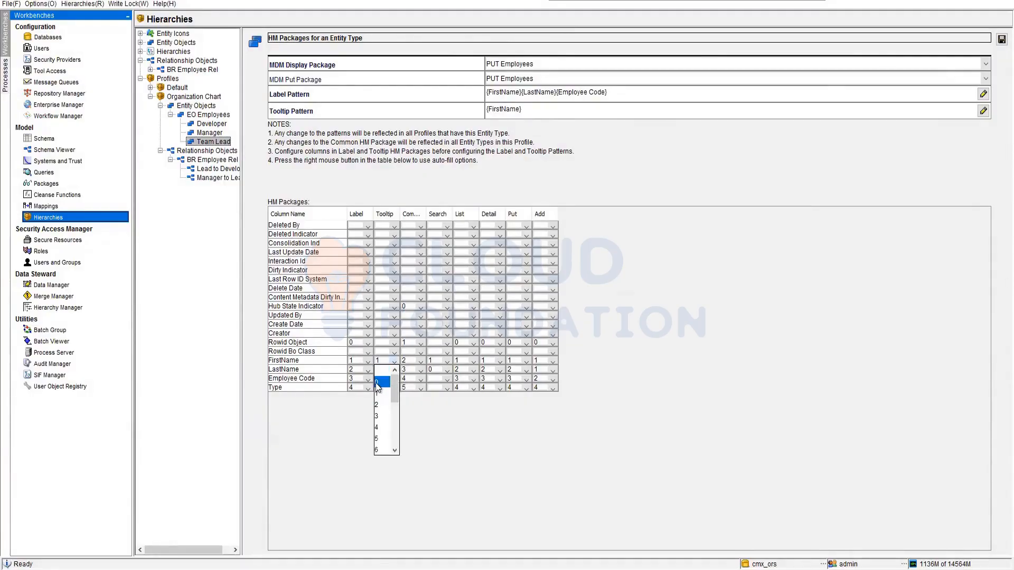
pyautogui.click(378, 383)
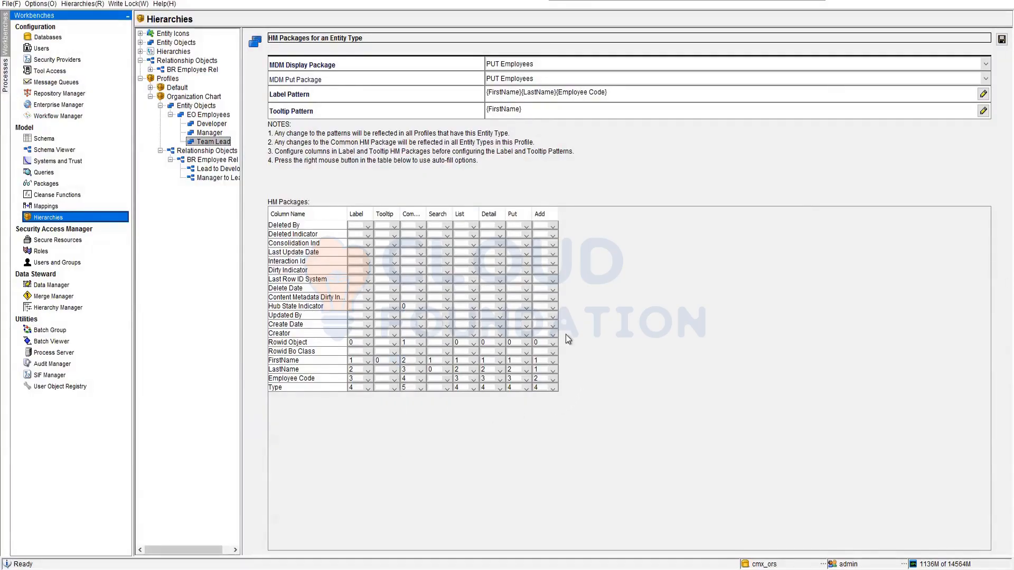
pyautogui.click(1002, 39)
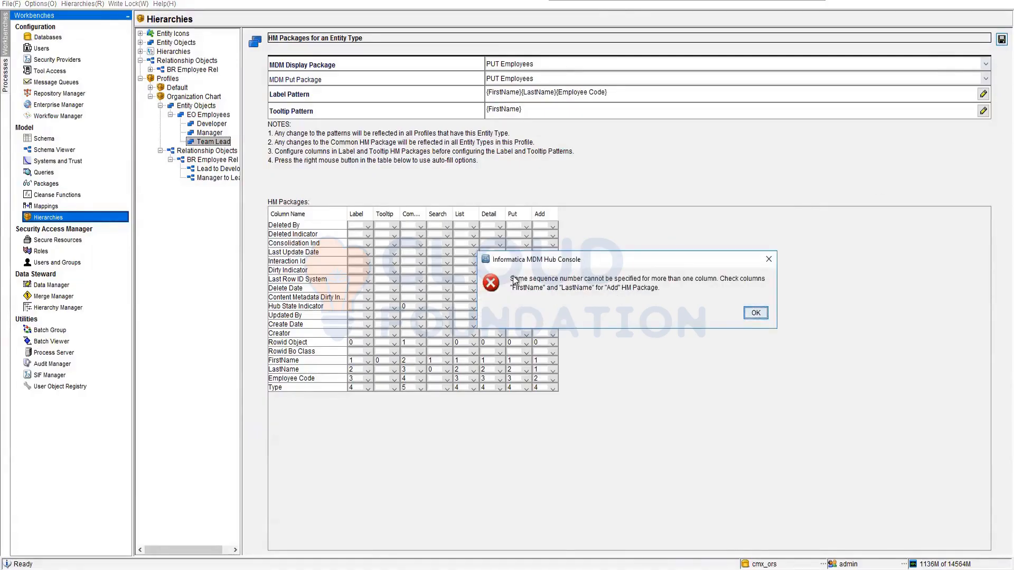
pyautogui.click(757, 313)
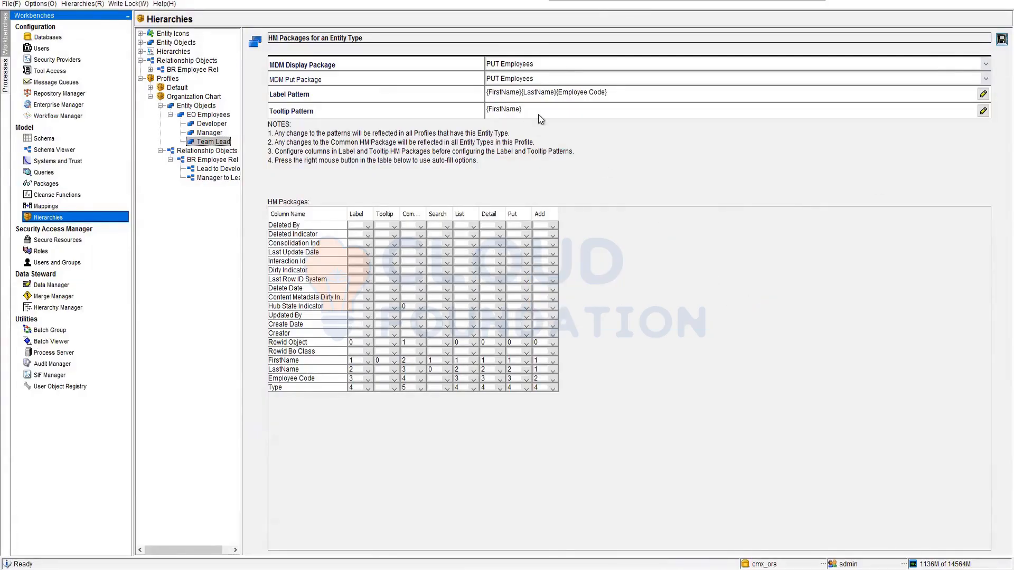
# Clear Team Lead's tooltip pattern and rebuild it from the FirstName column.
pyautogui.doubleClick(538, 115)
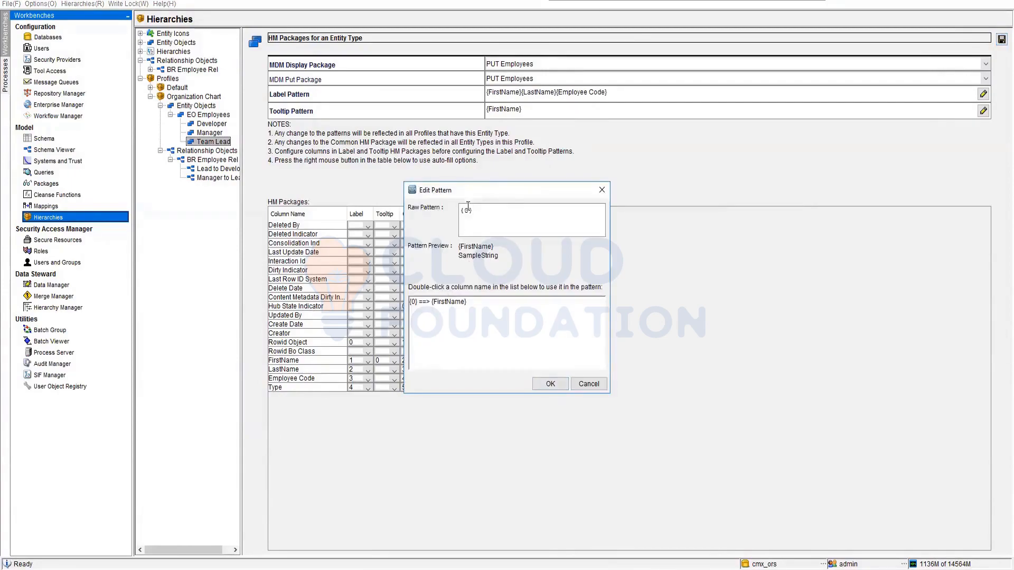
pyautogui.moveTo(460, 210); pyautogui.dragTo(480, 234)
pyautogui.press('BackSpace')
pyautogui.click(451, 302)
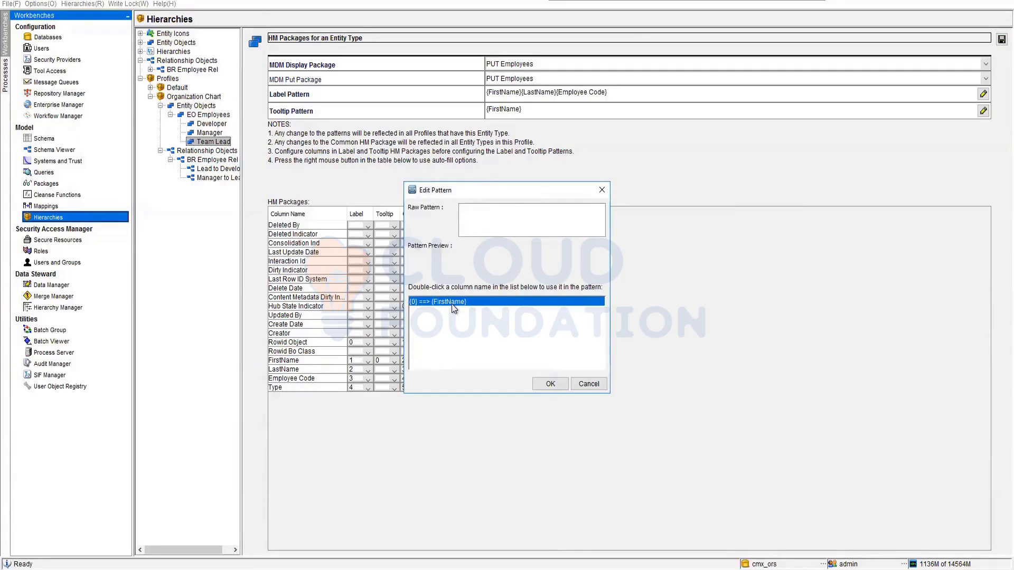
pyautogui.doubleClick(452, 303)
pyautogui.click(550, 384)
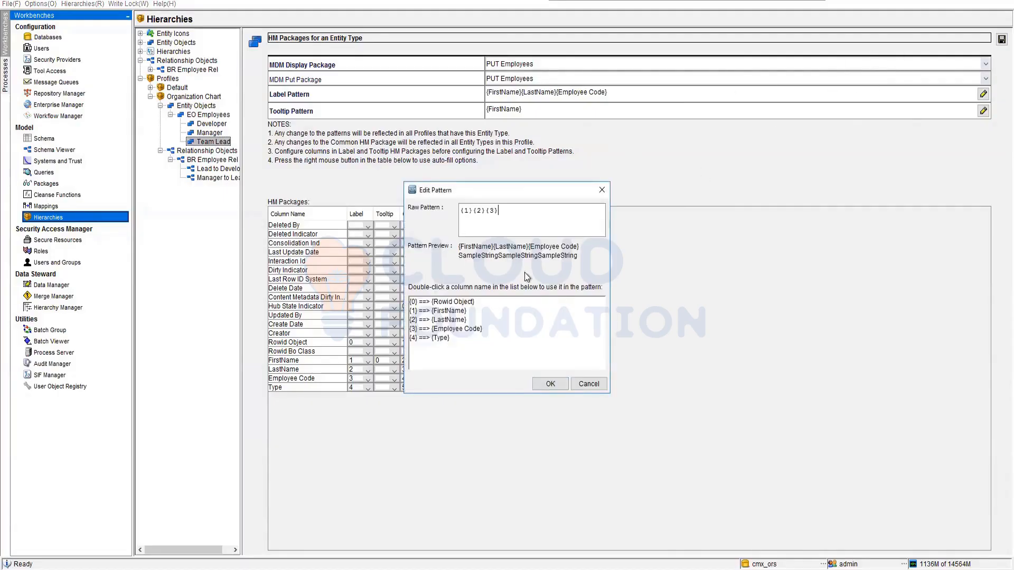
# Append the Type column to Team Lead's label pattern and try to save the configuration.
pyautogui.doubleClick(449, 337)
pyautogui.click(551, 384)
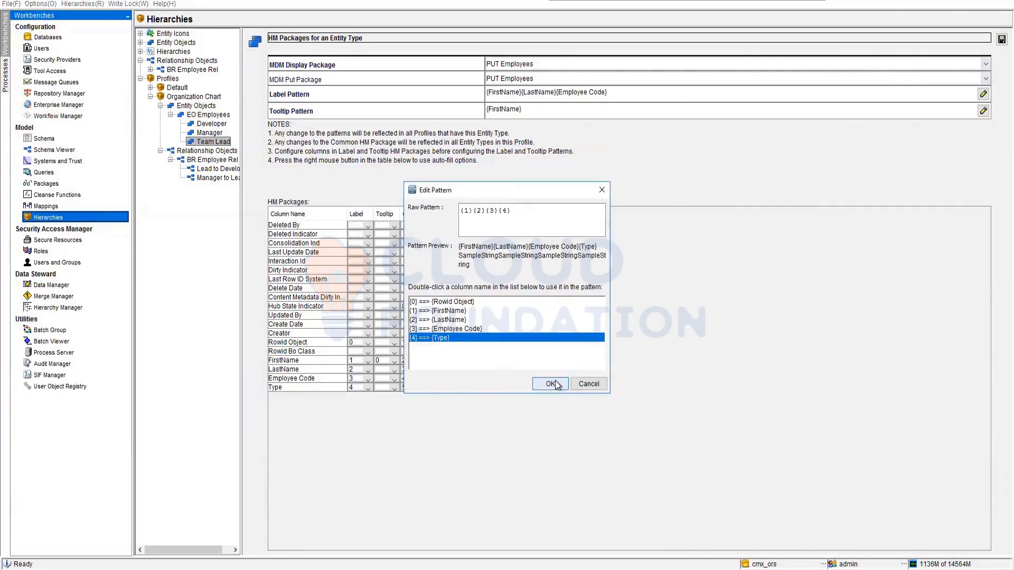
pyautogui.click(1001, 39)
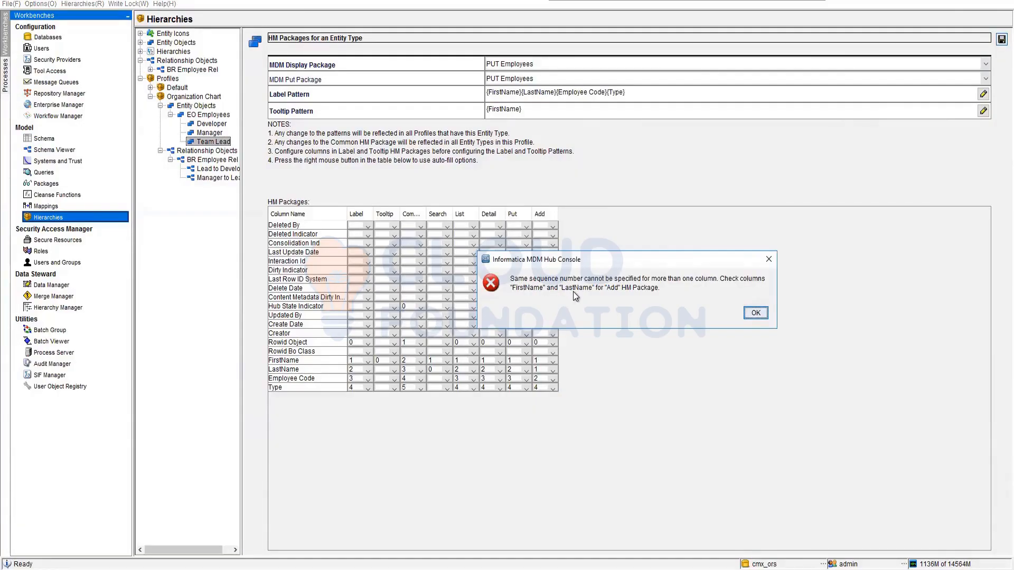
pyautogui.click(755, 313)
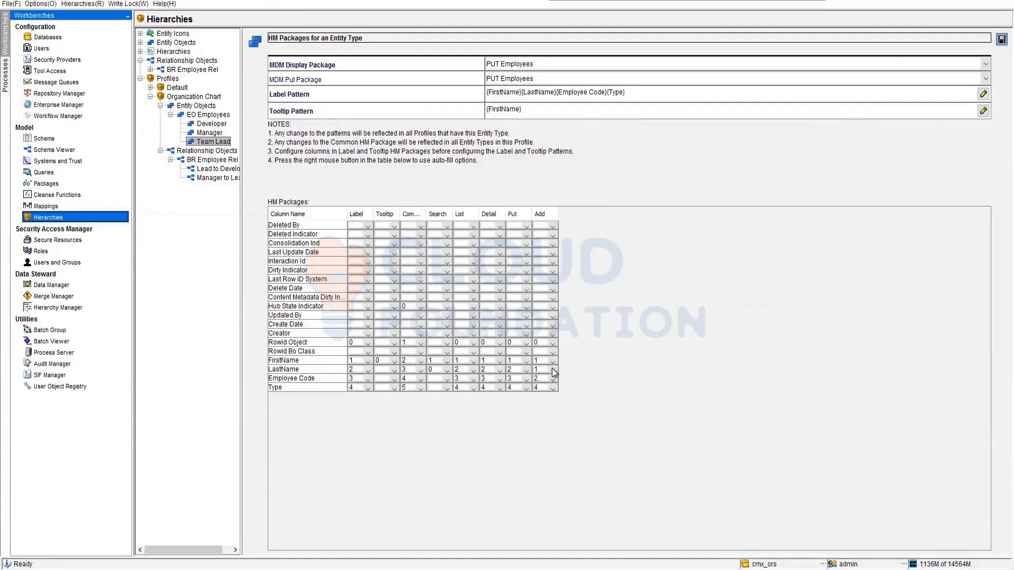
# Set Team Lead's Add positions to LastName 2 and Employee Code 3, and save the configuration.
pyautogui.click(552, 370)
pyautogui.click(540, 414)
pyautogui.click(554, 378)
pyautogui.click(536, 434)
pyautogui.click(1002, 39)
# In the Batch Viewer, refresh the BO Party match and merge job and check the status and metrics of its June 13, 2022 11:18:30 AM run.
pyautogui.click(63, 342)
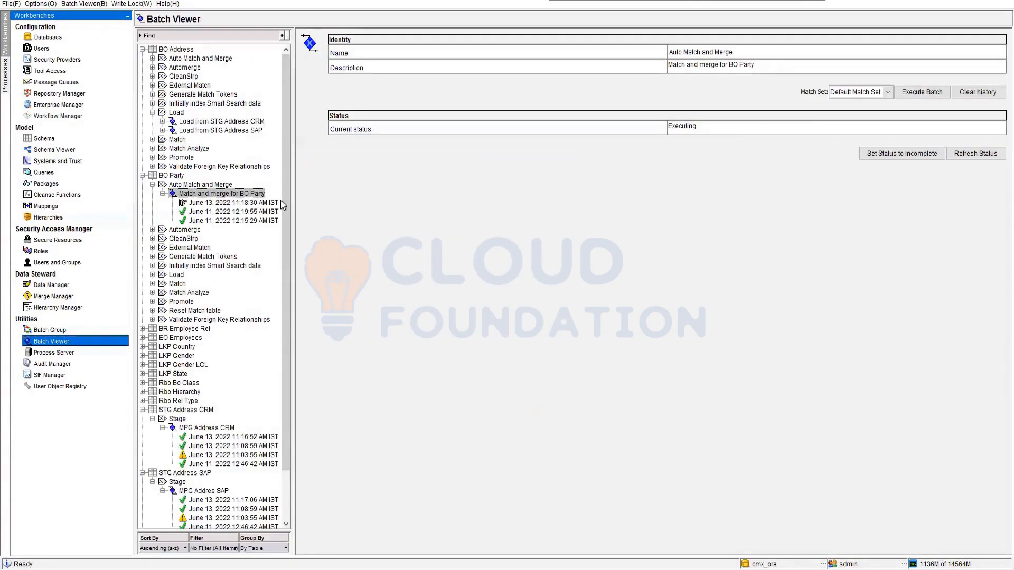
pyautogui.click(990, 154)
pyautogui.click(242, 204)
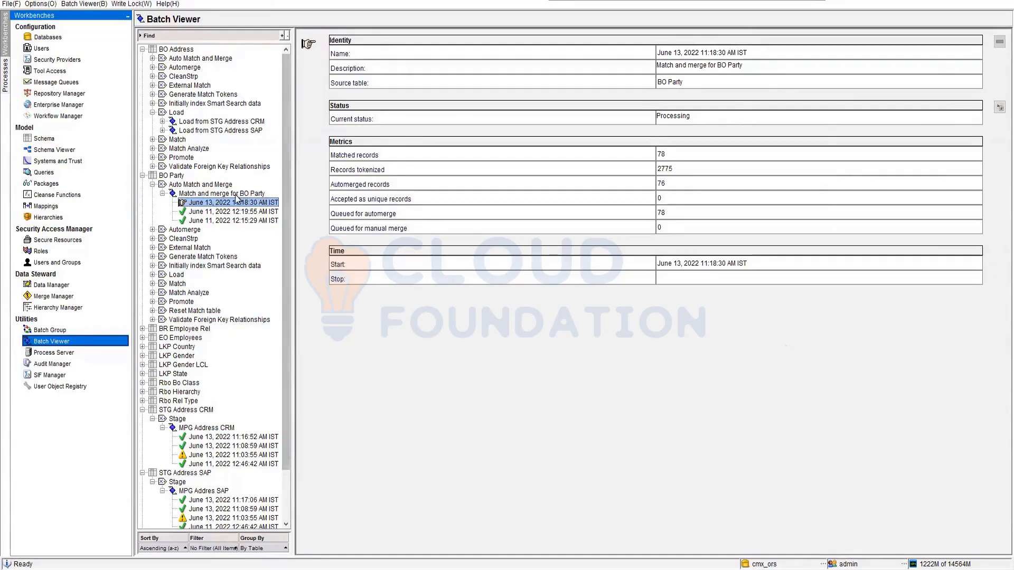
pyautogui.click(236, 195)
pyautogui.click(245, 201)
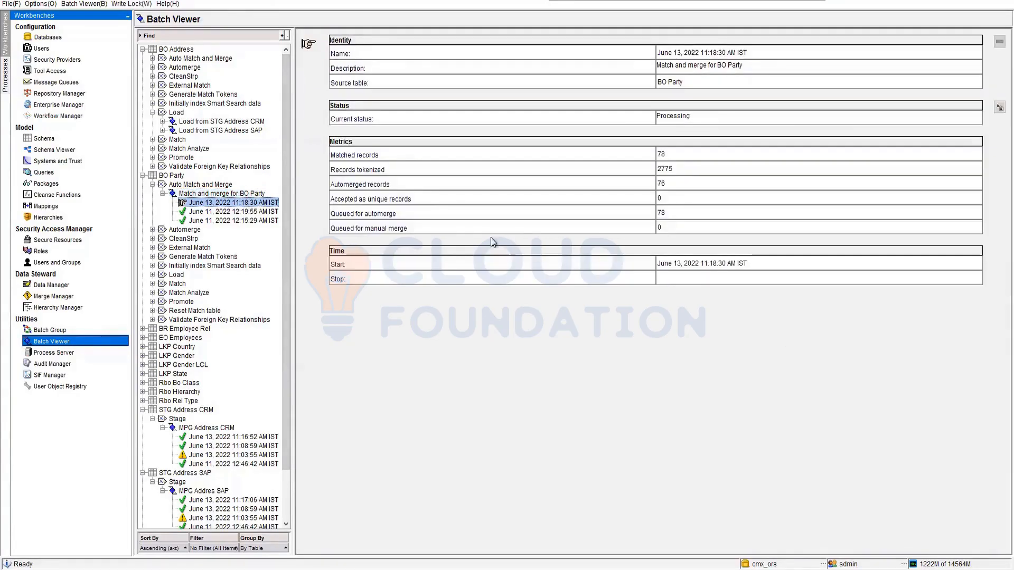
pyautogui.click(237, 196)
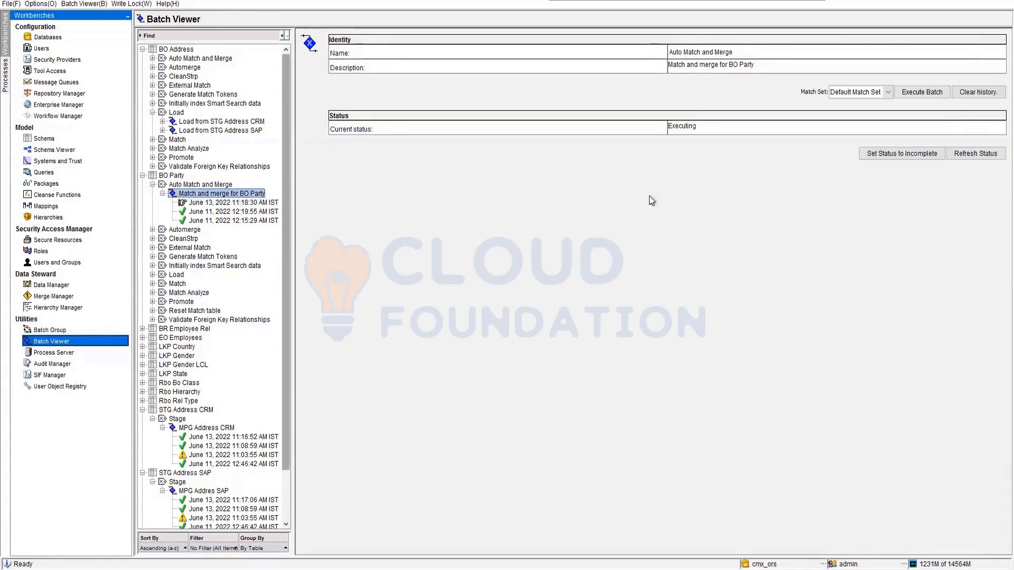
# Refresh the BO Party match and merge status and check the matched and automerge-queued metrics of the June 13, 2022 11:18:30 AM run.
pyautogui.click(985, 154)
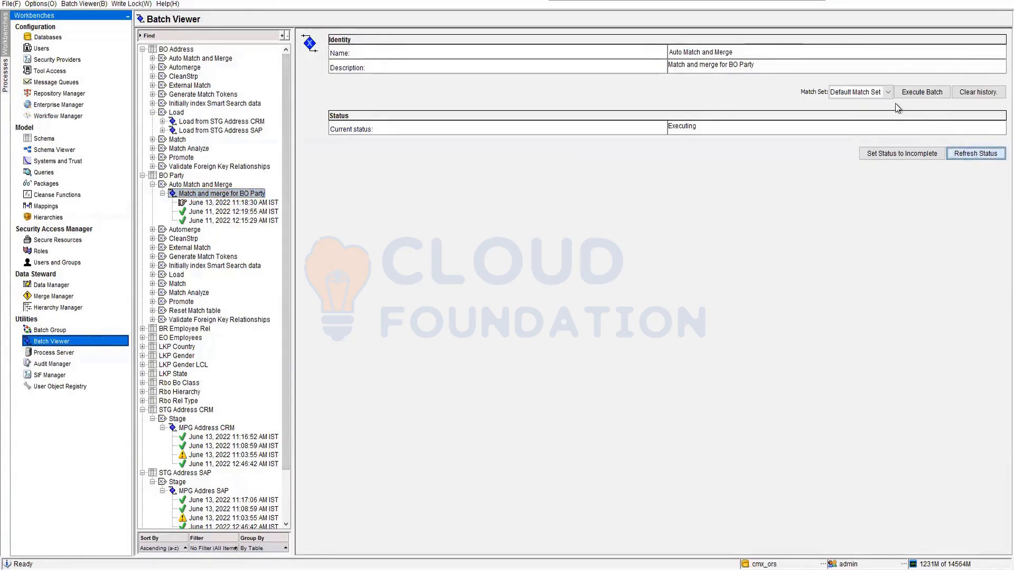
pyautogui.click(888, 92)
pyautogui.click(856, 120)
pyautogui.click(986, 154)
pyautogui.click(232, 203)
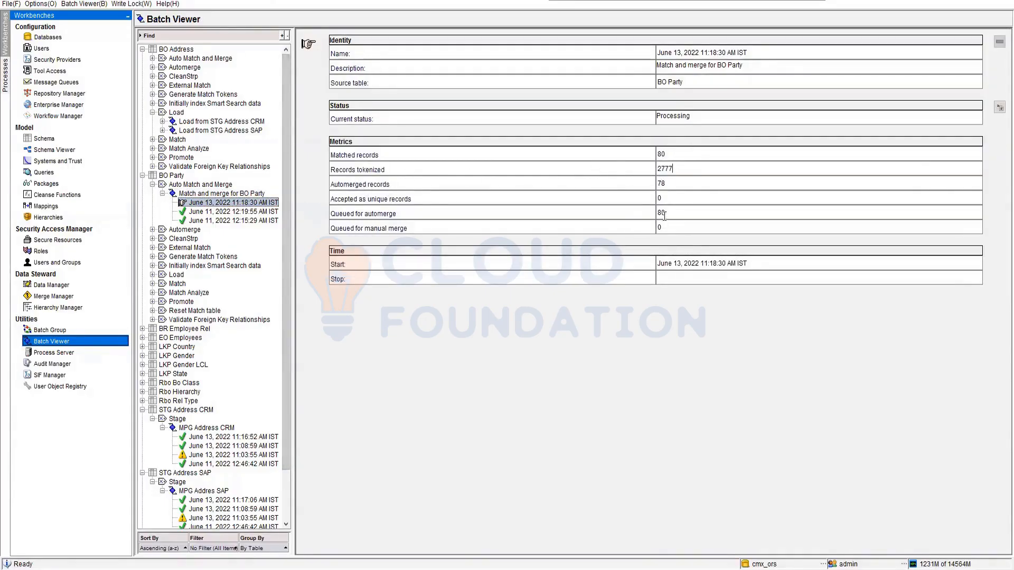
pyautogui.moveTo(666, 215); pyautogui.dragTo(656, 215)
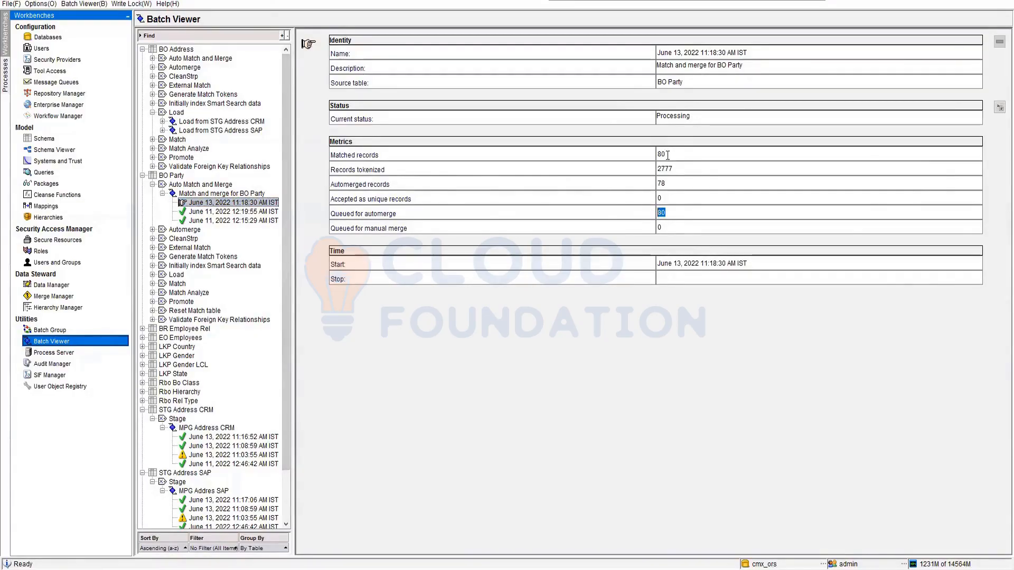
pyautogui.moveTo(668, 155); pyautogui.dragTo(656, 155)
pyautogui.click(222, 194)
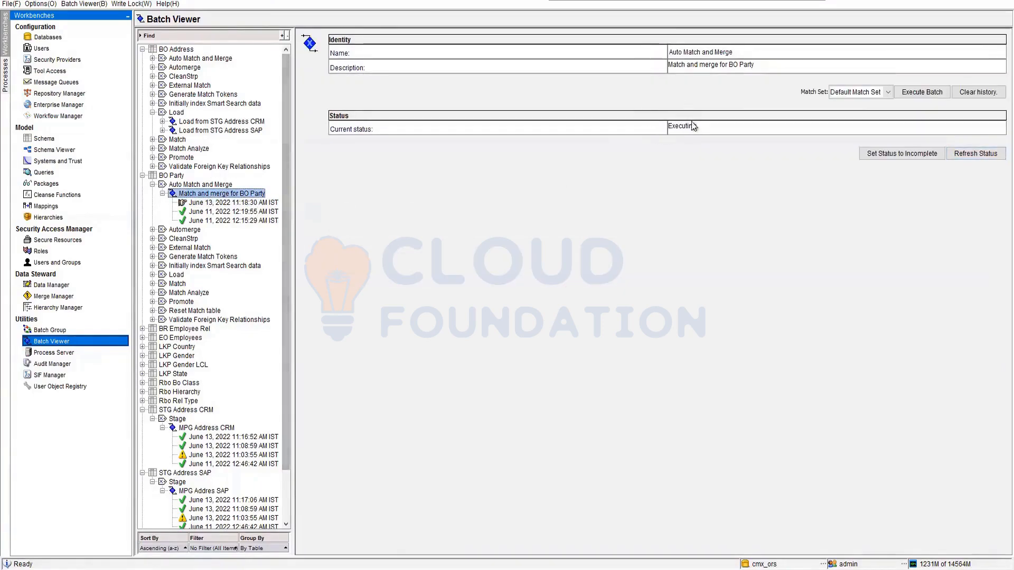
pyautogui.click(991, 156)
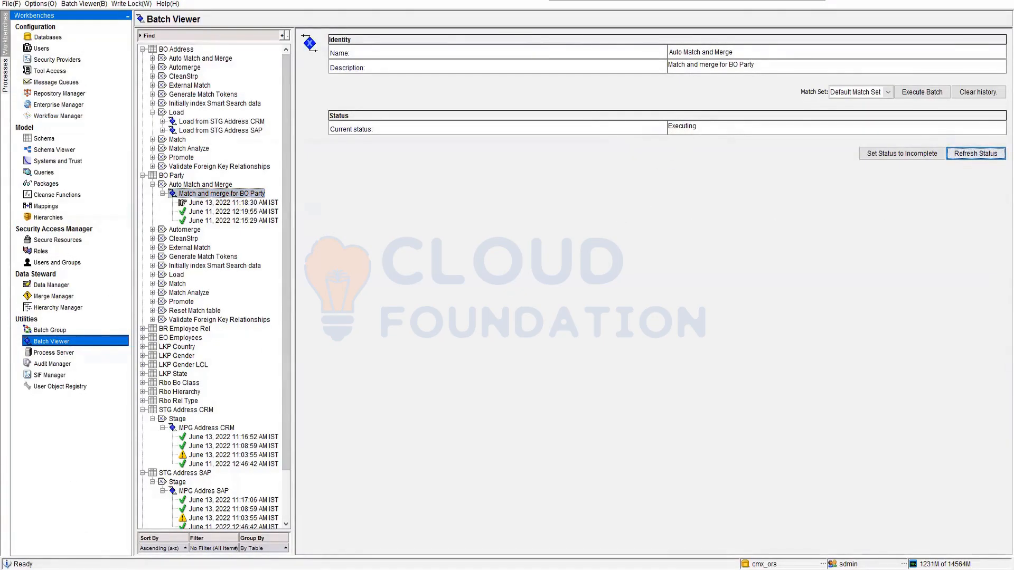
# Switch to Oracle SQL Developer, refresh the C_BO_PARTY data and check the CONSOLIDATION_IND values of its rows.
pyautogui.moveTo(187, 568)
pyautogui.click(195, 504)
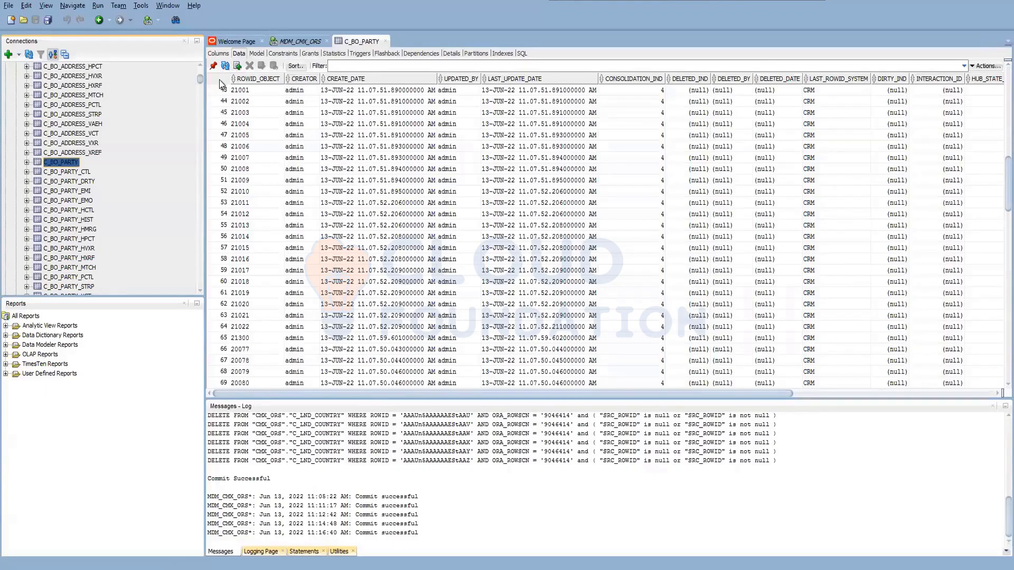
pyautogui.click(226, 65)
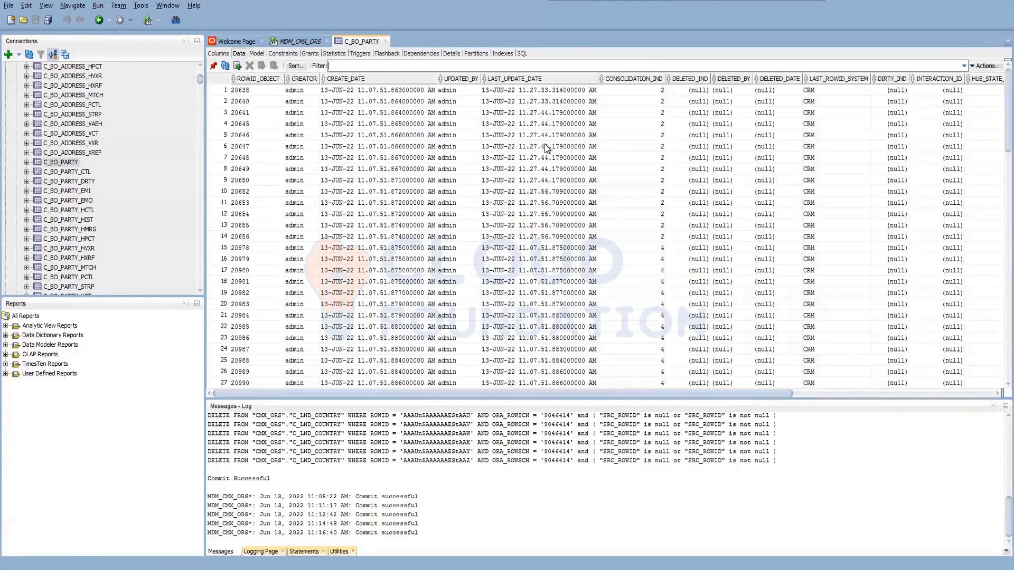
pyautogui.click(653, 252)
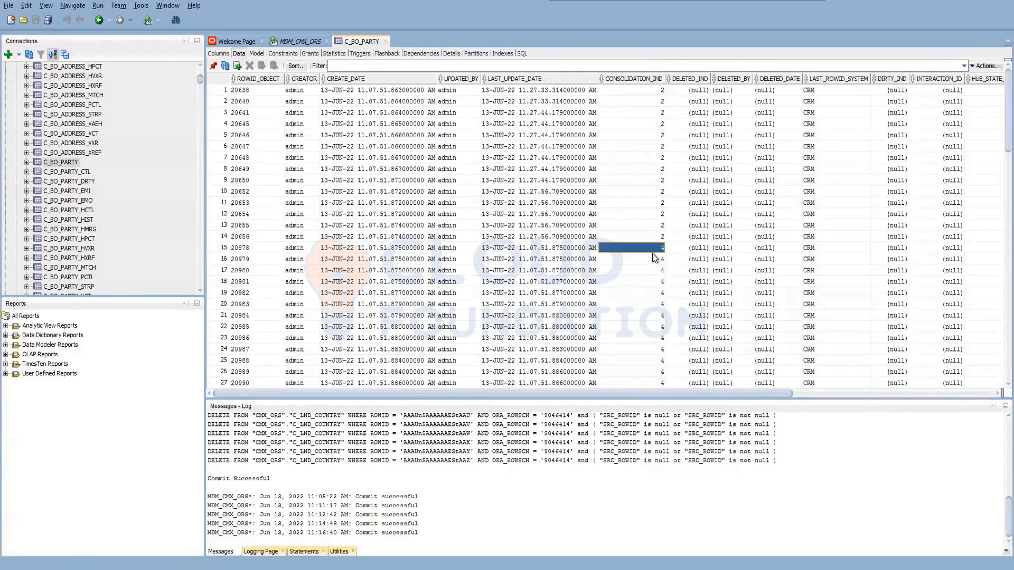
pyautogui.scroll(-10, 642, 358)
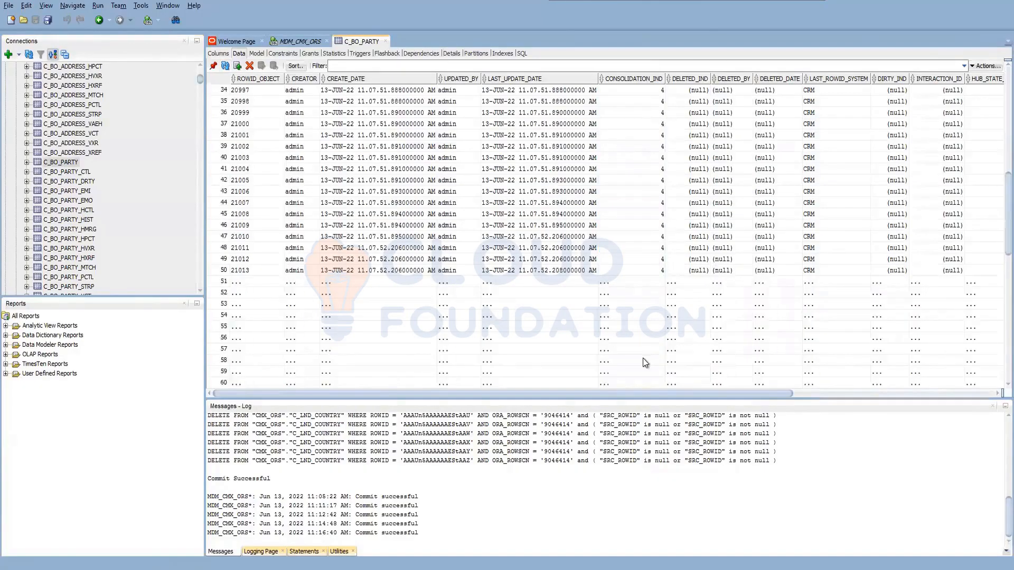
pyautogui.scroll(-2, 642, 358)
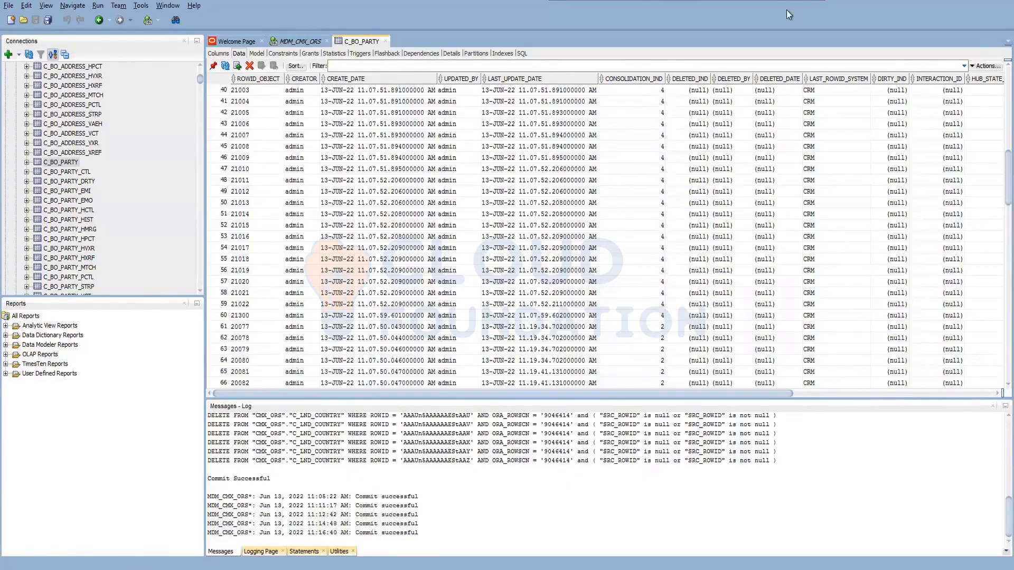
# Return to the MDM Hub Console, recheck the June 13, 2022 BO Party run's metrics and view BO Party's Match/Merge Setup properties.
pyautogui.click(948, 2)
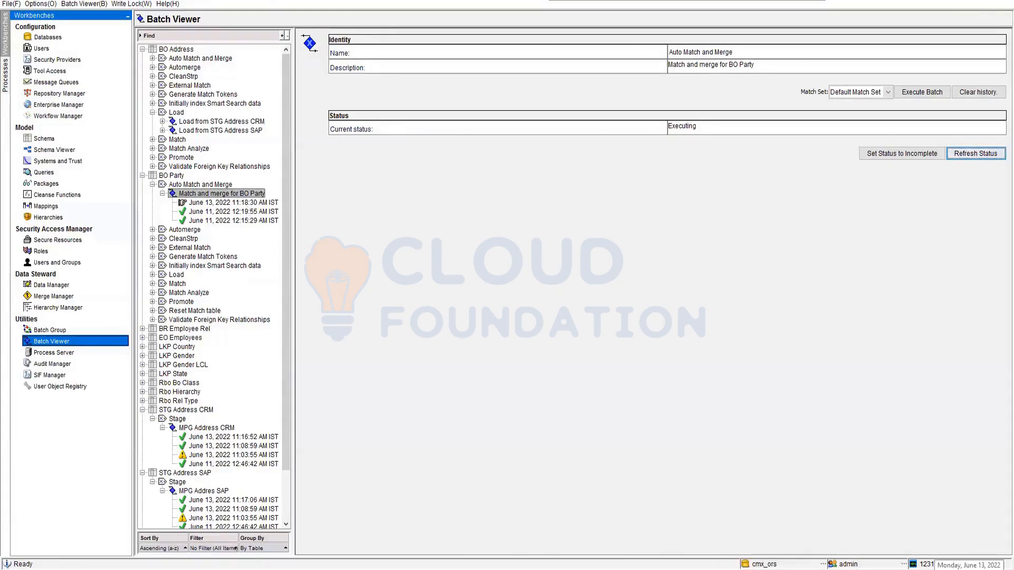
pyautogui.click(250, 205)
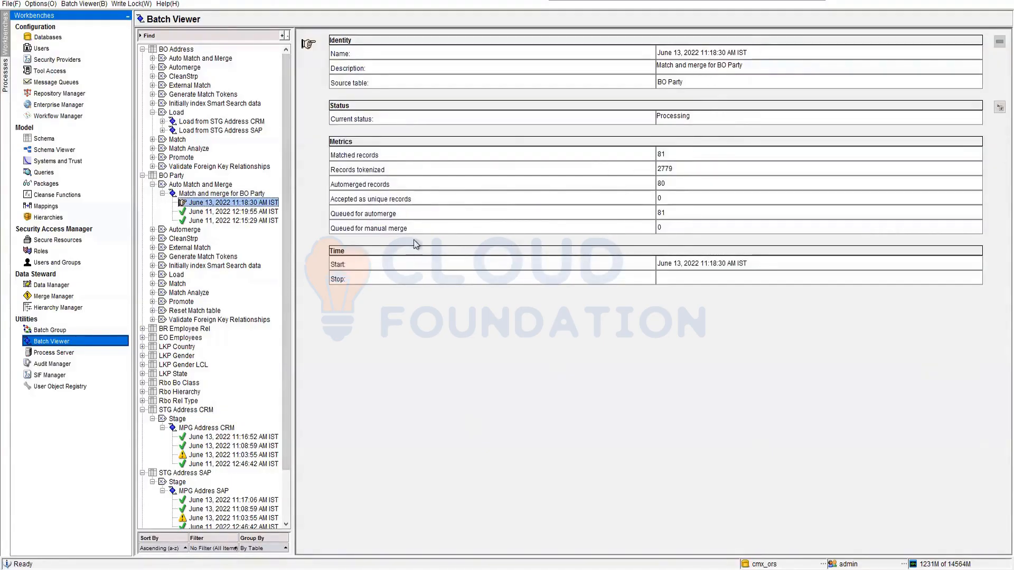
pyautogui.click(217, 194)
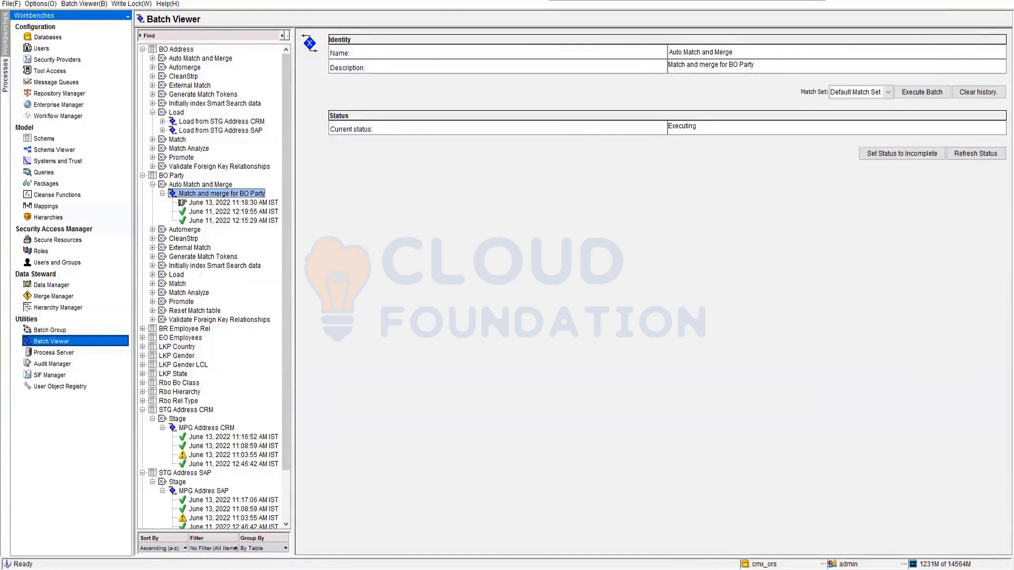
pyautogui.click(56, 141)
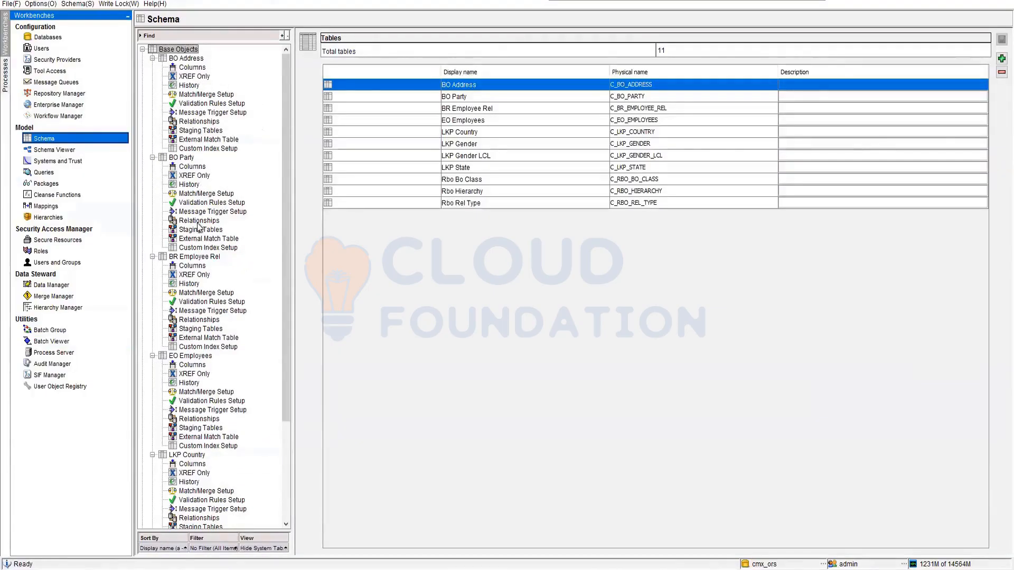
pyautogui.click(195, 239)
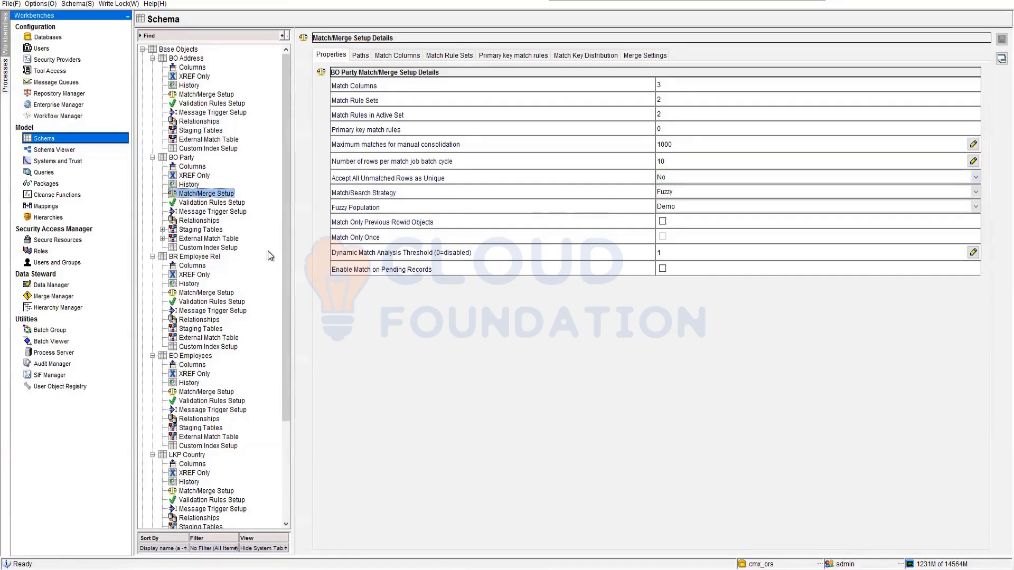
# Start a new entity record in Hierarchy Manager and compare the entry fields offered for the Developer, Manager and Team Lead types.
pyautogui.click(53, 307)
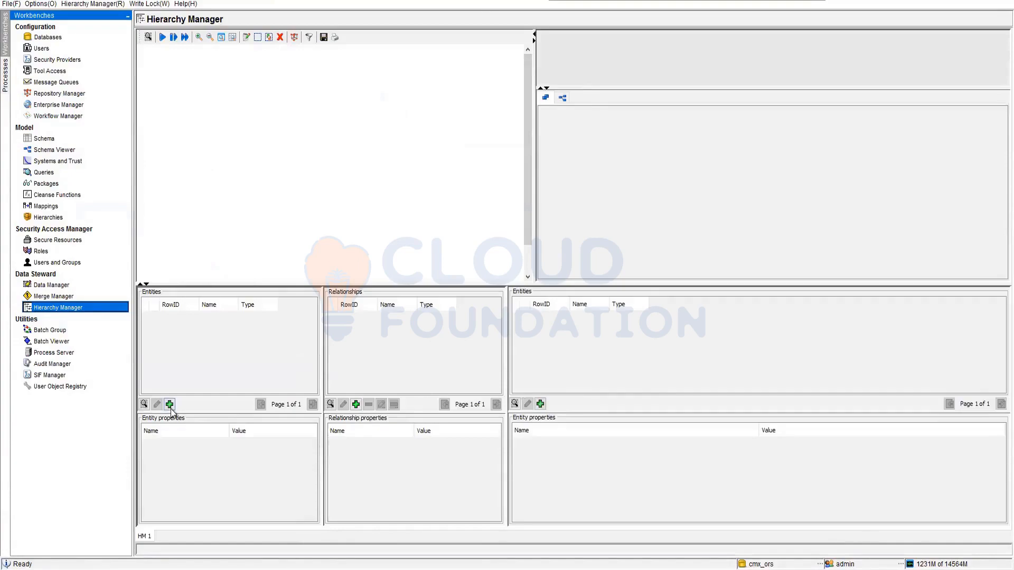
pyautogui.click(169, 405)
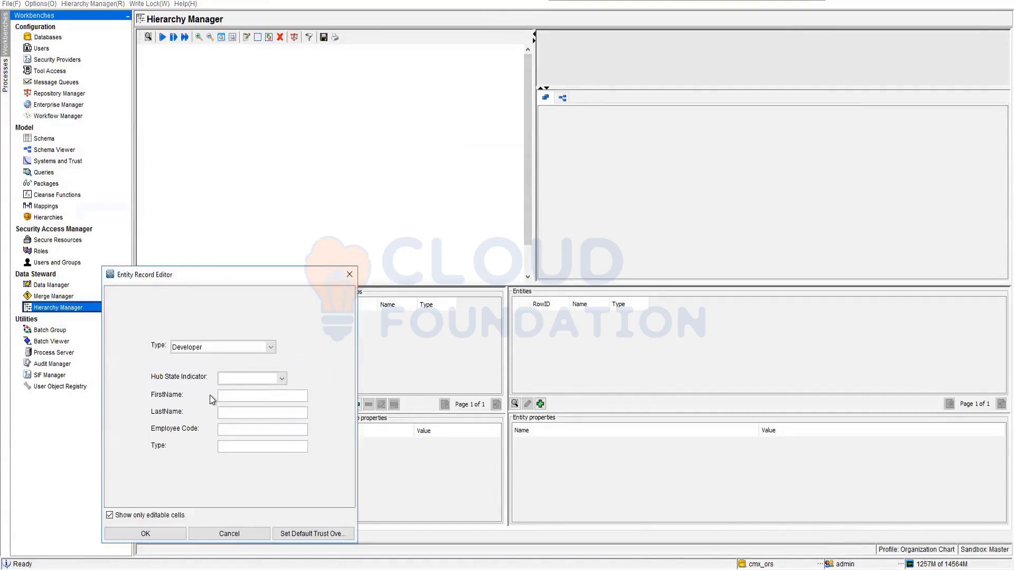
pyautogui.click(271, 348)
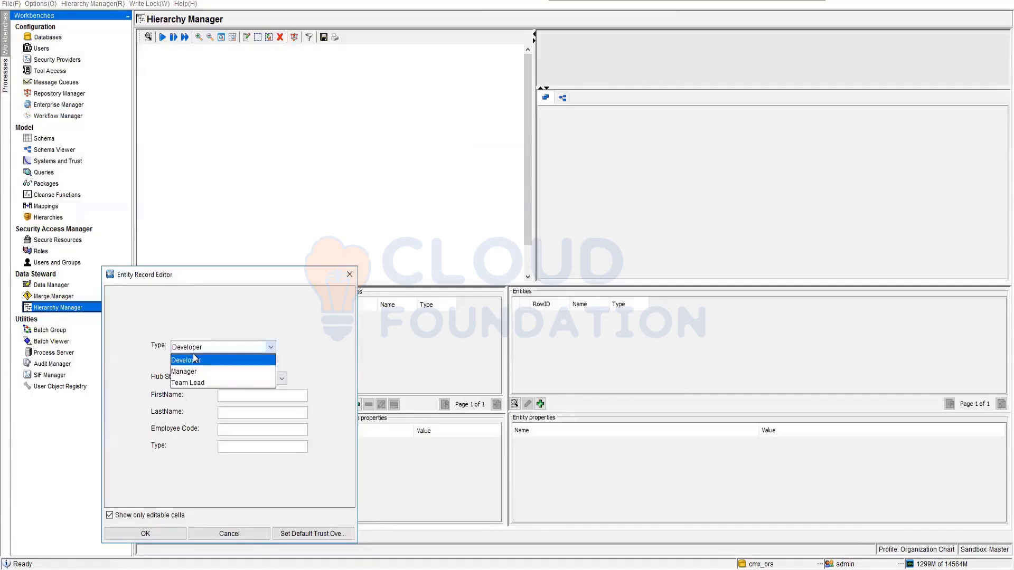
pyautogui.click(229, 371)
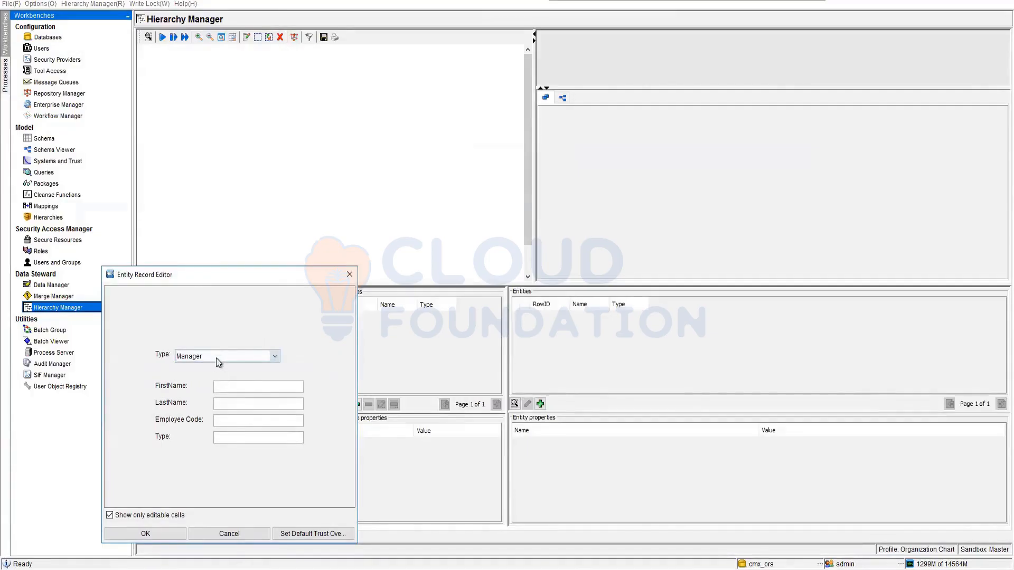
pyautogui.click(275, 356)
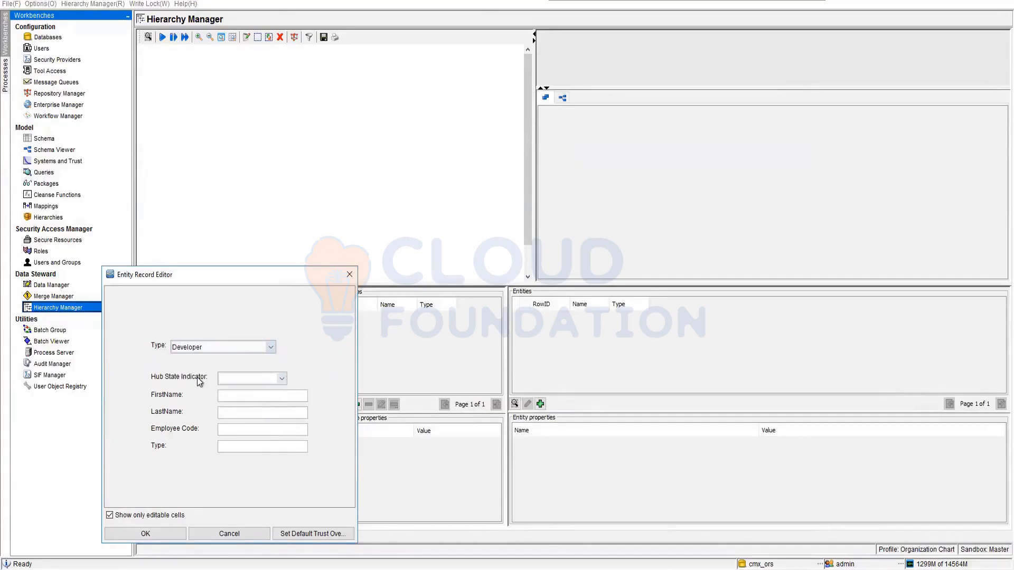
pyautogui.click(272, 347)
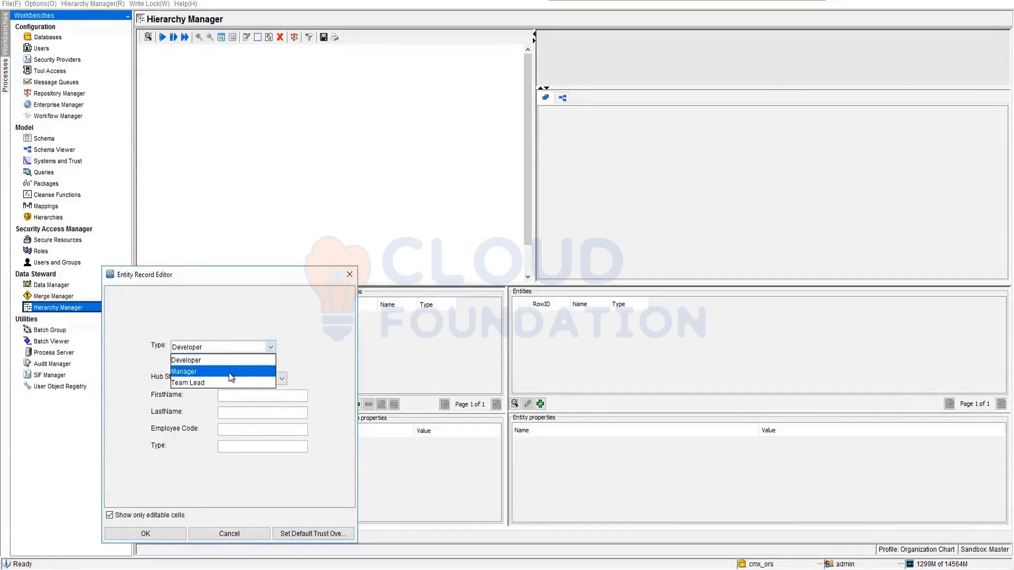
pyautogui.click(229, 373)
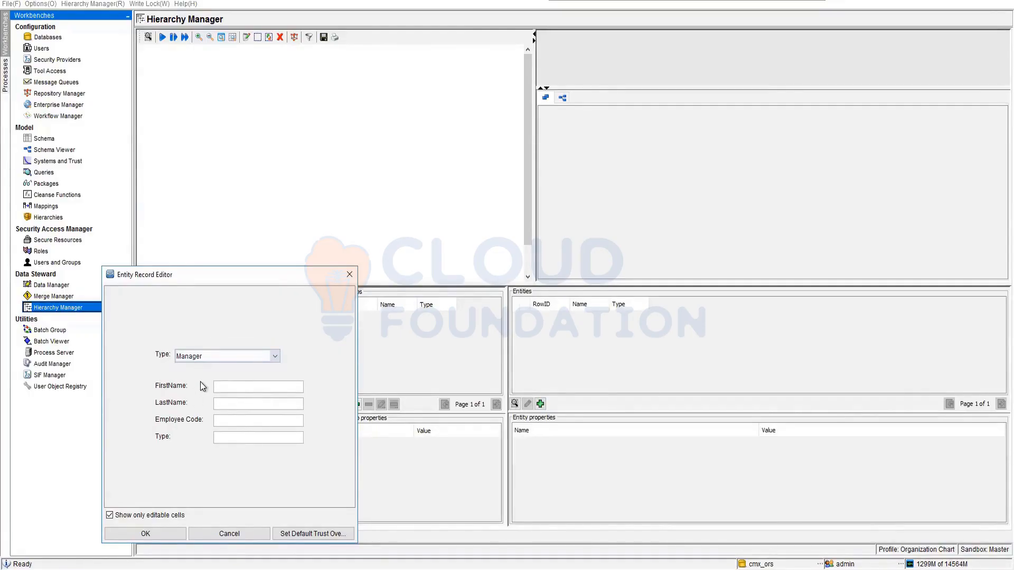
pyautogui.click(273, 360)
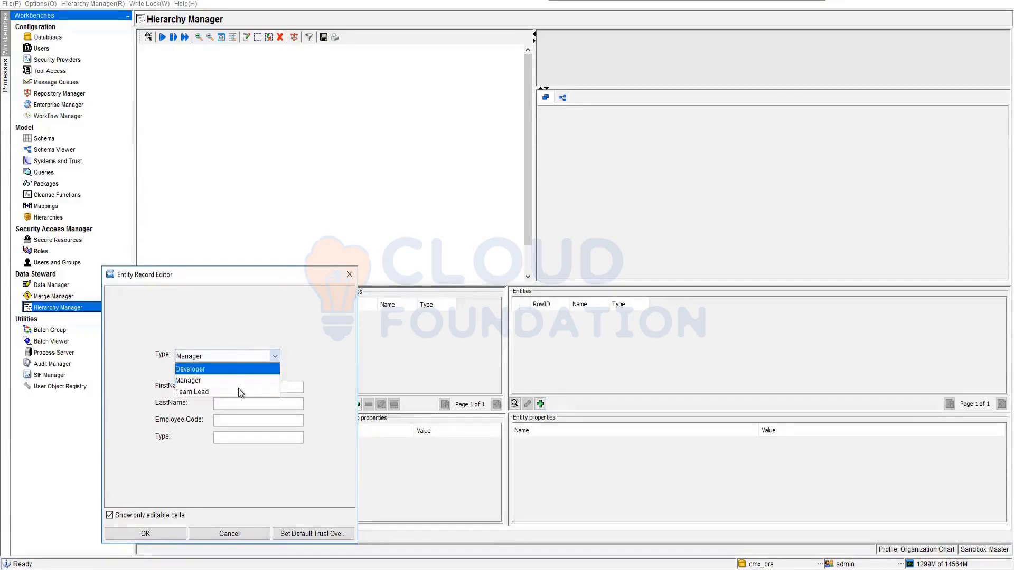
pyautogui.click(216, 391)
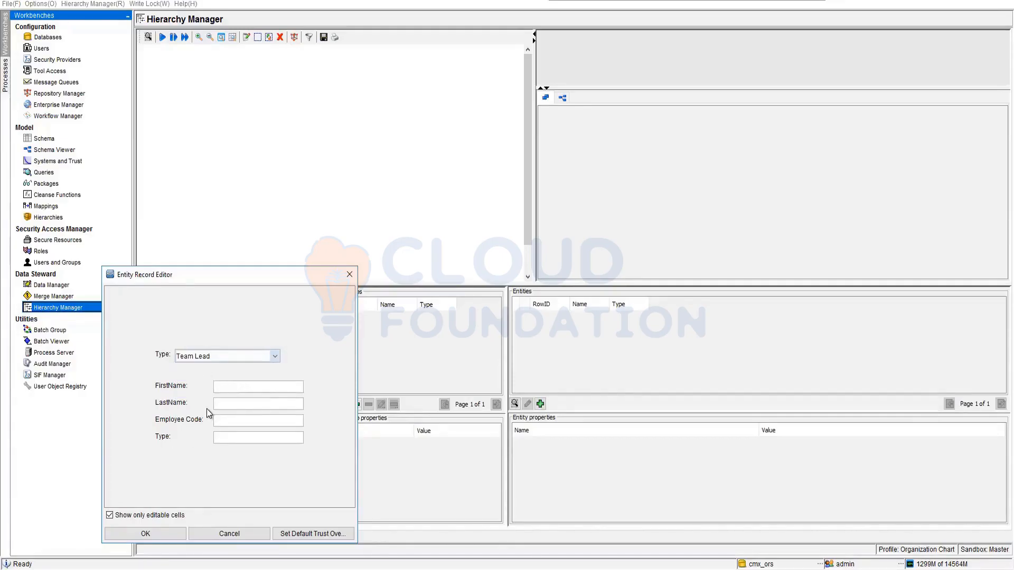
# Fill in a Developer entity with Hub State Indicator 1 - Active, first name, last name, employee code and Type Developer, and cancel the record.
pyautogui.click(274, 357)
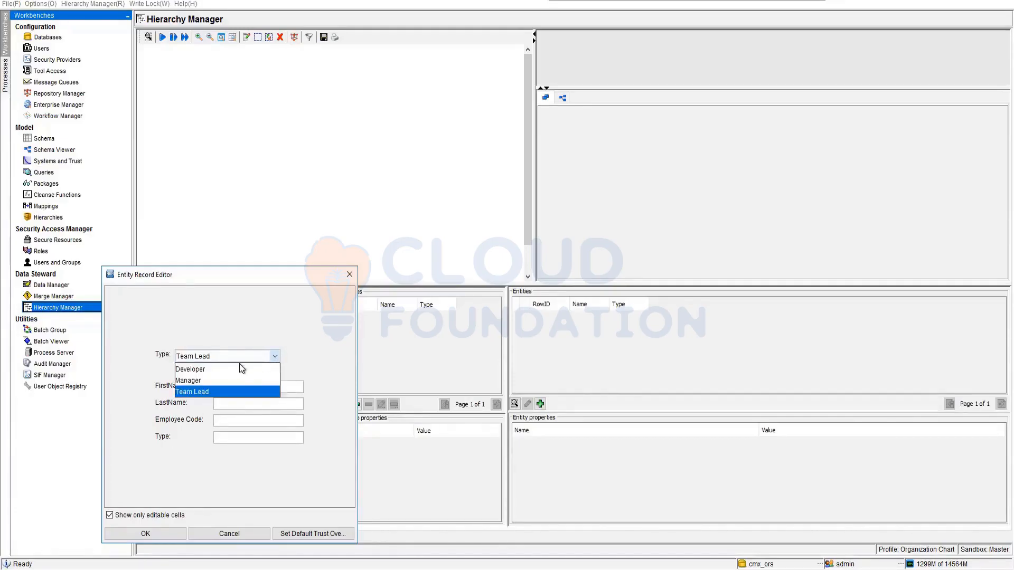
pyautogui.click(235, 367)
pyautogui.click(283, 378)
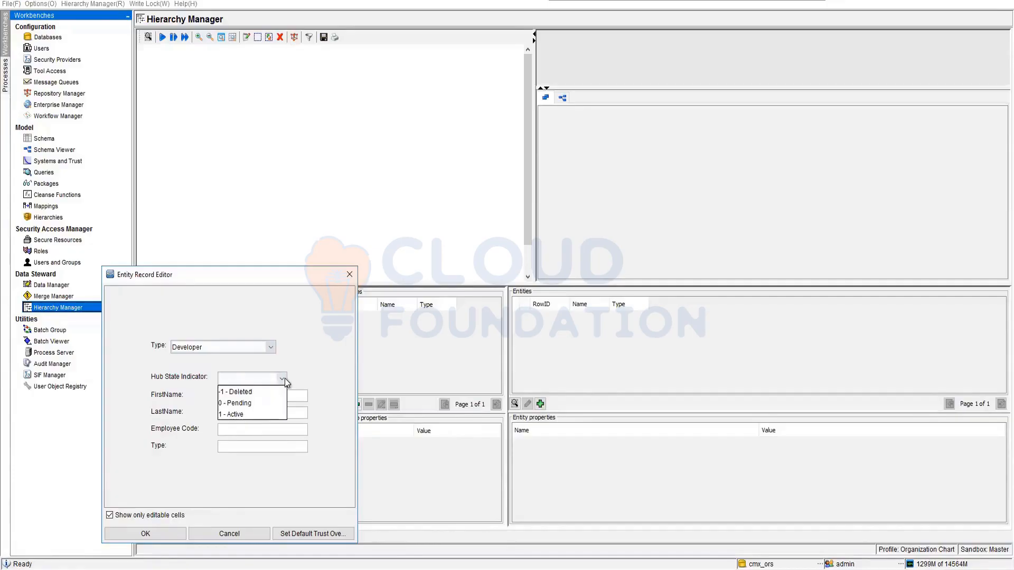
pyautogui.click(255, 415)
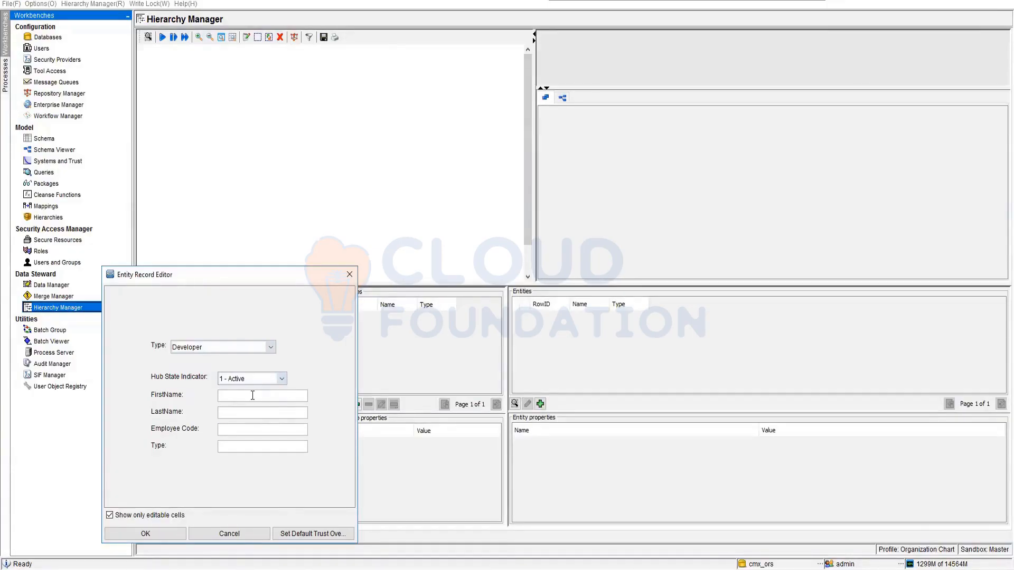
pyautogui.click(253, 395)
pyautogui.write('Lucas')
pyautogui.click(249, 412)
pyautogui.write('XYZ')
pyautogui.click(234, 429)
pyautogui.write('1236547')
pyautogui.click(246, 537)
pyautogui.write('Developer')
pyautogui.click(230, 534)
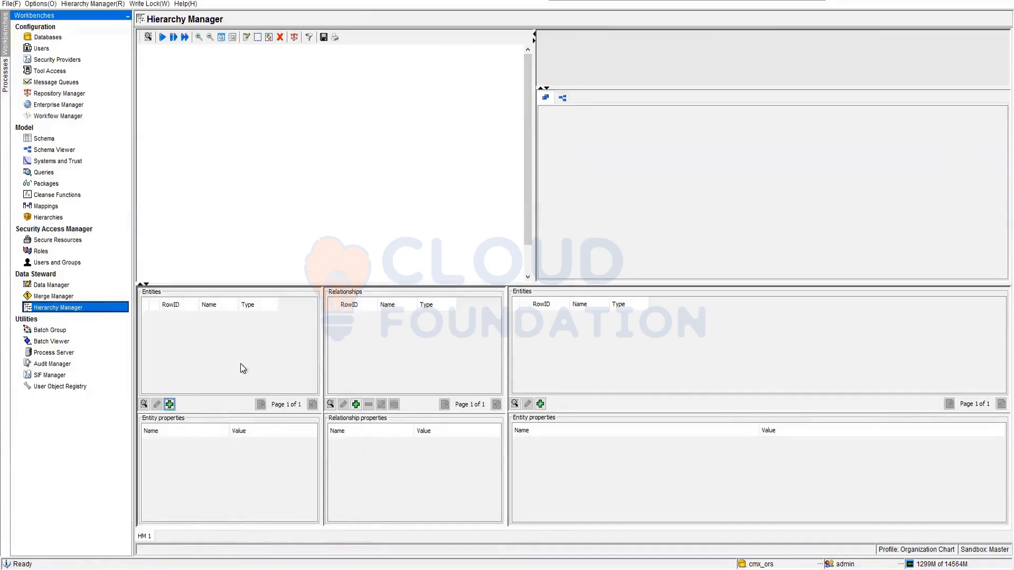
# Open the entity search, examine the available entity types and FirstName criteria operators, and close it without searching.
pyautogui.click(144, 404)
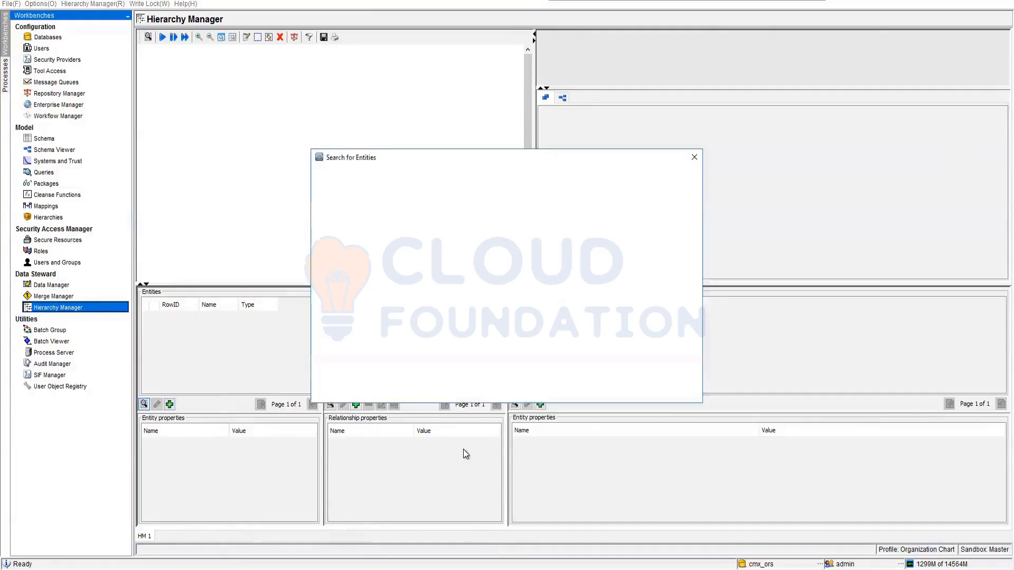
pyautogui.click(436, 224)
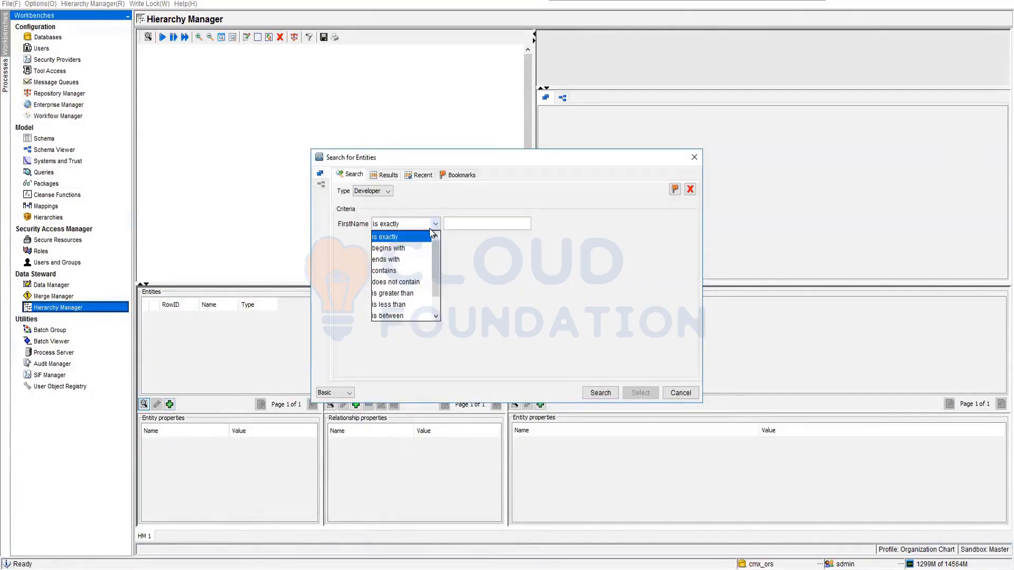
pyautogui.click(388, 177)
pyautogui.click(383, 191)
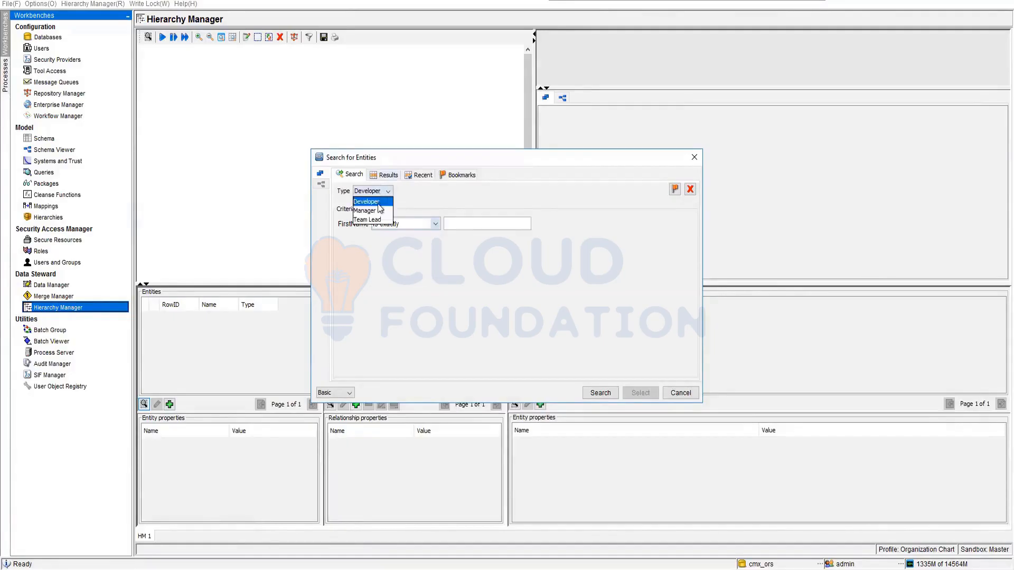
pyautogui.click(436, 313)
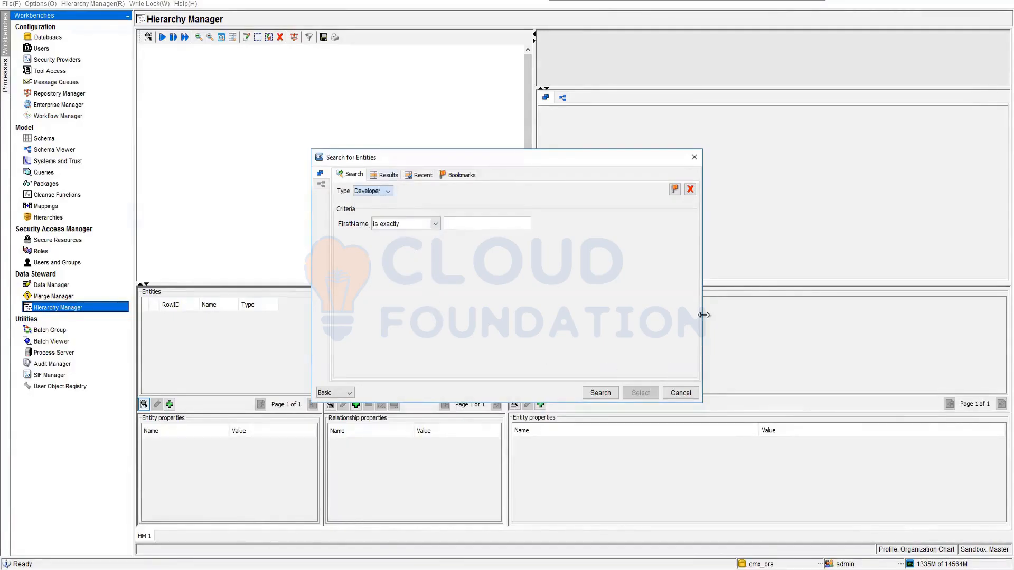
pyautogui.click(680, 392)
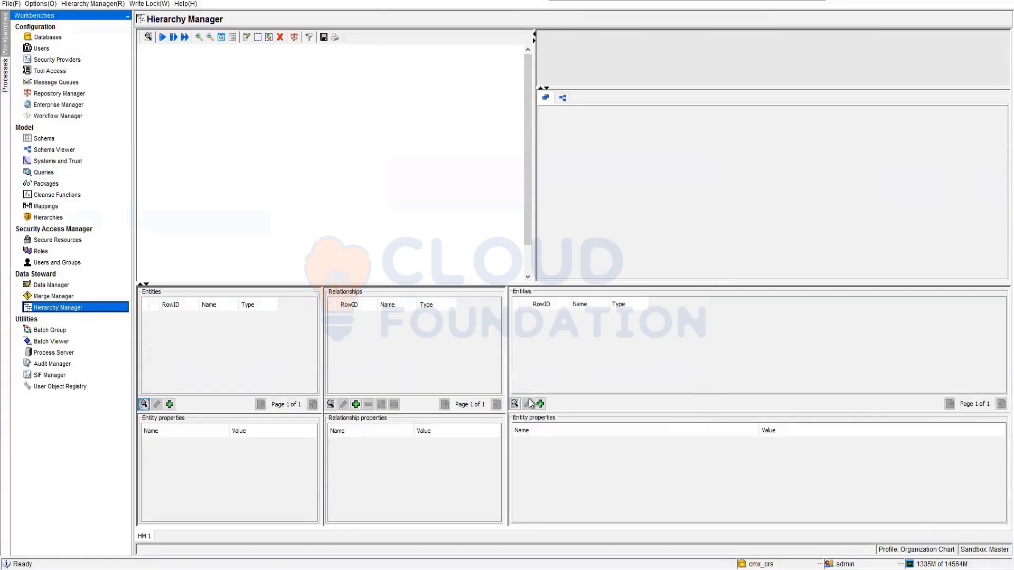
# Try to add a relationship without selecting an entity.
pyautogui.click(357, 404)
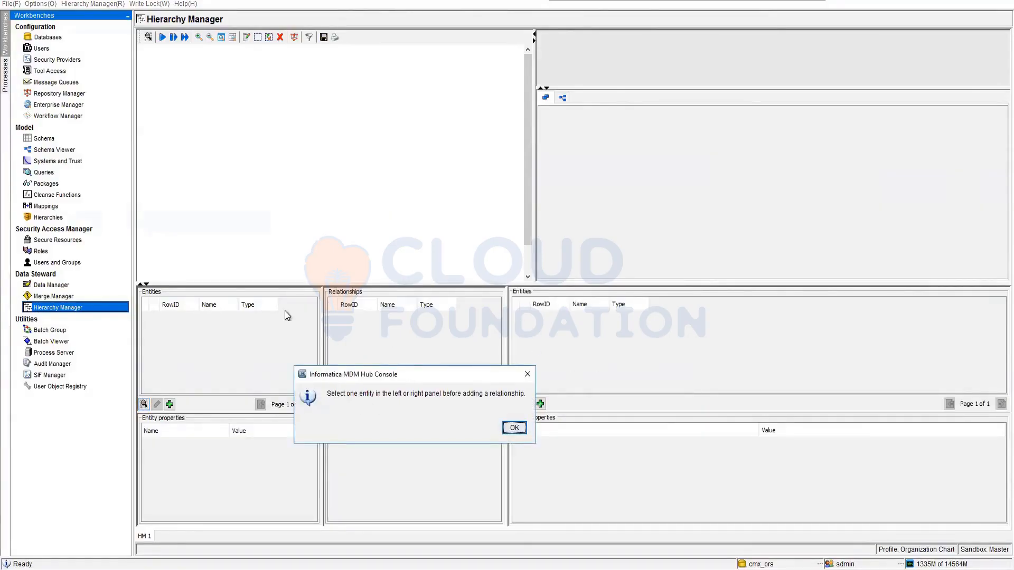
pyautogui.click(515, 427)
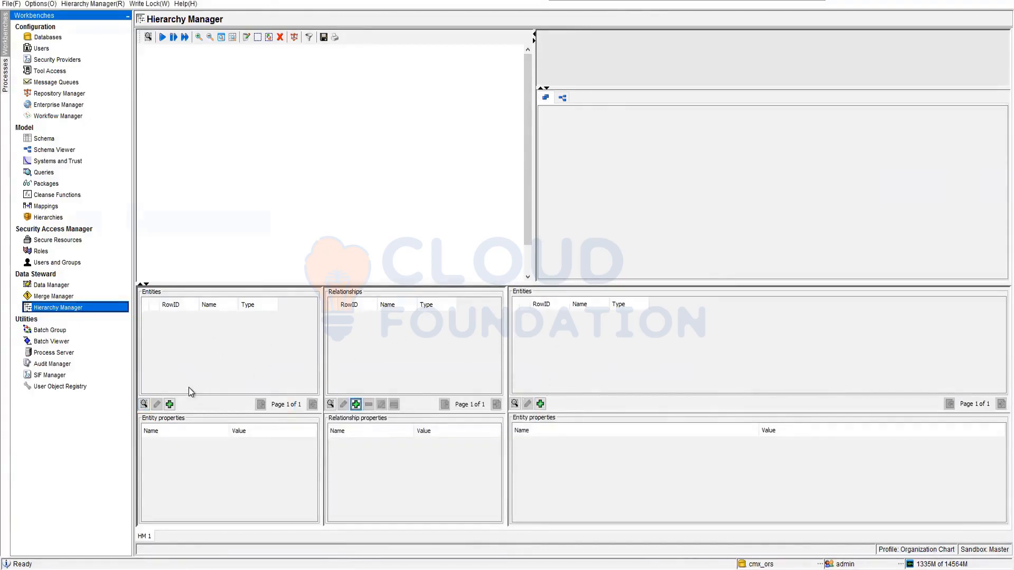
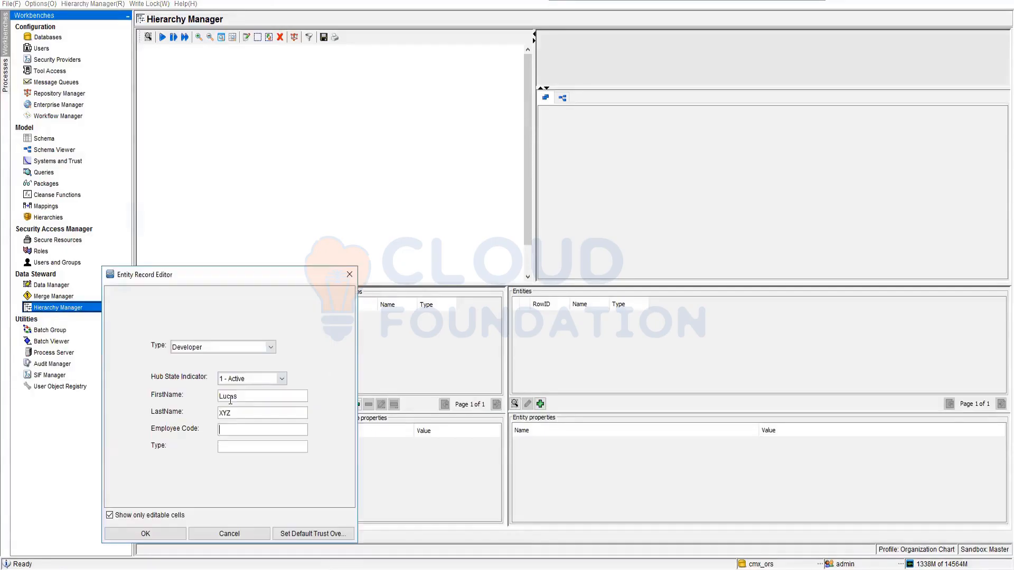
# Add a Developer entity with Hub State Indicator 1 - Active, a first name, last name, employee code and Type Developer.
pyautogui.write('1234567')
pyautogui.click(238, 447)
pyautogui.write('Developer')
pyautogui.press('BackSpace')
pyautogui.press('BackSpace')
pyautogui.press('BackSpace')
pyautogui.press('BackSpace')
pyautogui.write('oper')
pyautogui.click(171, 534)
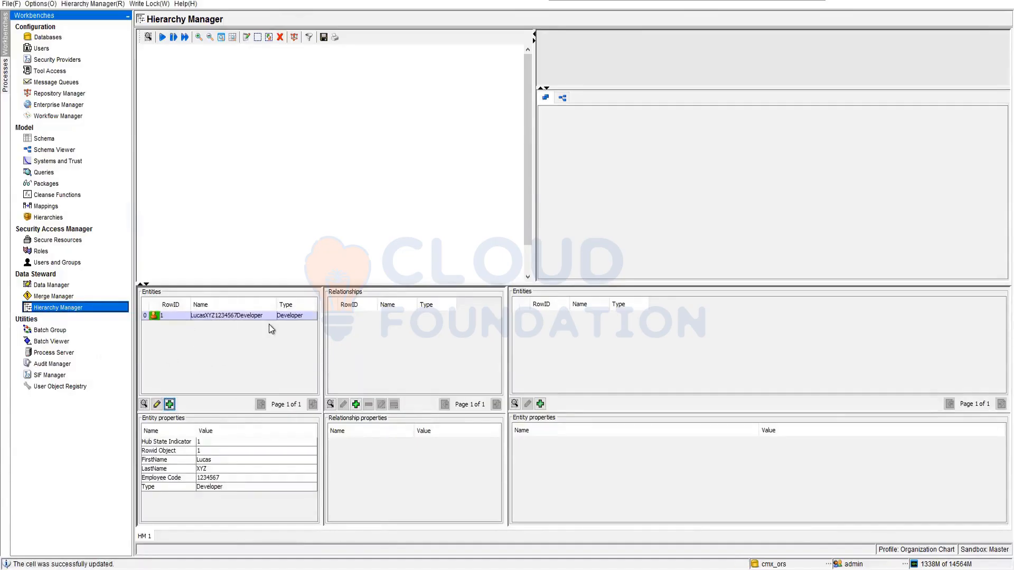
# Add a related-side entity of type Team Lead with a first name, last name, employee code and Type Team Lead.
pyautogui.click(540, 404)
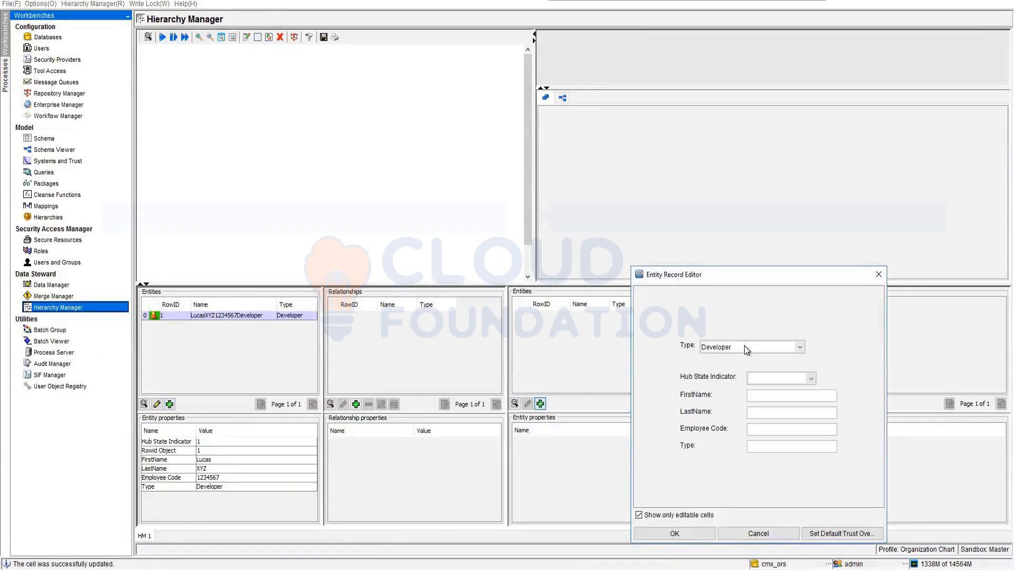
pyautogui.click(744, 346)
pyautogui.click(737, 377)
pyautogui.click(769, 389)
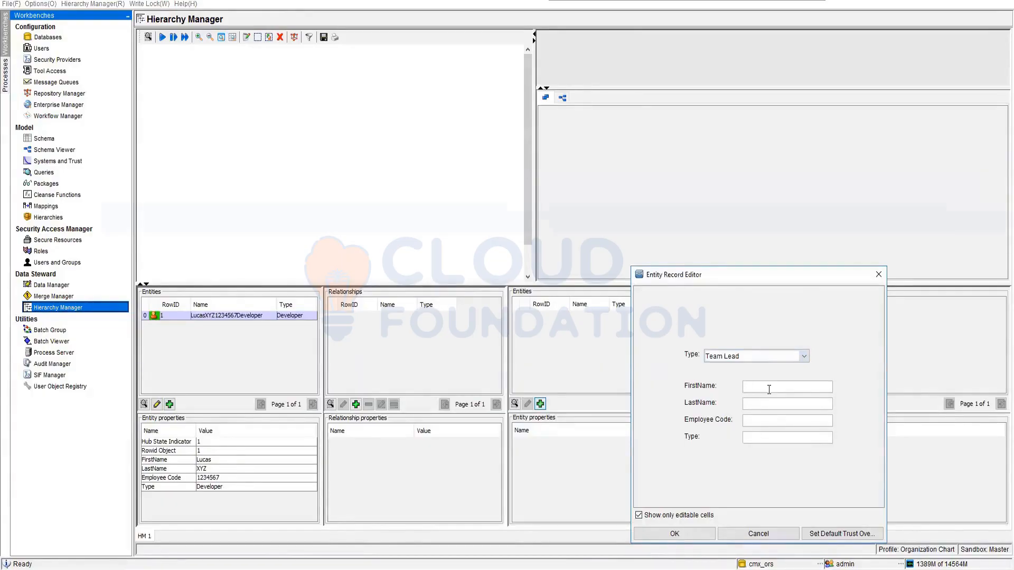
pyautogui.write('Susan')
pyautogui.press('Tab')
pyautogui.write('B')
pyautogui.press('Tab')
pyautogui.write('3214567')
pyautogui.write('Team Lead')
pyautogui.click(683, 534)
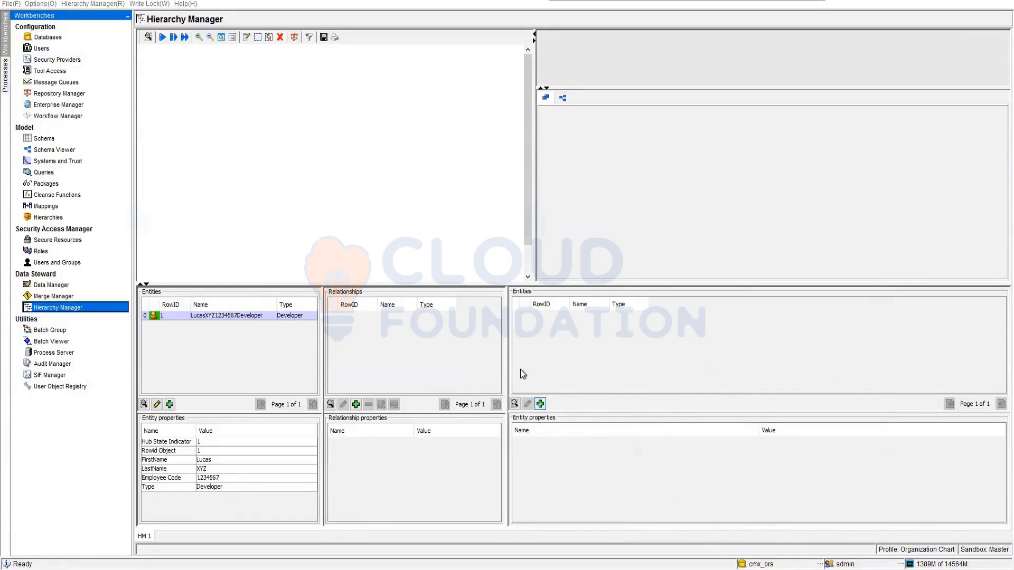
# Relate the Team Lead to the Developer in the Organizational Chart hierarchy with relationship type Lead to Developer.
pyautogui.click(355, 404)
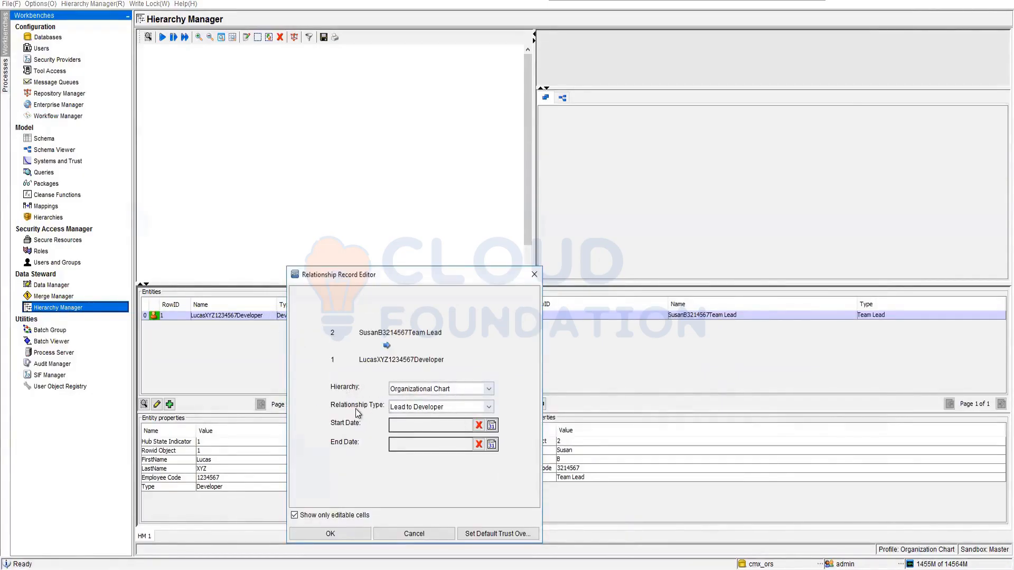
pyautogui.click(416, 409)
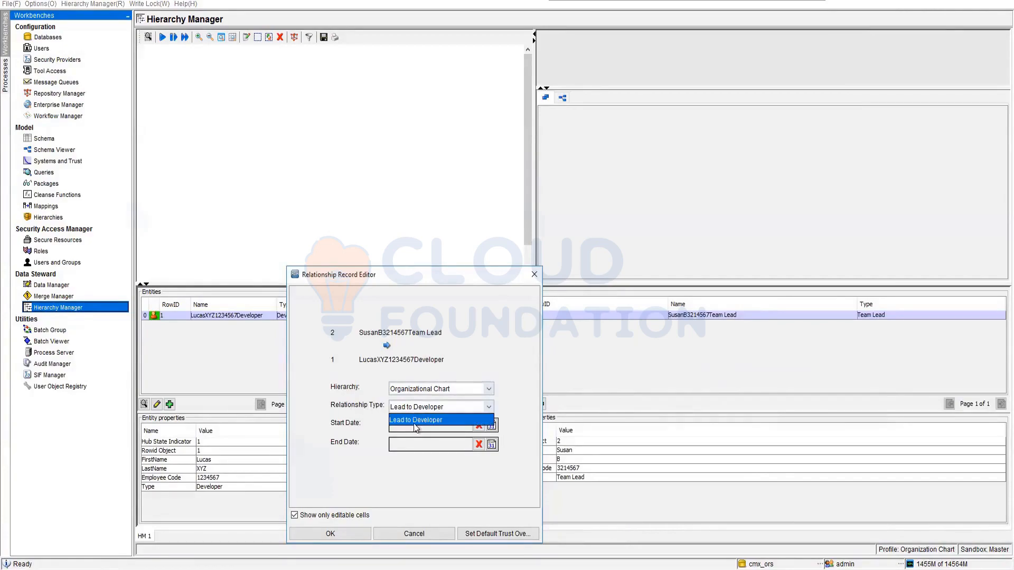
pyautogui.click(428, 472)
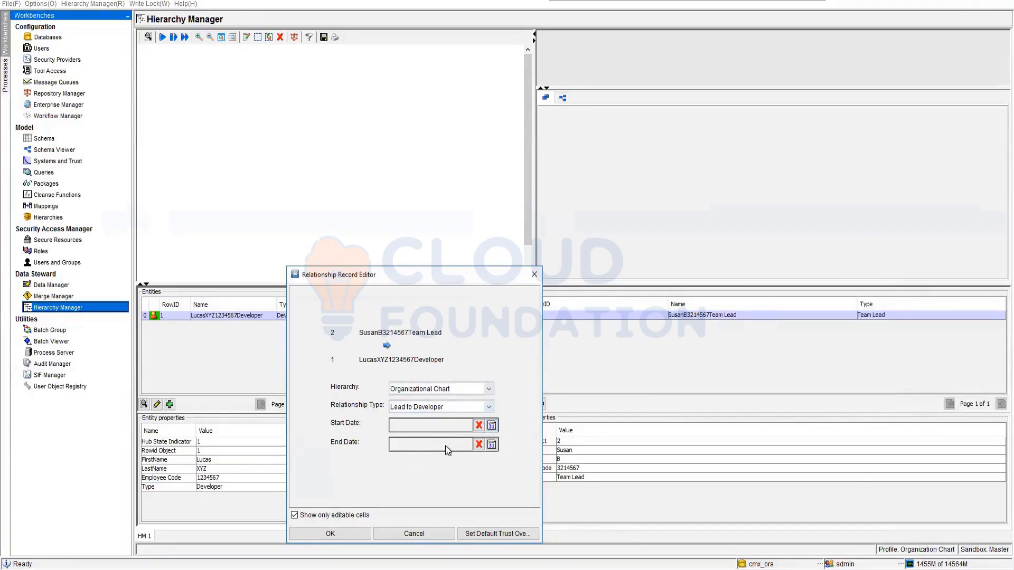
pyautogui.click(348, 528)
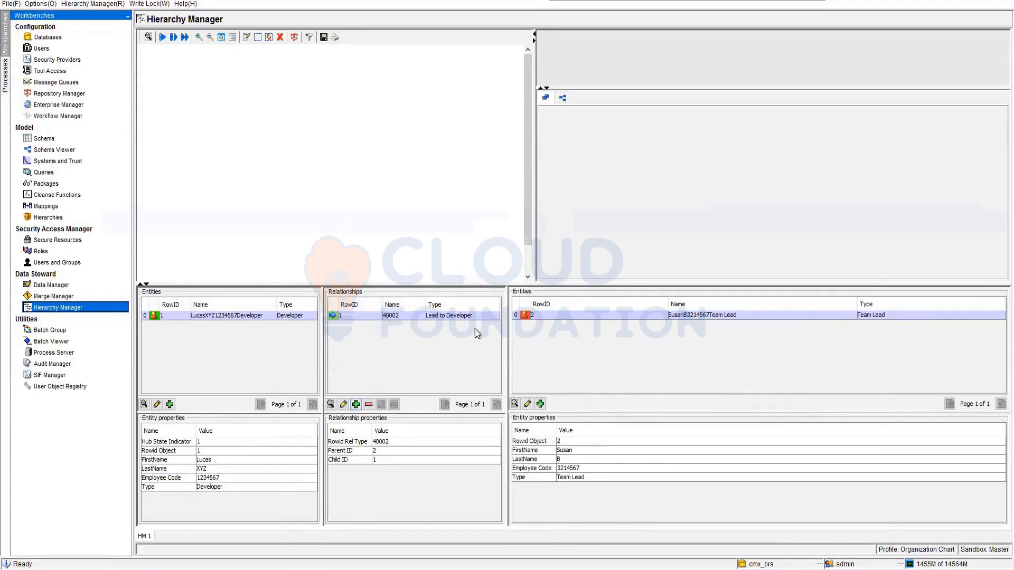
# Search for Developer entities without criteria, place the found developer in the hierarchy graph and fetch one hop from it.
pyautogui.click(148, 37)
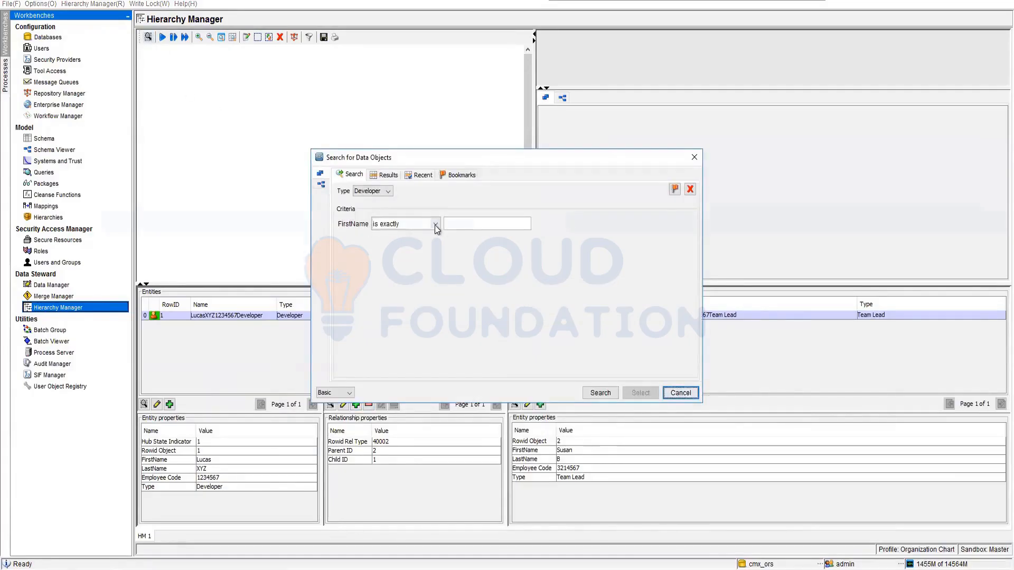
pyautogui.click(451, 224)
pyautogui.click(601, 393)
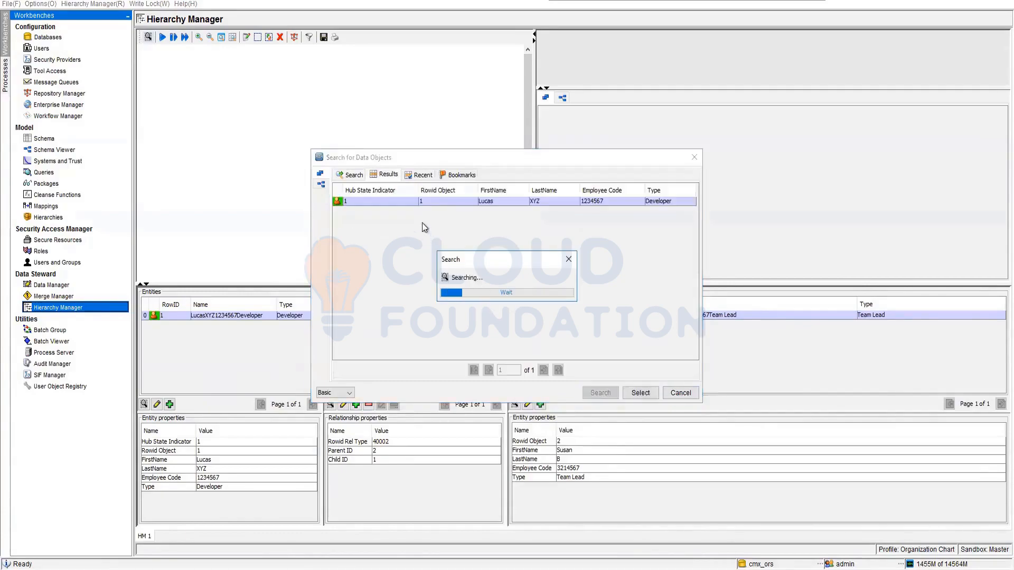
pyautogui.doubleClick(432, 200)
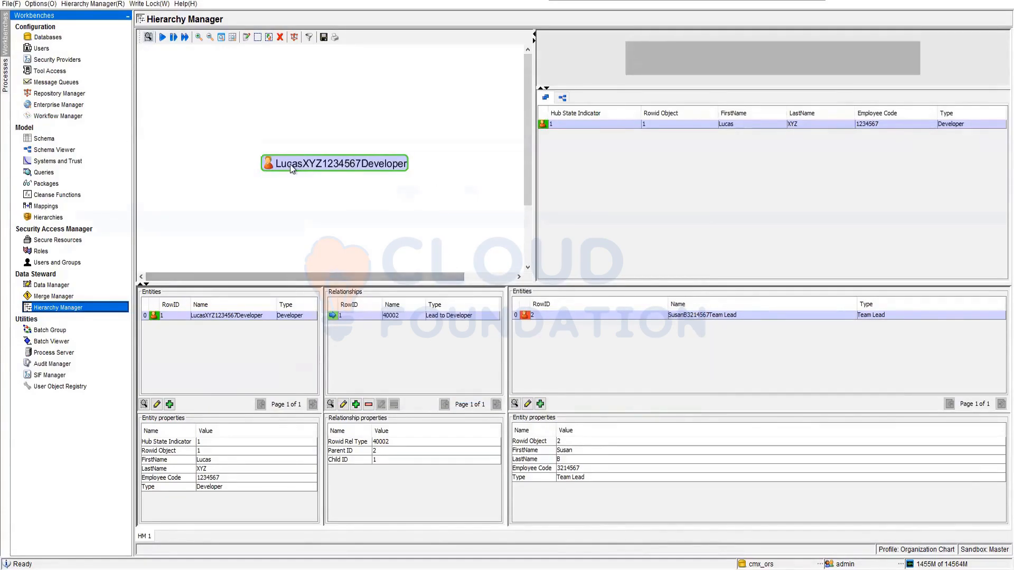
pyautogui.rightClick(291, 166)
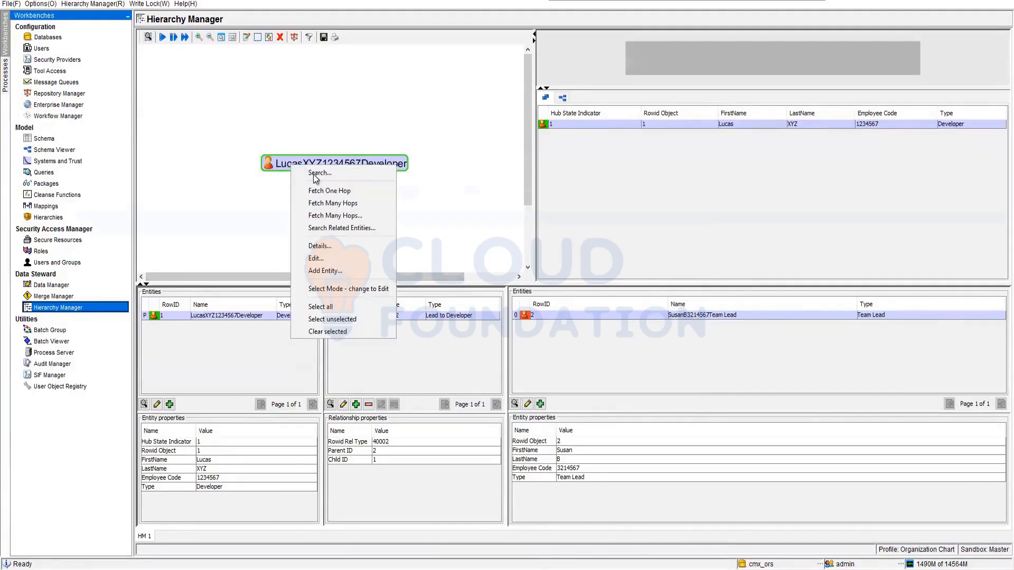
pyautogui.click(335, 190)
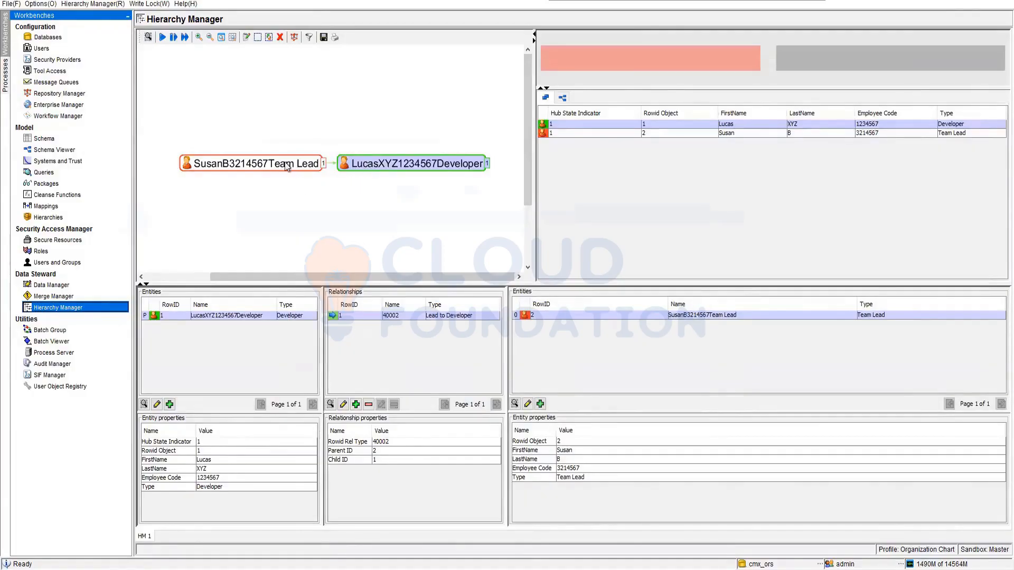
# Try to relate the Developer back to the Team Lead directly in the hierarchy graph.
pyautogui.moveTo(457, 166); pyautogui.dragTo(255, 160)
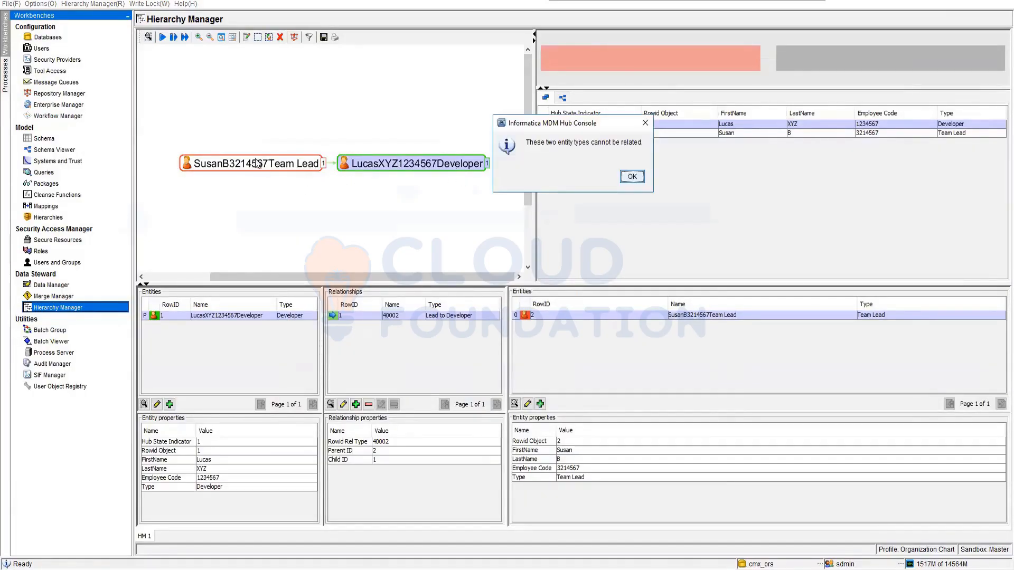
pyautogui.click(633, 176)
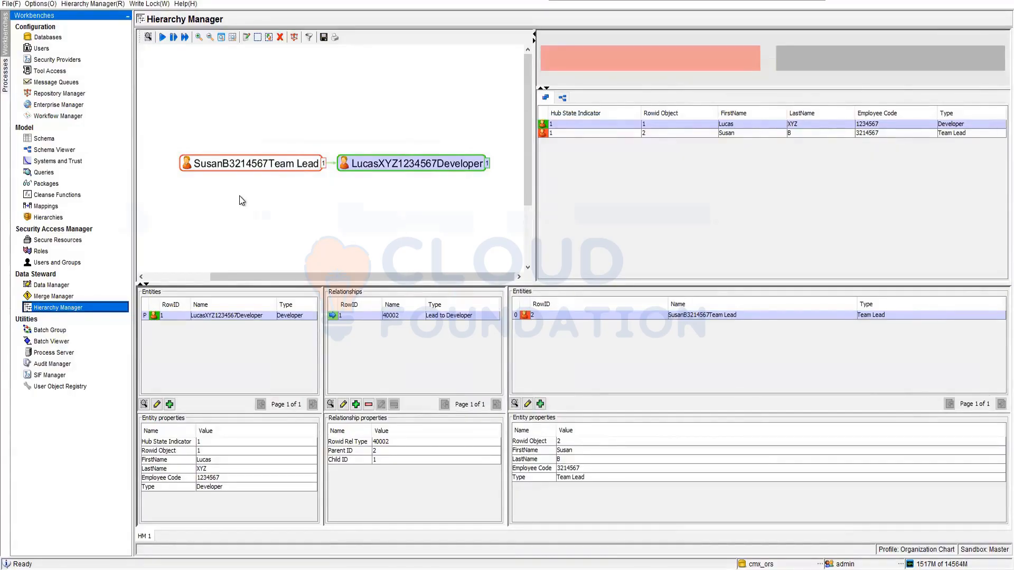
pyautogui.click(262, 196)
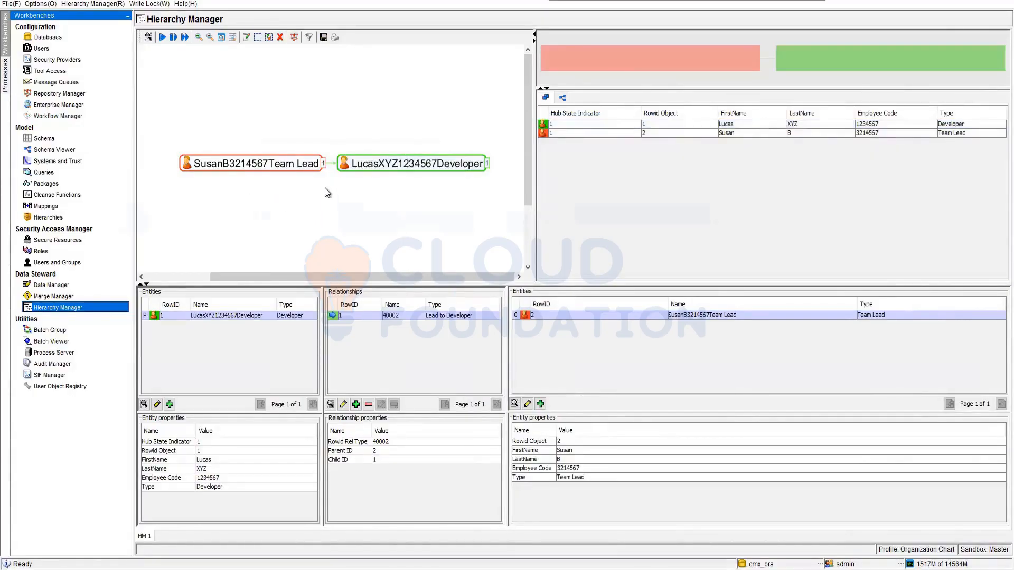
# Add a Manager entity with a first name, last name, employee code and Type Manager.
pyautogui.click(167, 405)
pyautogui.click(262, 346)
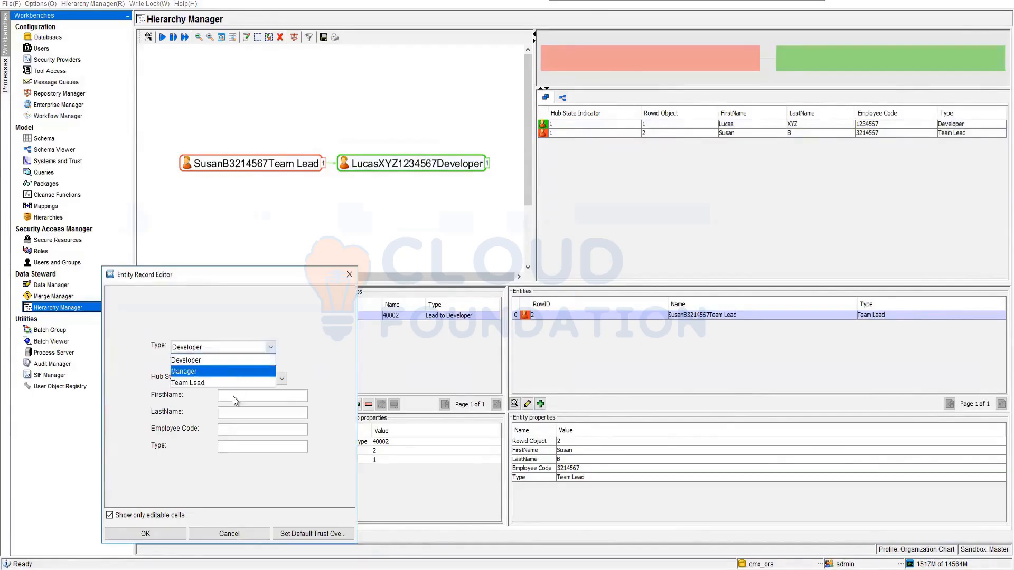
pyautogui.click(231, 368)
pyautogui.click(257, 390)
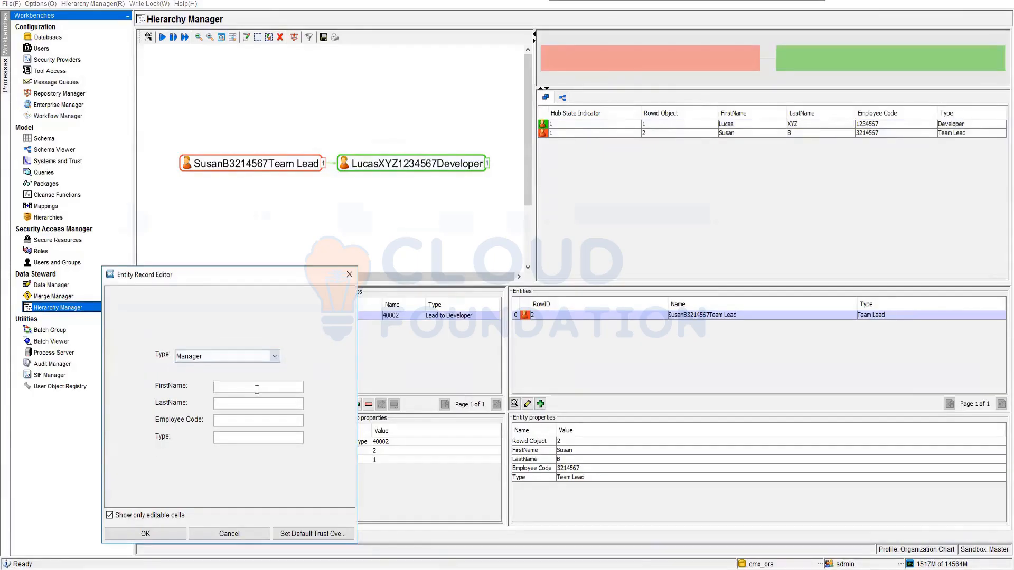
pyautogui.write('Shilpa')
pyautogui.click(247, 405)
pyautogui.write('K')
pyautogui.click(238, 419)
pyautogui.write('12545')
pyautogui.write('75')
pyautogui.write('manager')
pyautogui.click(218, 440)
pyautogui.press('BackSpace')
pyautogui.write('M')
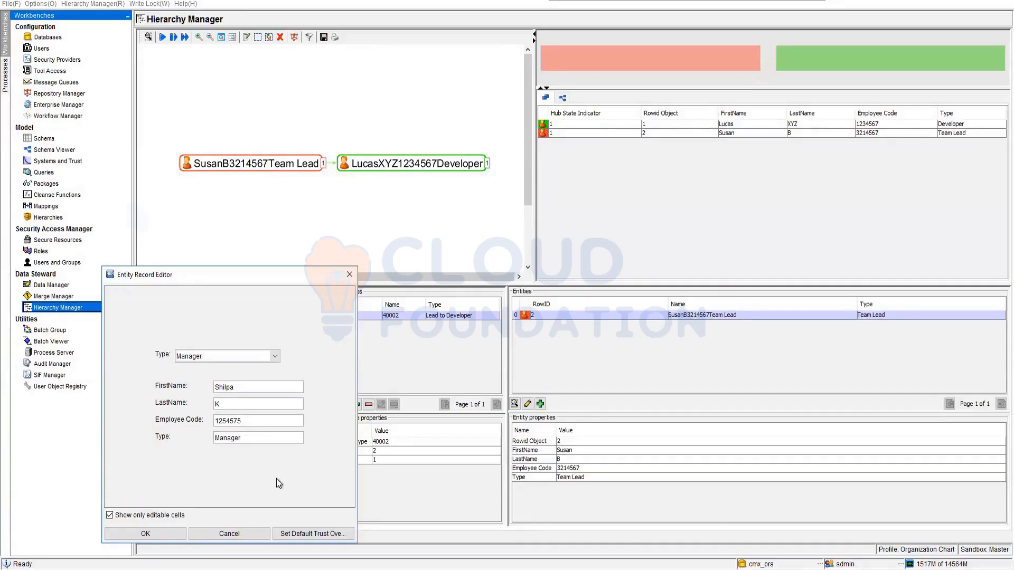
pyautogui.click(166, 533)
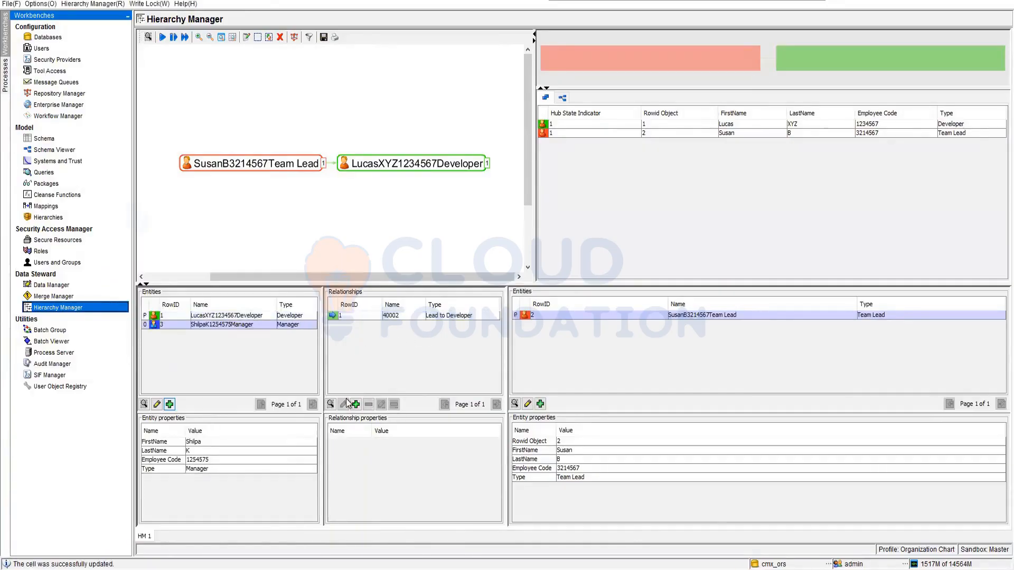
# Relate the Manager to the Team Lead as Manager to Lead in Organizational Chart, and fetch one hop from the Team Lead.
pyautogui.click(355, 406)
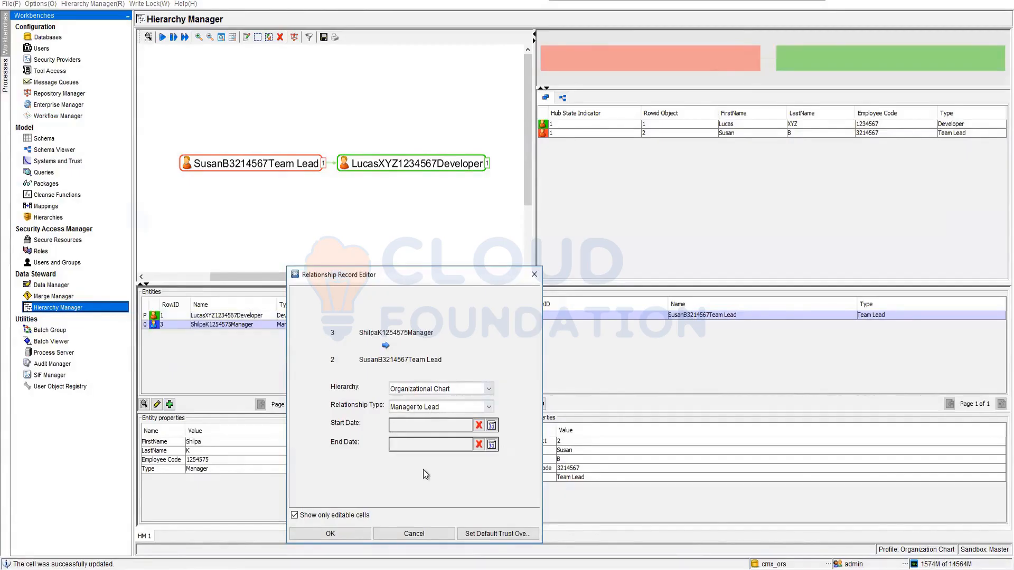
pyautogui.click(363, 535)
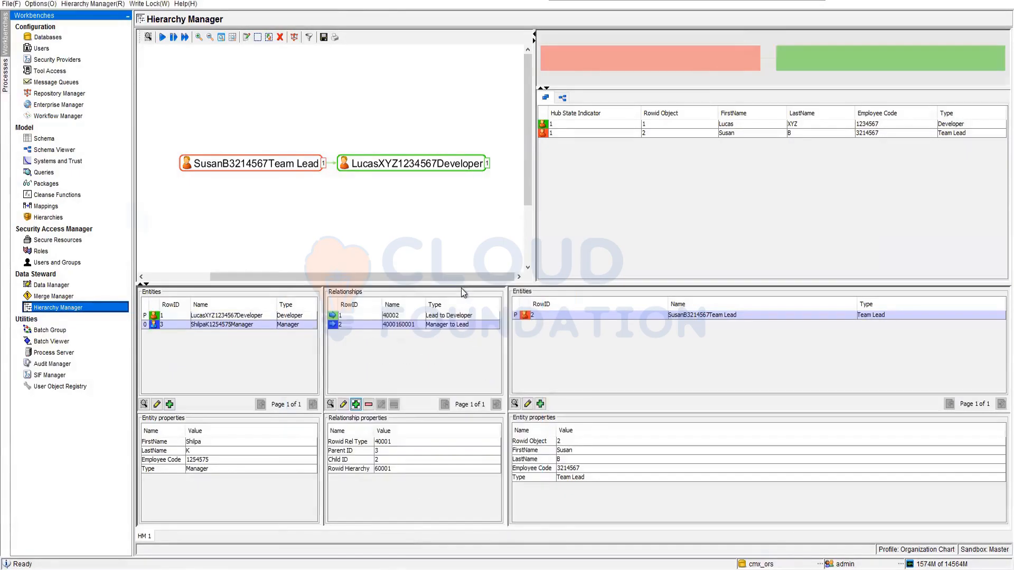
pyautogui.rightClick(275, 160)
pyautogui.click(312, 185)
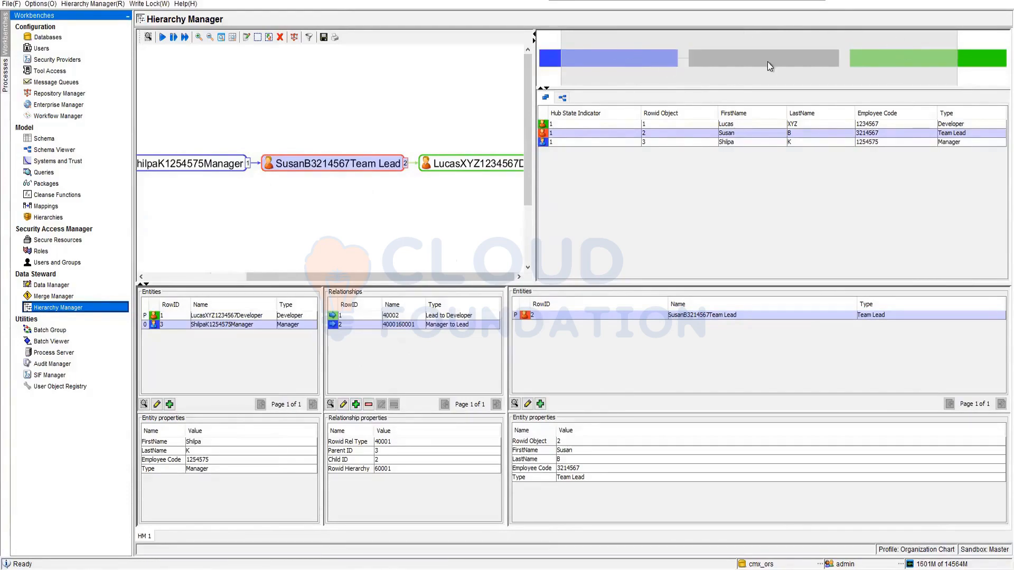
# Add a second Team Lead entity with its own first name, last name and employee code, and Type Team Lead.
pyautogui.click(540, 404)
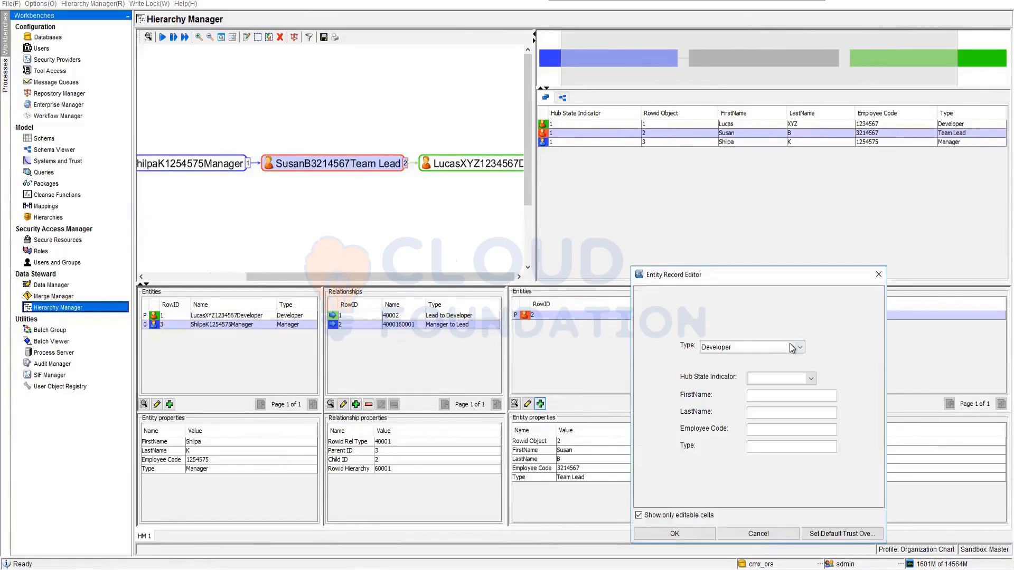
pyautogui.click(790, 347)
pyautogui.click(730, 385)
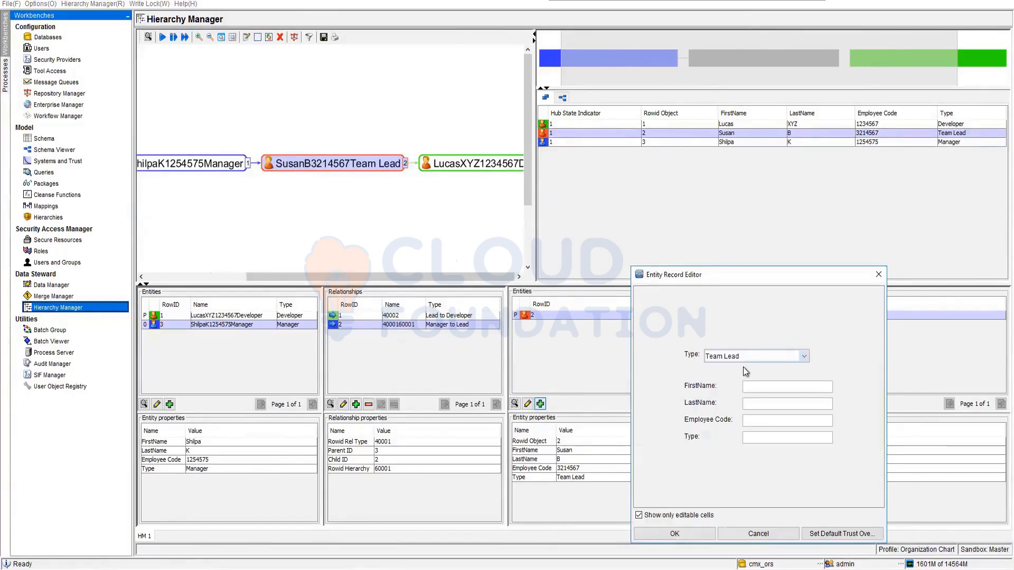
pyautogui.click(766, 388)
pyautogui.write('XyzABC')
pyautogui.press('Tab')
pyautogui.write('3366552')
pyautogui.click(764, 437)
pyautogui.write('Team LEad')
pyautogui.press('BackSpace')
pyautogui.press('BackSpace')
pyautogui.press('BackSpace')
pyautogui.write('ead')
pyautogui.click(693, 534)
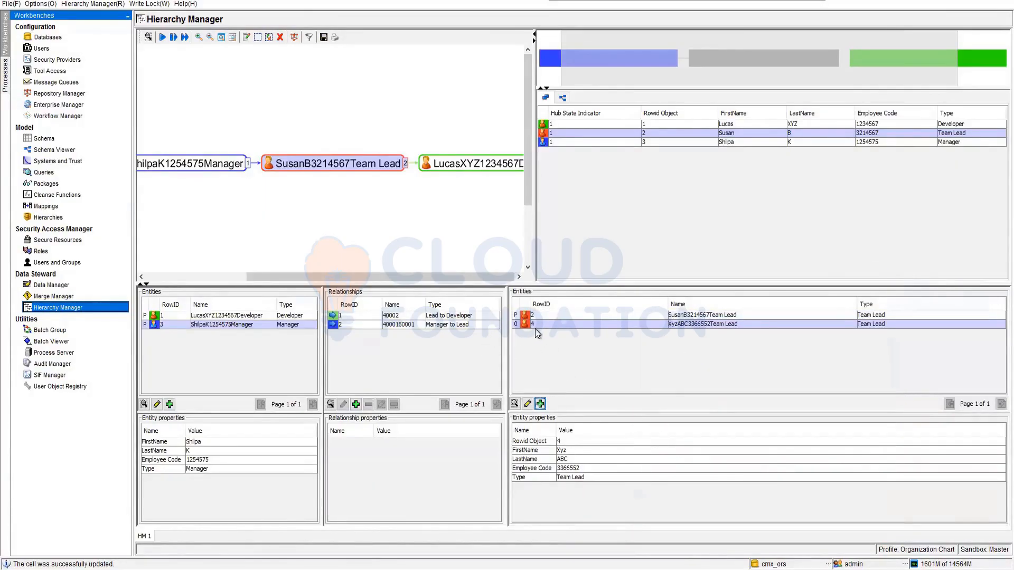
# Relate the Manager to the second Team Lead as Manager to Lead in Organizational Chart, and fetch many hops from the Manager.
pyautogui.click(356, 404)
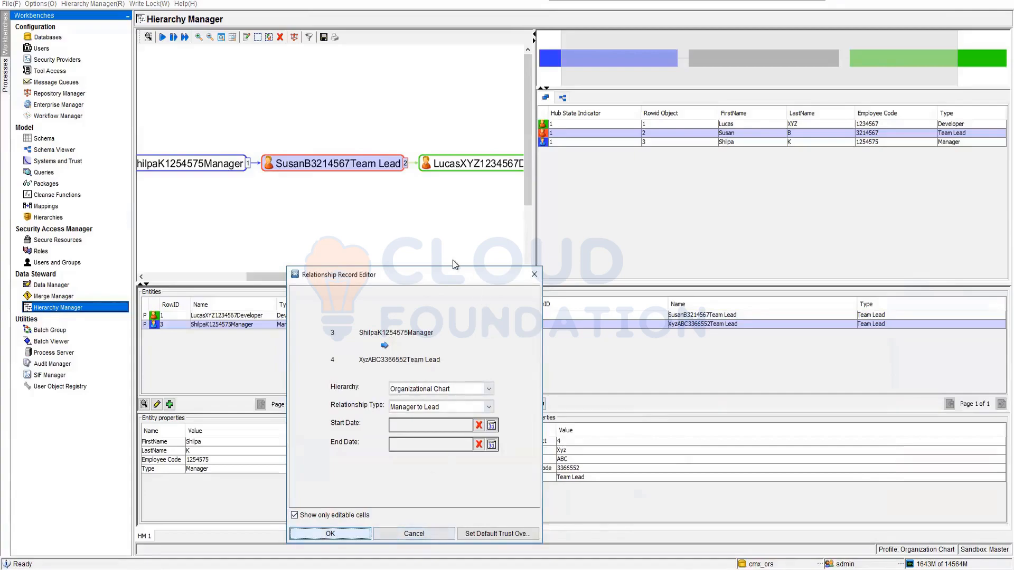
pyautogui.click(333, 534)
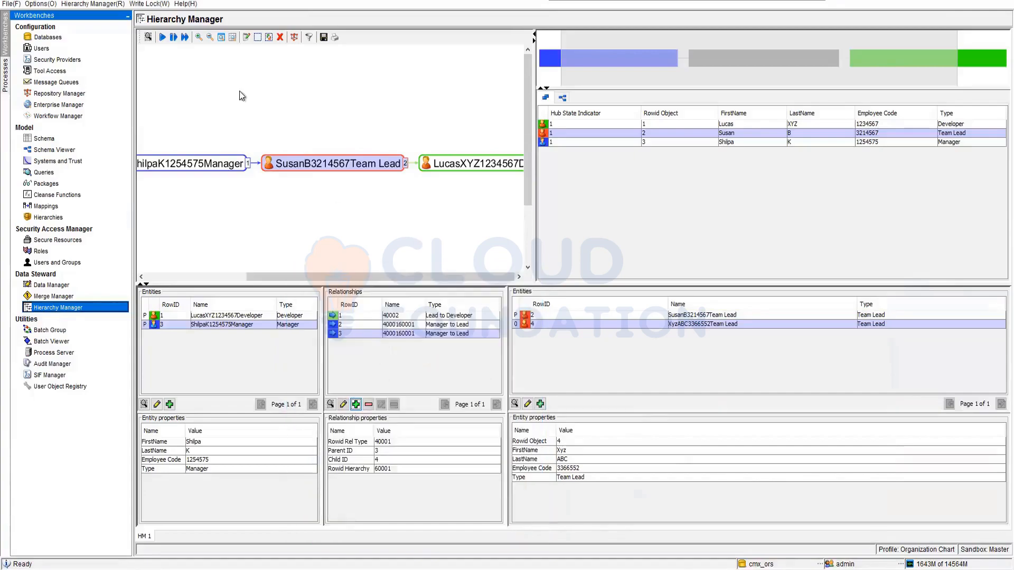
pyautogui.rightClick(199, 167)
pyautogui.click(261, 204)
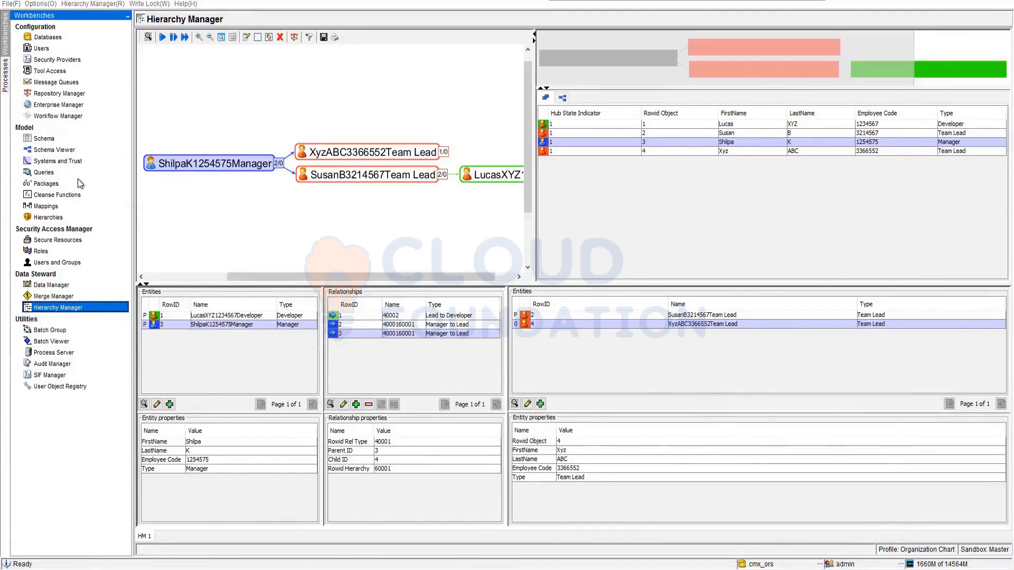
# Switch to Oracle SQL Developer, open and refresh the C_EO_EMPLOYEES table data, and examine the name, employee code and type columns.
pyautogui.hotkey('alt', 'Tab')
pyautogui.scroll(-10, 68, 174)
pyautogui.scroll(2, 68, 175)
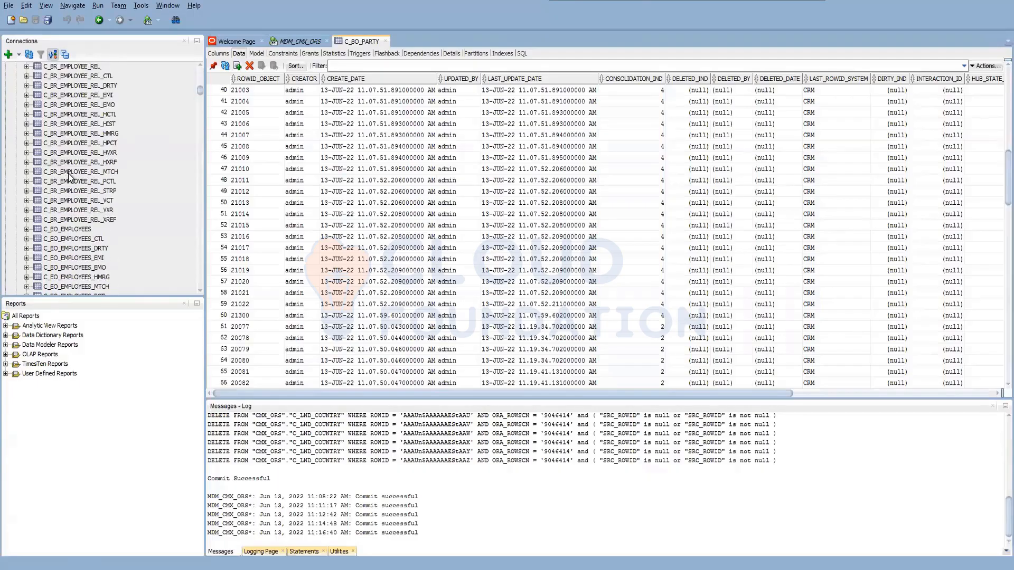
pyautogui.scroll(-3, 68, 174)
pyautogui.click(92, 144)
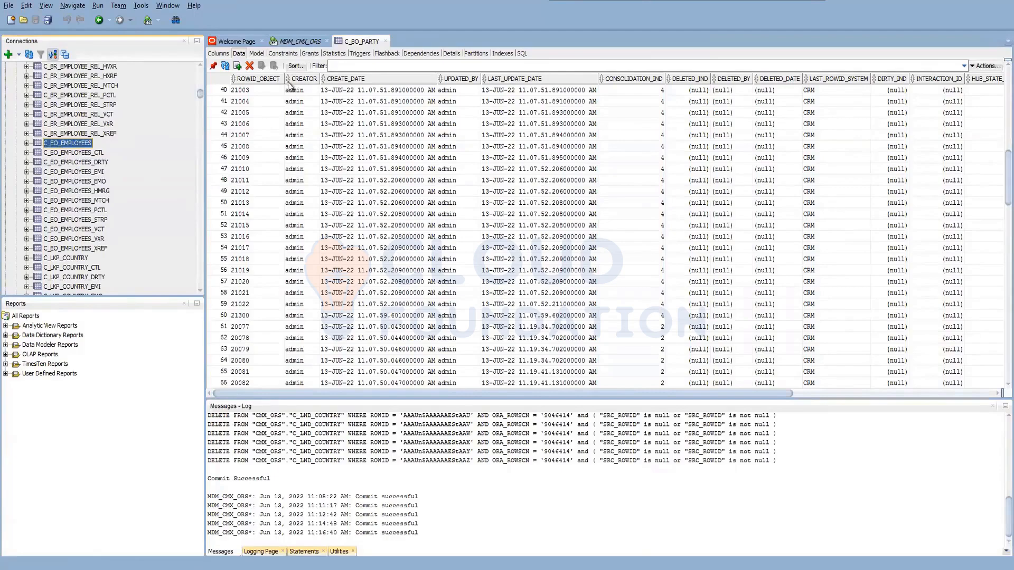
pyautogui.click(225, 65)
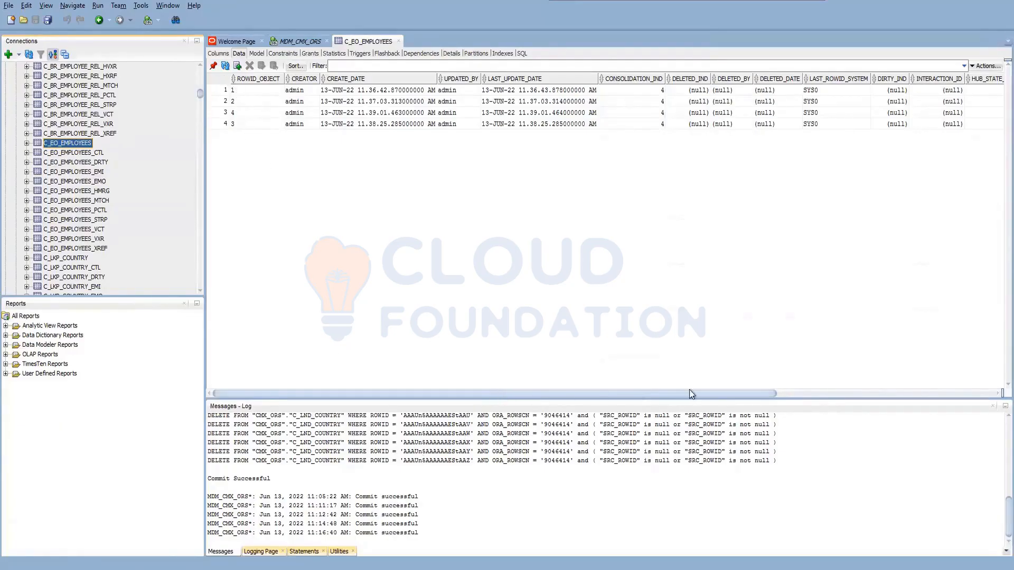
pyautogui.click(792, 394)
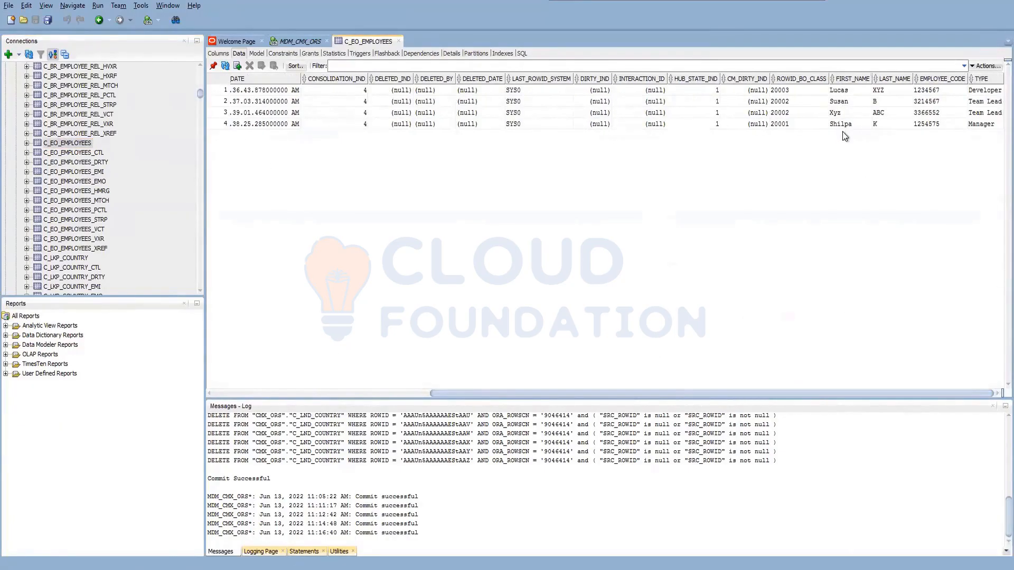
# Open the C_BR_EMPLOYEE_REL table data and examine the hierarchy, relationship type, parent ID and child ID columns.
pyautogui.scroll(5, 67, 148)
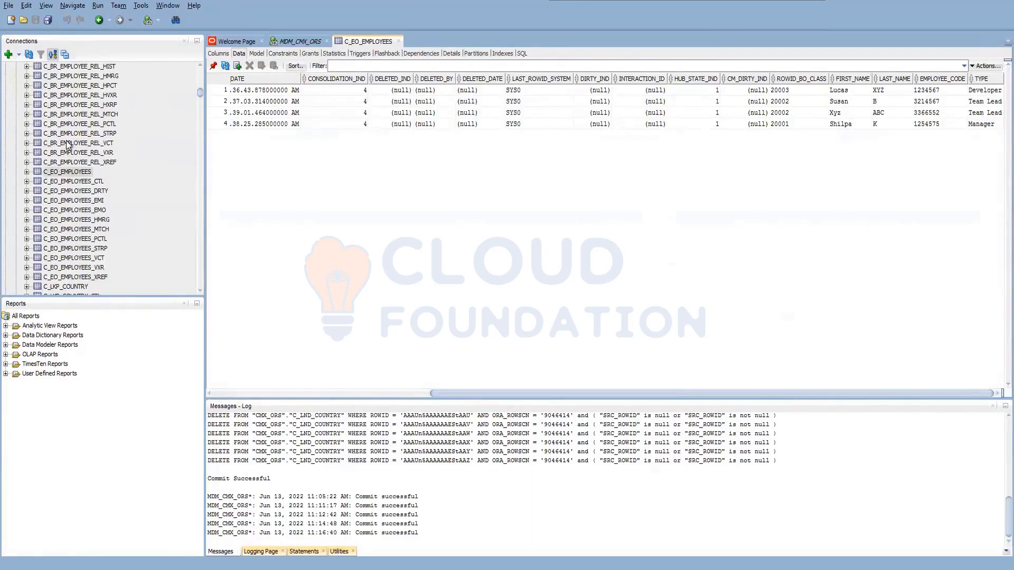
pyautogui.click(69, 123)
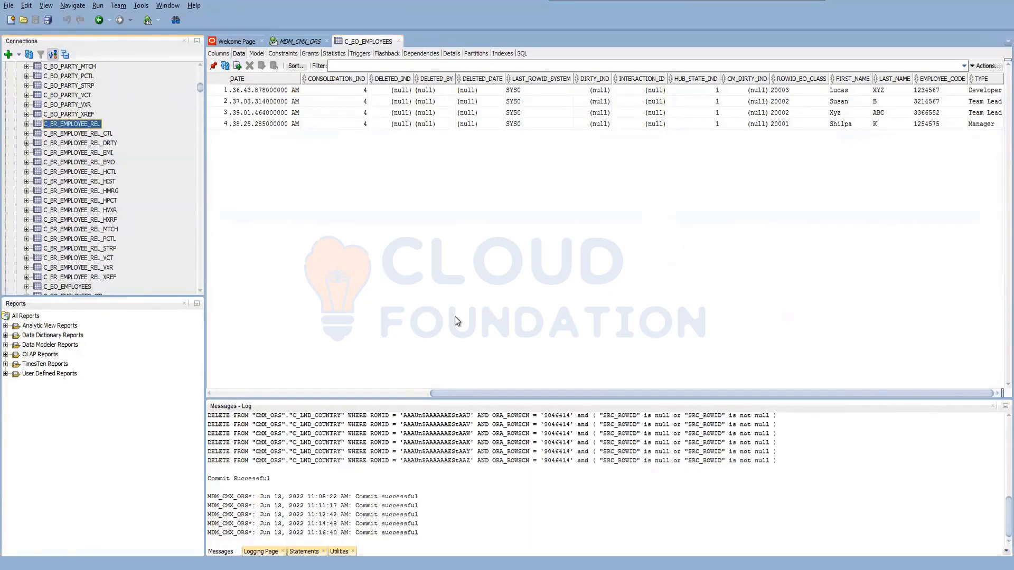
pyautogui.moveTo(550, 393); pyautogui.dragTo(916, 388)
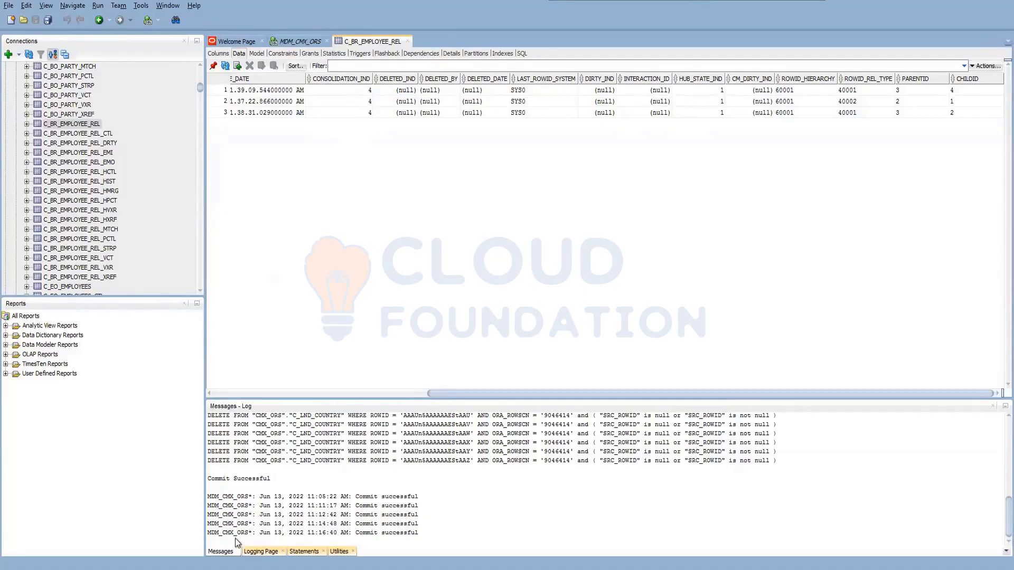
# Switch back to the Informatica MDM Hub Console, view the Developer entity's record in the editor and close it without changes.
pyautogui.hotkey('alt', 'Tab')
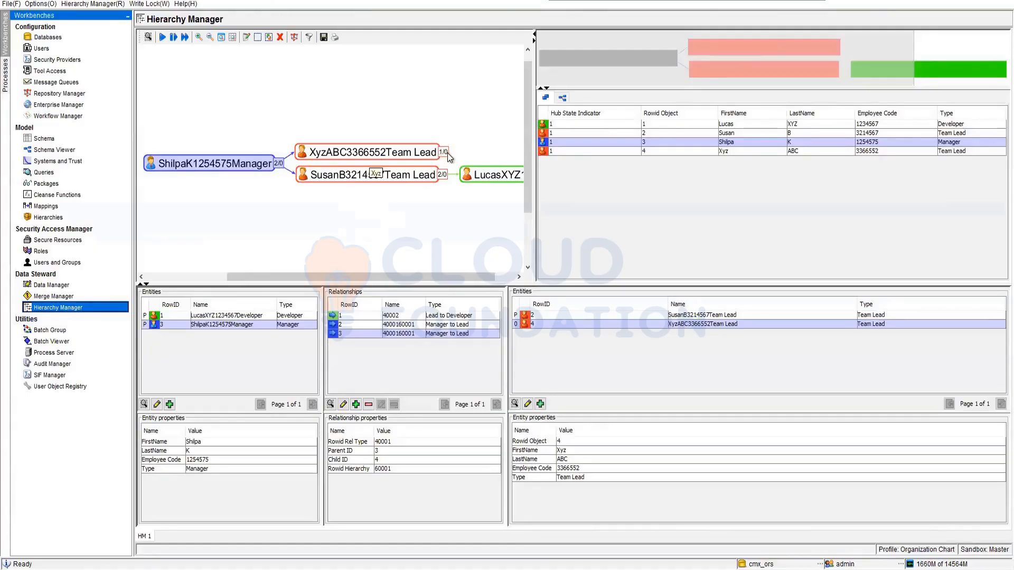
pyautogui.moveTo(420, 278); pyautogui.dragTo(512, 289)
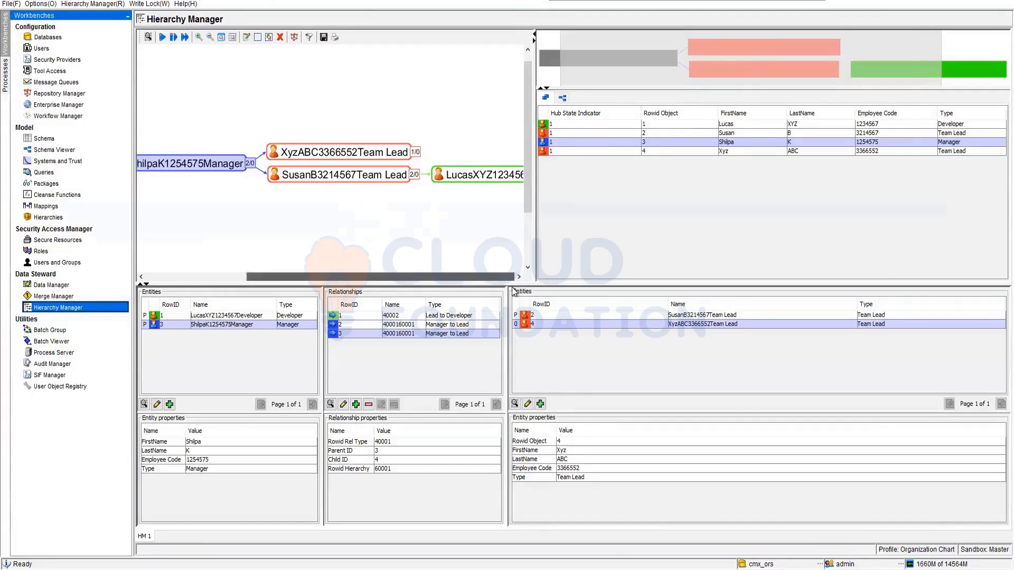
pyautogui.moveTo(476, 176)
pyautogui.mouseDown()
pyautogui.moveTo(429, 228)
pyautogui.moveTo(449, 178)
pyautogui.moveTo(449, 139)
pyautogui.moveTo(429, 160)
pyautogui.moveTo(411, 155)
pyautogui.moveTo(462, 175)
pyautogui.mouseUp()
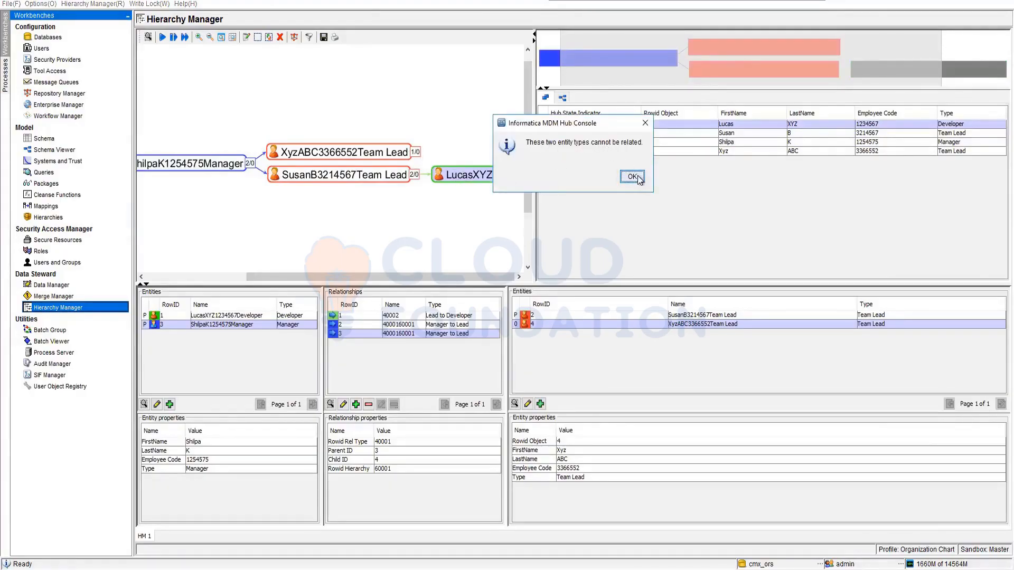
pyautogui.click(636, 177)
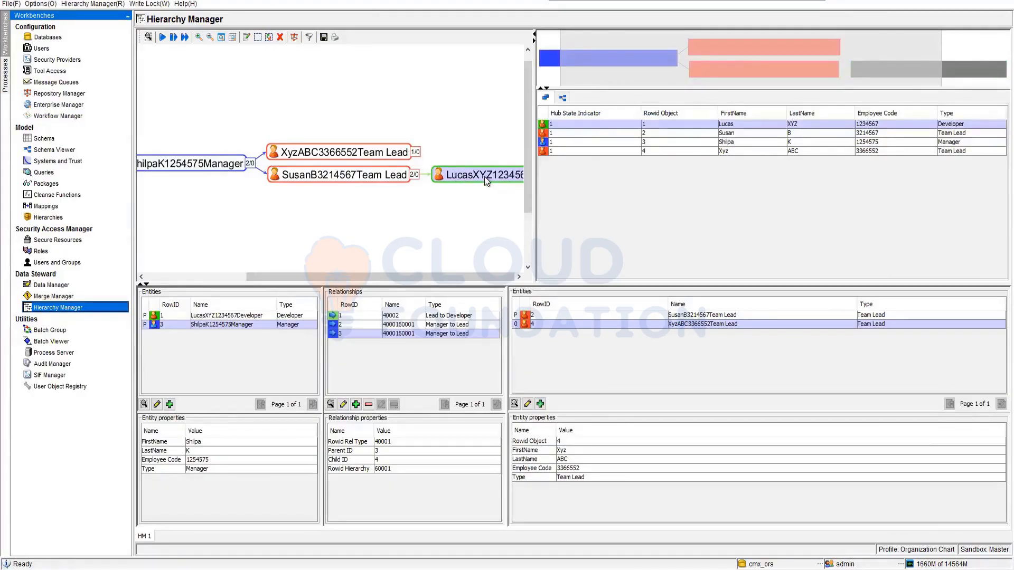
pyautogui.rightClick(454, 174)
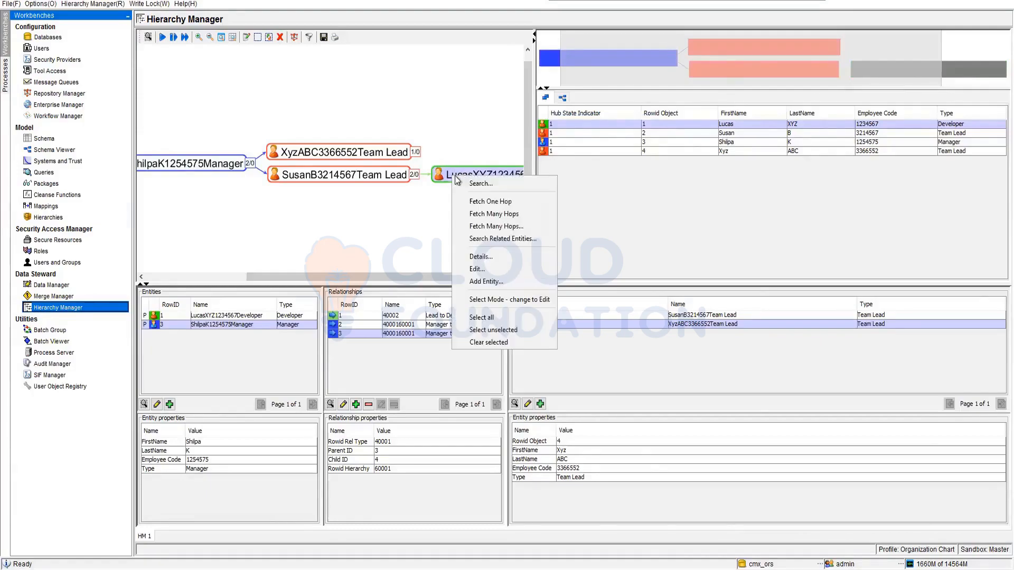
pyautogui.click(483, 269)
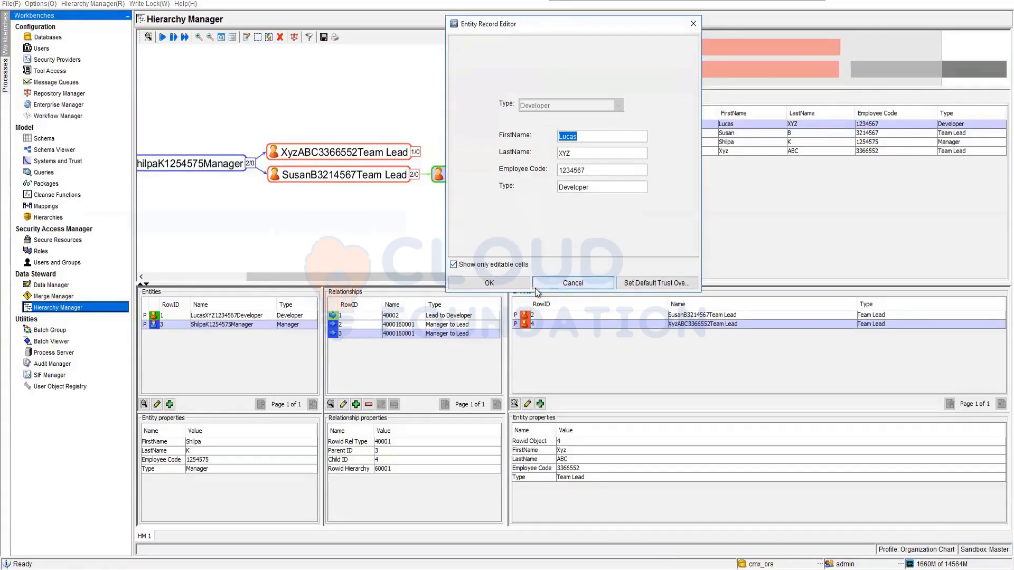
pyautogui.click(561, 284)
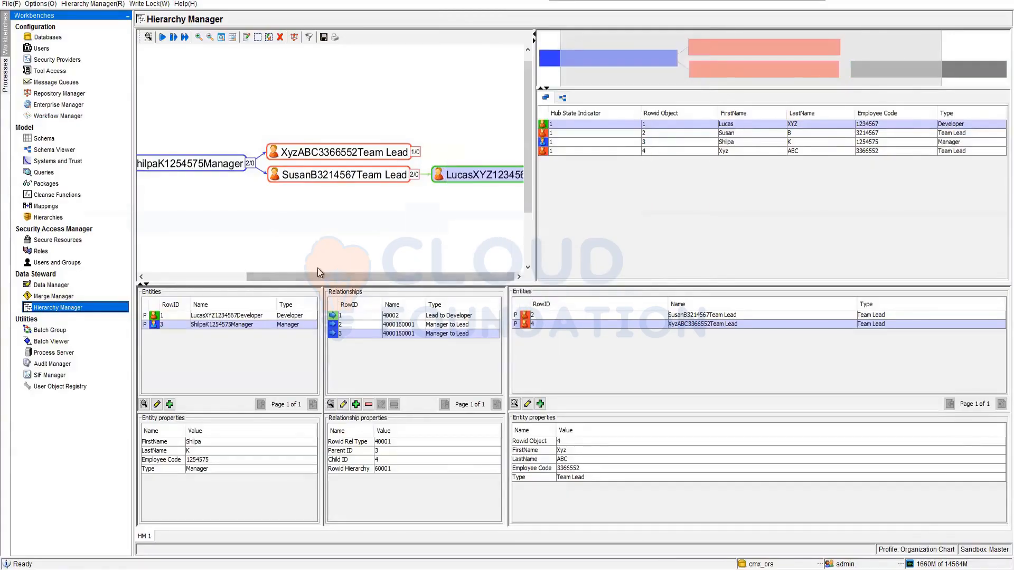
# View the Team Lead to Developer relationship record's hierarchy, relationship type and dates, and close it without changes.
pyautogui.rightClick(427, 176)
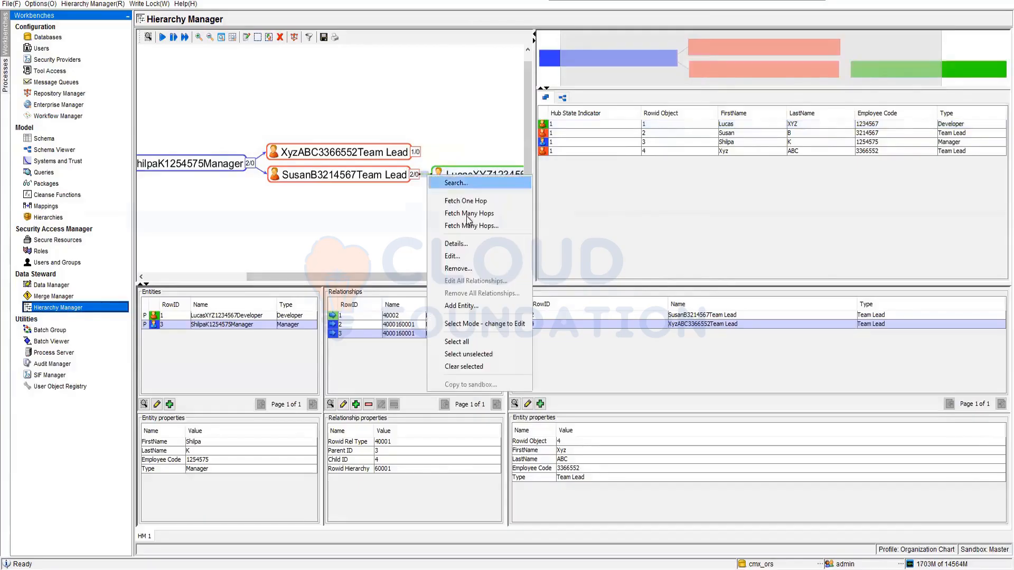
pyautogui.click(467, 263)
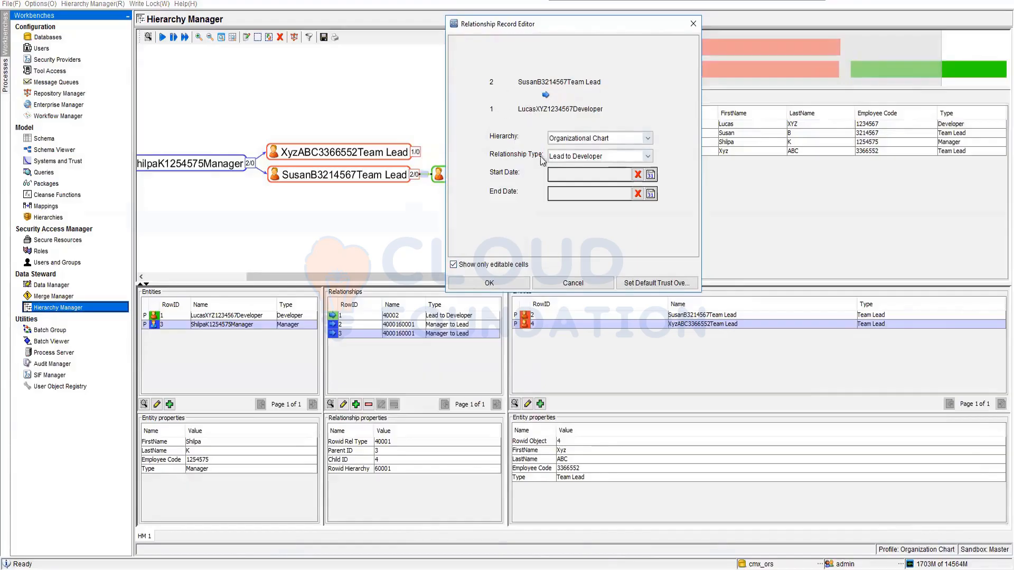
pyautogui.click(591, 283)
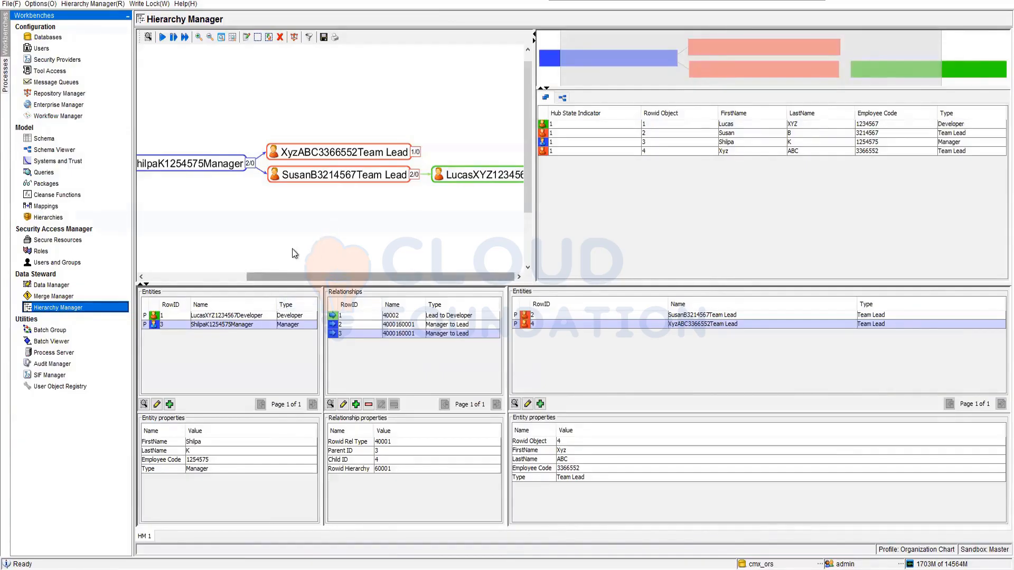
# Arrange the organization chart graph in the Tree layout.
pyautogui.moveTo(299, 277); pyautogui.dragTo(338, 276)
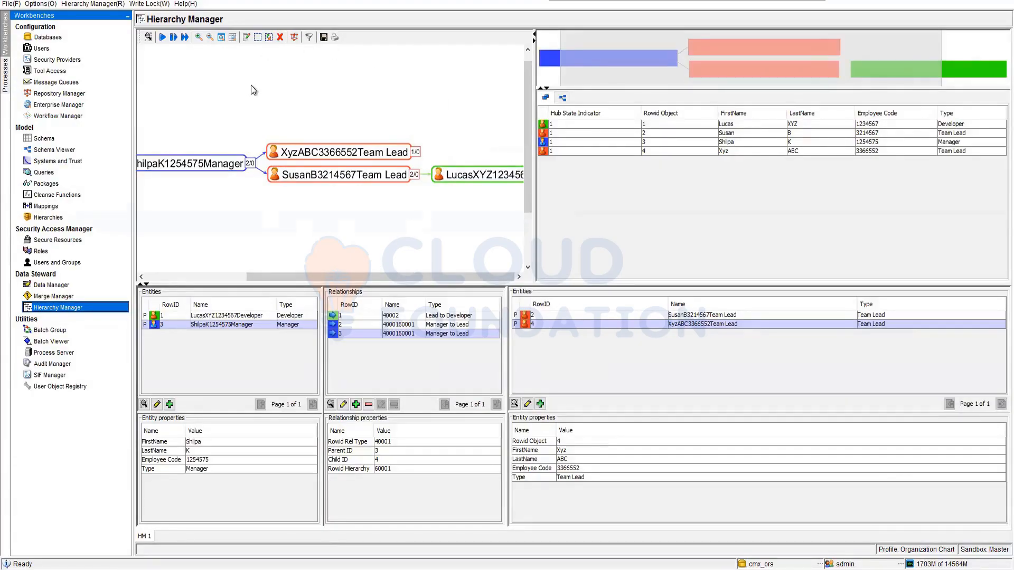
pyautogui.click(295, 37)
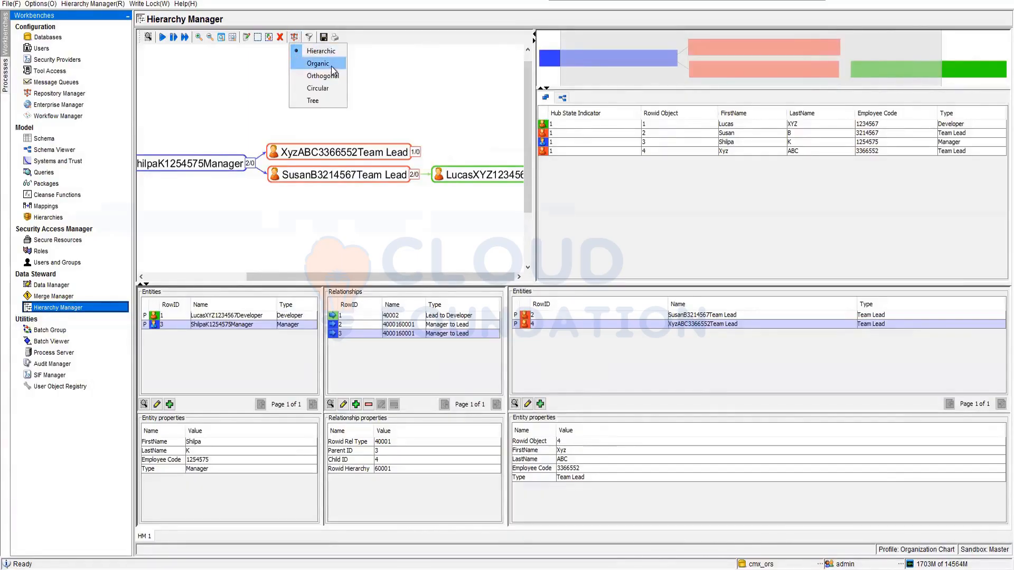
pyautogui.click(313, 101)
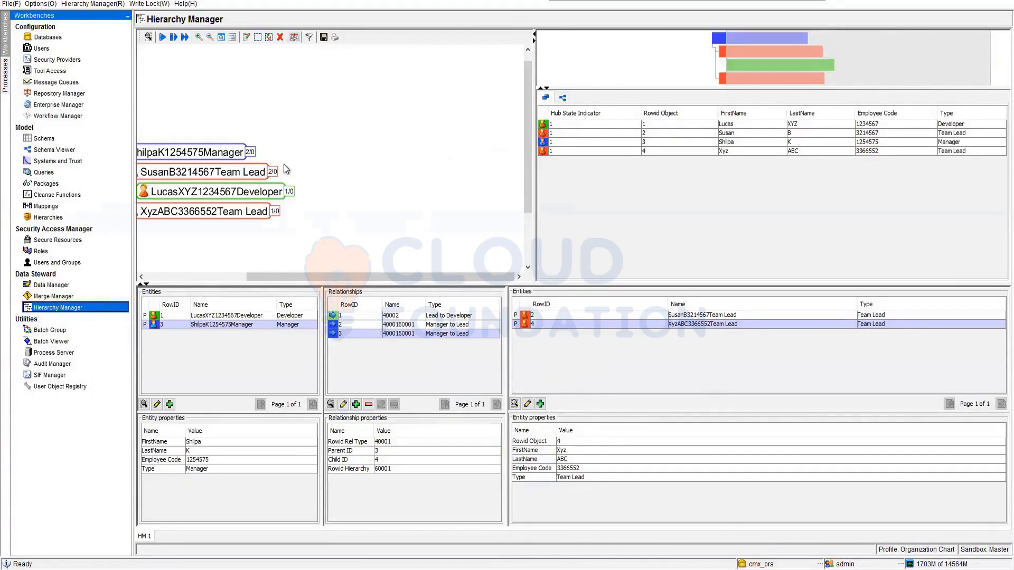
pyautogui.moveTo(272, 277); pyautogui.dragTo(170, 284)
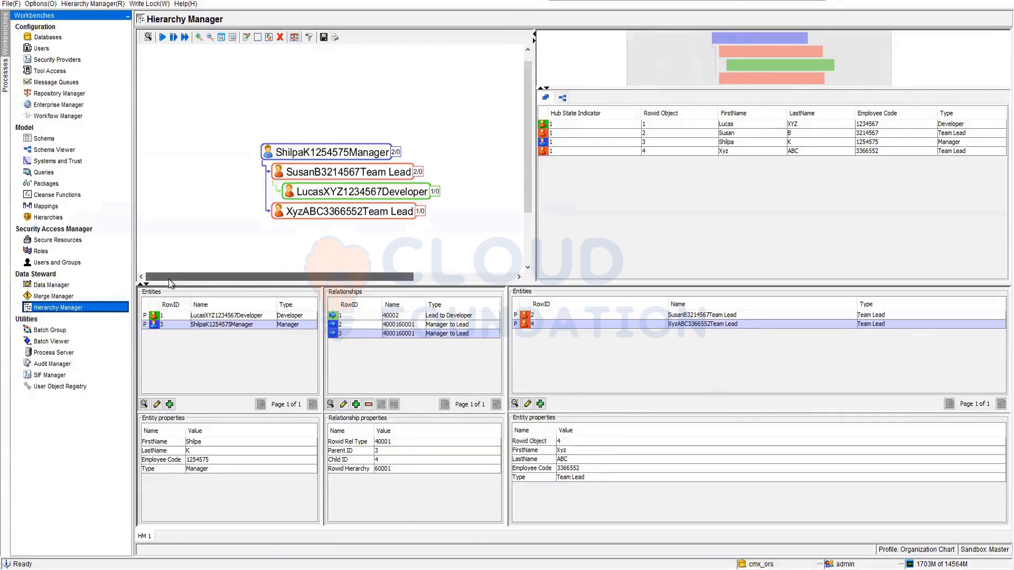
# Change the organization chart graph to the Circular layout and from there to Orthogonal.
pyautogui.click(294, 37)
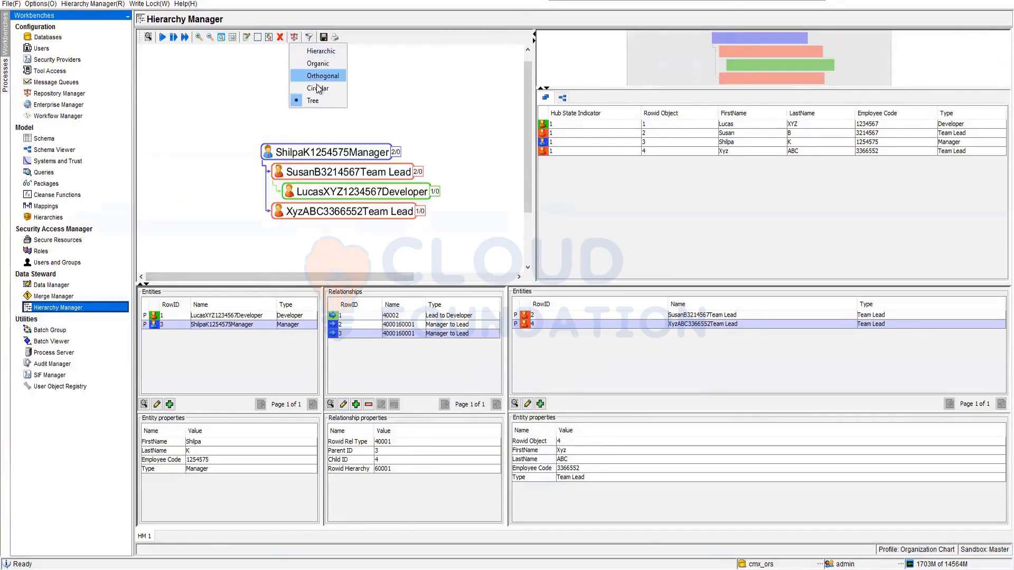
pyautogui.click(326, 89)
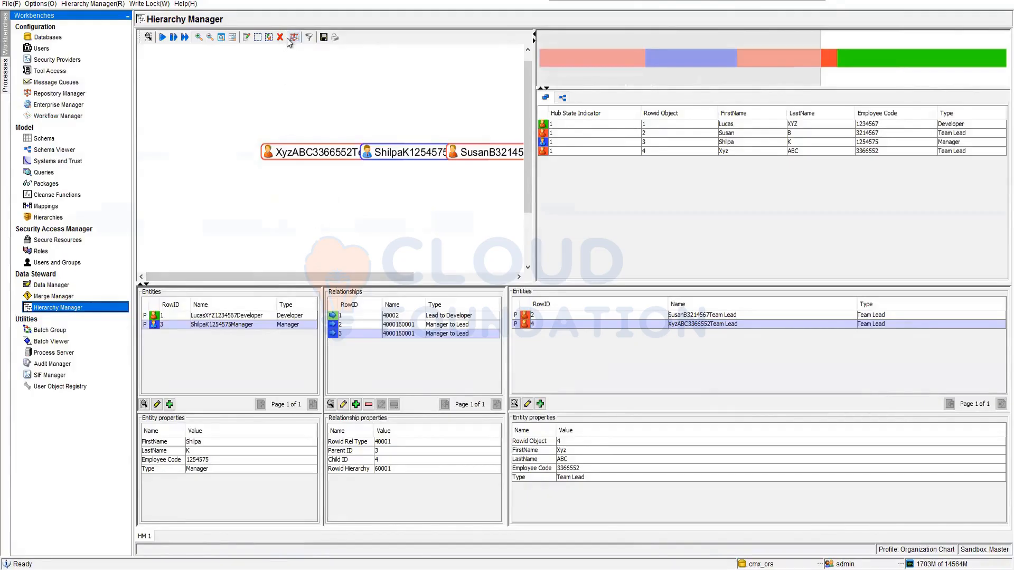
pyautogui.click(293, 39)
pyautogui.click(319, 77)
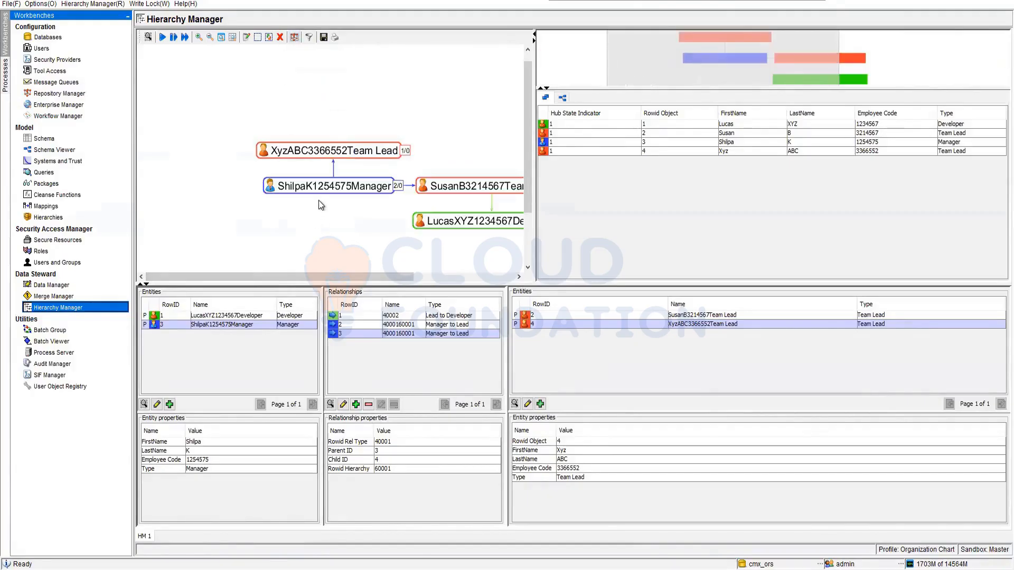
pyautogui.moveTo(330, 275); pyautogui.dragTo(404, 274)
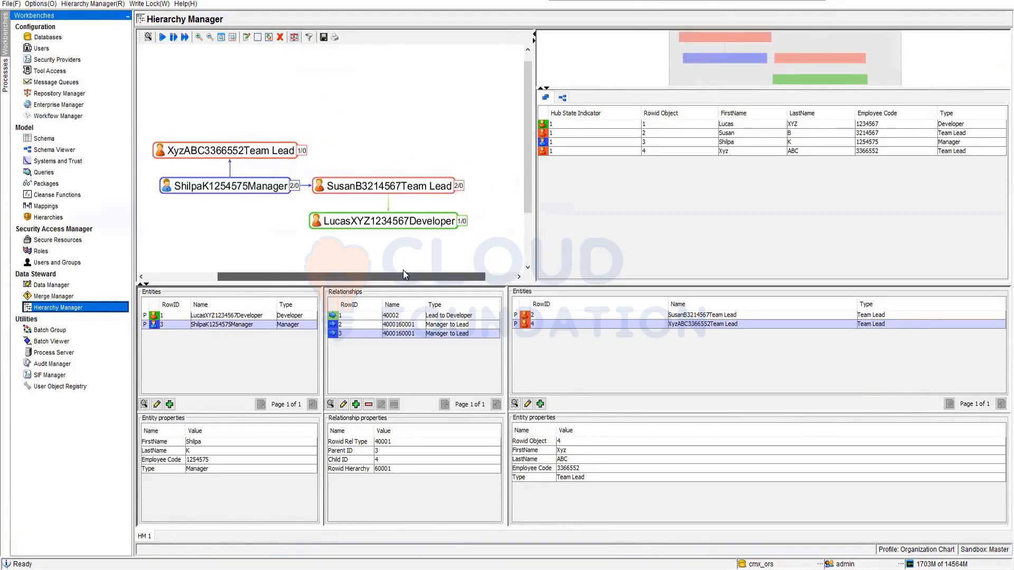
# Change the organization chart graph to the Organic layout and examine how the entities are arranged.
pyautogui.click(295, 37)
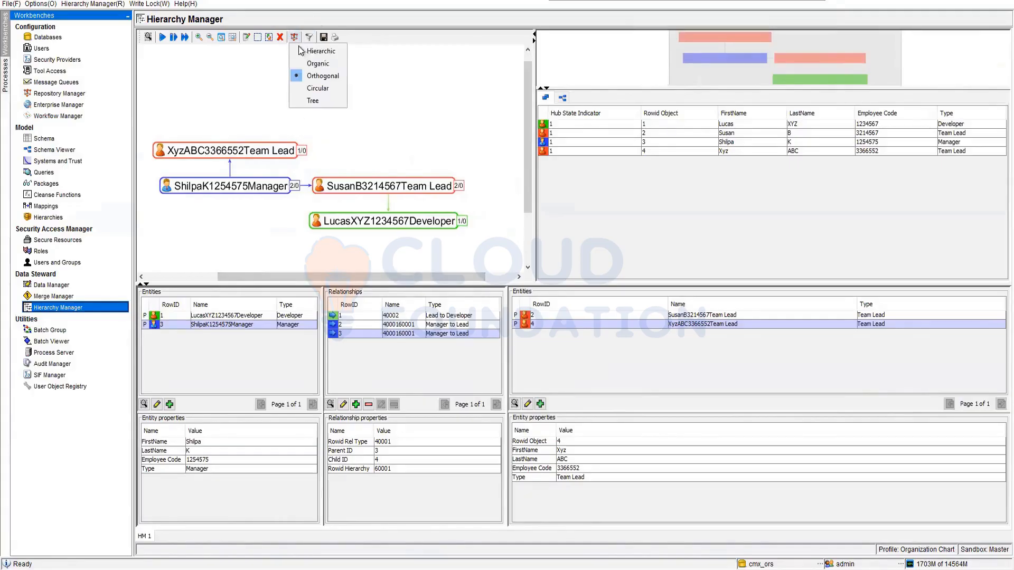
pyautogui.click(318, 64)
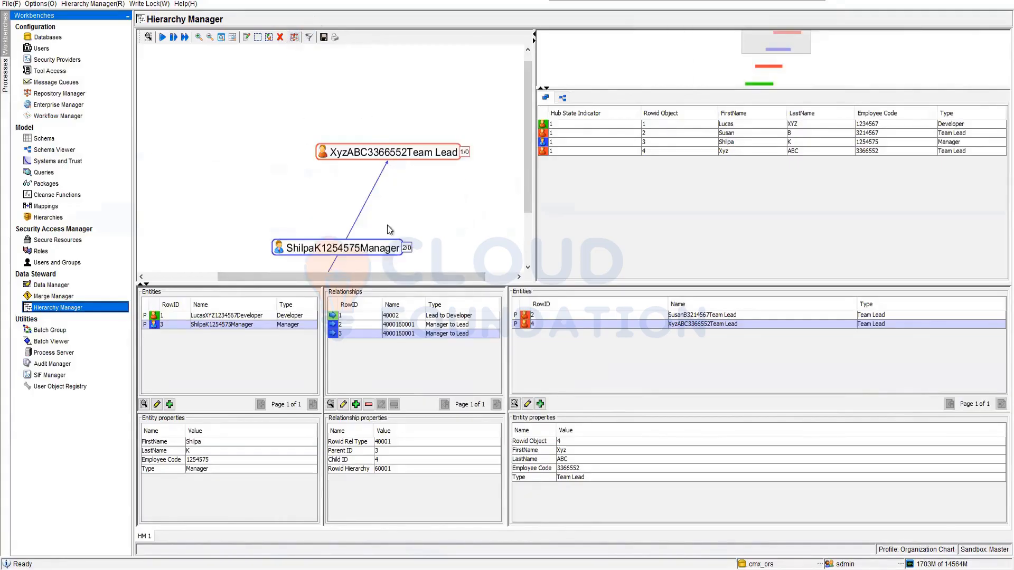
pyautogui.moveTo(523, 112); pyautogui.dragTo(521, 208)
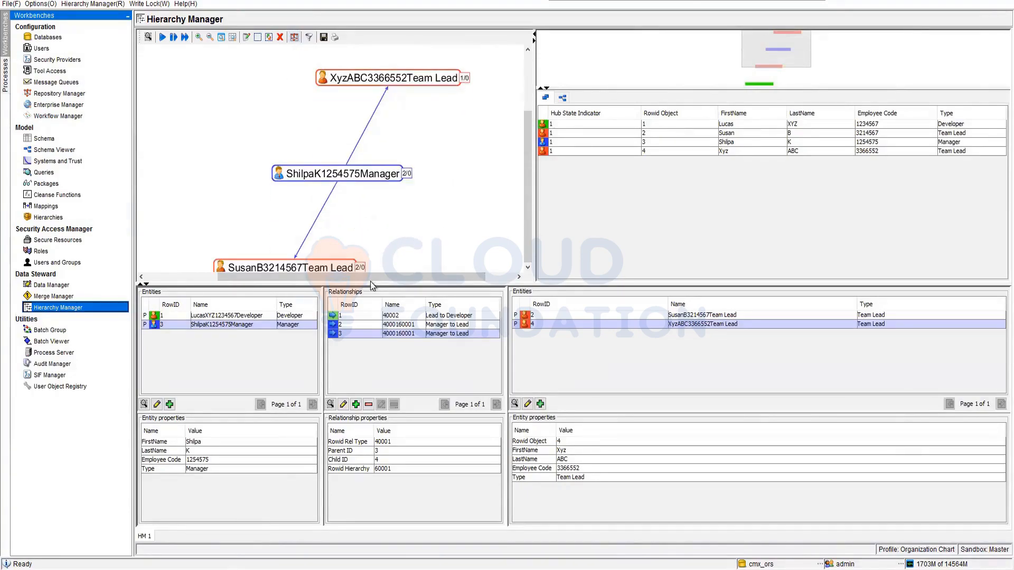
pyautogui.moveTo(382, 277); pyautogui.dragTo(312, 258)
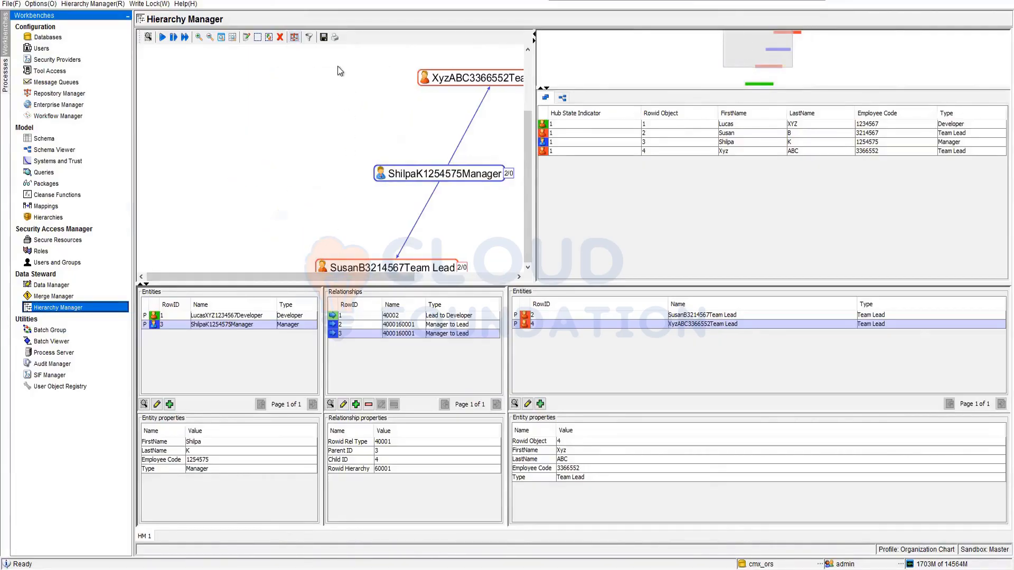
# Set the organization chart graph to the Hierarchic layout.
pyautogui.click(294, 41)
pyautogui.click(313, 48)
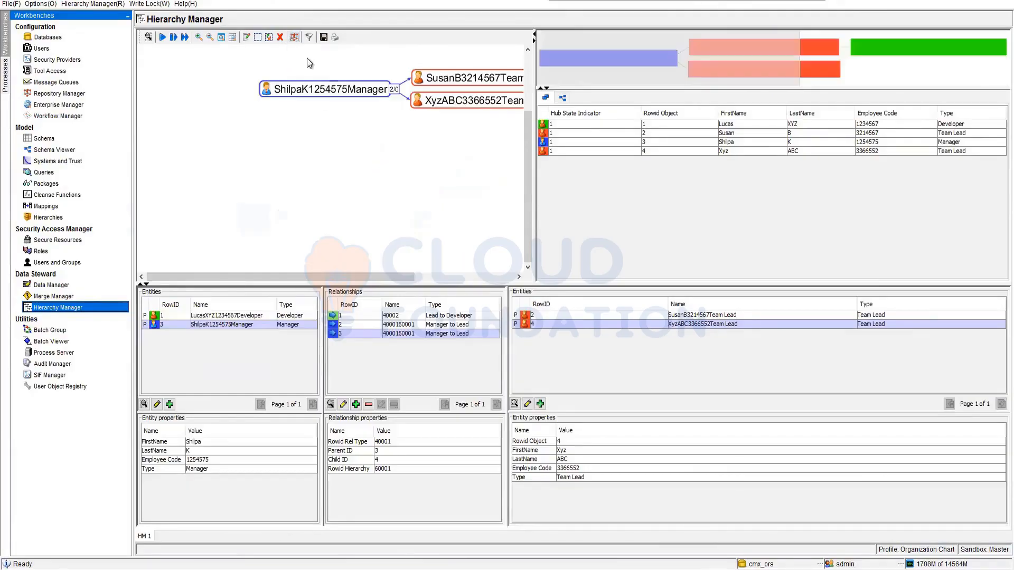
pyautogui.moveTo(336, 278)
pyautogui.mouseDown()
pyautogui.moveTo(429, 278)
pyautogui.moveTo(416, 276)
pyautogui.mouseUp()
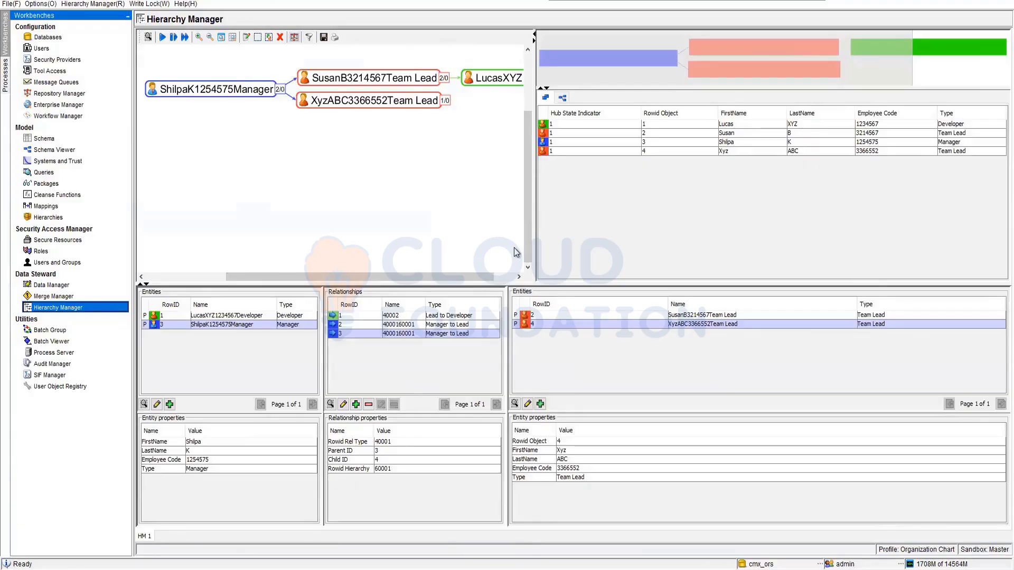
# Refresh the BO Party auto match and merge status in Batch Viewer and examine the June 13, 2022 11:18:30 AM run's metrics.
pyautogui.click(67, 342)
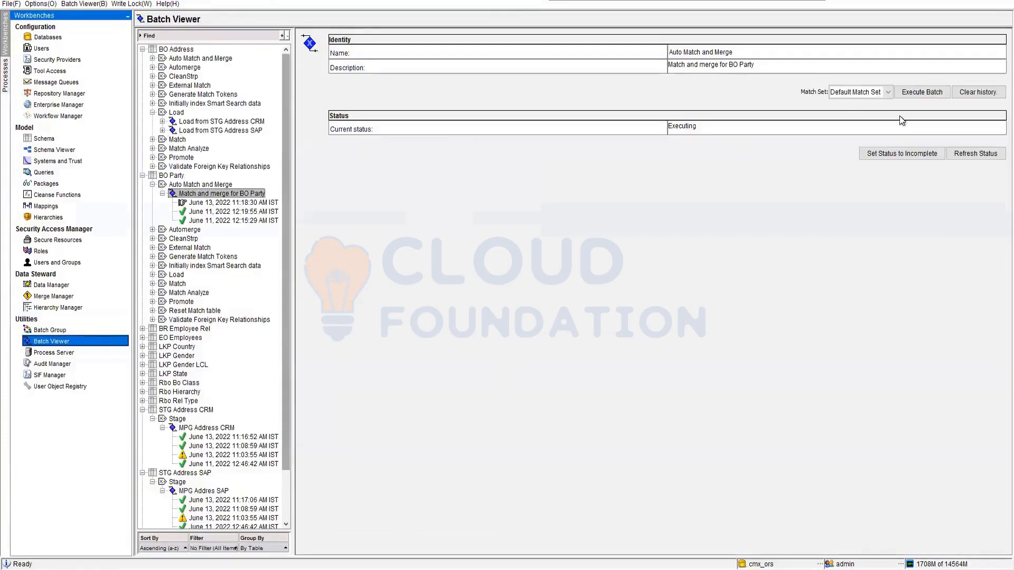
pyautogui.click(976, 153)
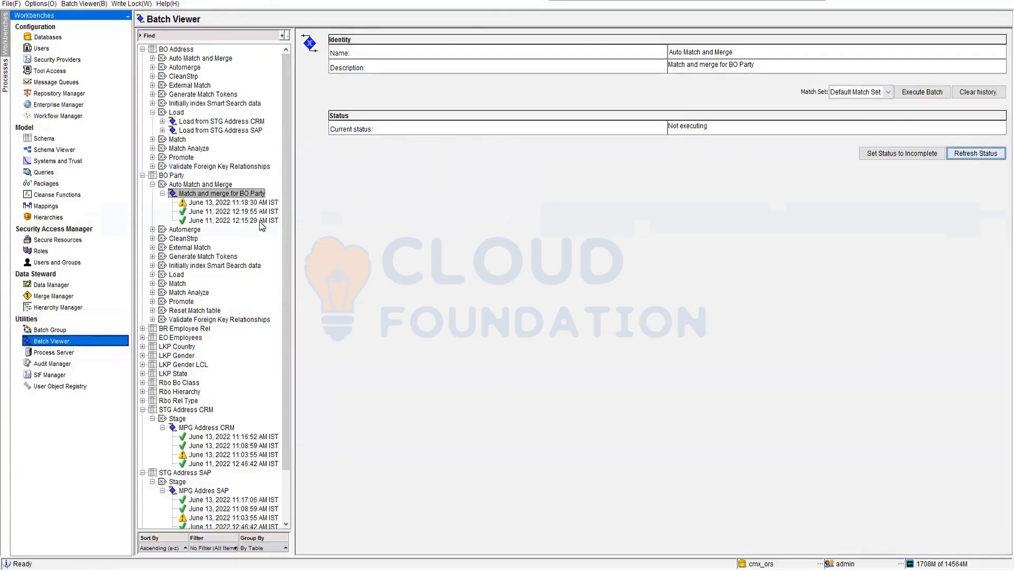
pyautogui.click(257, 203)
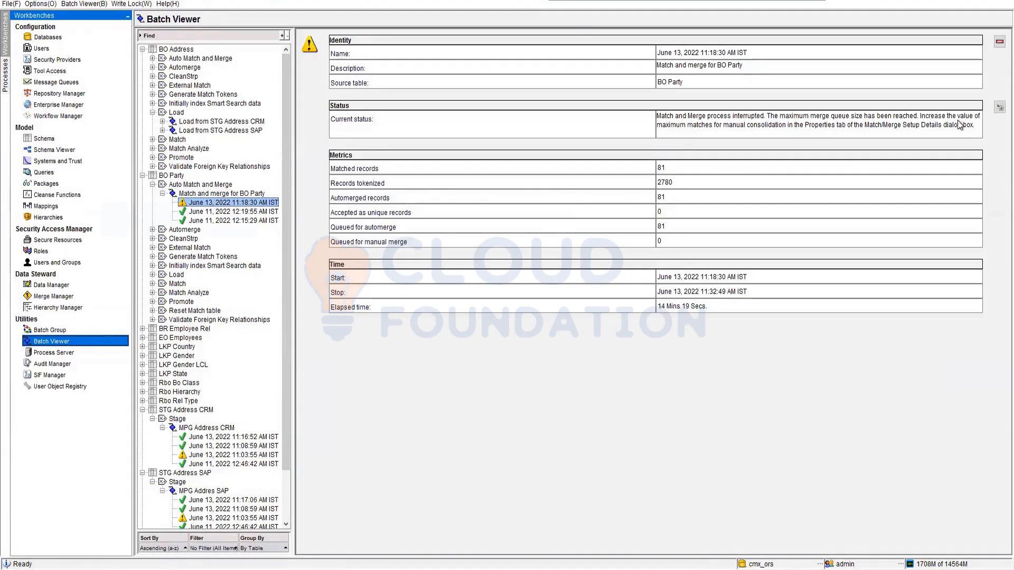
pyautogui.click(668, 199)
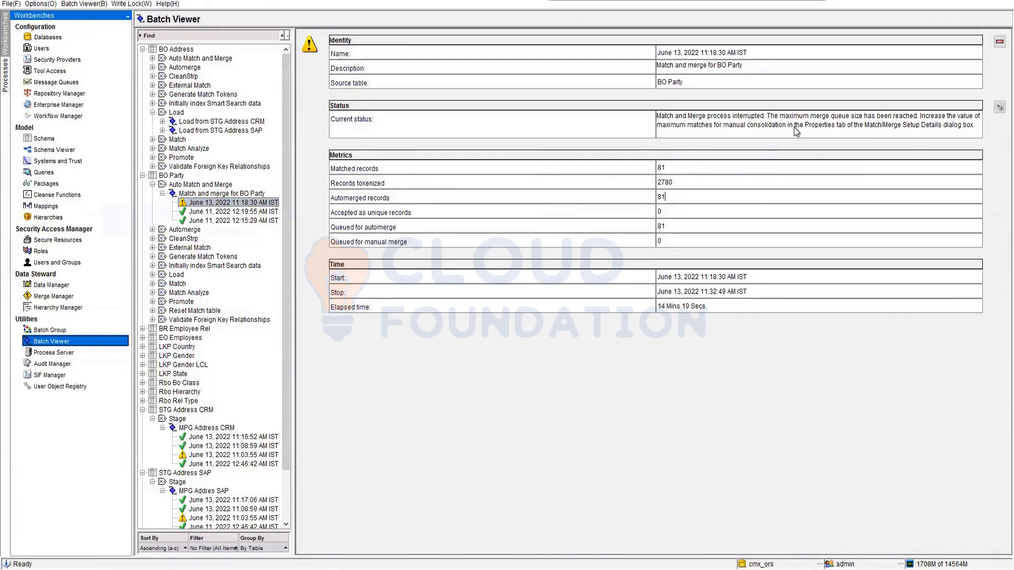
# Check BO Party's Match/Merge Setup properties in Schema and reread the match and merge run's status message in Batch Viewer.
pyautogui.click(59, 141)
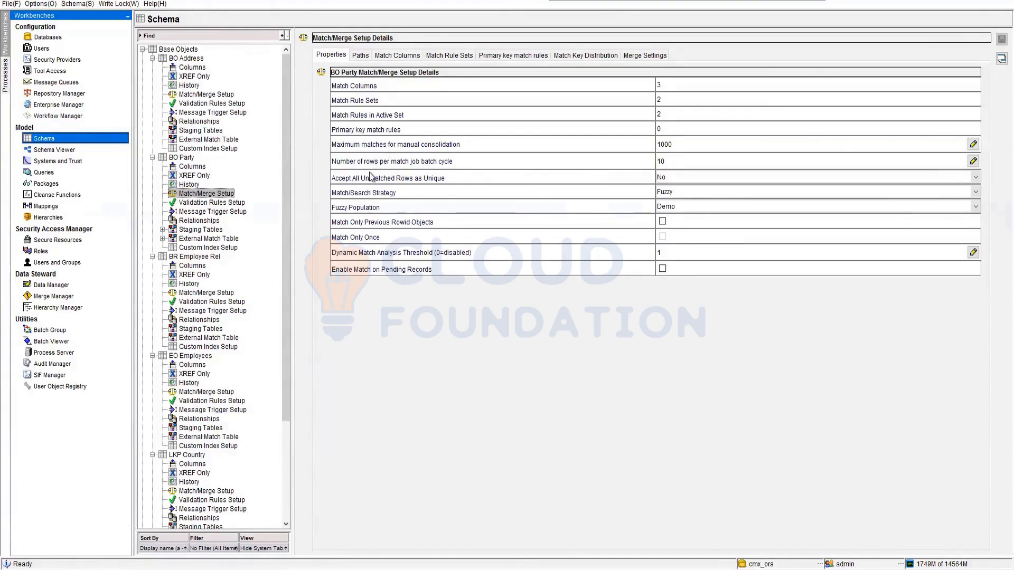
pyautogui.click(57, 341)
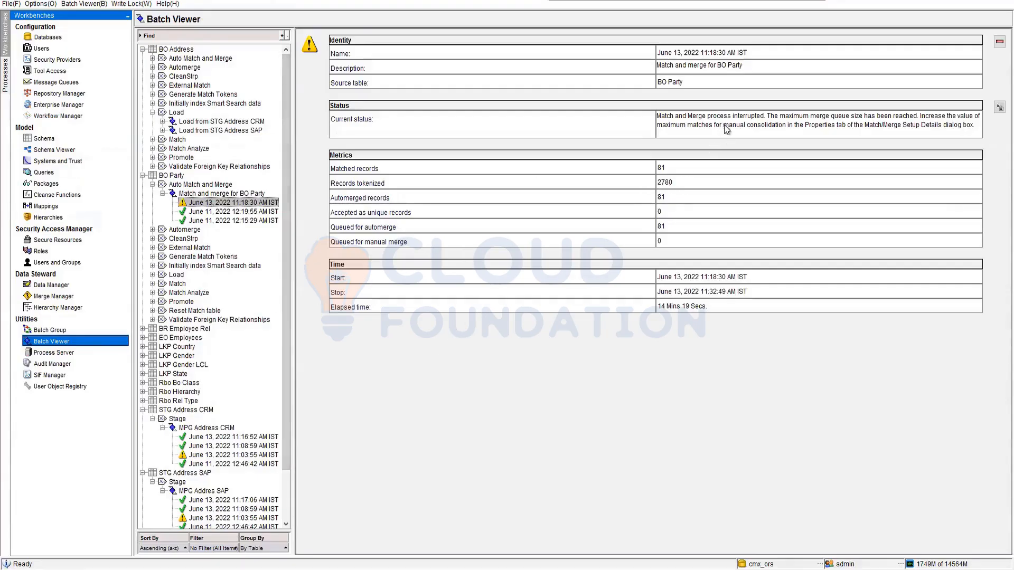
pyautogui.moveTo(724, 127); pyautogui.dragTo(972, 132)
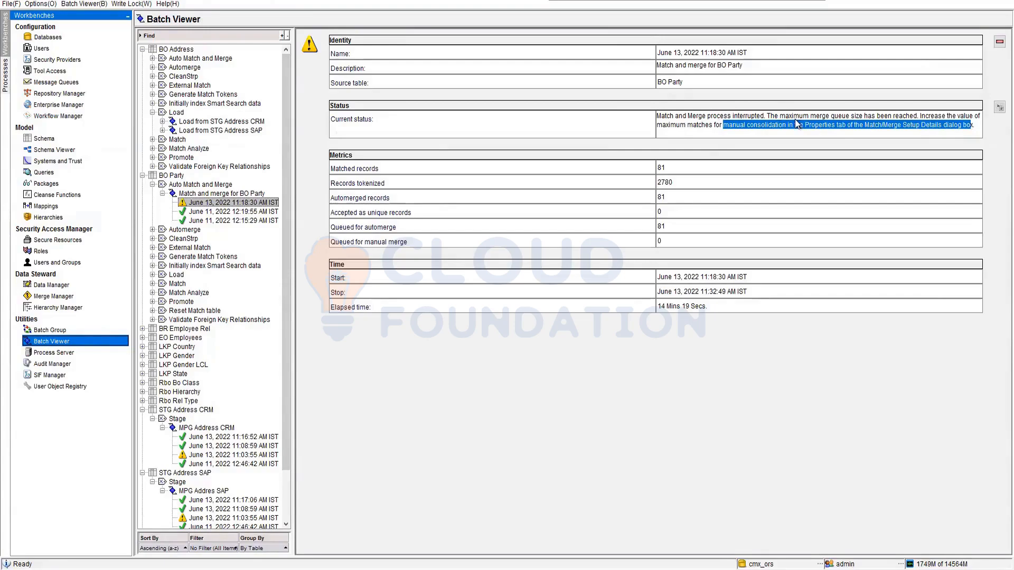
pyautogui.moveTo(812, 116); pyautogui.dragTo(972, 128)
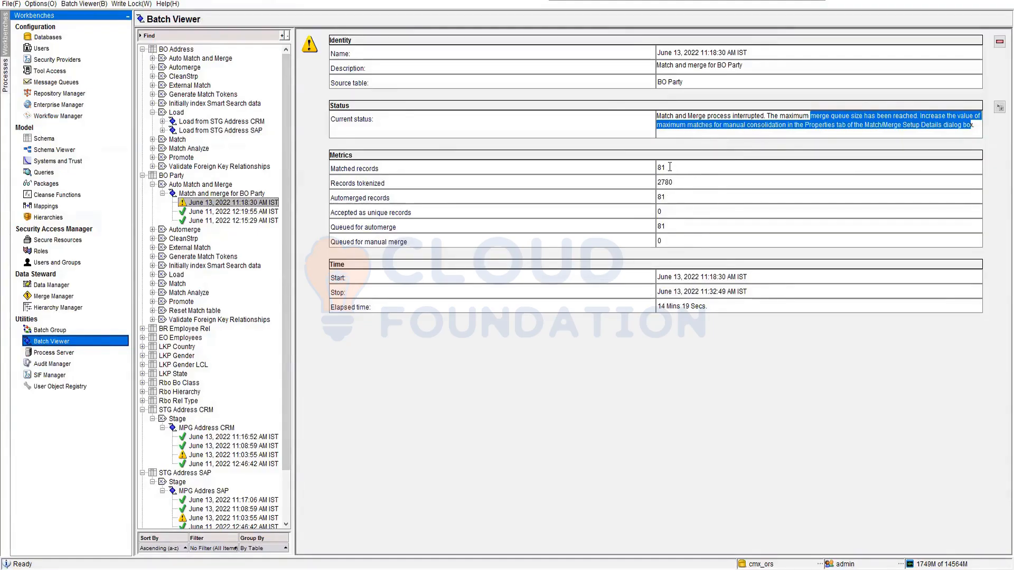
# Switch to SQL Developer, open the data of the C_BO_PARTY_XREF table and sort it by ROWID_OBJECT.
pyautogui.click(226, 566)
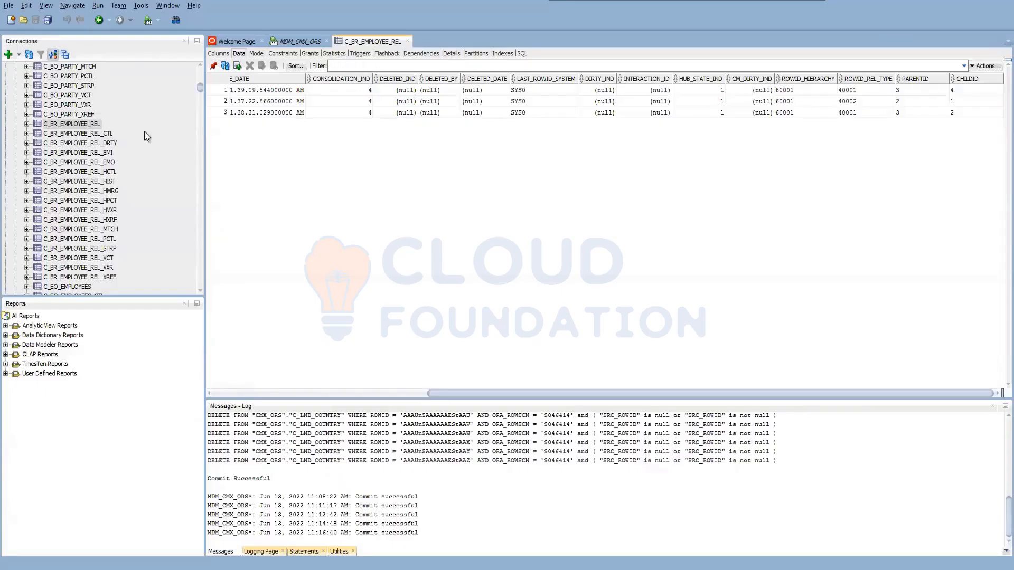
pyautogui.scroll(5, 78, 173)
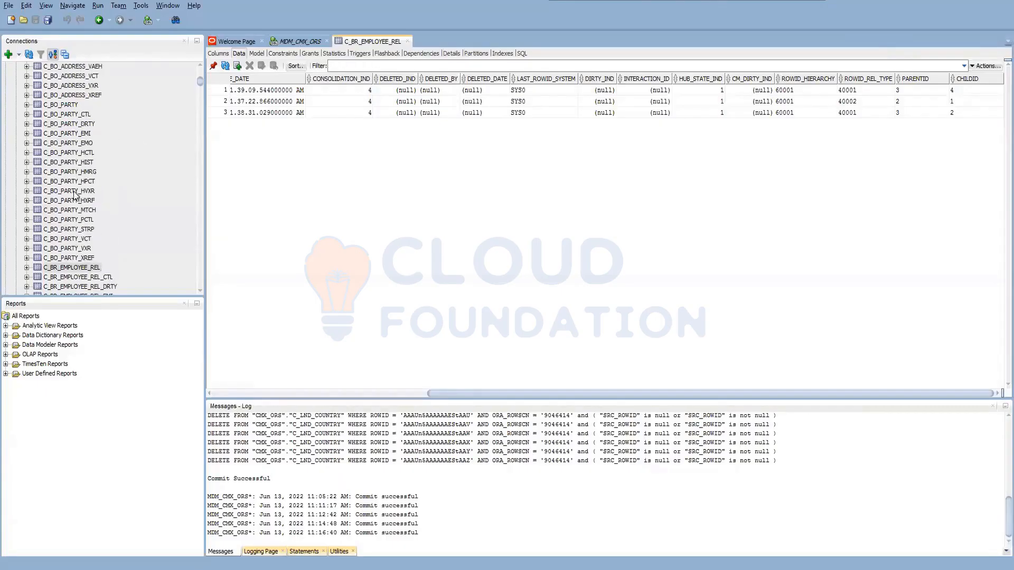
pyautogui.click(74, 258)
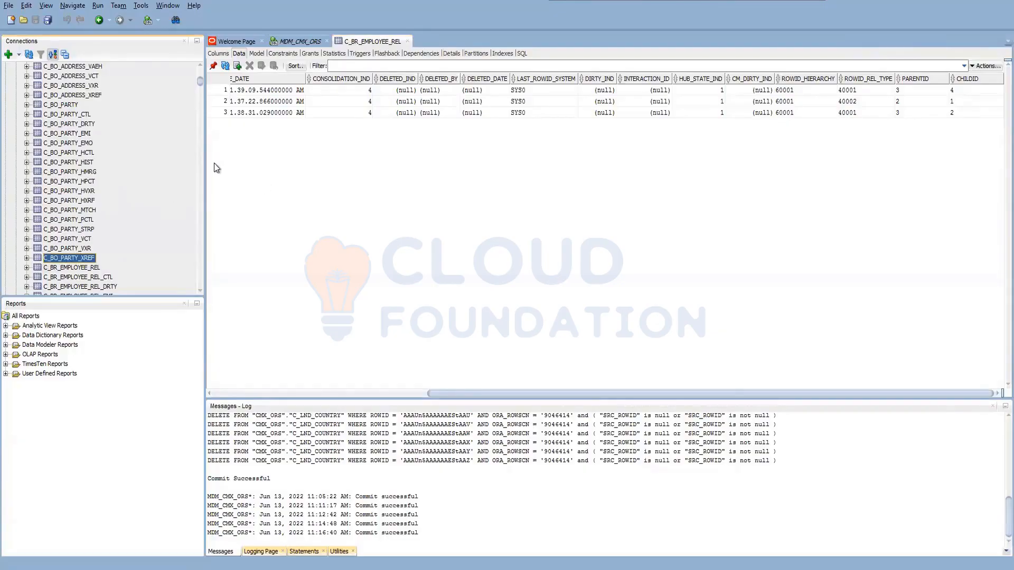
pyautogui.click(226, 66)
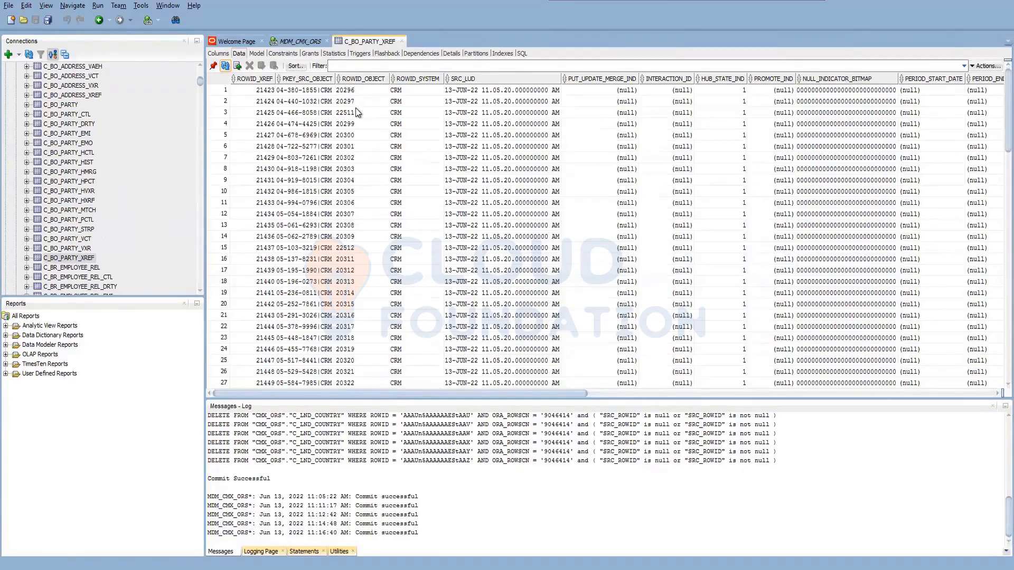
pyautogui.click(362, 79)
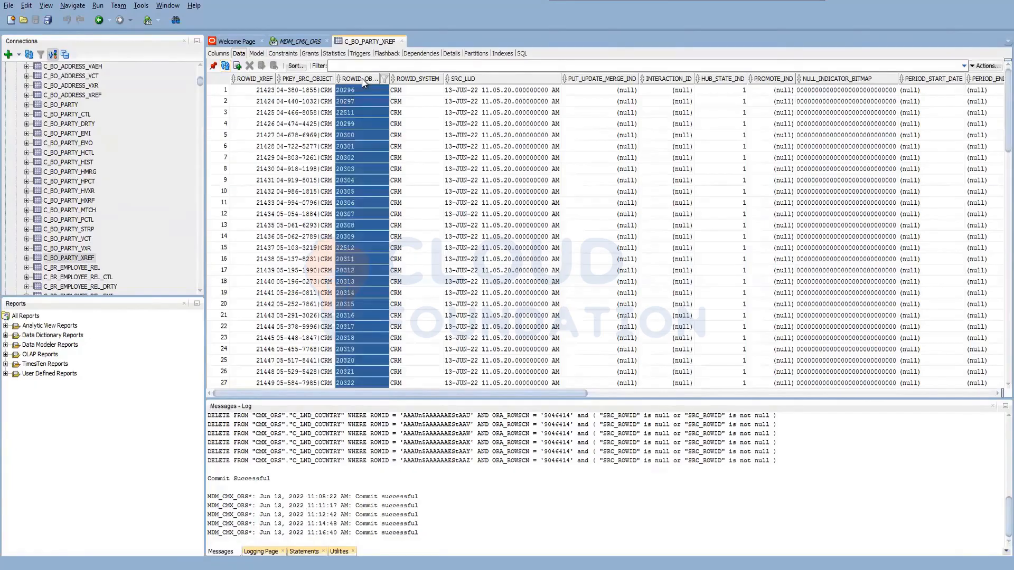
pyautogui.doubleClick(363, 79)
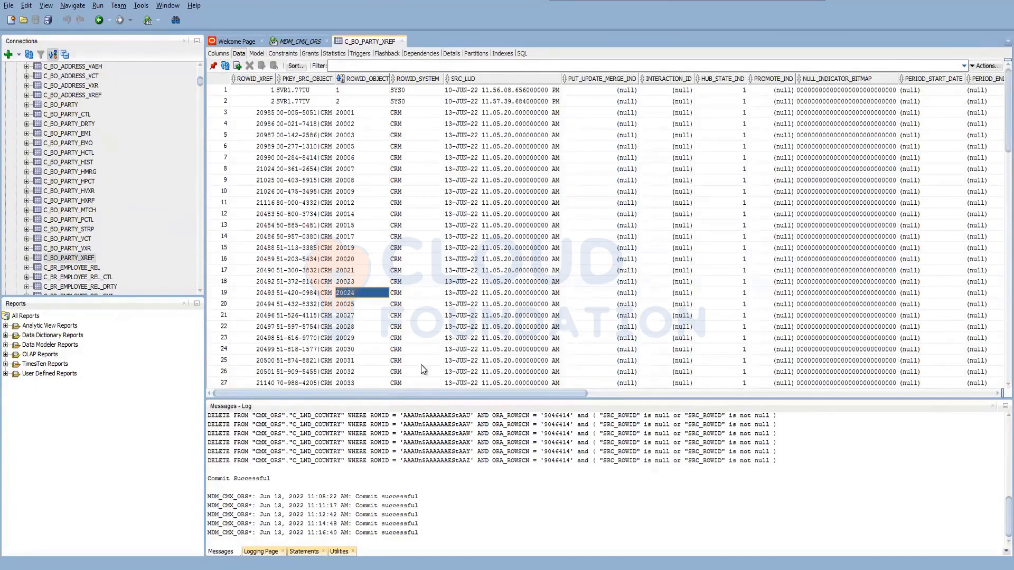
# Look through the sorted C_BO_PARTY_XREF rows for cross-references sharing the same ROWID_OBJECT.
pyautogui.scroll(-8, 410, 358)
pyautogui.scroll(-1, 410, 358)
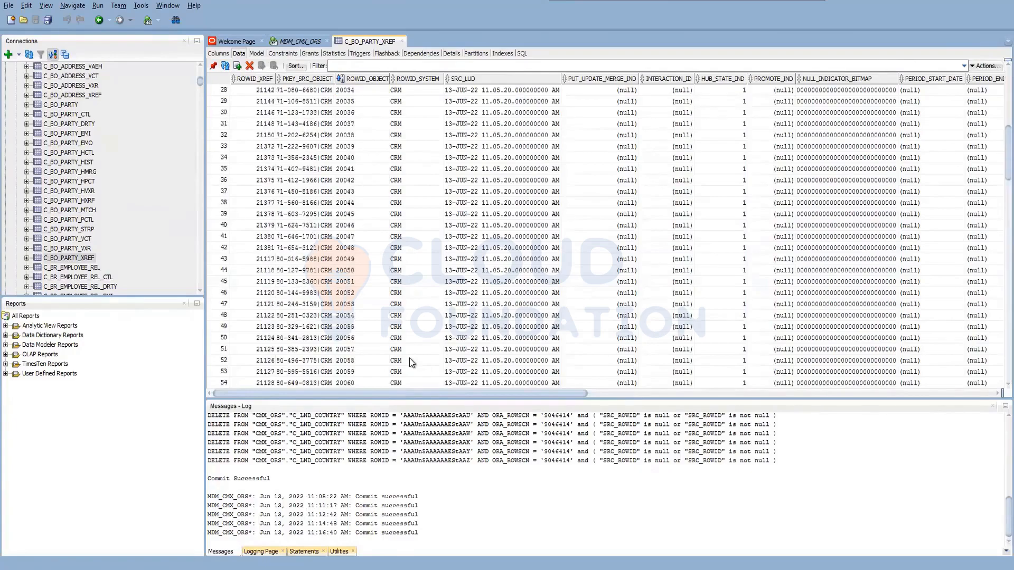
pyautogui.scroll(-16, 363, 355)
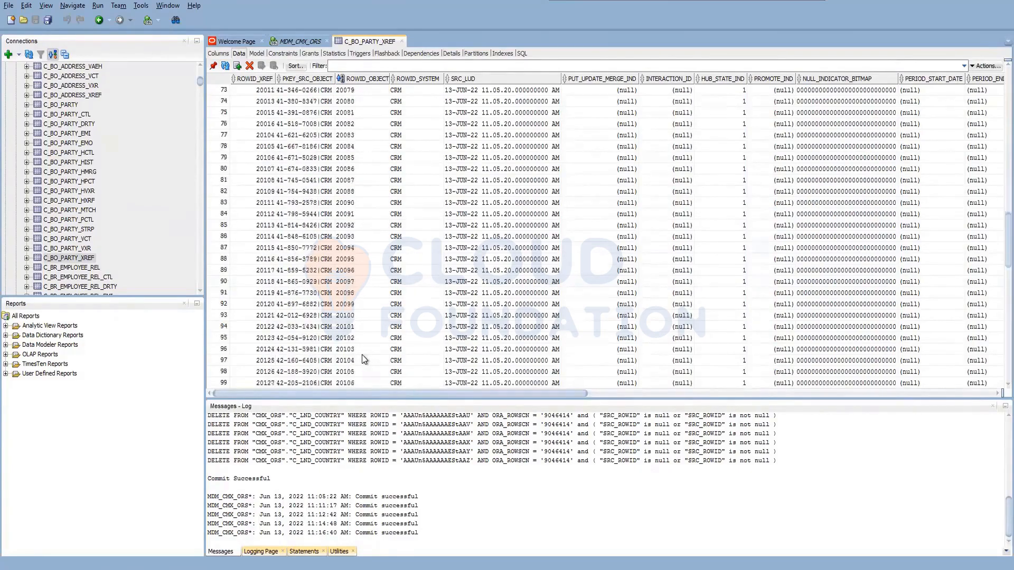
pyautogui.scroll(-8, 363, 358)
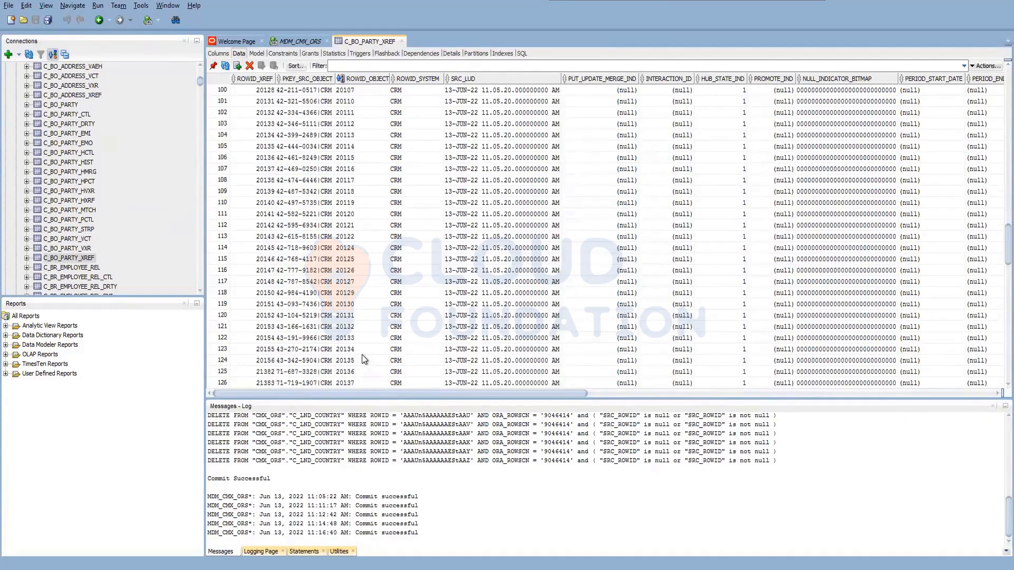
pyautogui.scroll(-10, 364, 359)
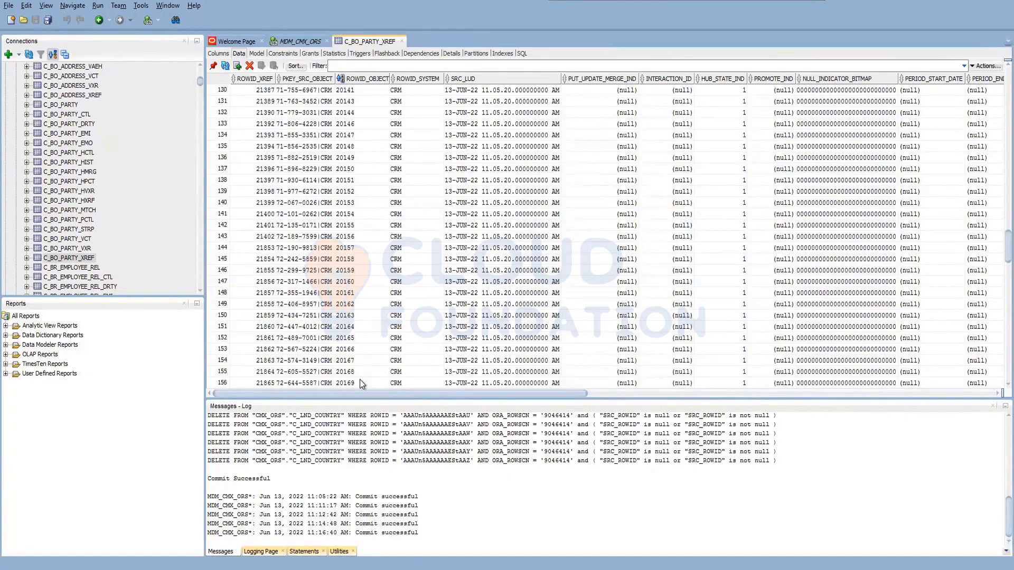
pyautogui.scroll(-5, 368, 313)
pyautogui.scroll(-4, 368, 313)
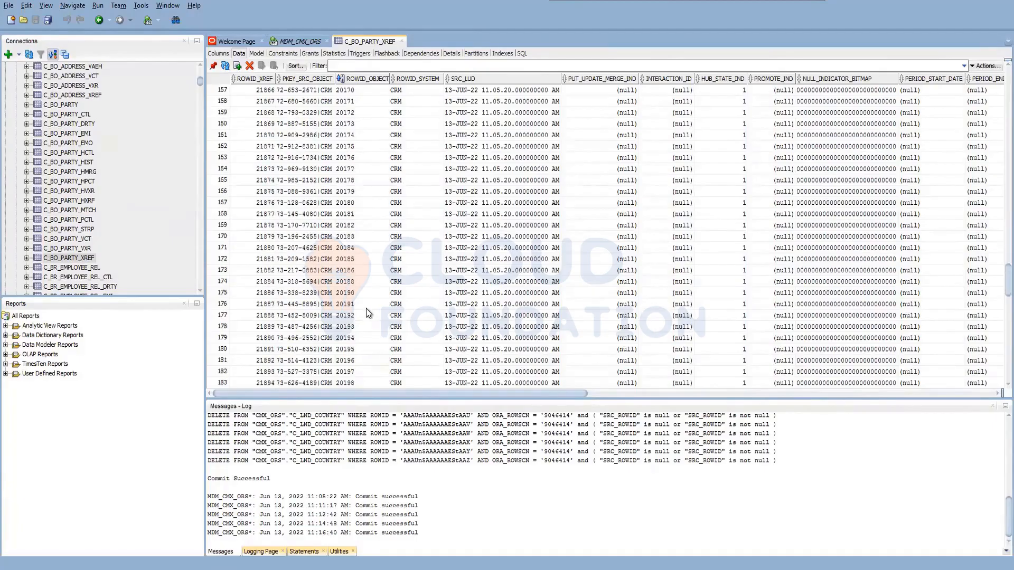
pyautogui.scroll(-7, 367, 311)
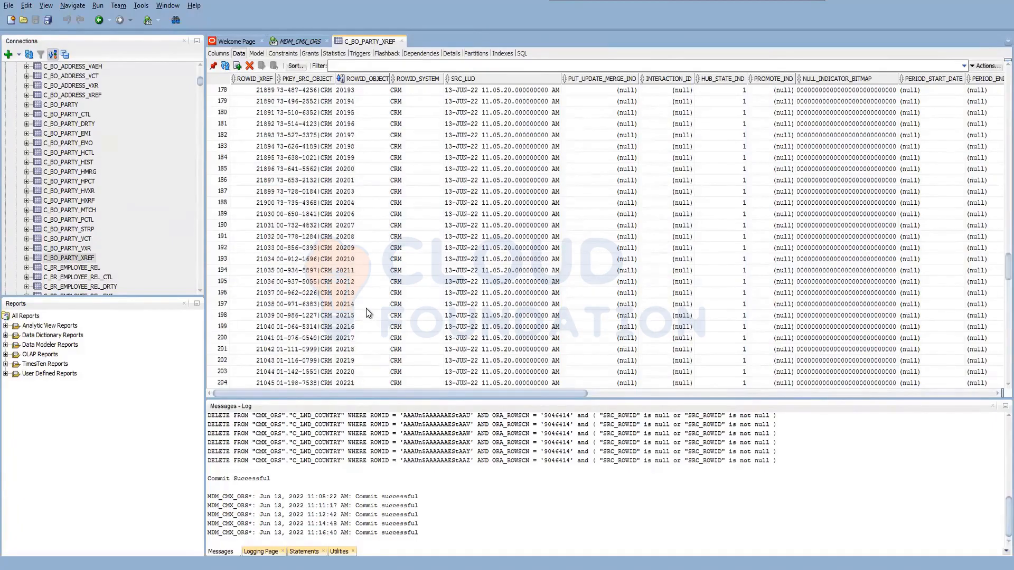
pyautogui.scroll(-9, 367, 312)
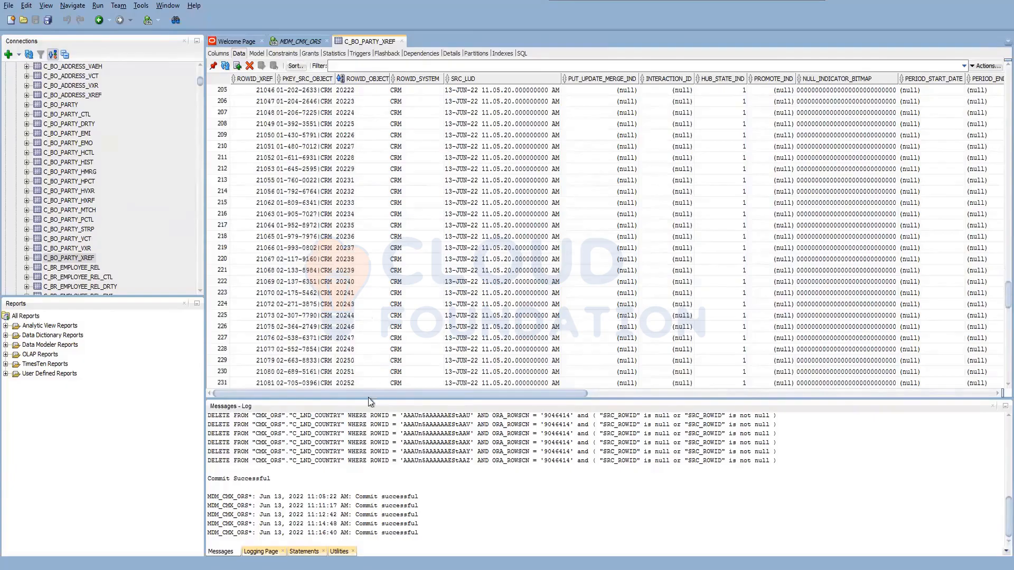
# In the MDM_CMX_ORS worksheet, begin a query below the update statement that selects all columns from C_BO_PARTY_XREF.
pyautogui.click(299, 44)
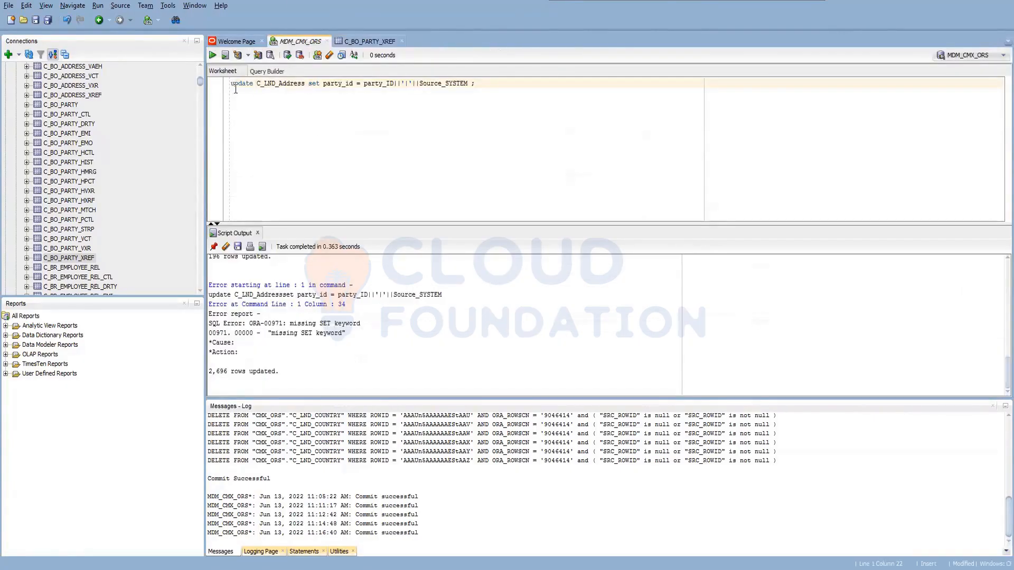
pyautogui.click(487, 88)
pyautogui.press('Return')
pyautogui.press('Return')
pyautogui.press('Return')
pyautogui.write('select ')
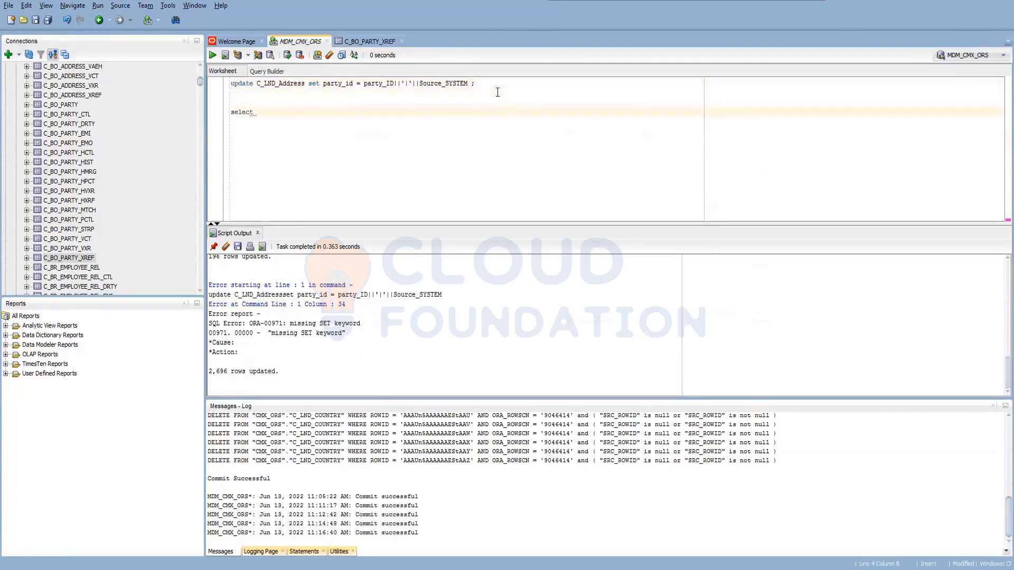
pyautogui.write('* from C_')
pyautogui.write('PARTY')
pyautogui.press('BackSpace')
pyautogui.press('BackSpace')
pyautogui.press('BackSpace')
pyautogui.press('BackSpace')
pyautogui.write('O_PARTY_XREF where')
pyautogui.write('rowi')
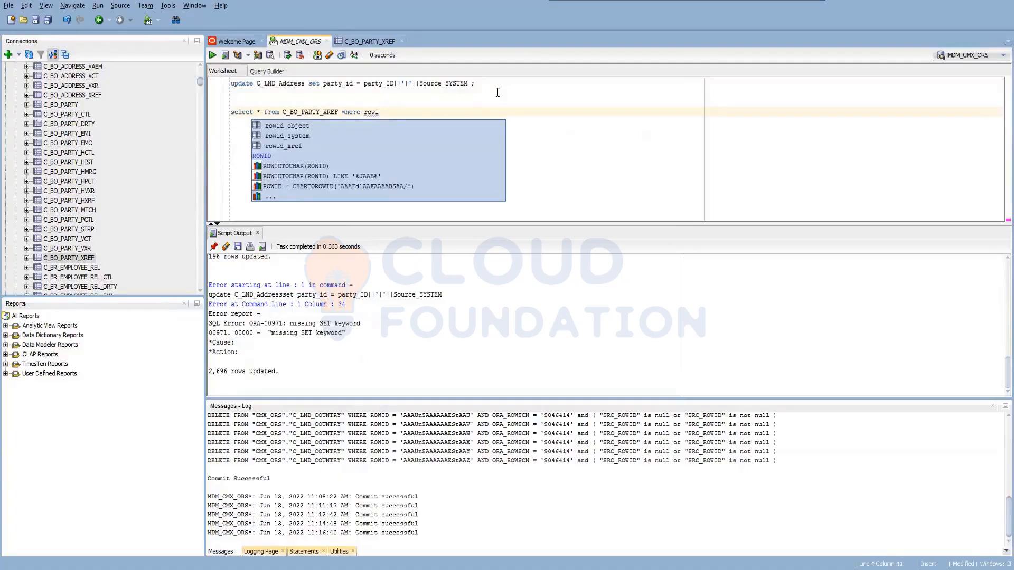
pyautogui.press('Return')
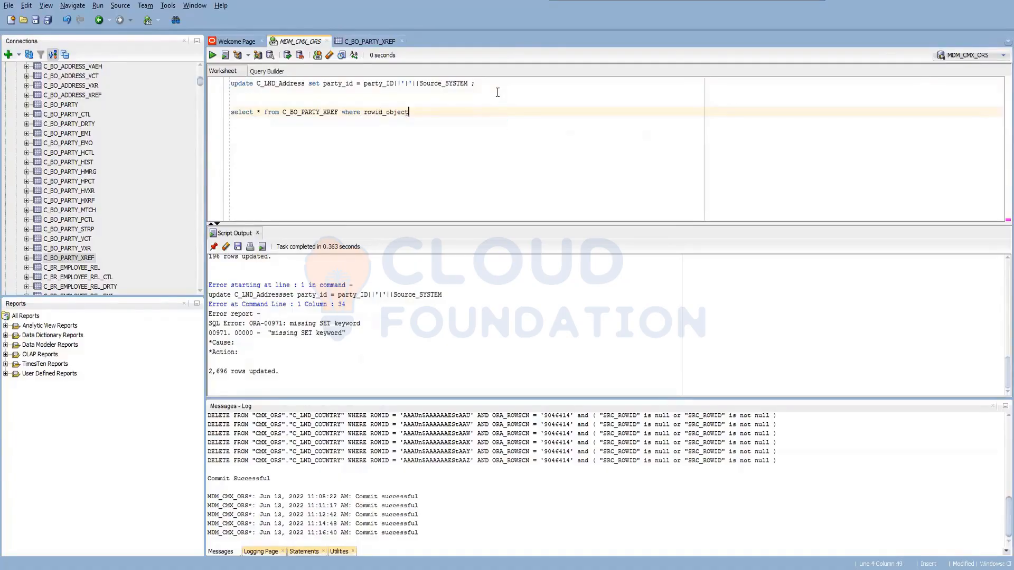
pyautogui.write('in')
pyautogui.write(' (')
pyautogui.write('se')
pyautogui.press('BackSpace')
pyautogui.press('BackSpace')
pyautogui.press('BackSpace')
pyautogui.press('BackSpace')
pyautogui.press('BackSpace')
pyautogui.press('BackSpace')
pyautogui.press('BackSpace')
pyautogui.press('BackSpace')
pyautogui.press('BackSpace')
pyautogui.press('BackSpace')
pyautogui.press('BackSpace')
pyautogui.press('BackSpace')
pyautogui.press('BackSpace')
pyautogui.press('BackSpace')
pyautogui.press('BackSpace')
pyautogui.press('BackSpace')
pyautogui.press('BackSpace')
pyautogui.press('BackSpace')
pyautogui.press('BackSpace')
pyautogui.press('BackSpace')
pyautogui.press('BackSpace')
pyautogui.press('BackSpace')
pyautogui.press('BackSpace')
# Group the C_BO_PARTY_XREF query by rowid_object and rowid_system.
pyautogui.write('group by rowid')
pyautogui.press('Return')
pyautogui.write(',rowi')
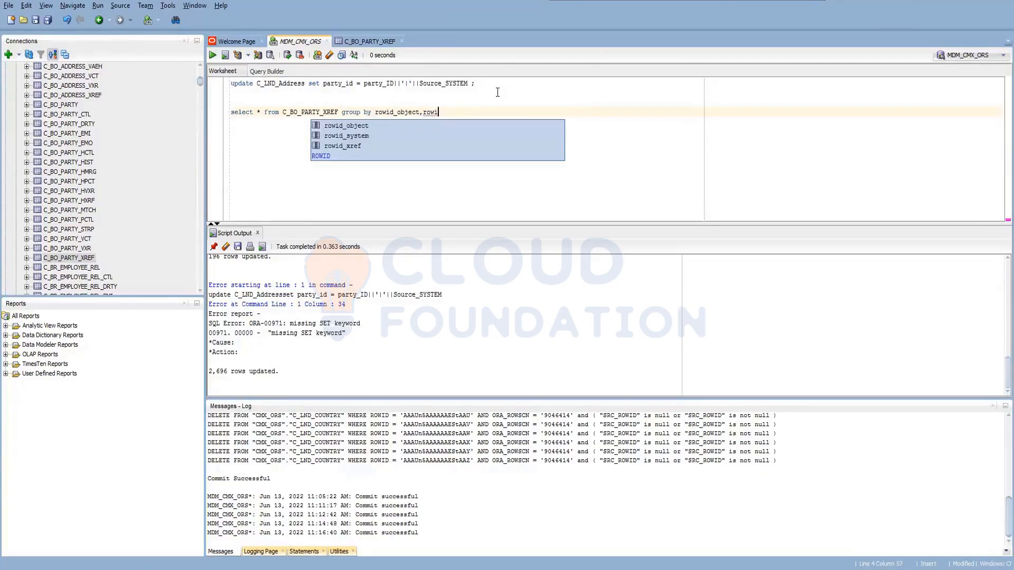
pyautogui.press('Down')
pyautogui.press('Return')
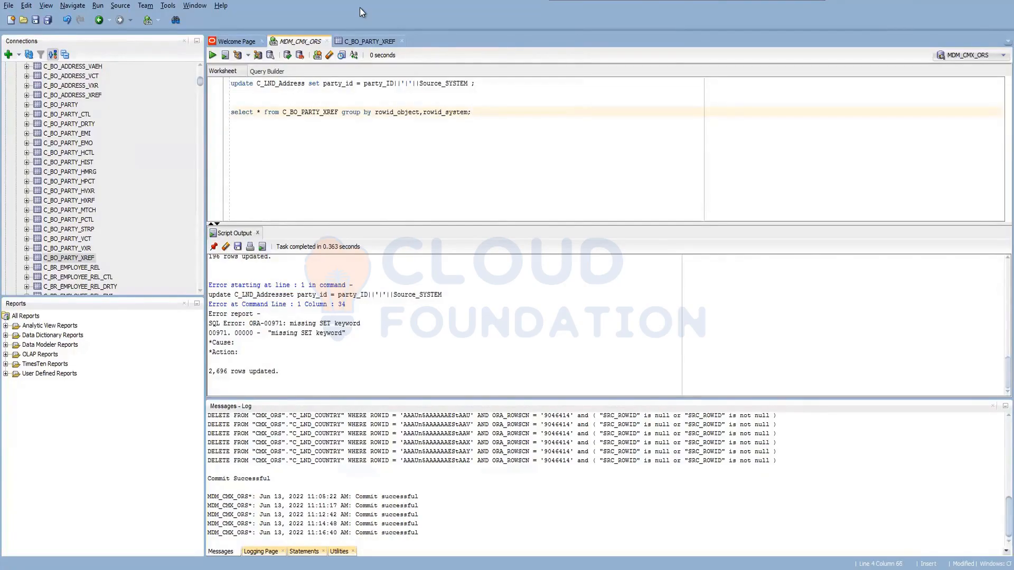
# Replace the asterisk in the select list with rowid_object and count(rowid_object).
pyautogui.press('Home')
pyautogui.press('Right')
pyautogui.press('Right')
pyautogui.press('Right')
pyautogui.press('Right')
pyautogui.press('Right')
pyautogui.press('Right')
pyautogui.press('Right')
pyautogui.press('Right')
pyautogui.press('BackSpace')
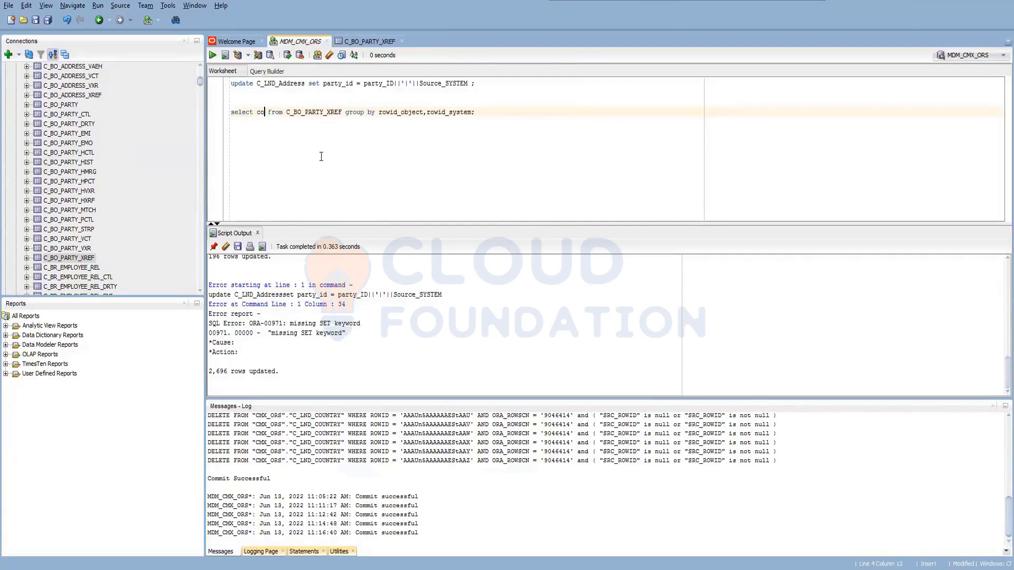
pyautogui.write('c')
pyautogui.press('BackSpace')
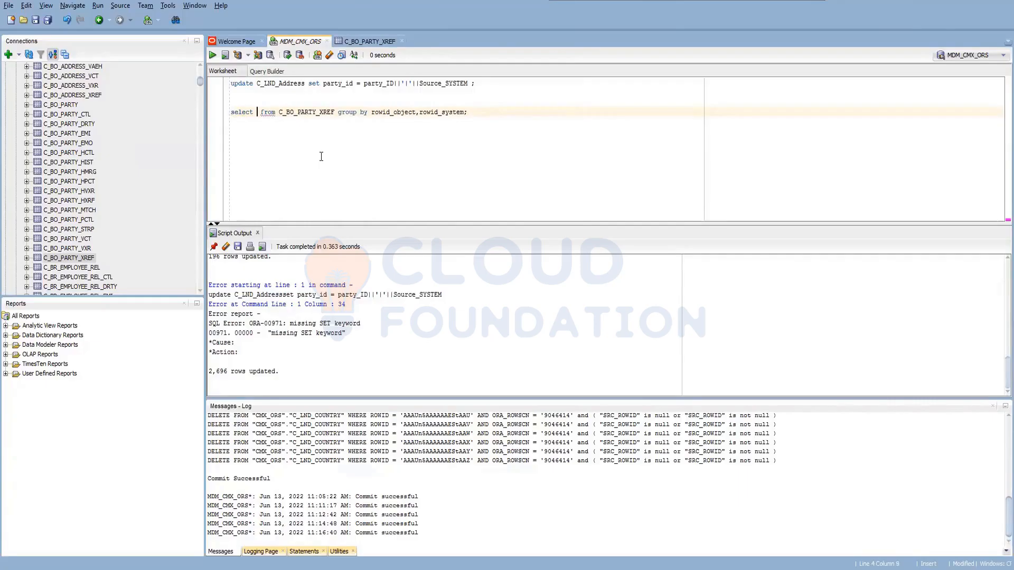
pyautogui.write('rowid_object,')
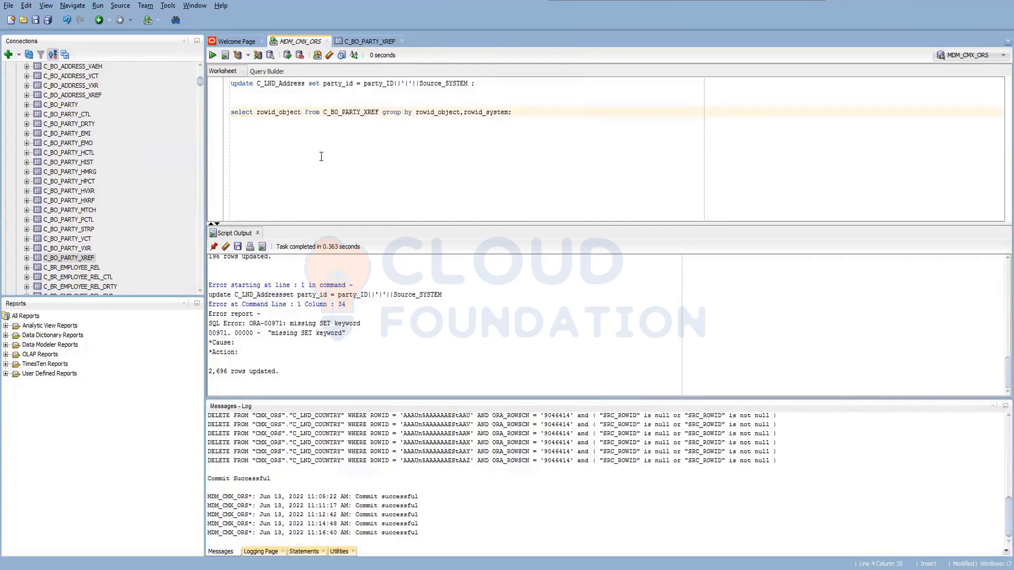
pyautogui.write(' count')
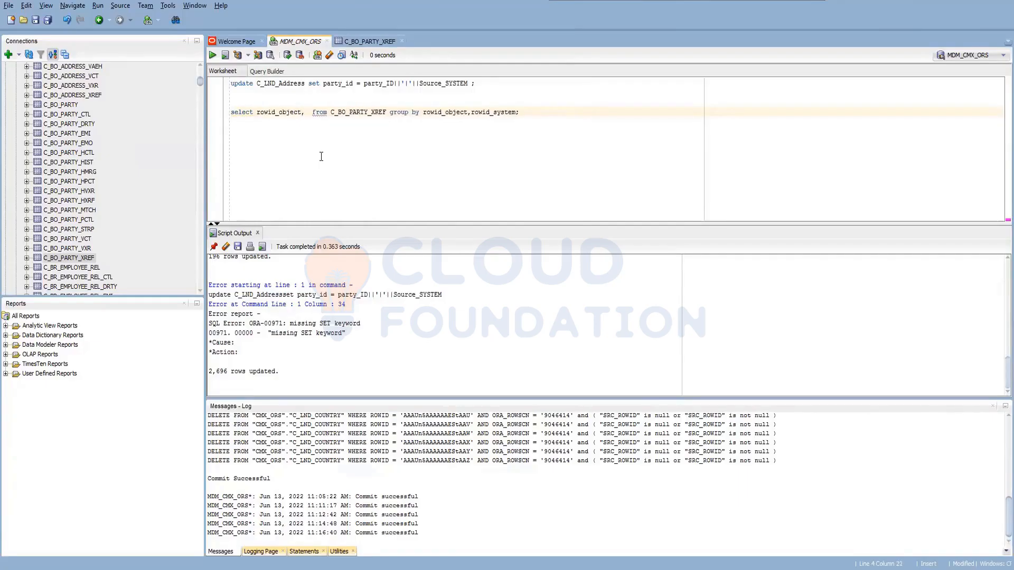
pyautogui.press('Escape')
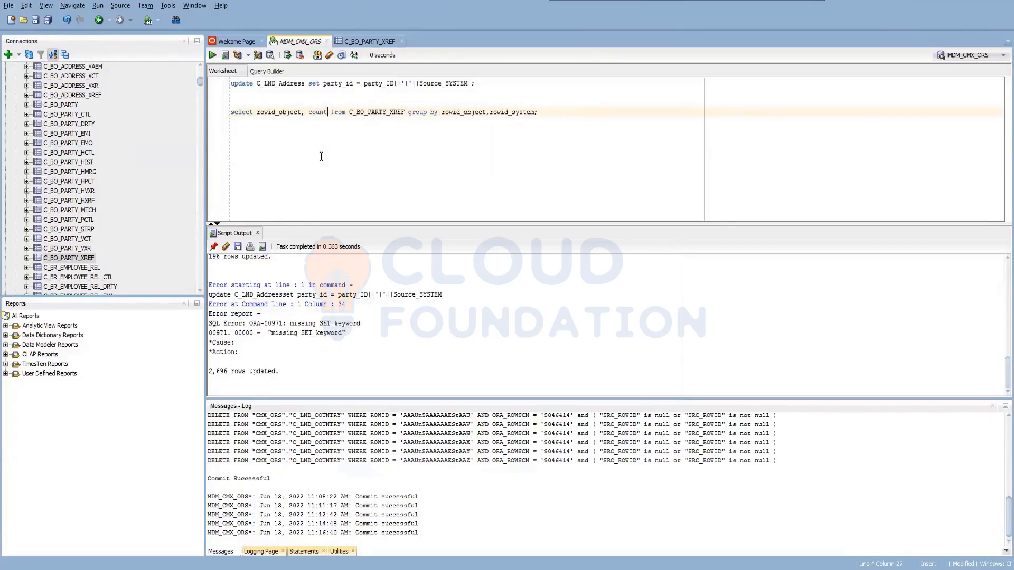
pyautogui.write('(r')
pyautogui.write('owid_o')
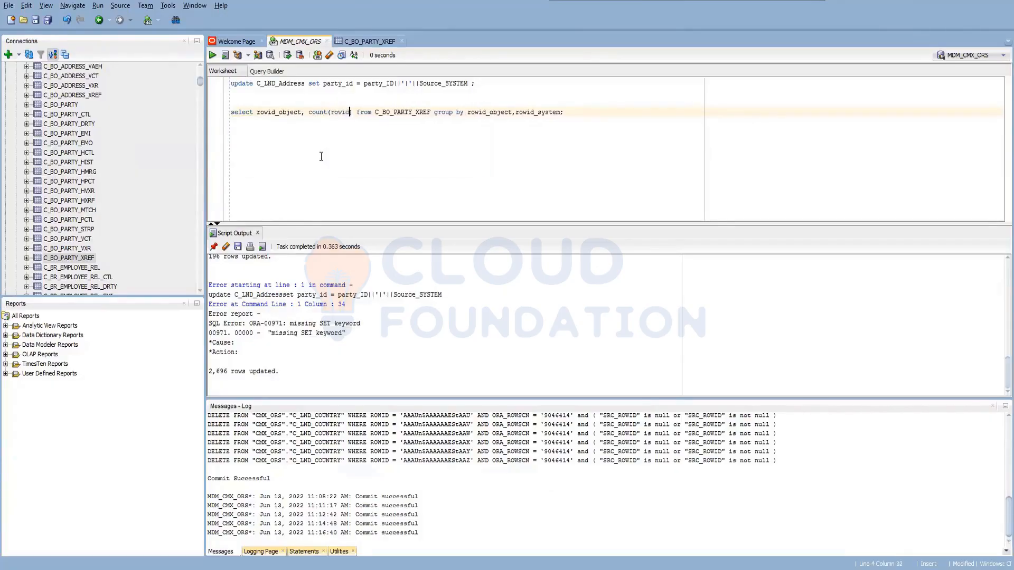
pyautogui.write('bject')
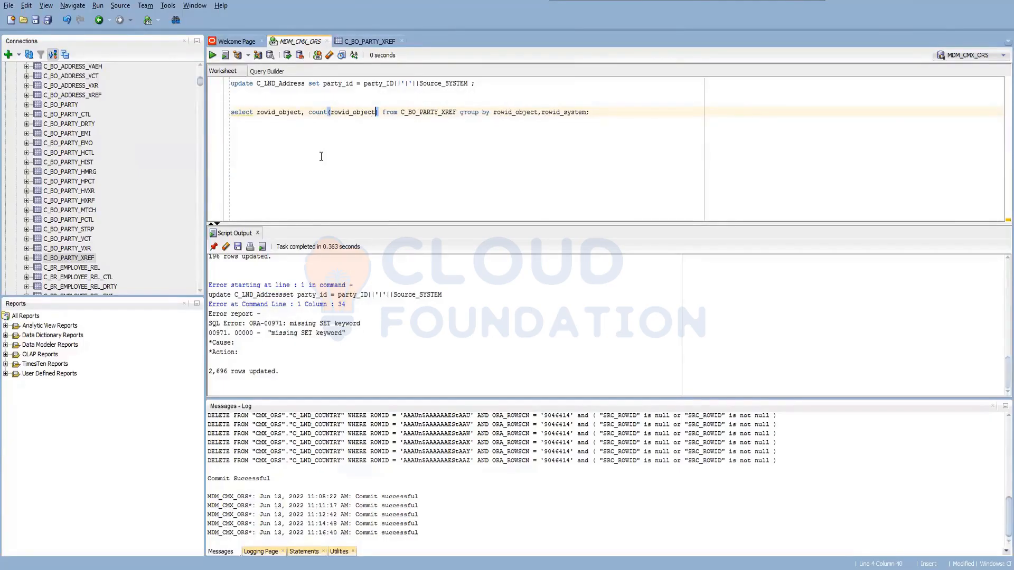
# Run the grouped C_BO_PARTY_XREF query and sort its result by the COUNT(ROWID_OBJECT) column.
pyautogui.hotkey('ctrl', 'Return')
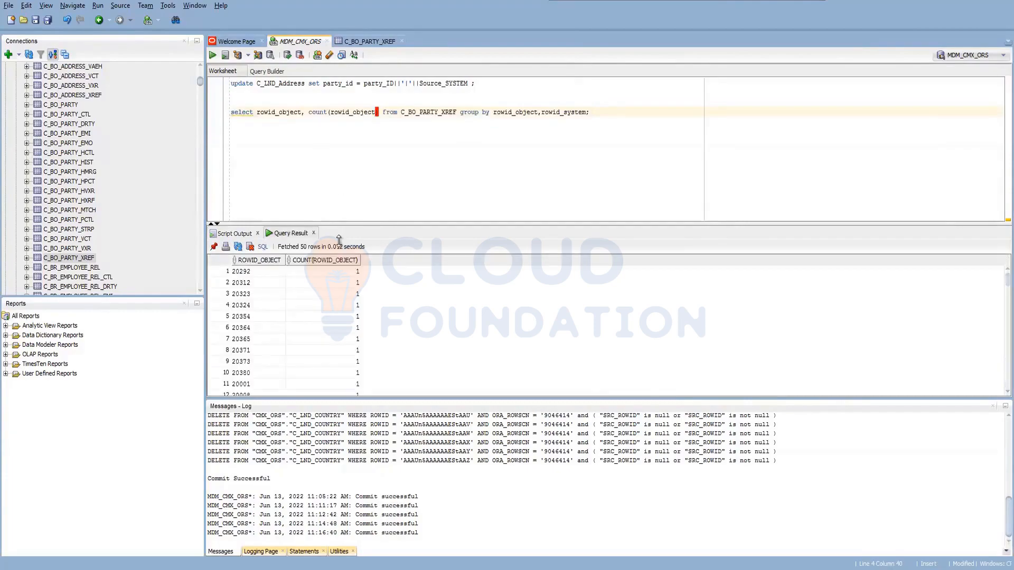
pyautogui.click(337, 259)
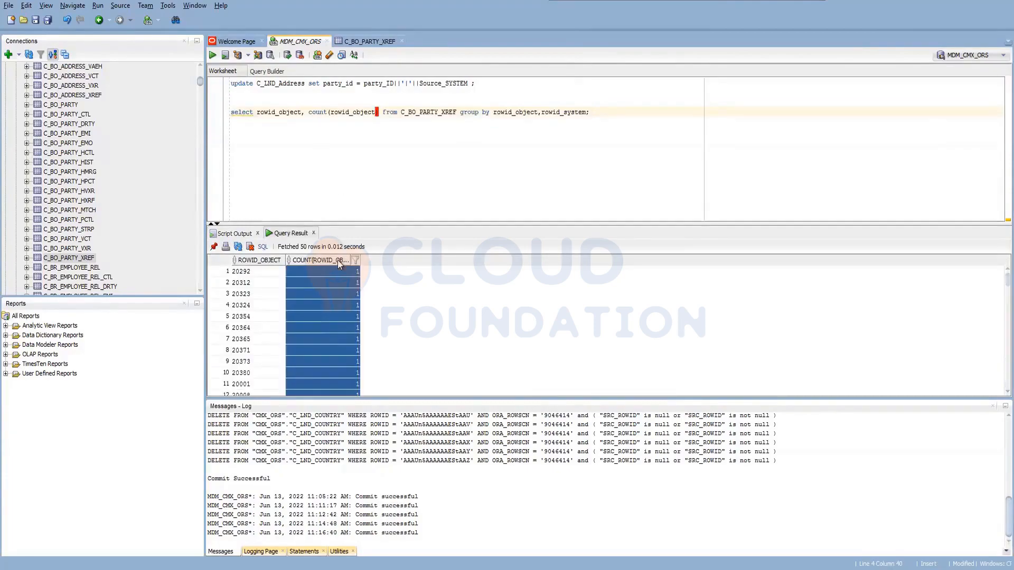
pyautogui.doubleClick(344, 262)
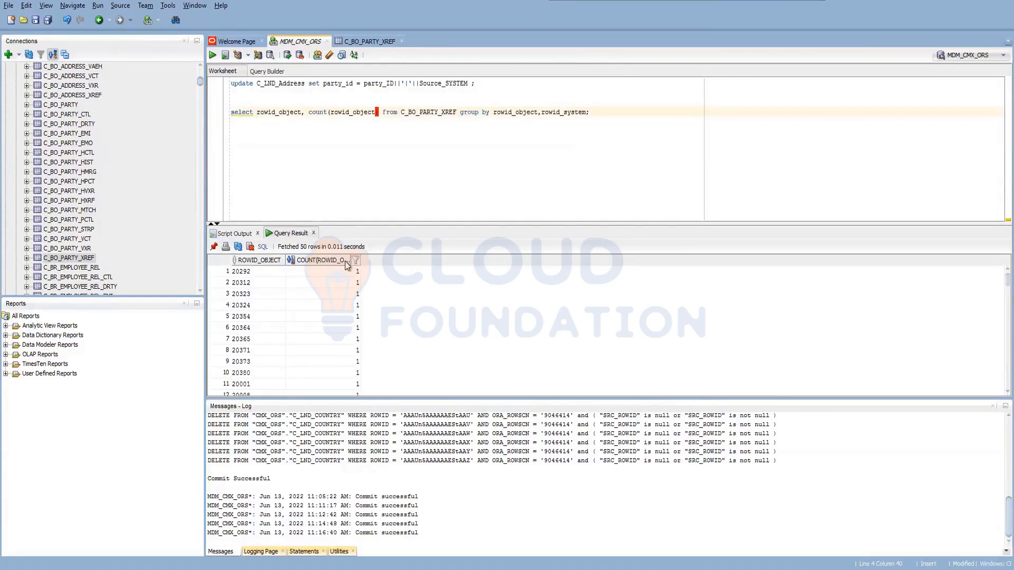
pyautogui.click(344, 260)
pyautogui.doubleClick(345, 261)
# Switch back to Batch Viewer and check the queued for automerge metric of the BO Party match and merge run.
pyautogui.moveTo(143, 568)
pyautogui.click(144, 539)
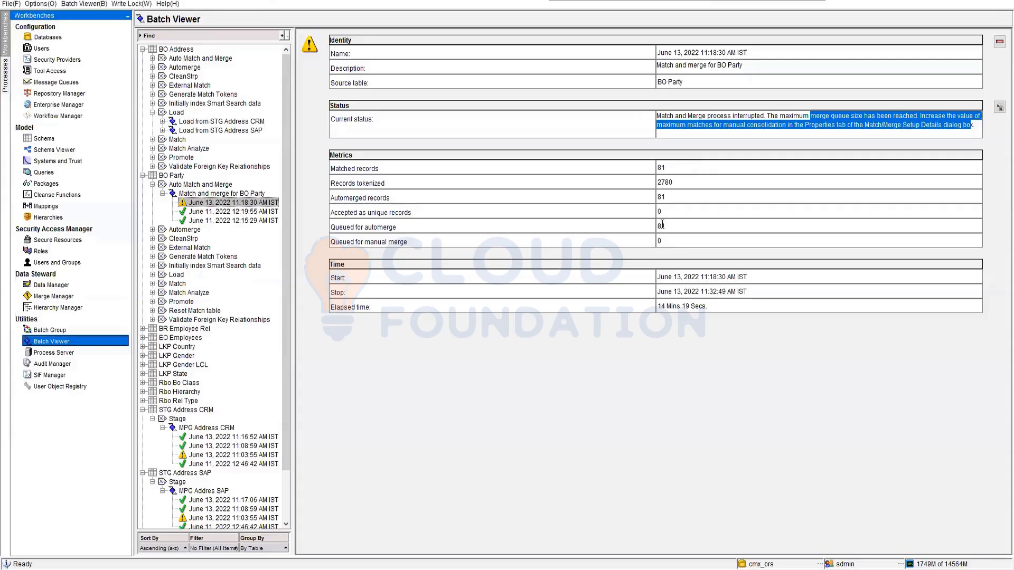
pyautogui.doubleClick(658, 226)
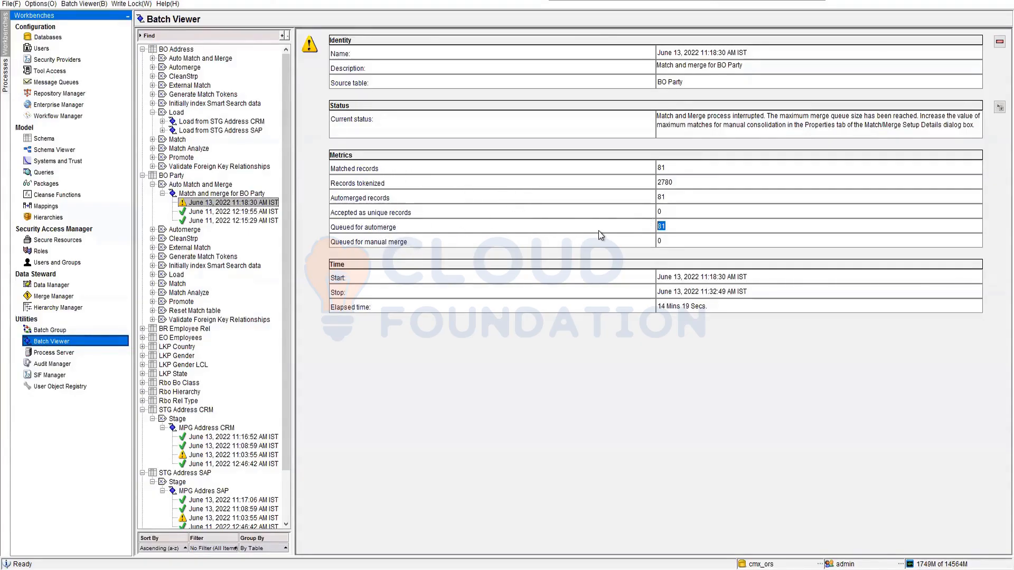
# Expand BO Party's Automerge batch history and examine the June 13, 2022 11:32:48 AM run and the list of earlier runs.
pyautogui.click(153, 230)
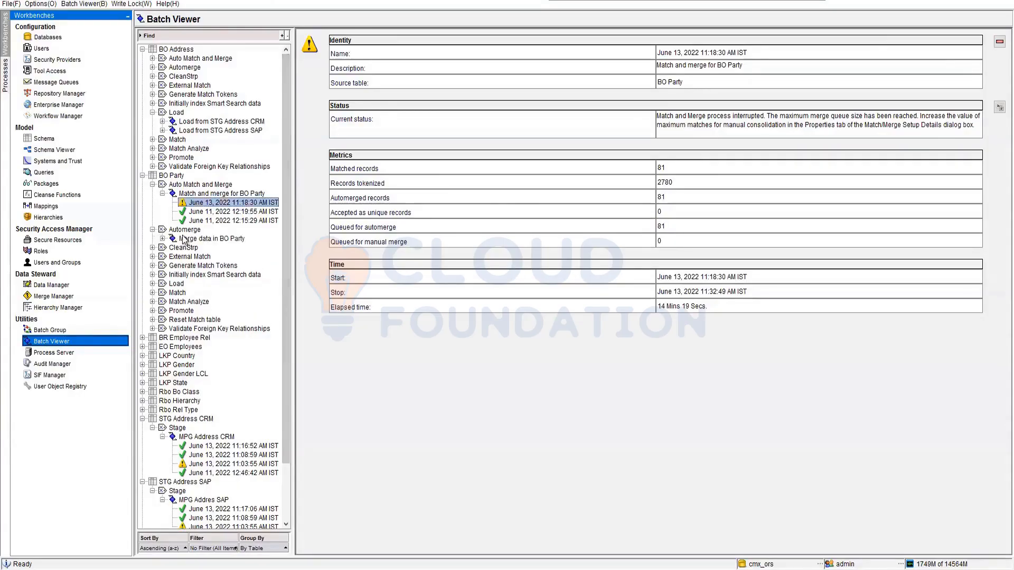
pyautogui.click(185, 239)
pyautogui.click(162, 238)
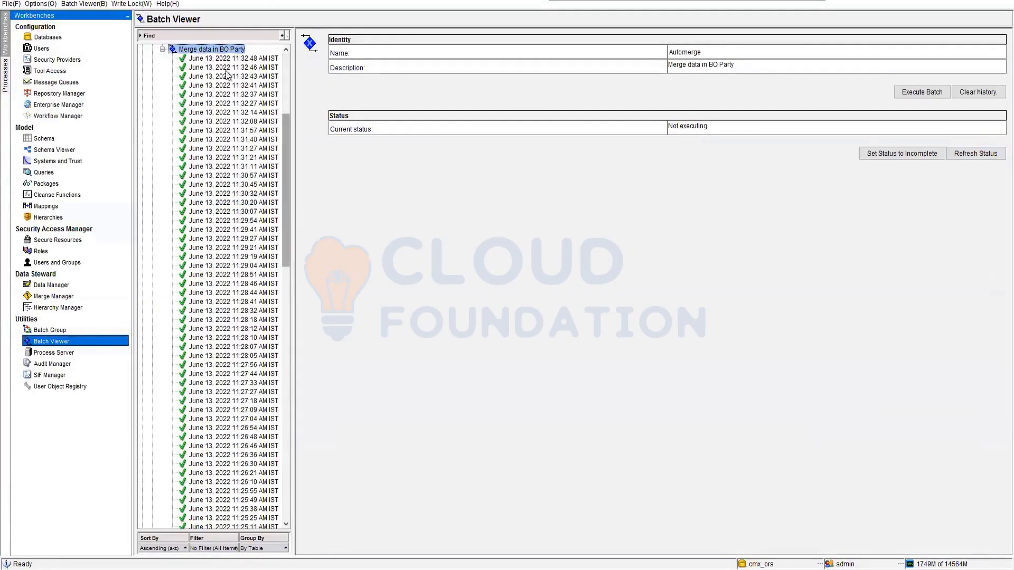
pyautogui.click(220, 59)
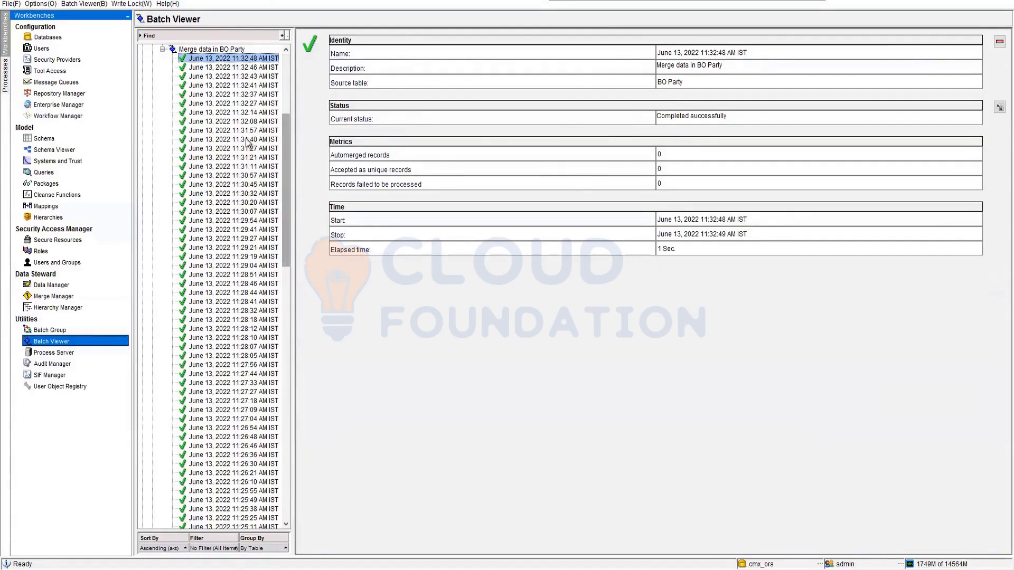
pyautogui.scroll(-6, 240, 209)
pyautogui.scroll(-20, 240, 208)
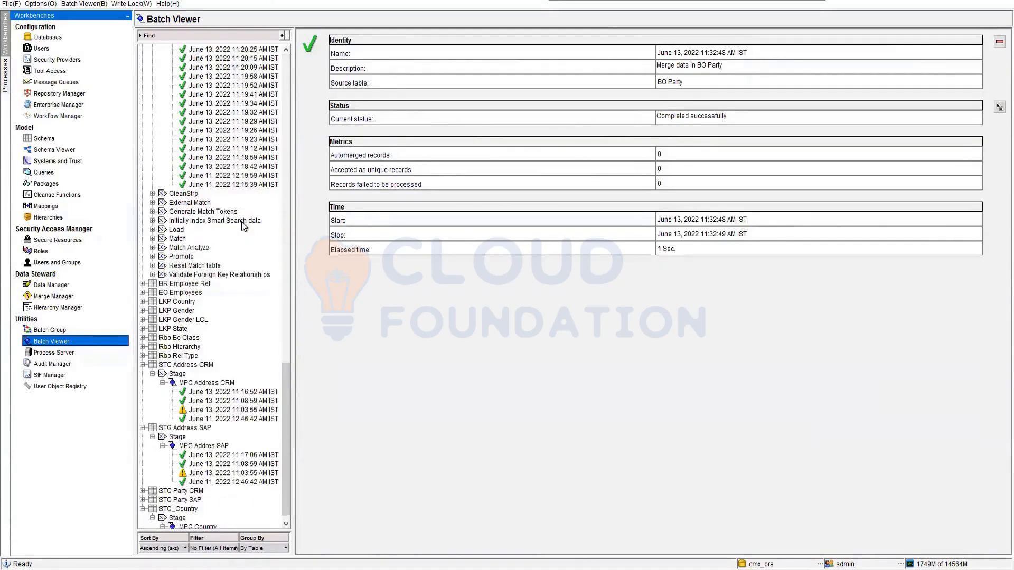
# Execute the Merge data in BO Party batch under BO Party's Automerge jobs.
pyautogui.scroll(10, 243, 225)
pyautogui.scroll(20, 243, 226)
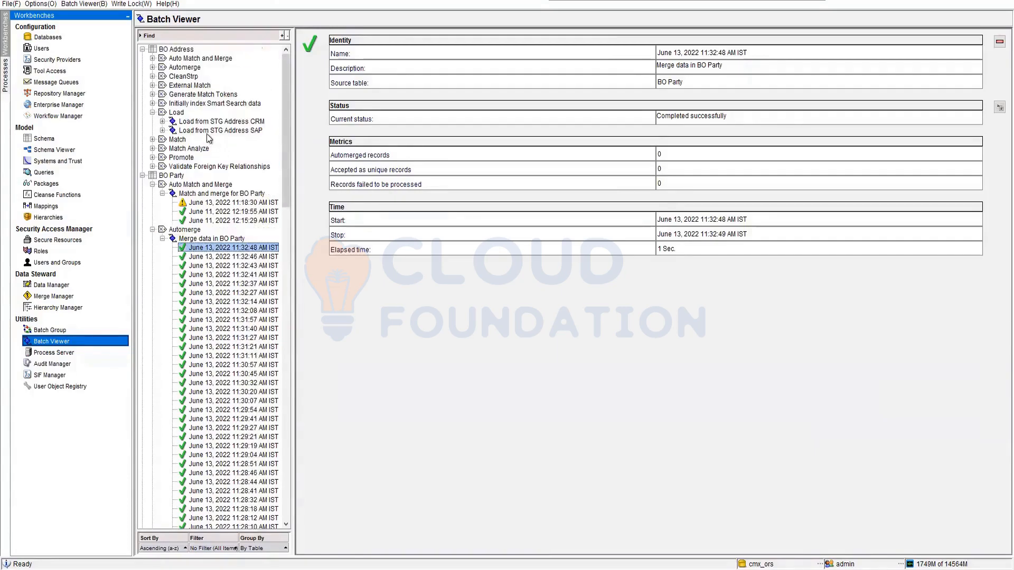
pyautogui.click(214, 239)
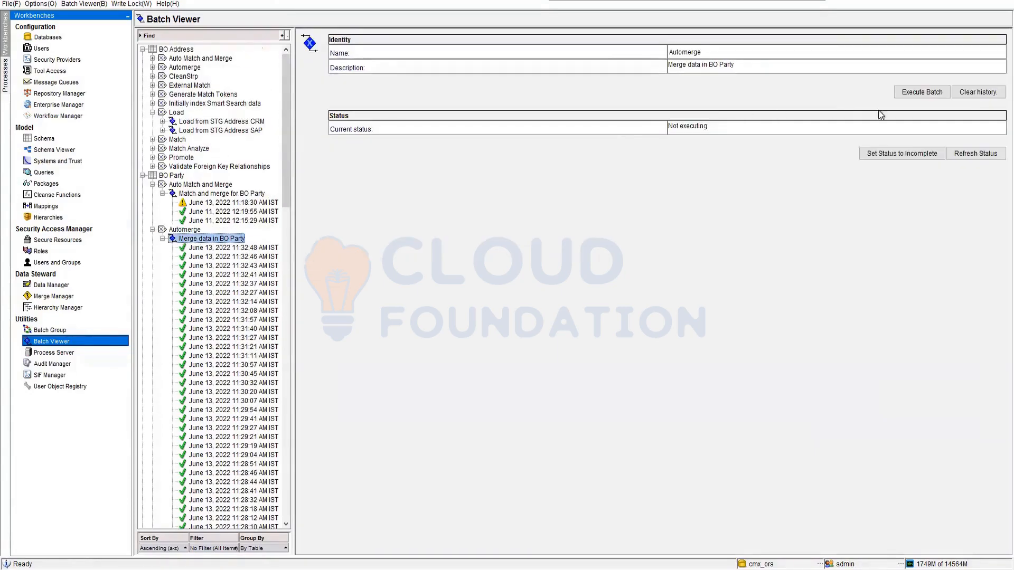
pyautogui.click(919, 95)
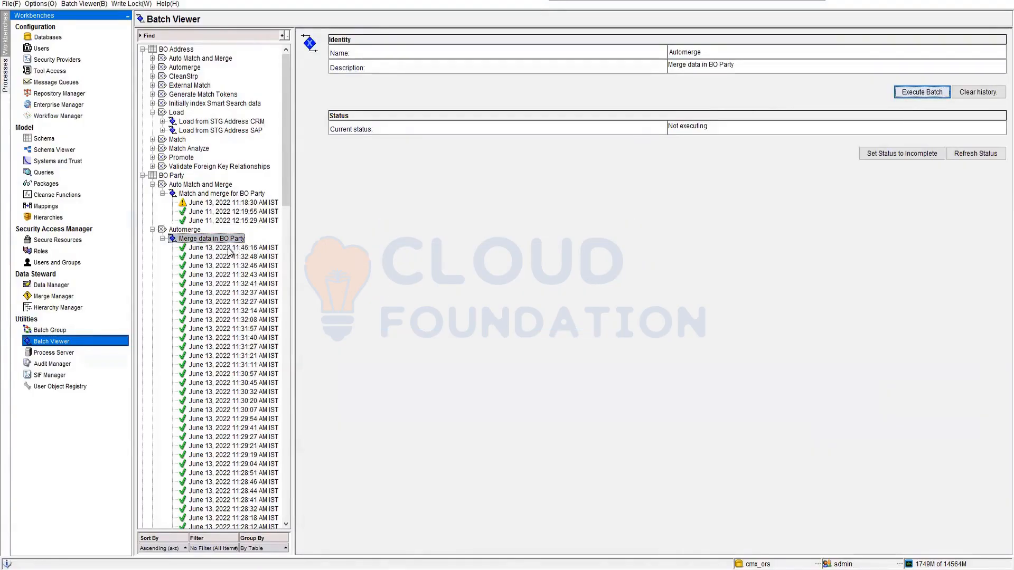
# Check the metrics of the newest BO Party automerge run and the June 13, 2022 11:18:30 AM match and merge run.
pyautogui.click(229, 248)
pyautogui.scroll(-4, 286, 419)
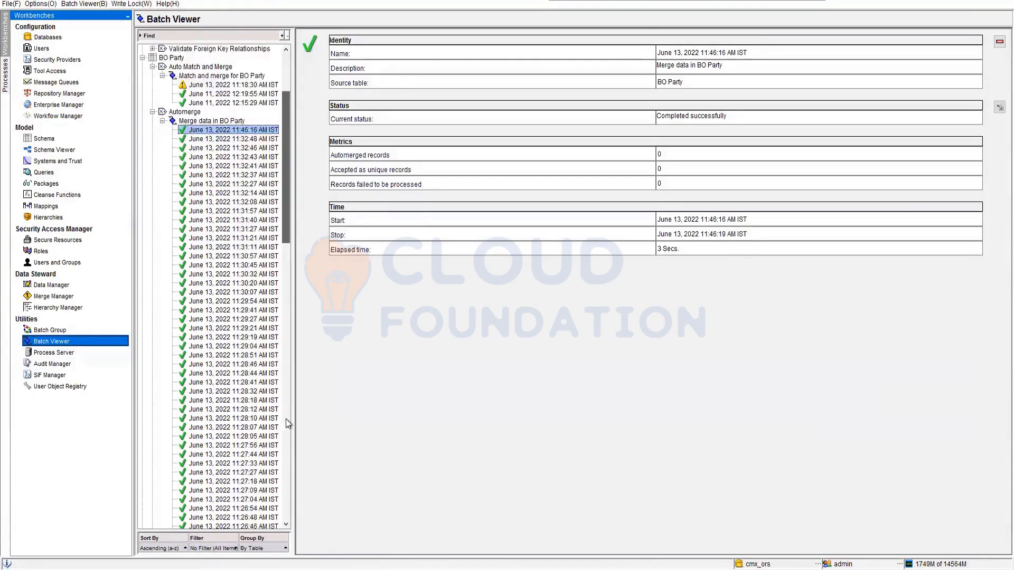
pyautogui.moveTo(286, 420); pyautogui.dragTo(286, 95)
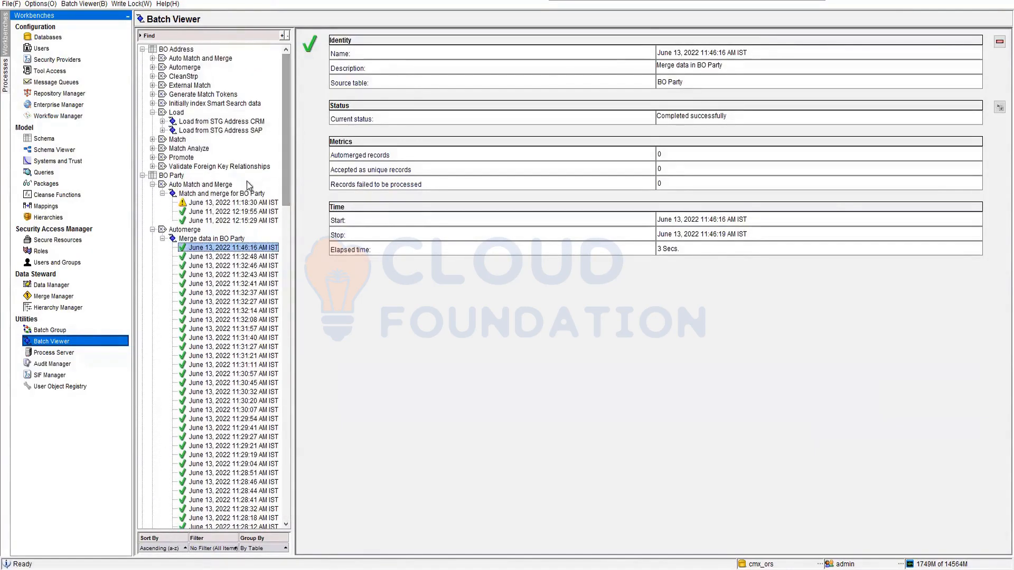
pyautogui.click(226, 203)
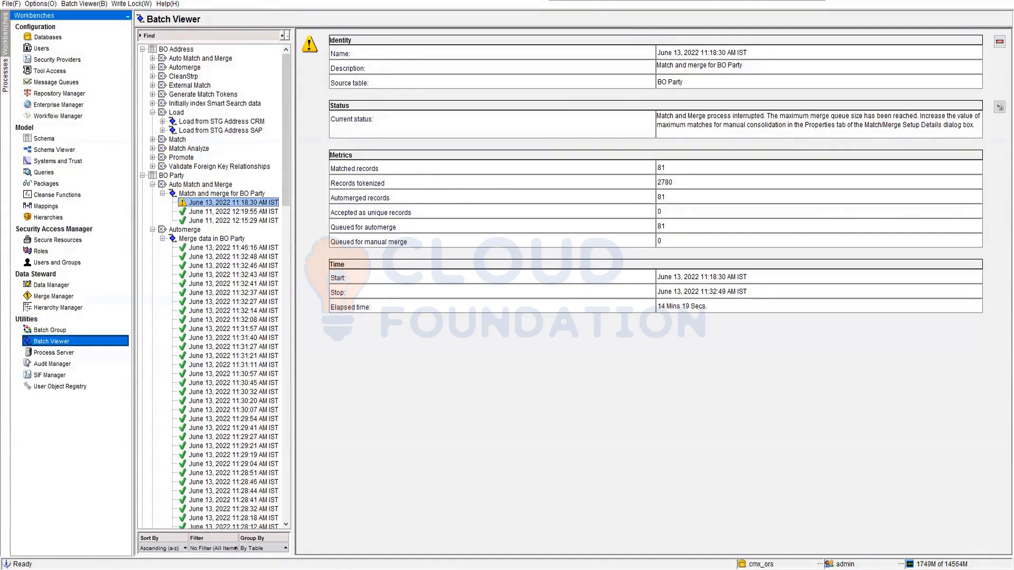
# Switch to SQL Developer and check the data in the C_BO_PARTY_MTCH and C_BO_PARTY_STRP tables.
pyautogui.hotkey('alt', 'Tab')
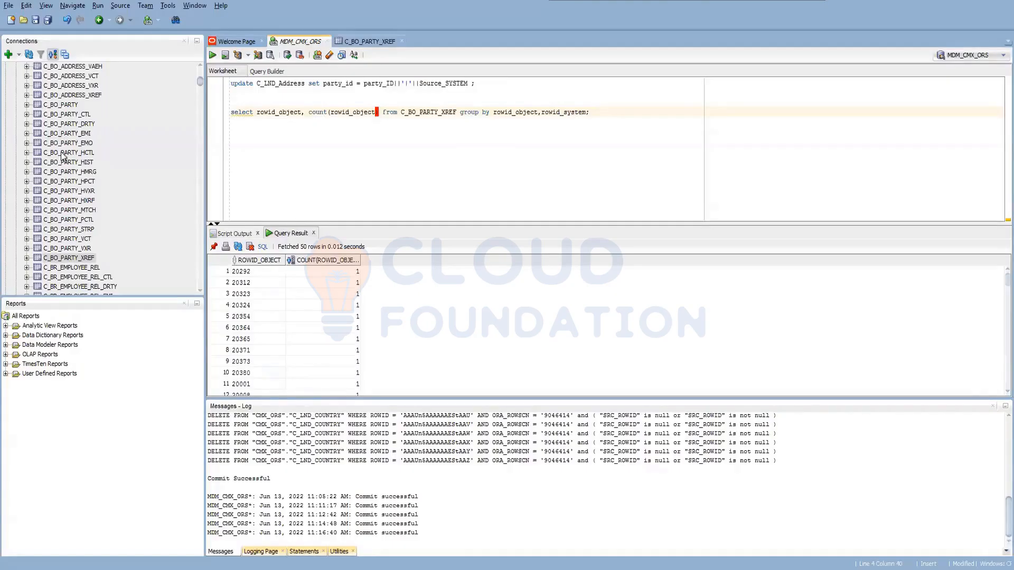
pyautogui.click(77, 210)
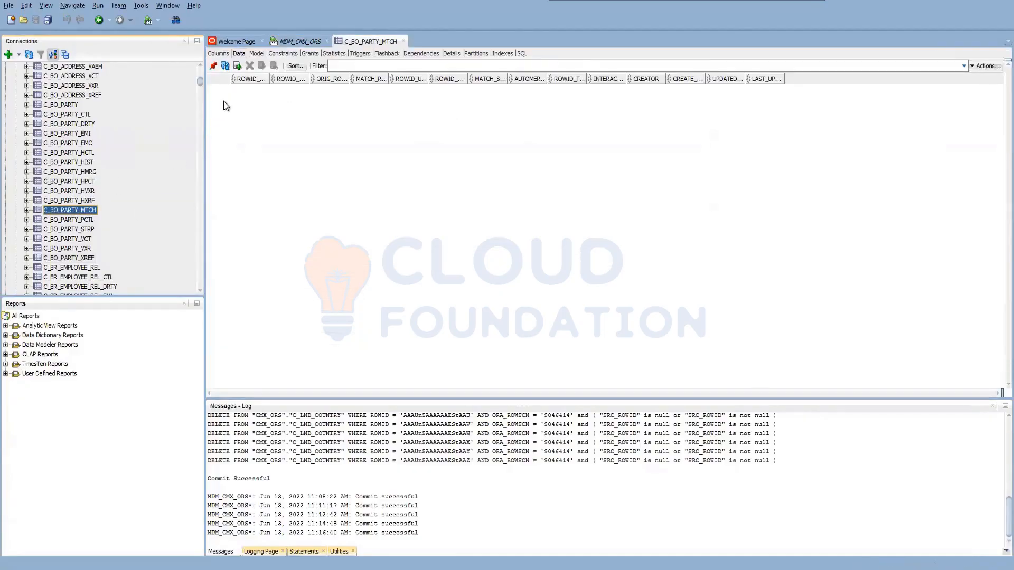
pyautogui.click(226, 66)
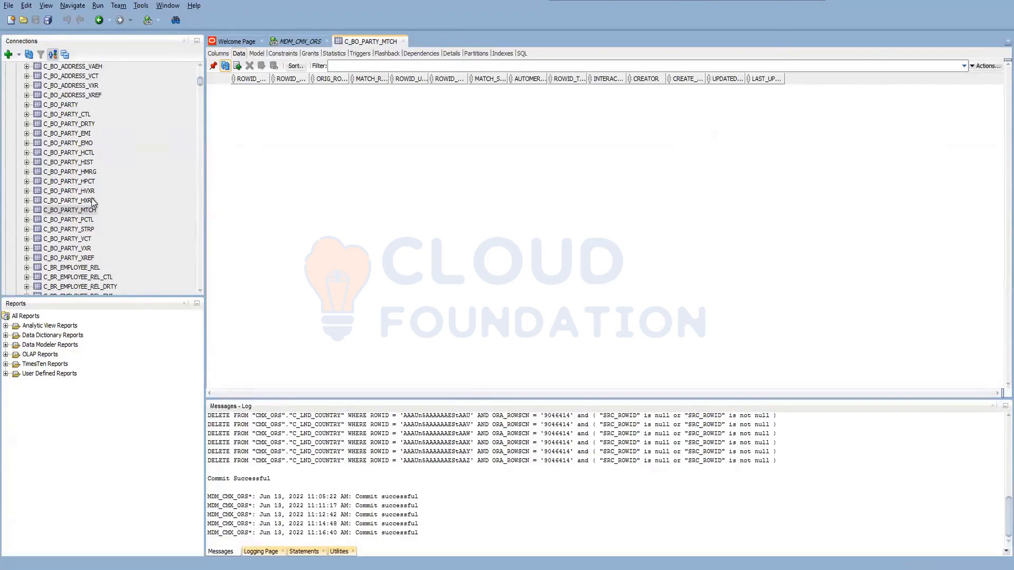
pyautogui.click(83, 232)
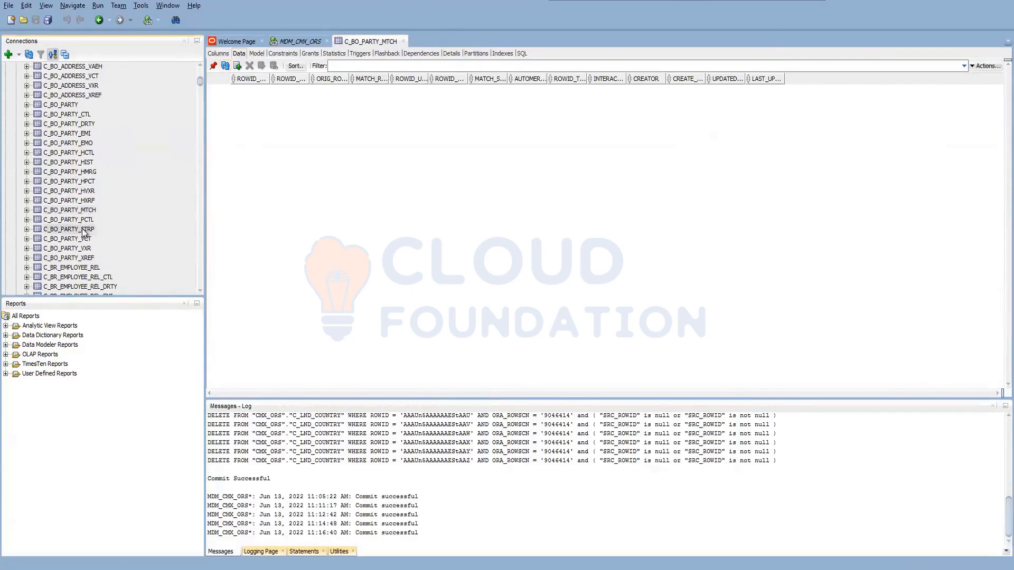
pyautogui.click(83, 230)
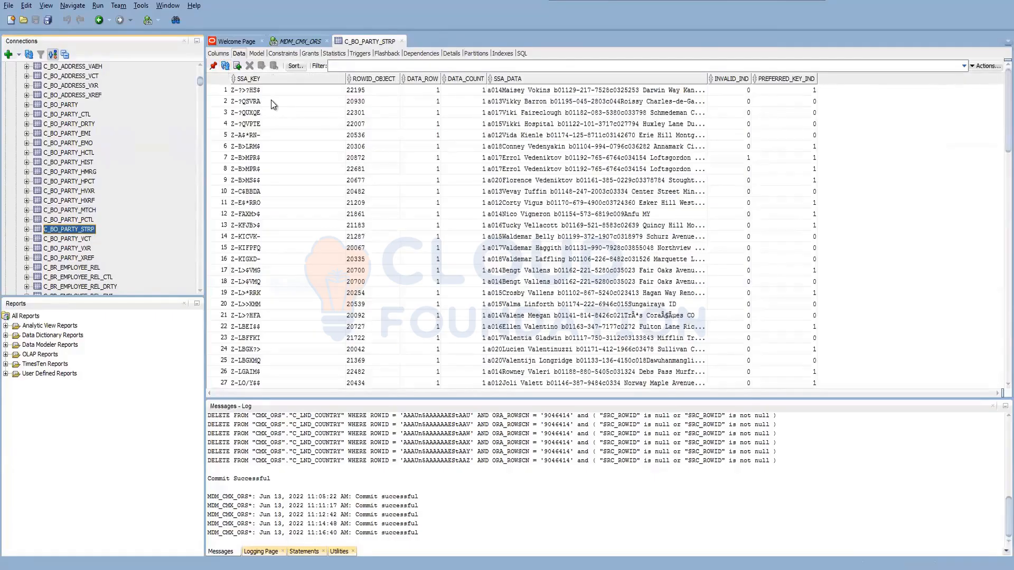
pyautogui.click(78, 210)
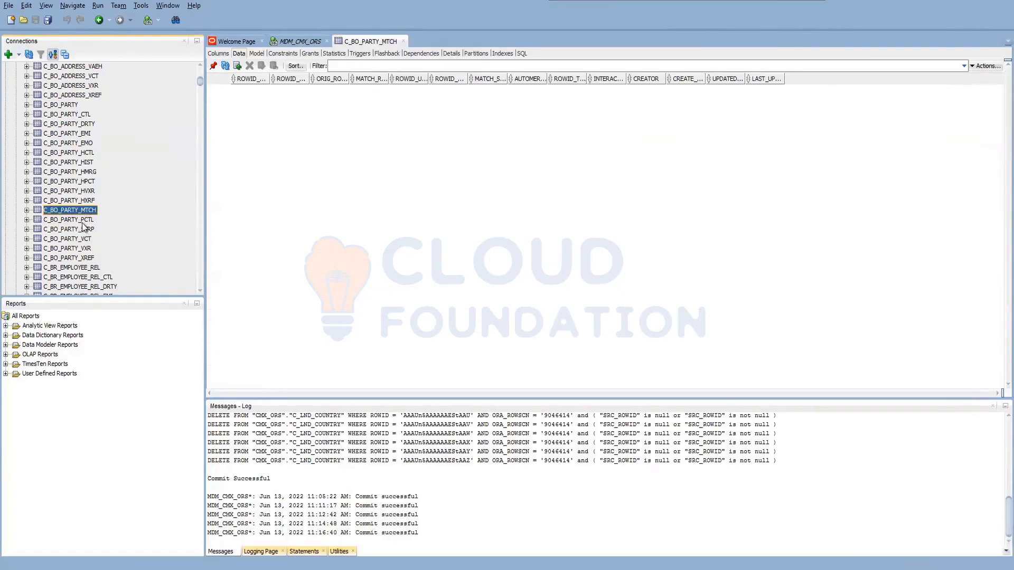
# Open the C_BO_PARTY_HMRG table and examine its merge history rows, including the MERGE_OPERATION_ID and ORIG_TGT_ROWID_OBJECT columns.
pyautogui.click(80, 173)
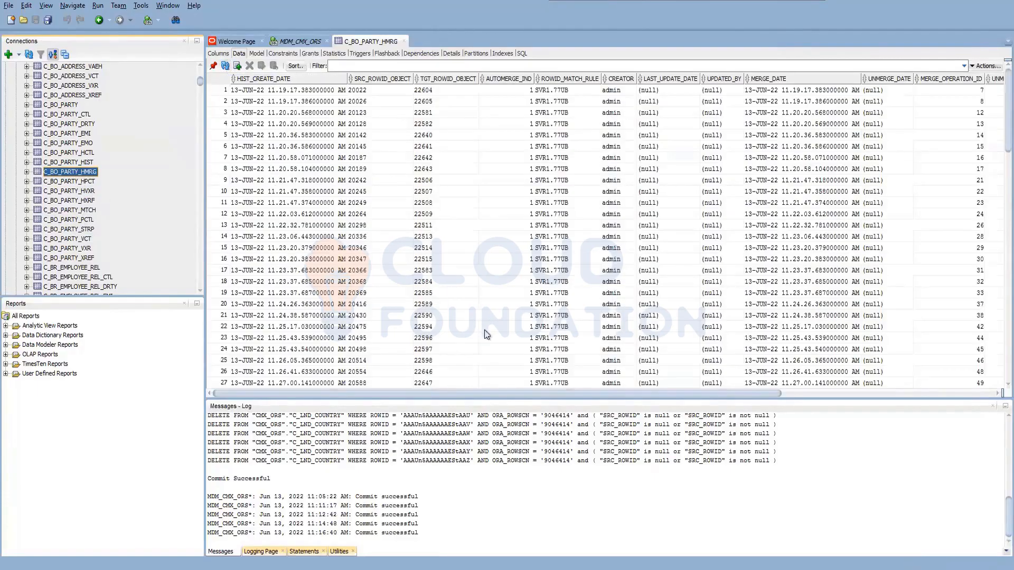
pyautogui.scroll(-1, 482, 292)
pyautogui.scroll(-13, 483, 291)
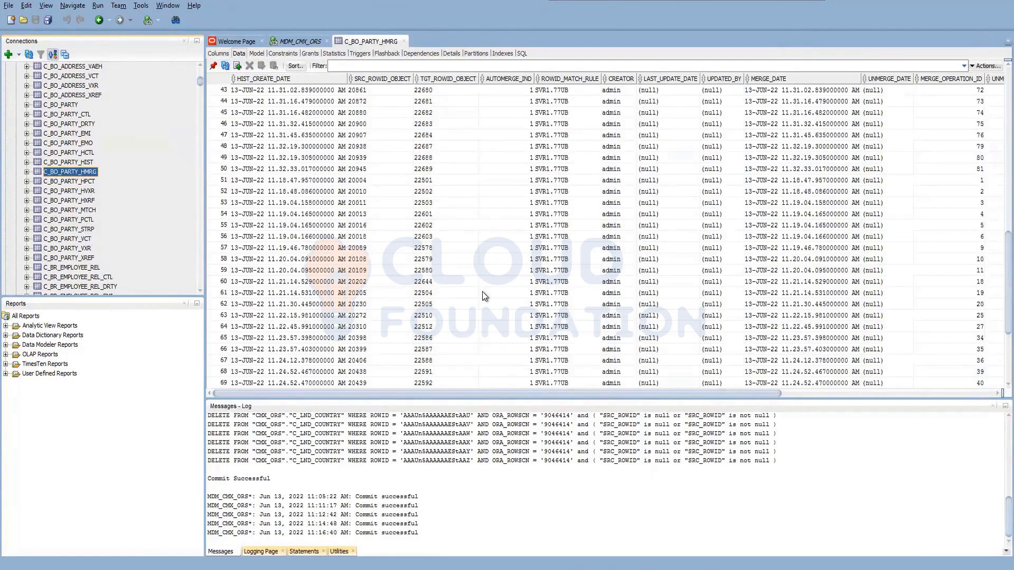
pyautogui.scroll(-4, 531, 307)
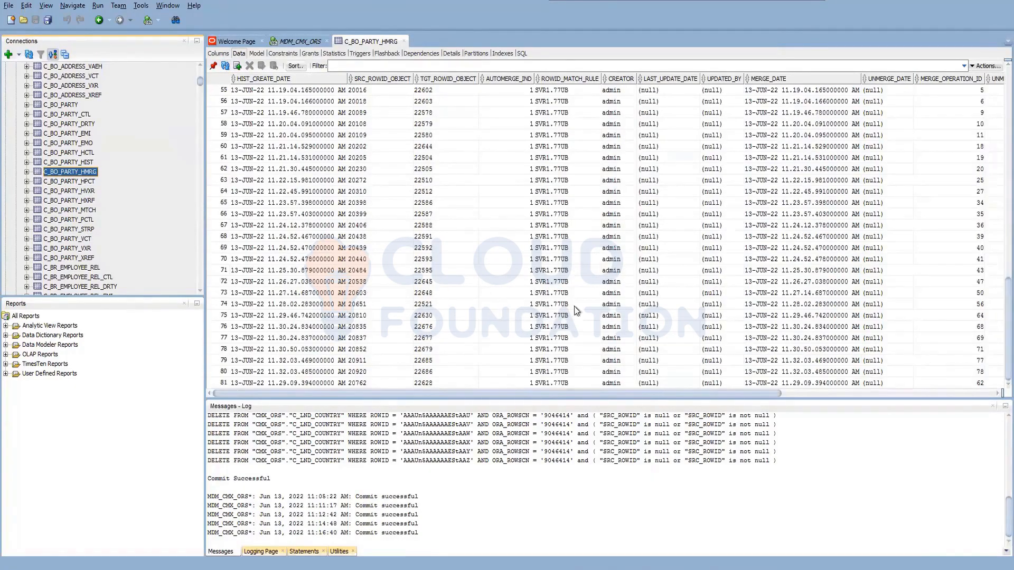
pyautogui.click(947, 102)
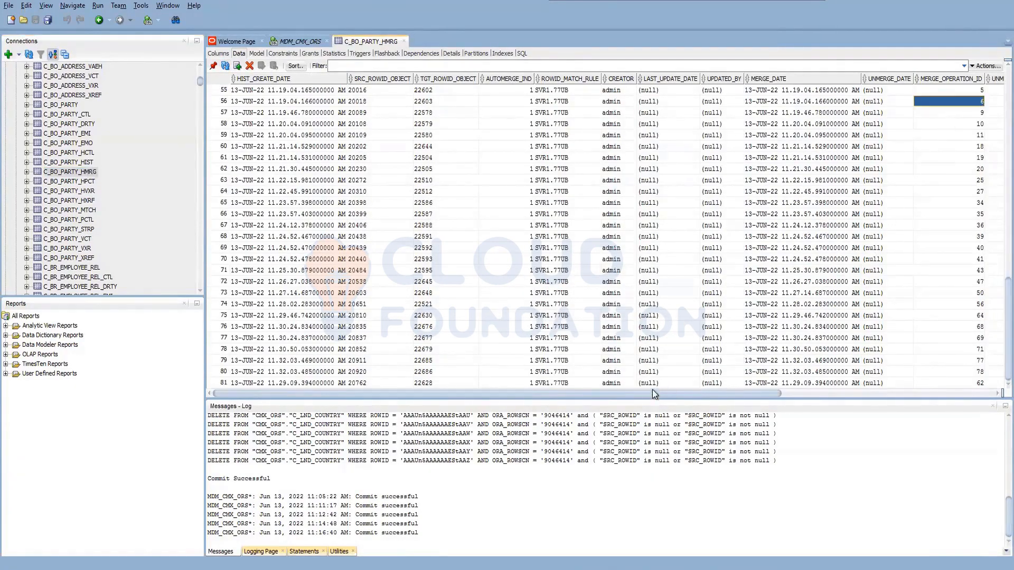
pyautogui.moveTo(666, 396); pyautogui.dragTo(948, 395)
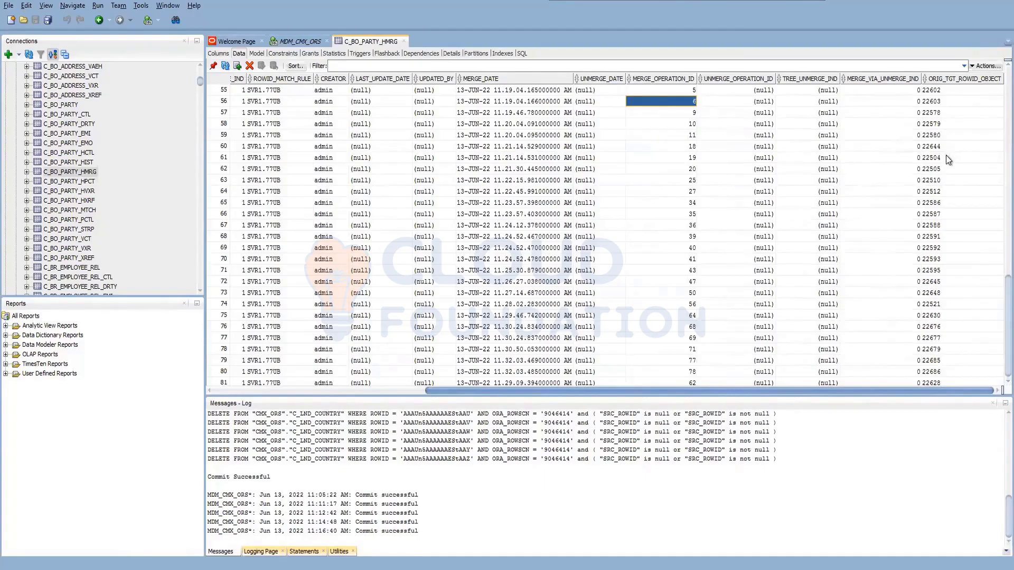
pyautogui.doubleClick(945, 149)
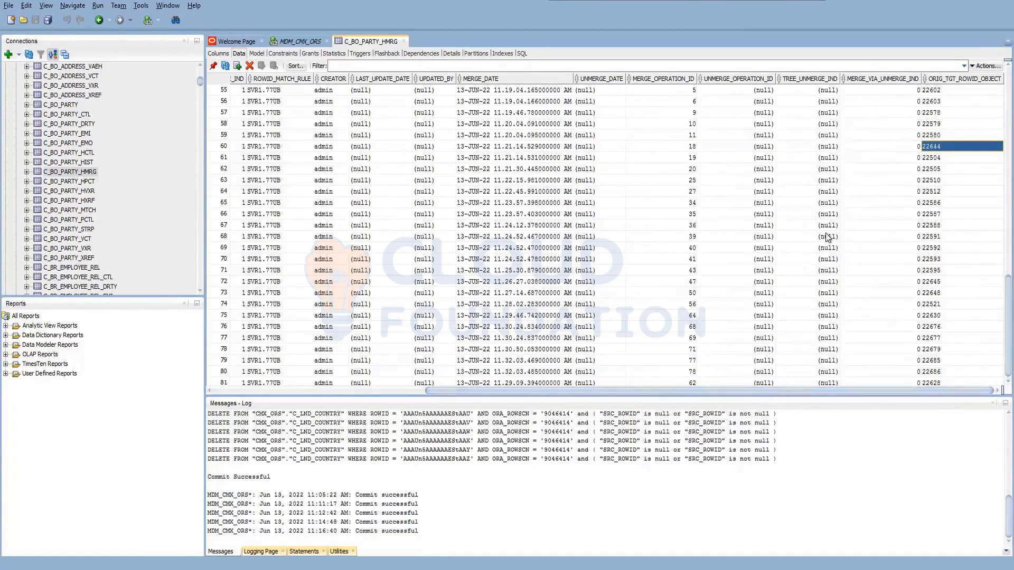
pyautogui.scroll(-1, 826, 233)
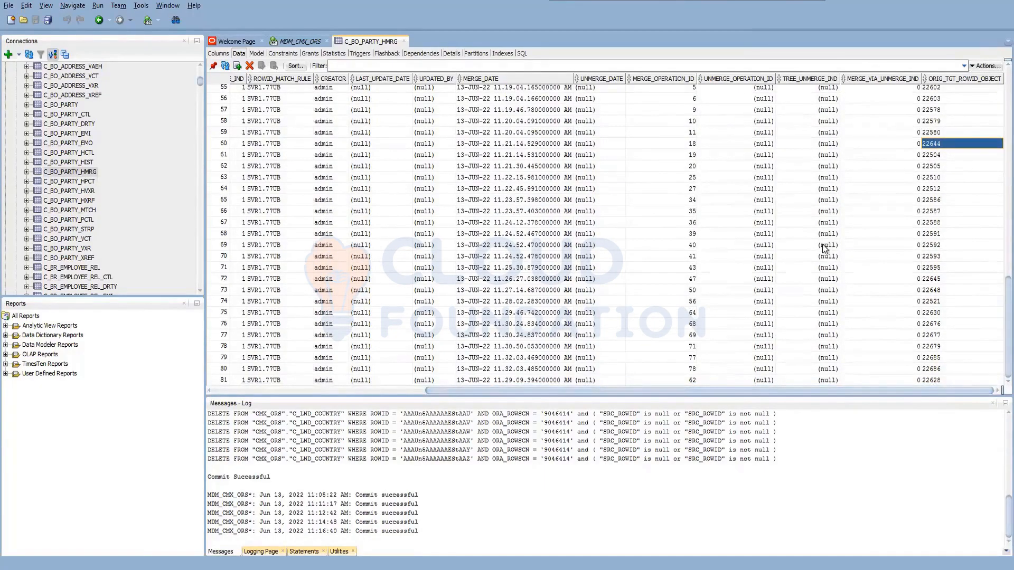
pyautogui.scroll(15, 824, 243)
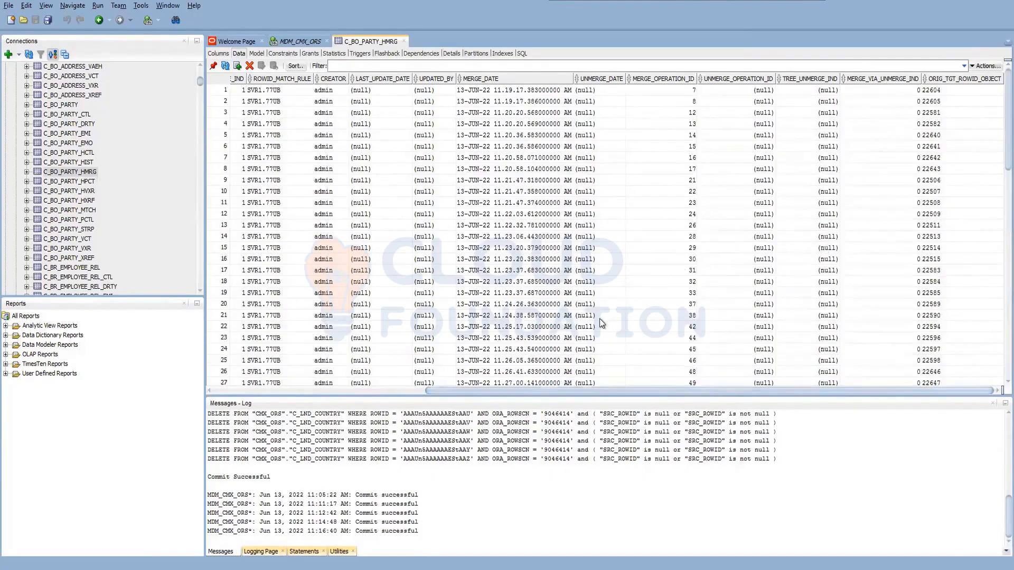
# Enlarge the data grid and compare SRC_ROWID_OBJECT with TGT_ROWID_OBJECT in the first merge history row.
pyautogui.moveTo(420, 397); pyautogui.dragTo(409, 435)
pyautogui.moveTo(486, 429); pyautogui.dragTo(271, 432)
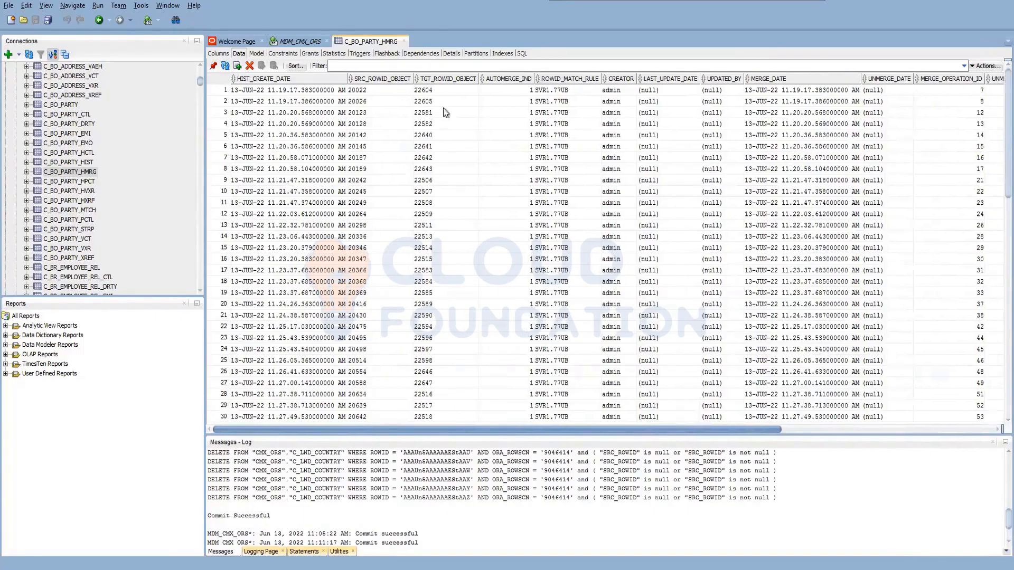
pyautogui.click(442, 91)
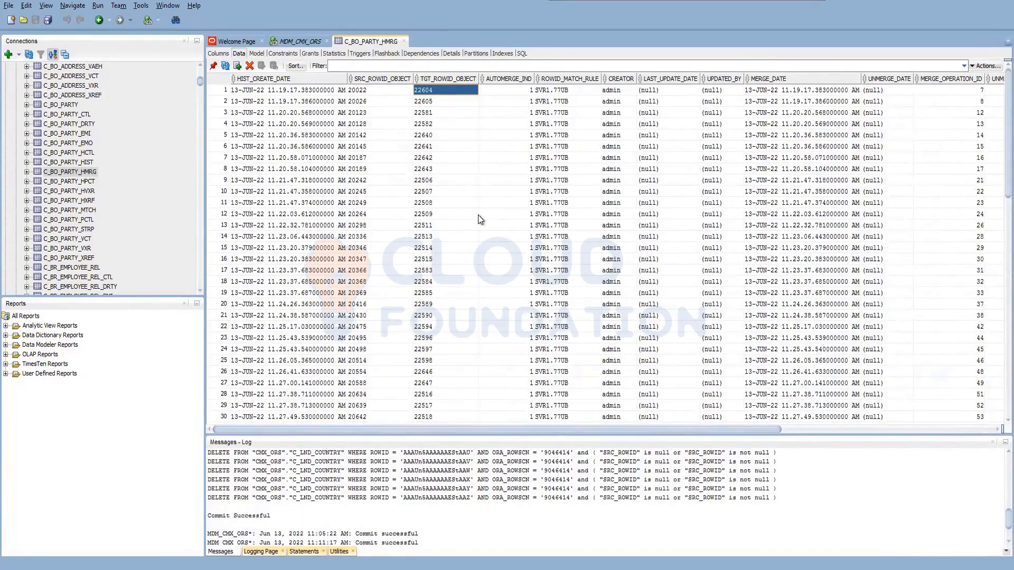
pyautogui.click(376, 90)
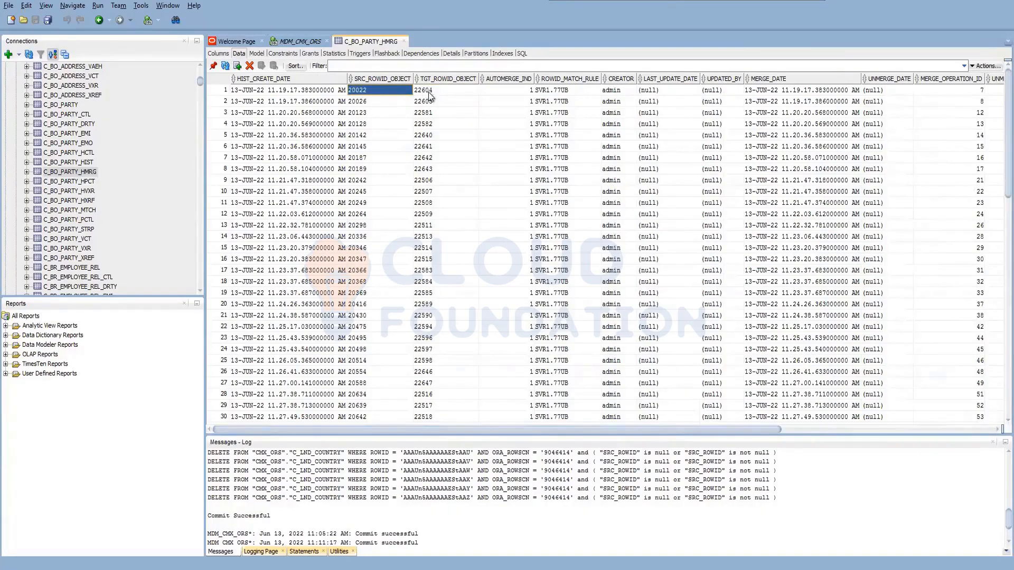
pyautogui.moveTo(430, 95); pyautogui.dragTo(453, 119)
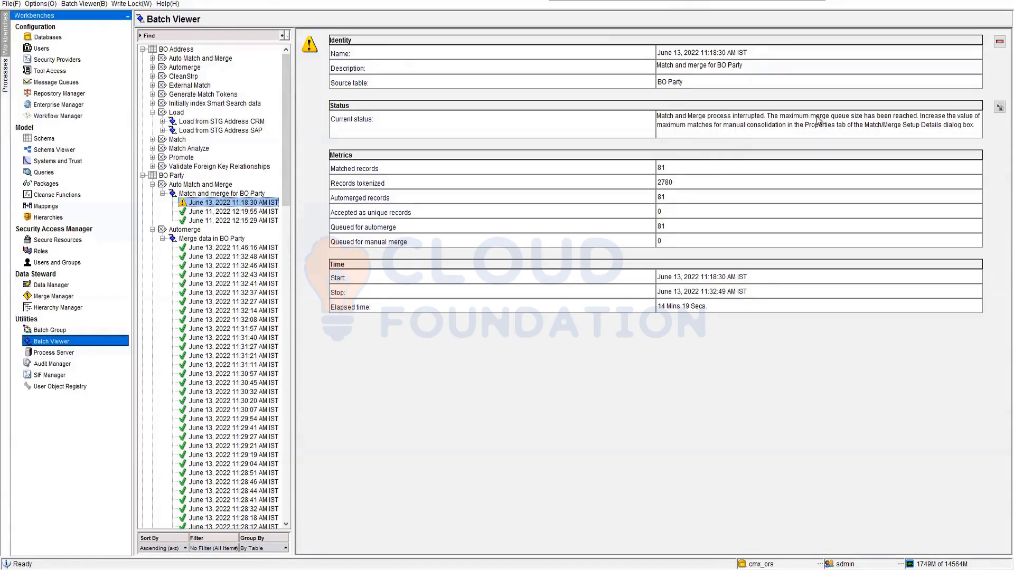
# Highlight the match and merge run's status reason in Batch Viewer, and open BO Party's maximum matches for manual consolidation setting for editing.
pyautogui.moveTo(769, 118); pyautogui.dragTo(922, 119)
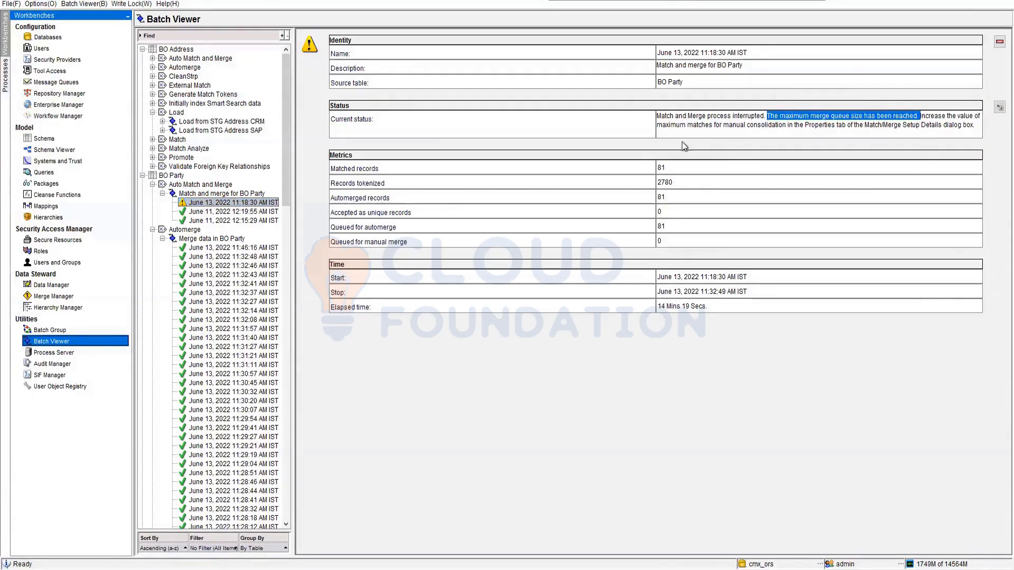
pyautogui.click(46, 139)
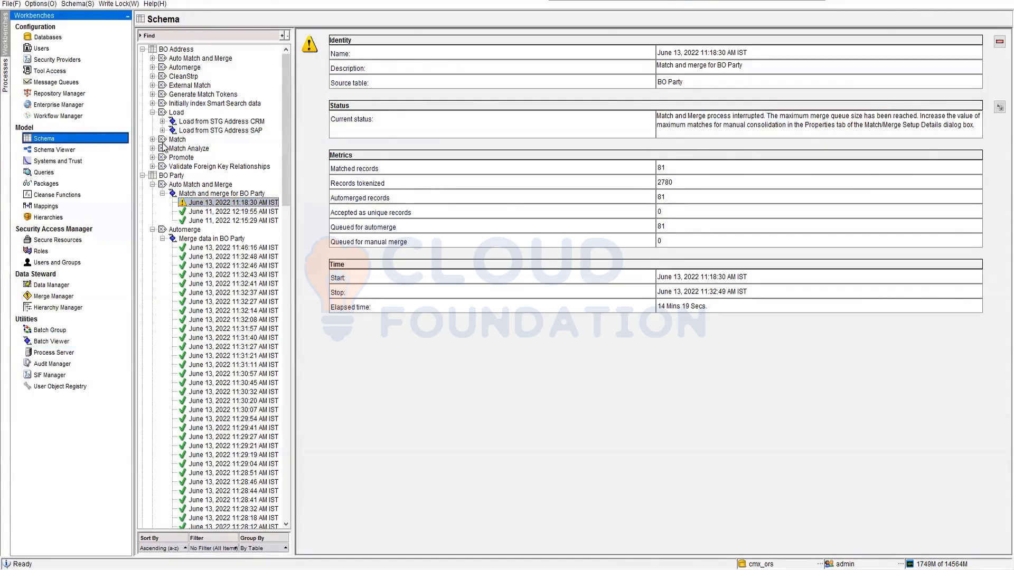
pyautogui.doubleClick(676, 143)
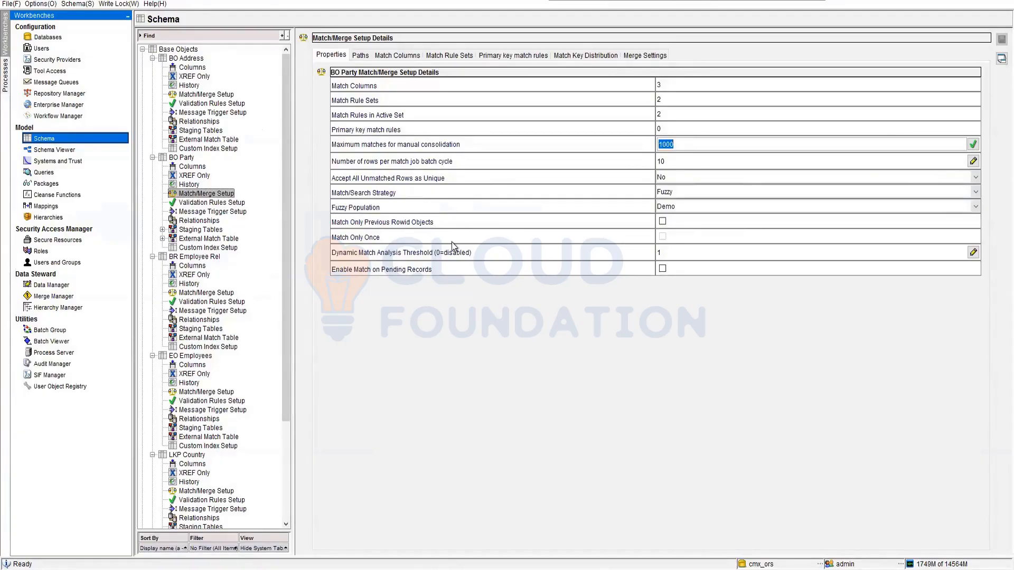
# Review BO Party's match paths and match columns, and filter its match key distribution chart by key O.
pyautogui.click(364, 56)
pyautogui.click(394, 56)
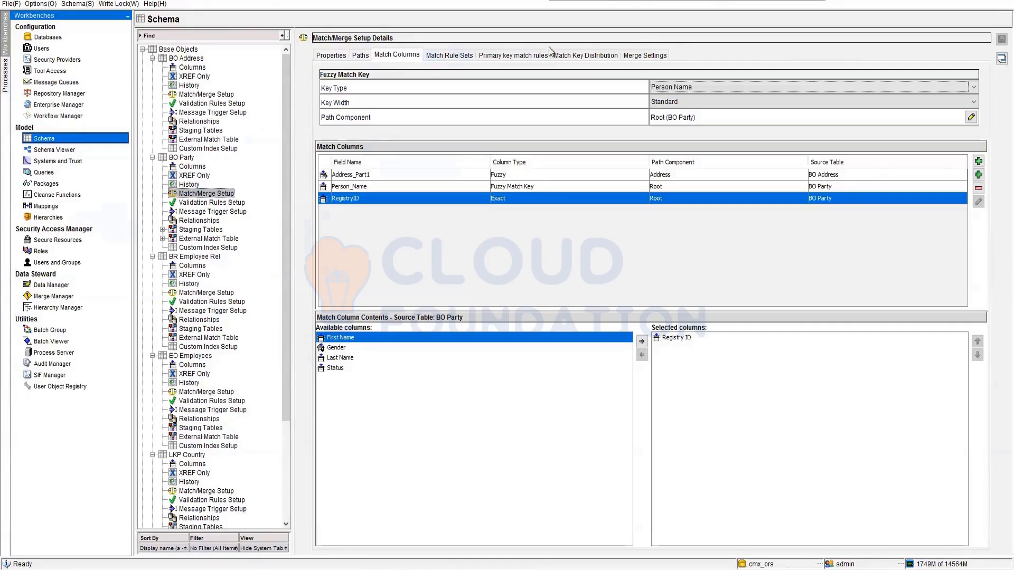
pyautogui.click(586, 55)
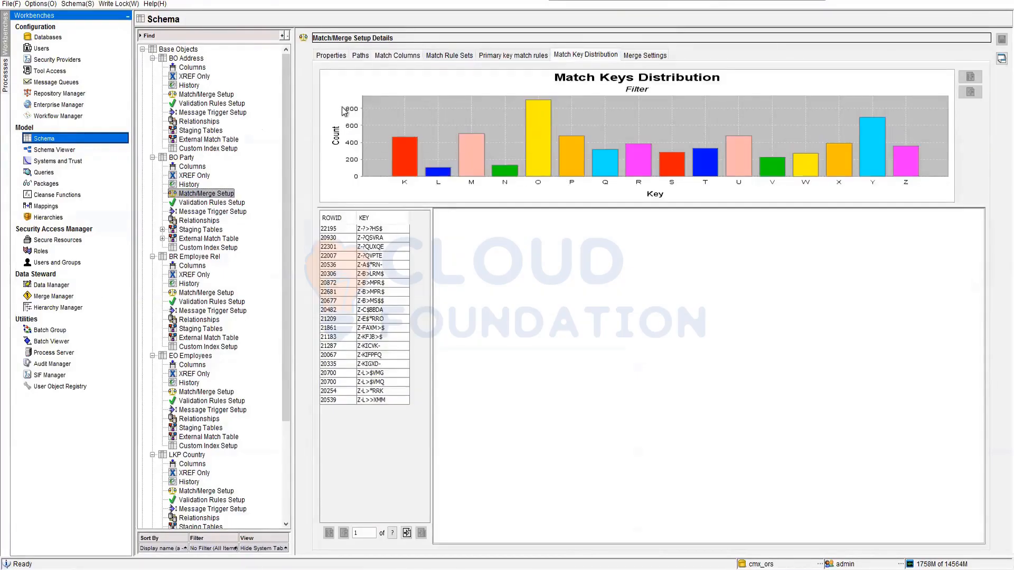
pyautogui.click(537, 116)
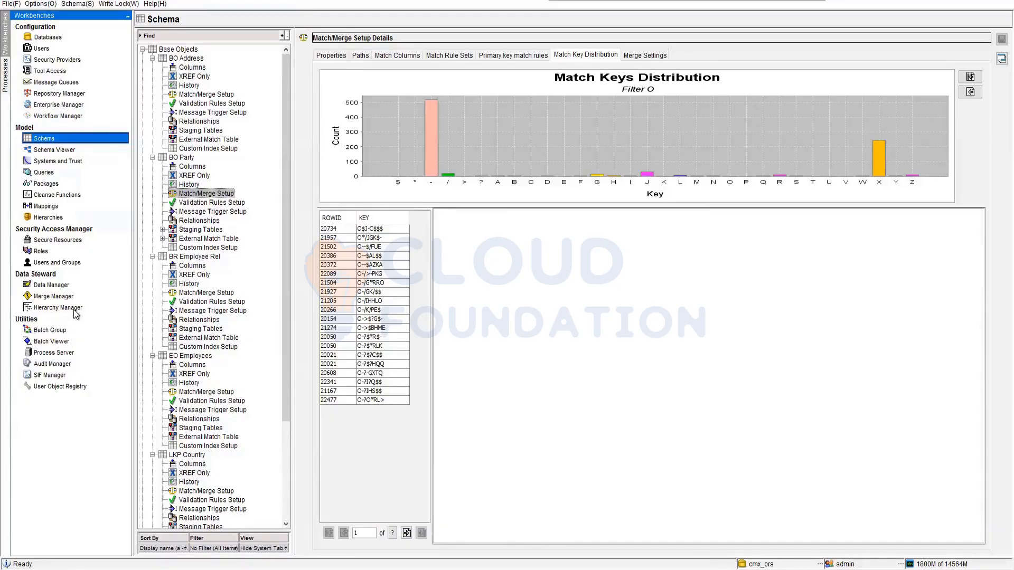
# Review the HM package column assignments of the Developer, Team Lead and Manager entity types in the Organization Chart profile.
pyautogui.click(38, 172)
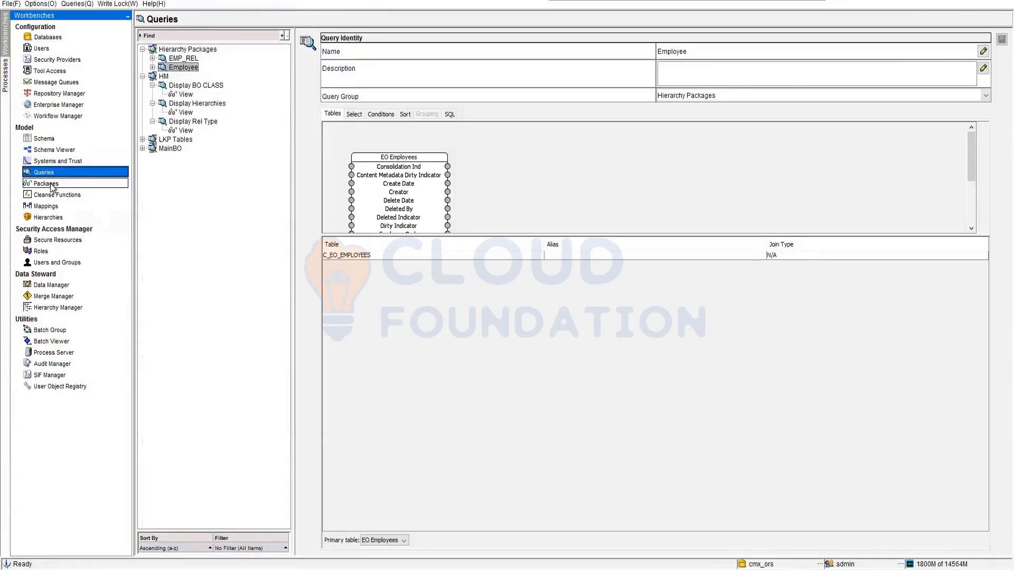
pyautogui.click(51, 218)
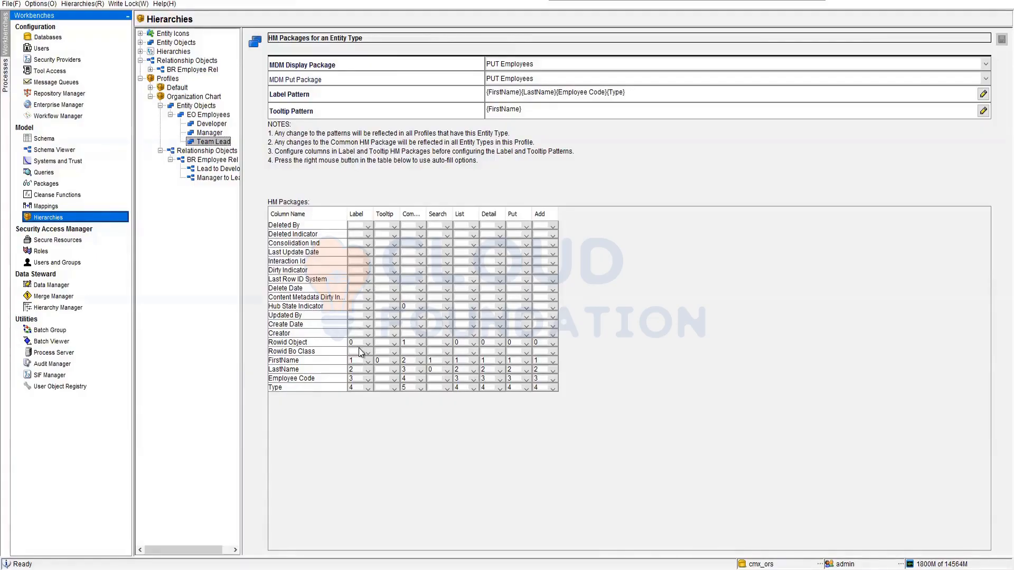
pyautogui.click(212, 125)
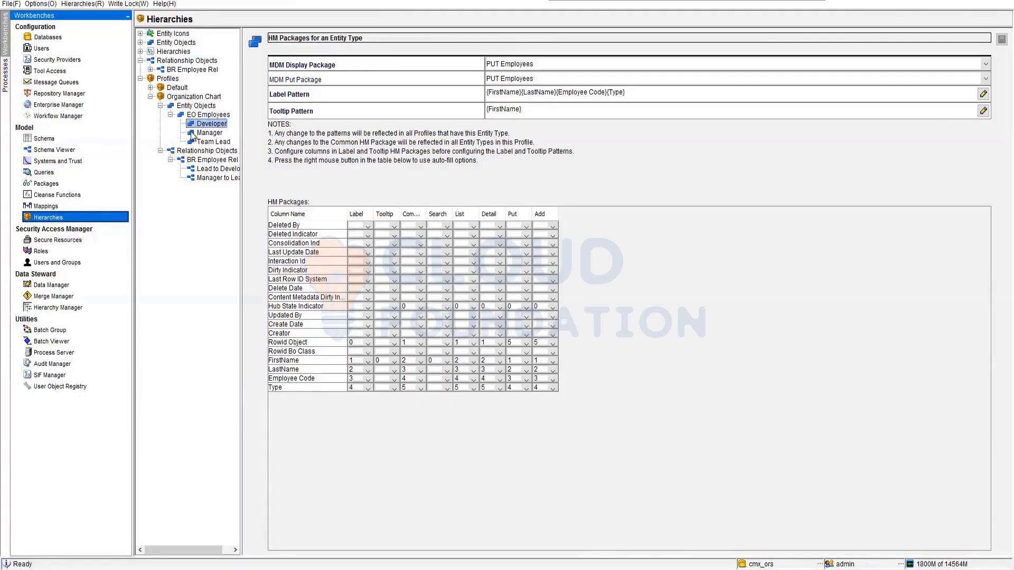
pyautogui.click(218, 143)
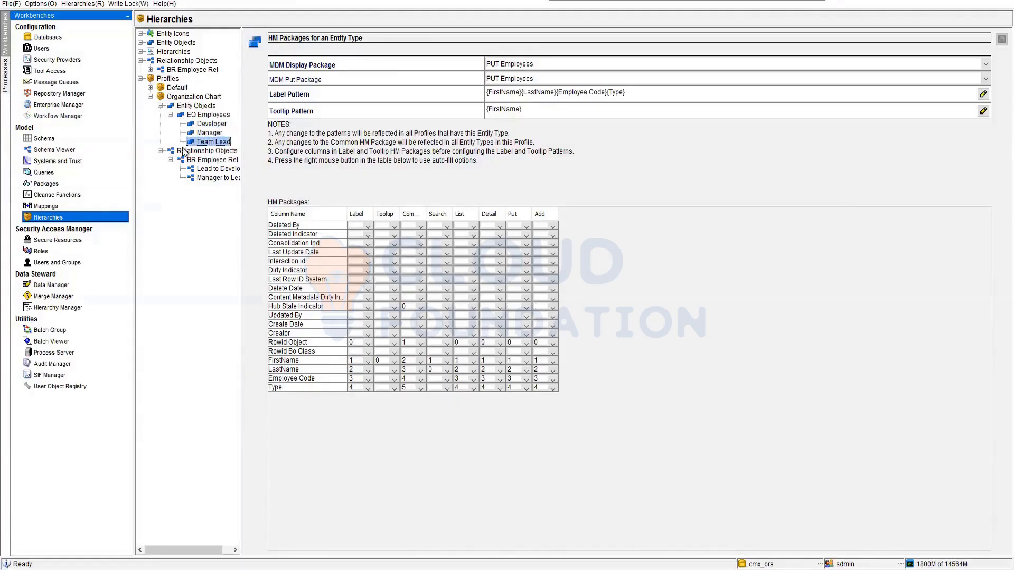
pyautogui.click(208, 133)
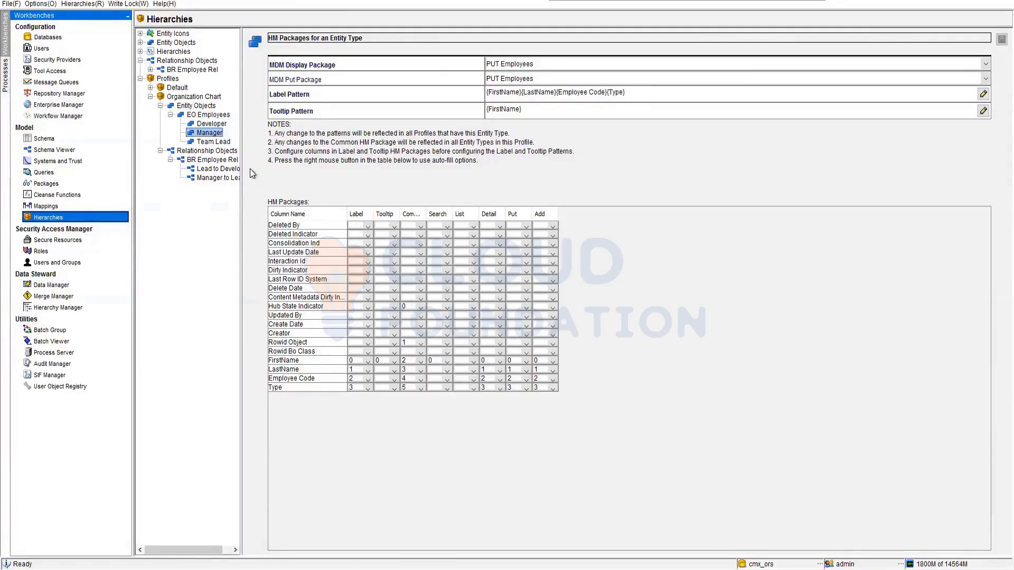
# Compare the HM package column assignments of the Team Lead and Developer entity types in the Organization Chart profile.
pyautogui.click(219, 142)
pyautogui.click(212, 125)
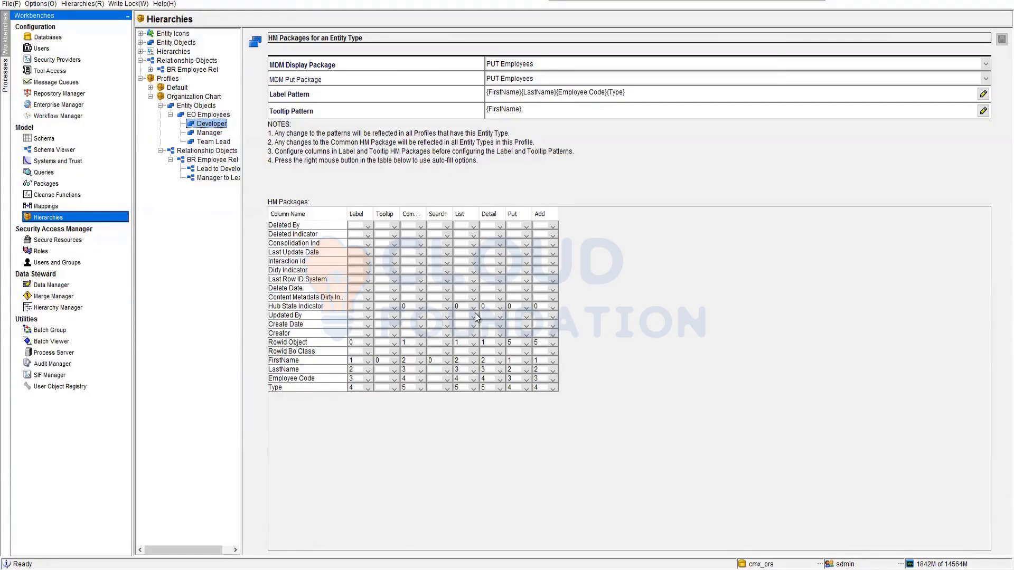
# Review the new entity record fields for the Developer, Manager and Team Lead types in Hierarchy Manager, and discard the record.
pyautogui.click(53, 308)
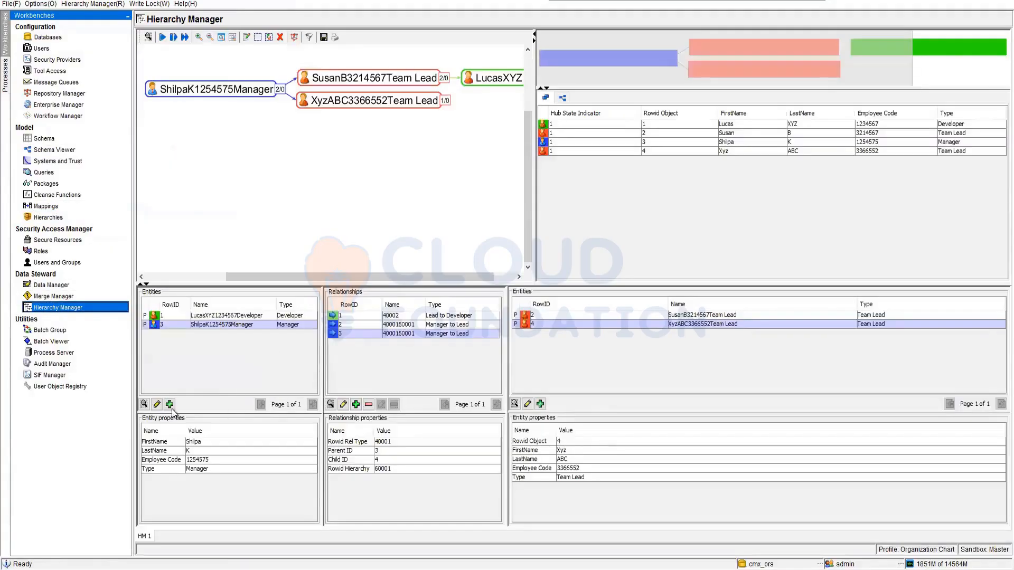
pyautogui.click(169, 405)
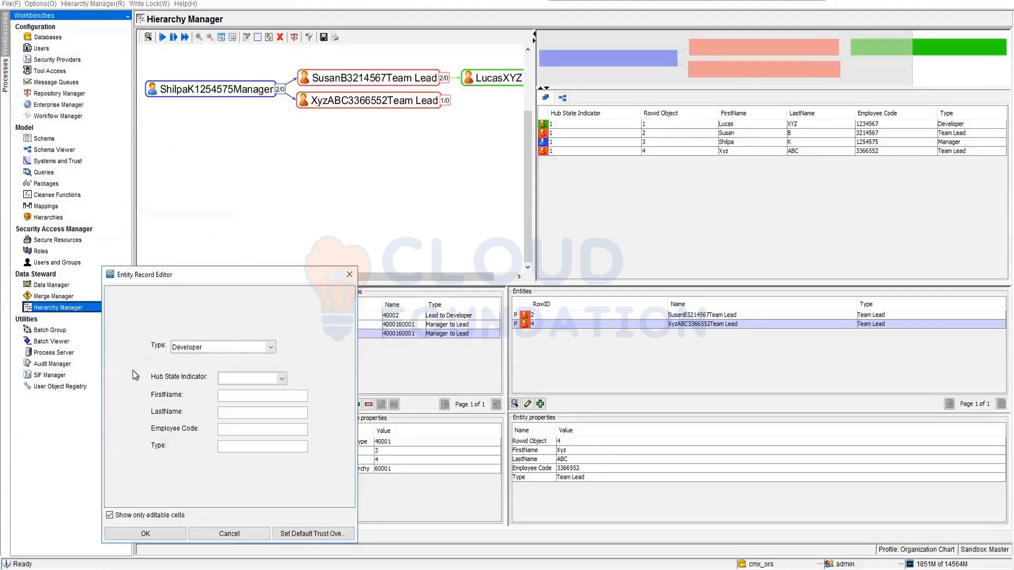
pyautogui.click(252, 345)
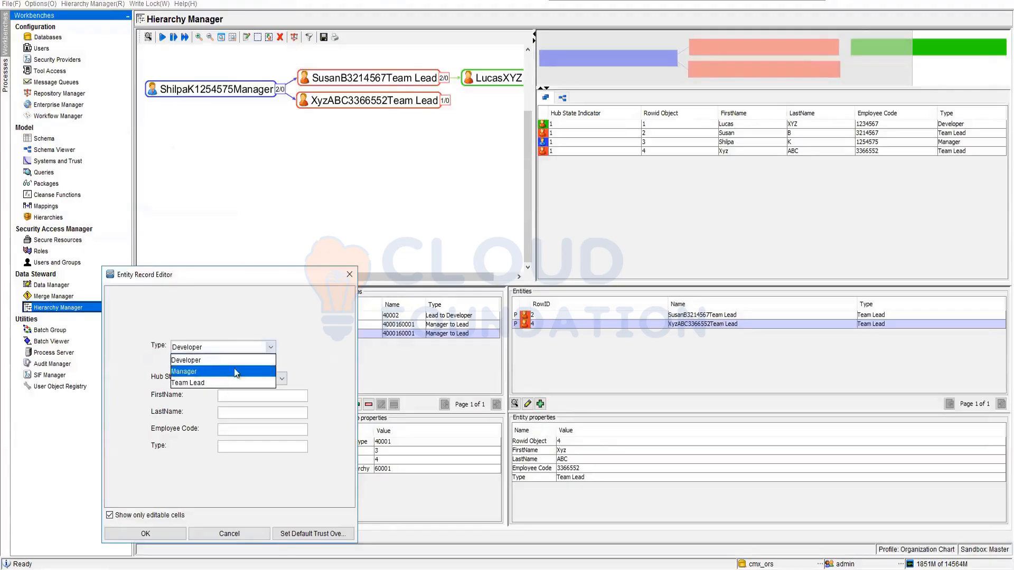
pyautogui.click(222, 368)
pyautogui.click(235, 358)
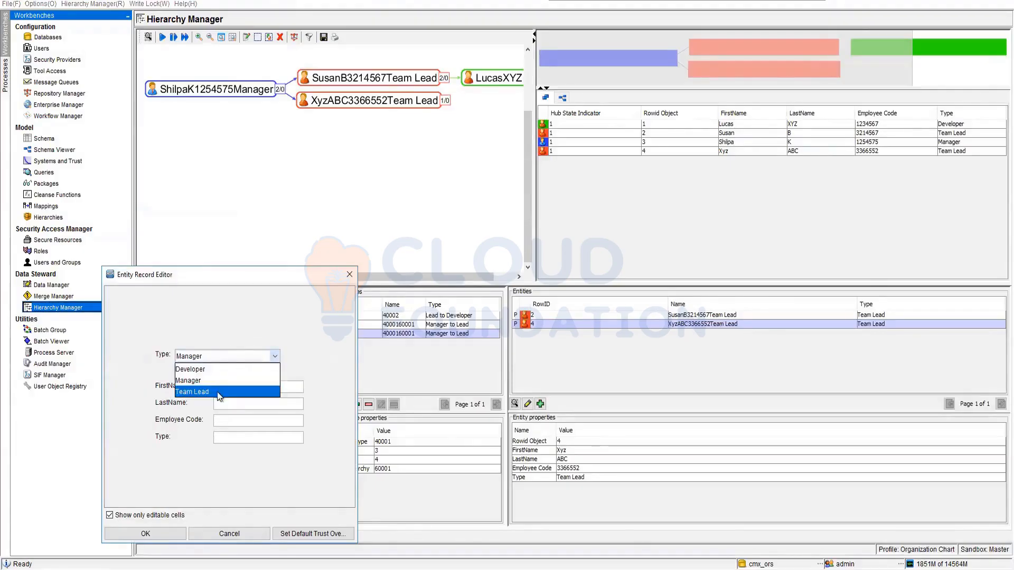
pyautogui.click(219, 395)
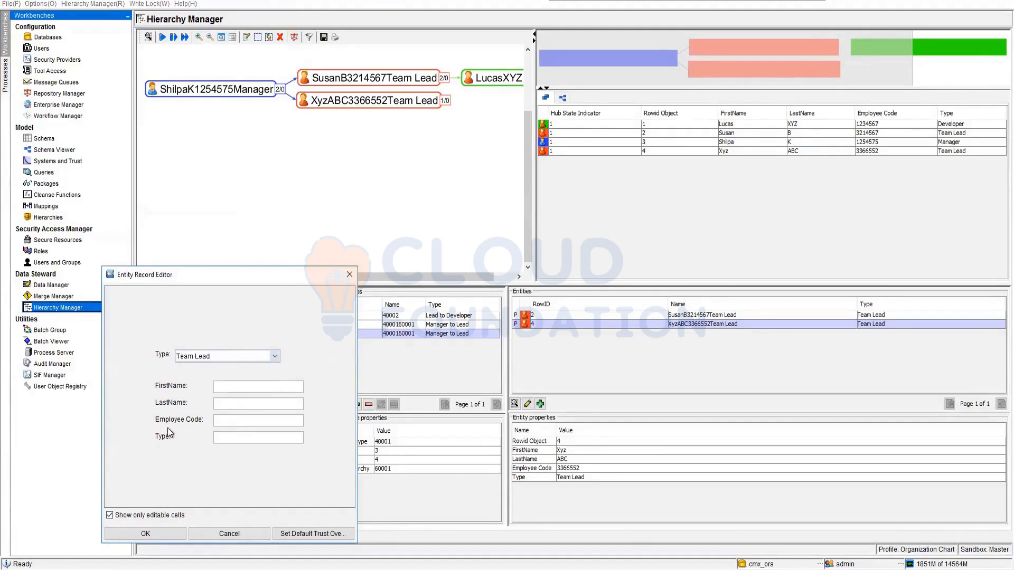
pyautogui.click(348, 275)
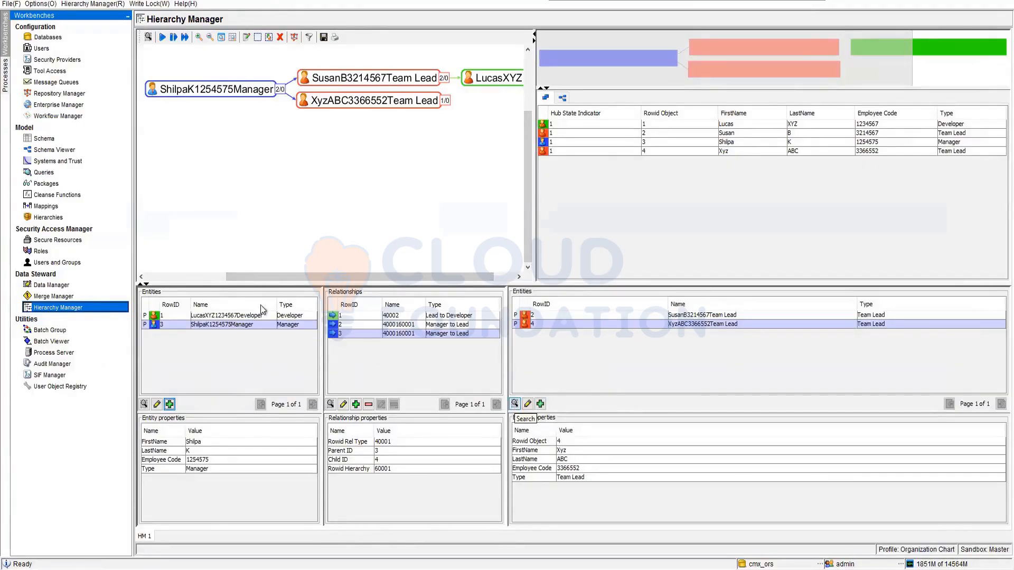
# Display the EO Employees records in Data Manager through the PUT Employees package, using an unfiltered search.
pyautogui.click(51, 286)
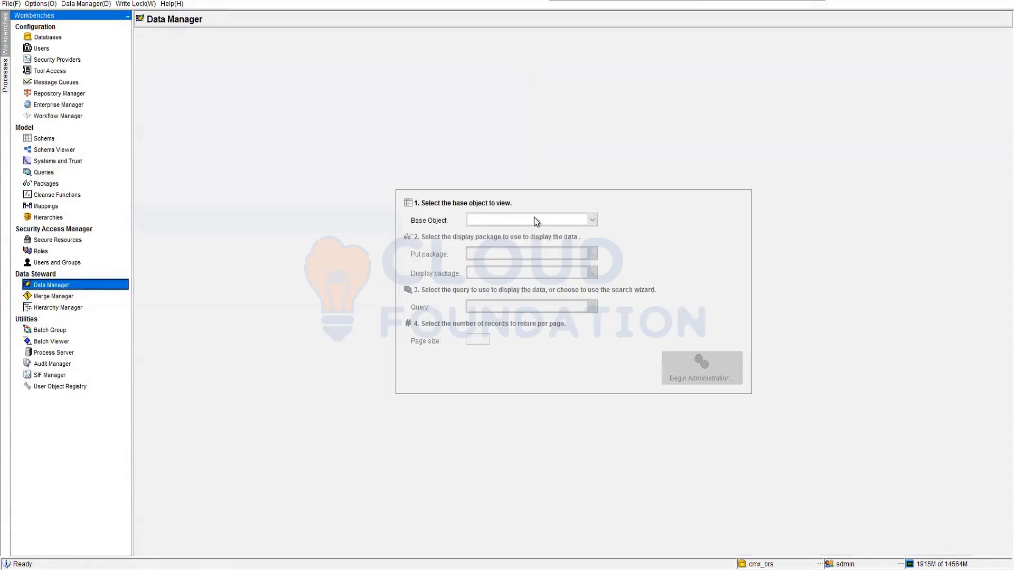
pyautogui.click(532, 220)
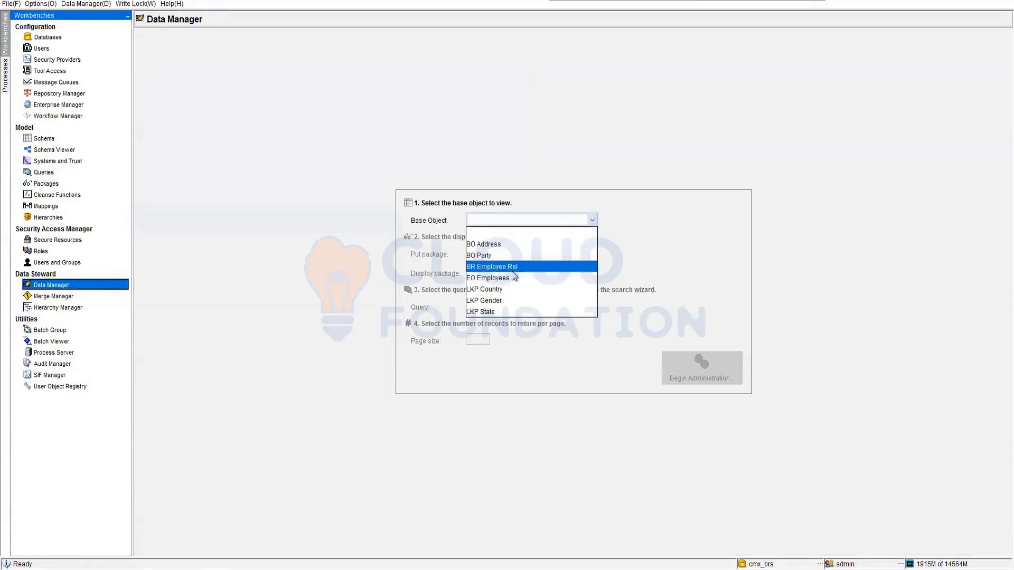
pyautogui.click(514, 278)
pyautogui.click(544, 254)
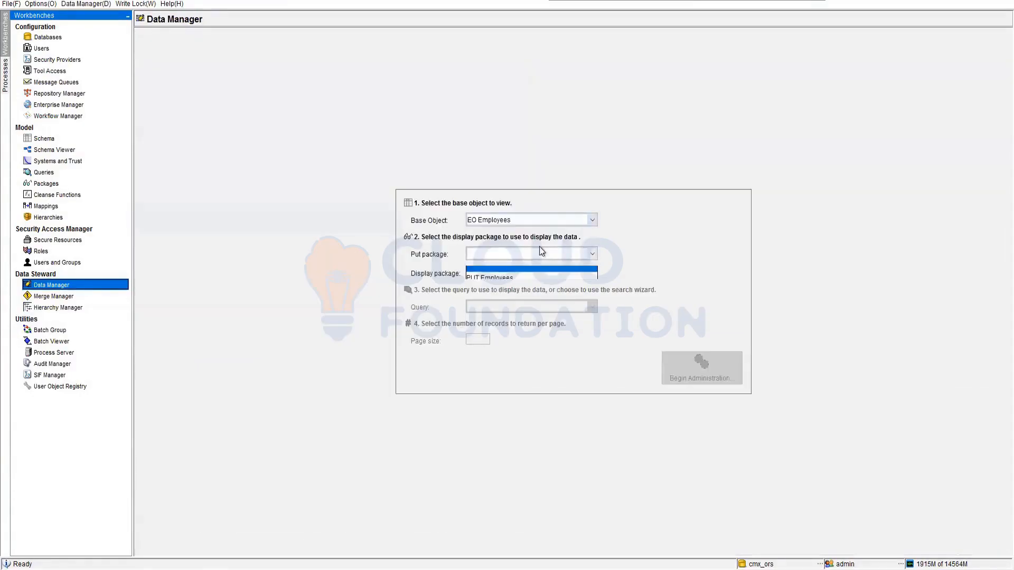
pyautogui.click(535, 278)
pyautogui.click(701, 369)
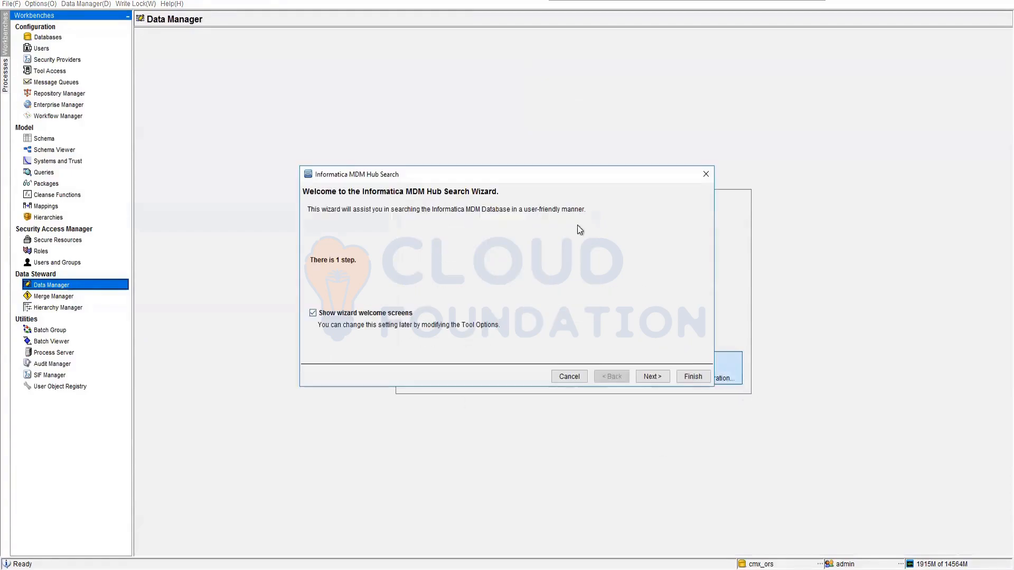
pyautogui.click(692, 376)
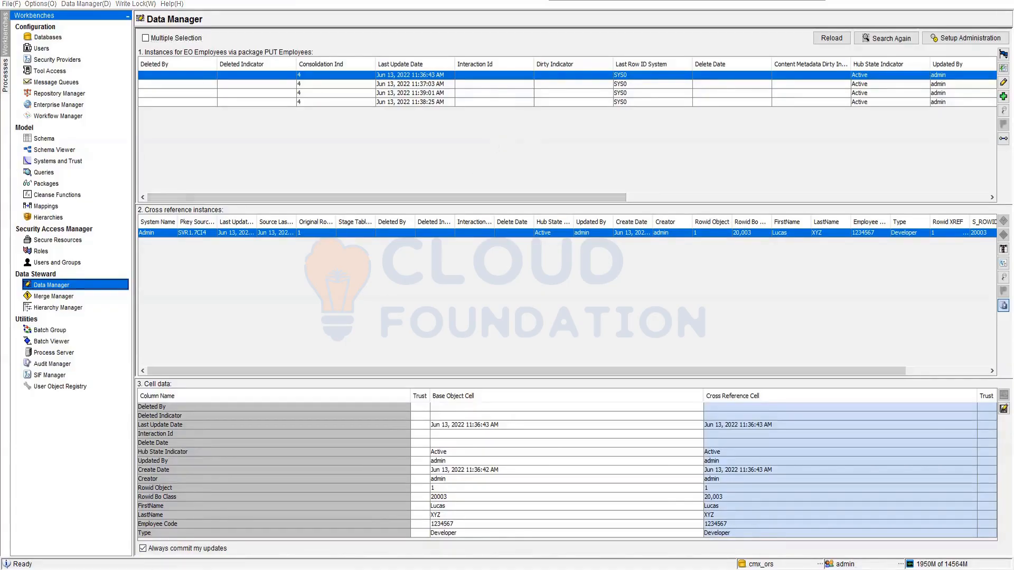
# Switch to Oracle SQL Developer and view the data in the C_STG_COUNTRY_REJ table.
pyautogui.click(176, 541)
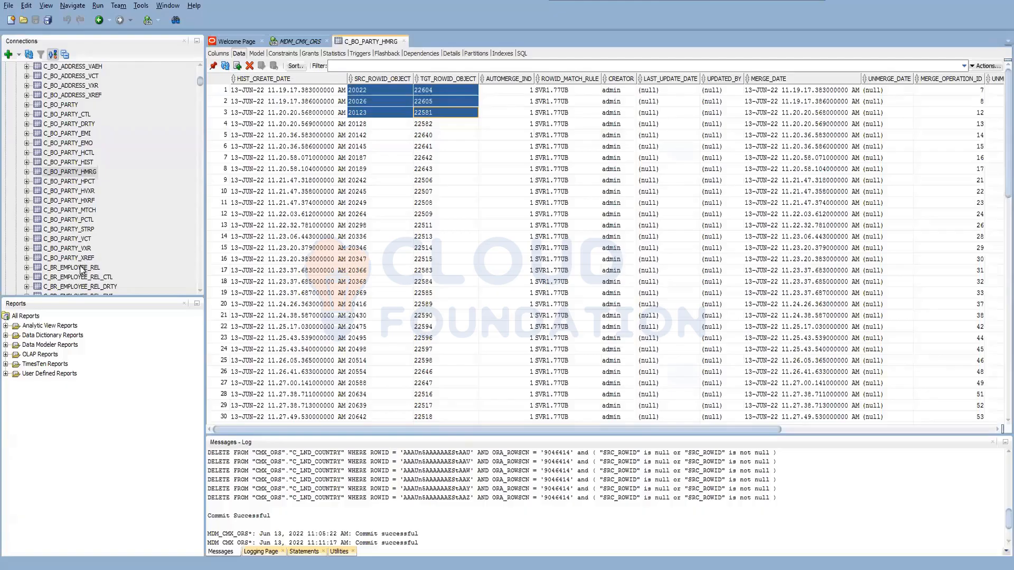
pyautogui.scroll(-5, 198, 135)
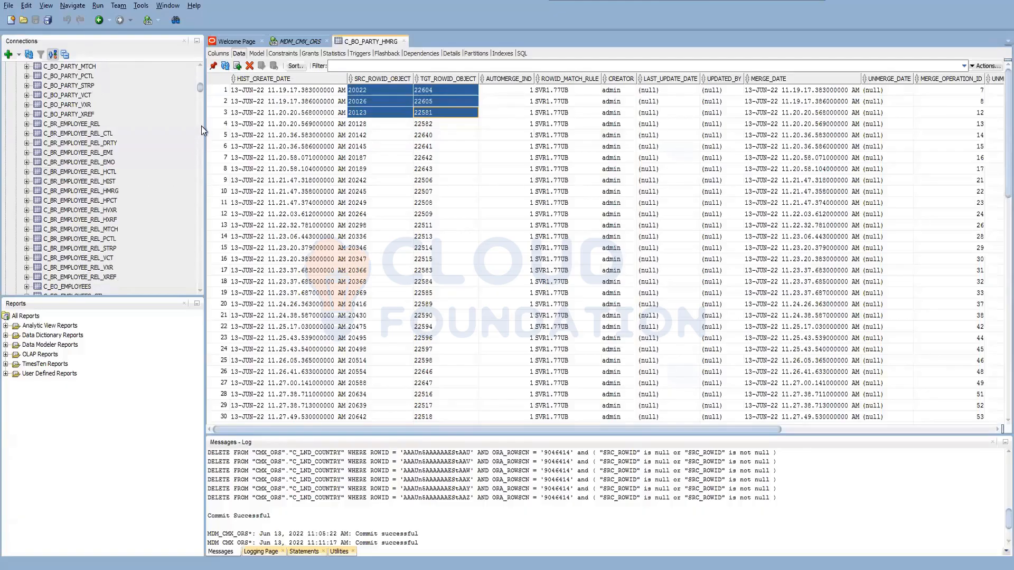
pyautogui.scroll(-10, 93, 245)
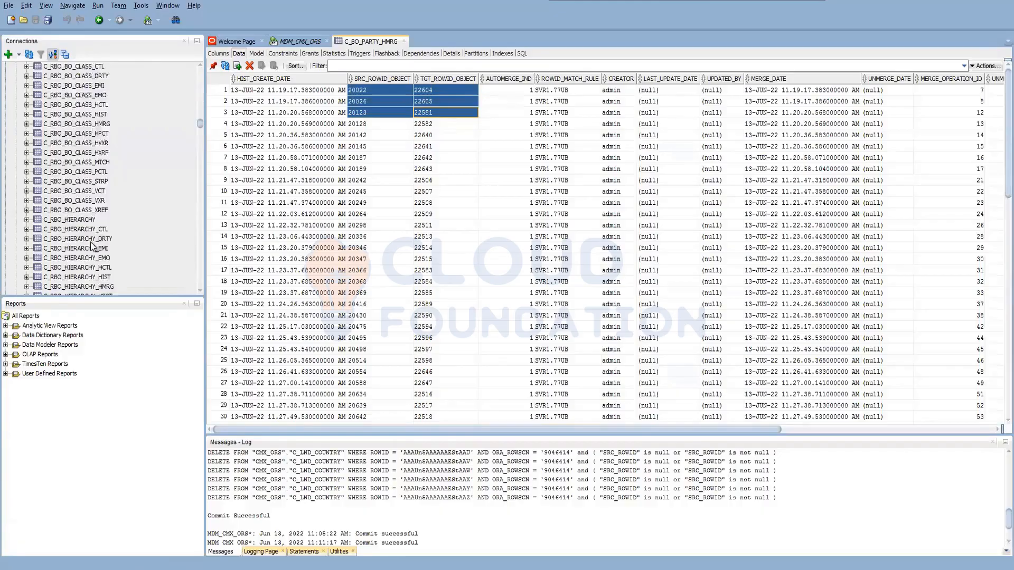
pyautogui.scroll(-15, 171, 279)
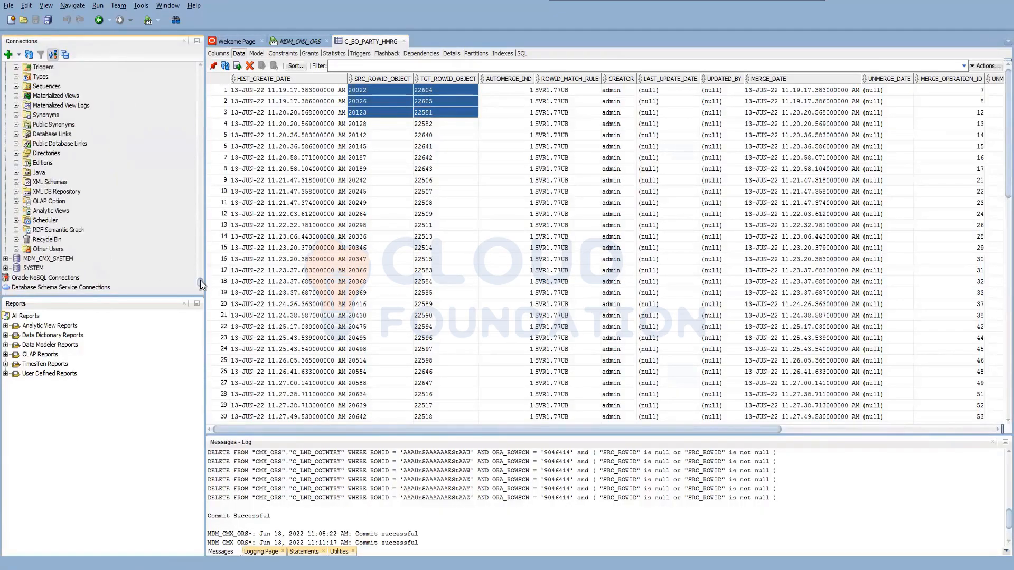
pyautogui.moveTo(201, 285)
pyautogui.mouseDown()
pyautogui.moveTo(198, 252)
pyautogui.moveTo(200, 268)
pyautogui.mouseUp()
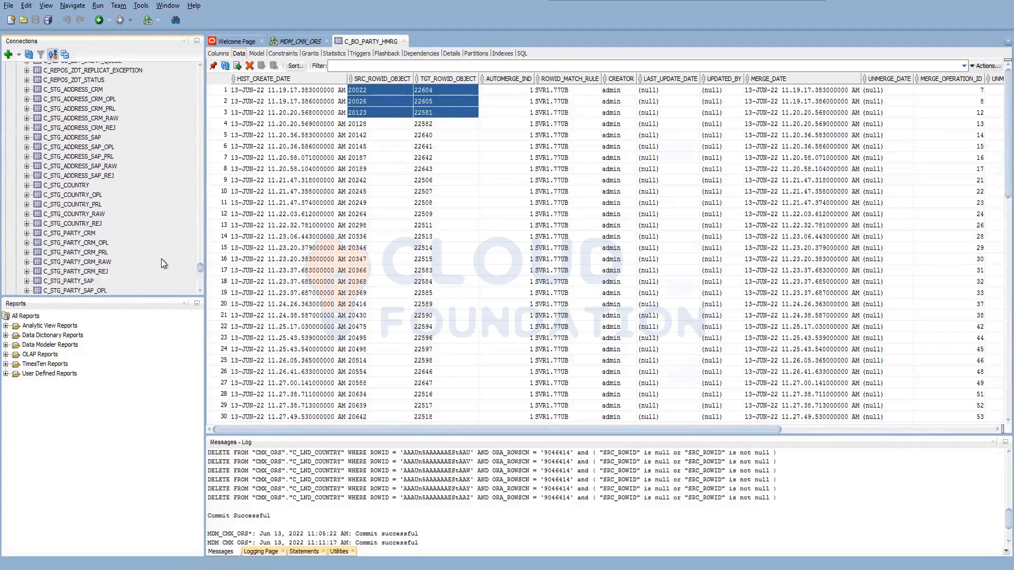
pyautogui.click(94, 223)
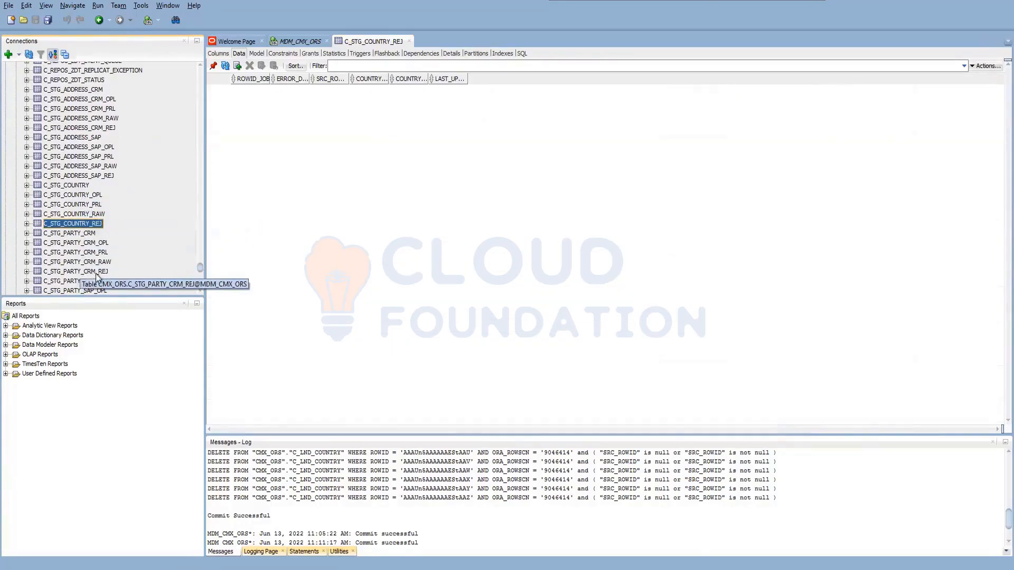
# Examine the data in the SAP address staging tables C_STG_ADDRESS_SAP_REJ, C_STG_ADDRESS_SAP_RAW, C_STG_ADDRESS_SAP_PRL and C_STG_ADDRESS_SAP_OPL.
pyautogui.scroll(-2, 92, 253)
pyautogui.scroll(2, 92, 252)
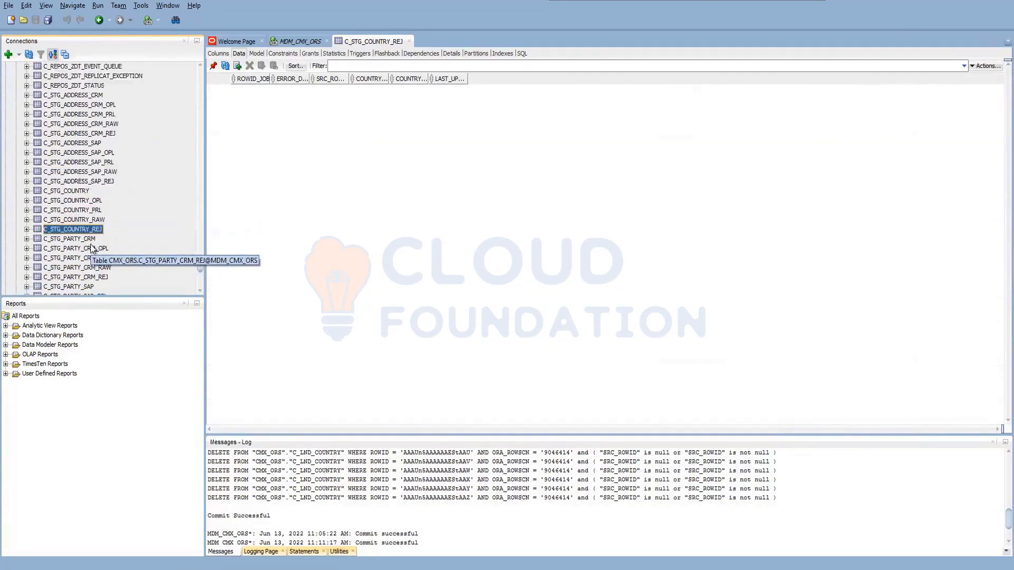
pyautogui.click(92, 181)
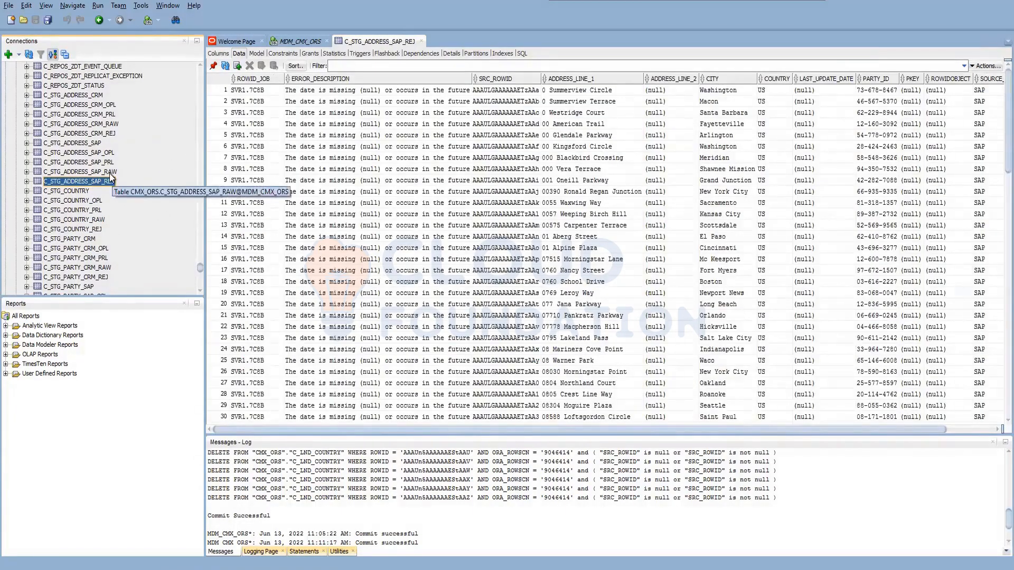
pyautogui.press('Up')
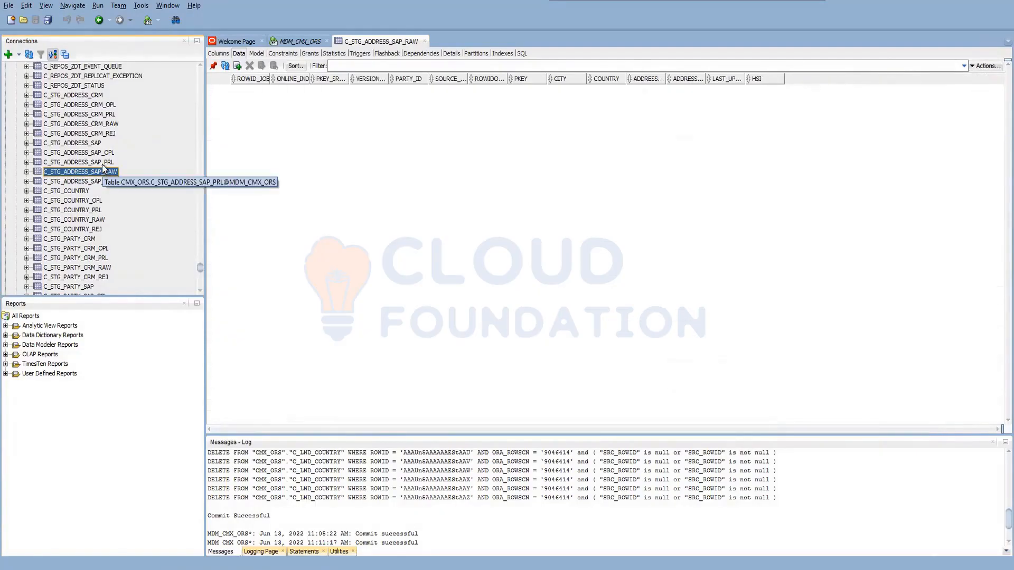
pyautogui.click(104, 164)
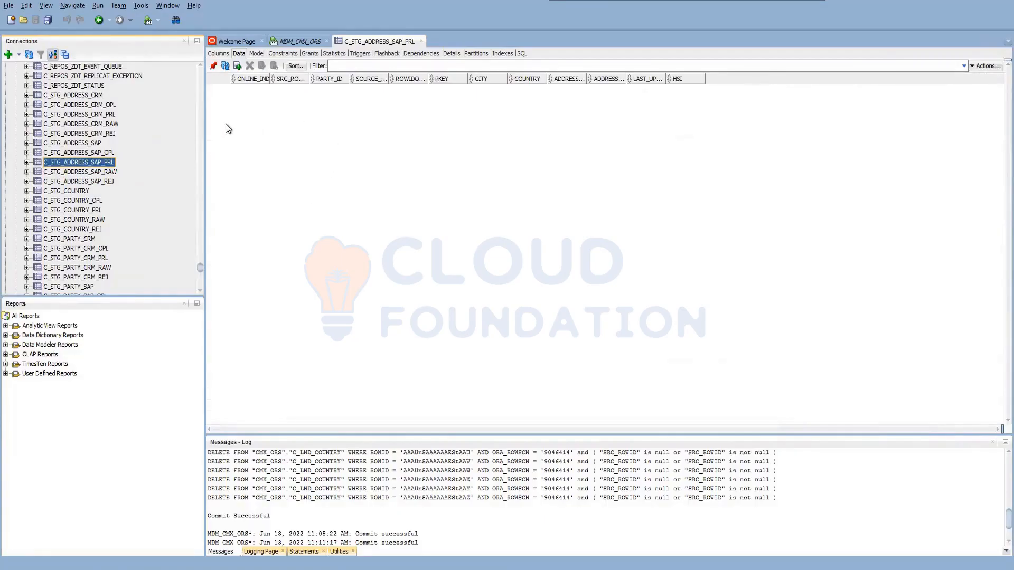
pyautogui.click(108, 153)
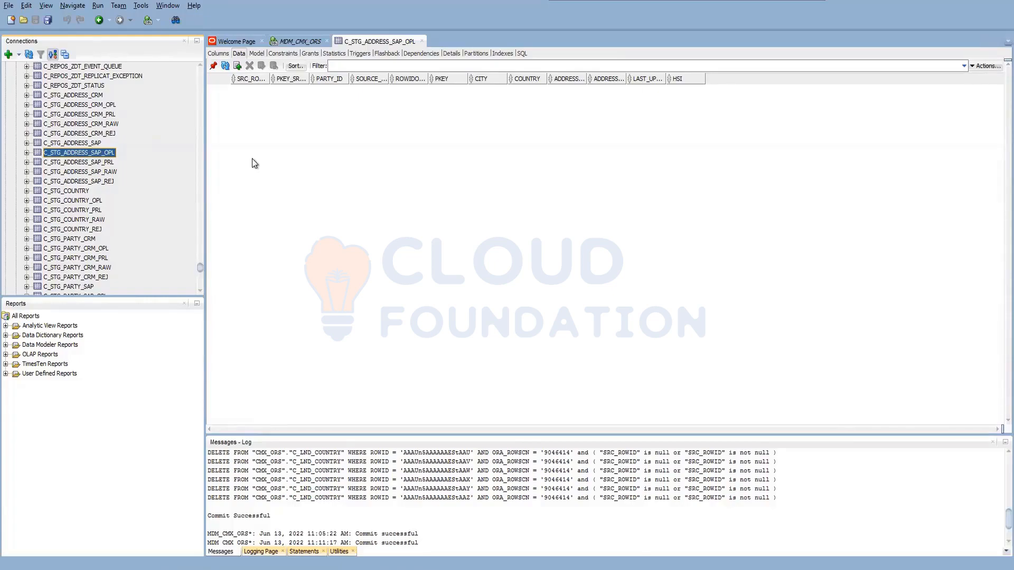
# Check the CRM address staging tables C_STG_ADDRESS_CRM_RAW, C_STG_ADDRESS_CRM_OPL and C_STG_ADDRESS_CRM_PRL, and look through the PRL rows.
pyautogui.click(90, 125)
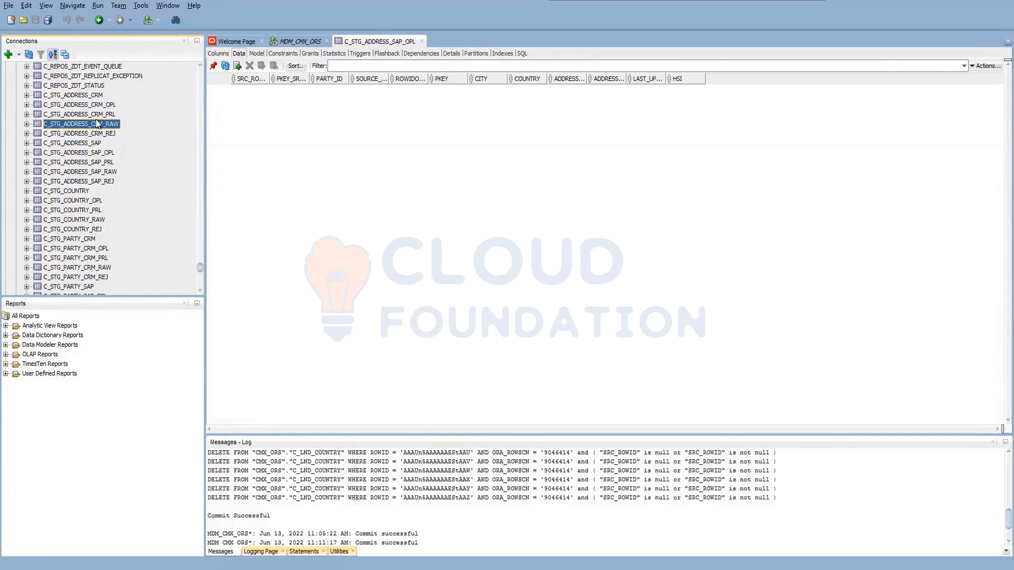
pyautogui.click(101, 109)
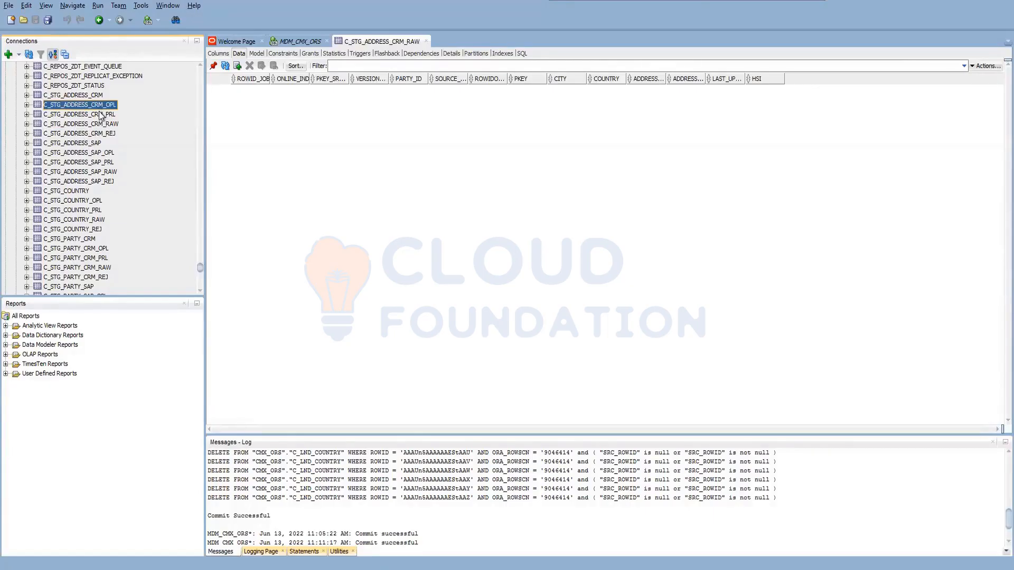
pyautogui.click(102, 115)
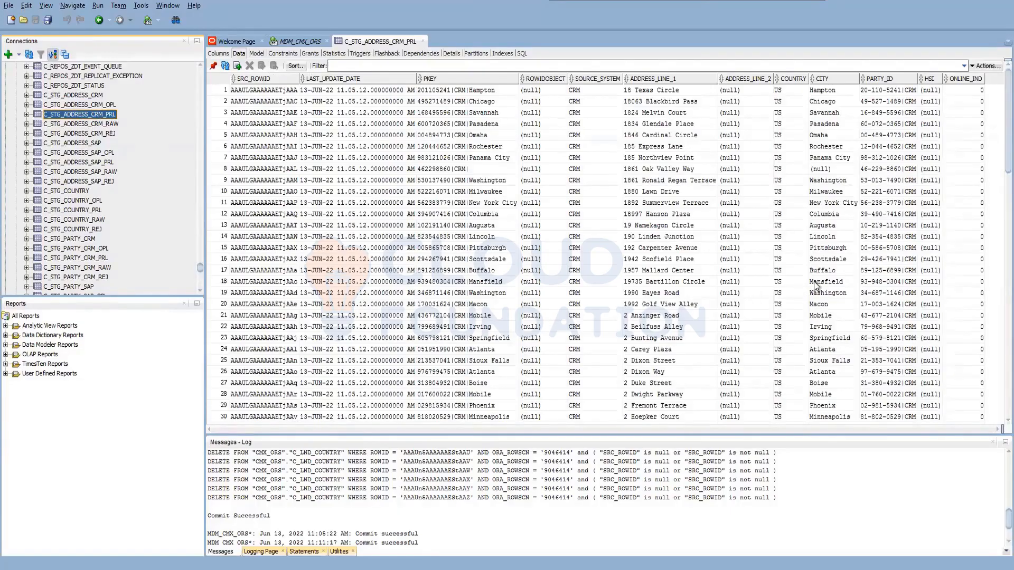
pyautogui.scroll(-13, 817, 285)
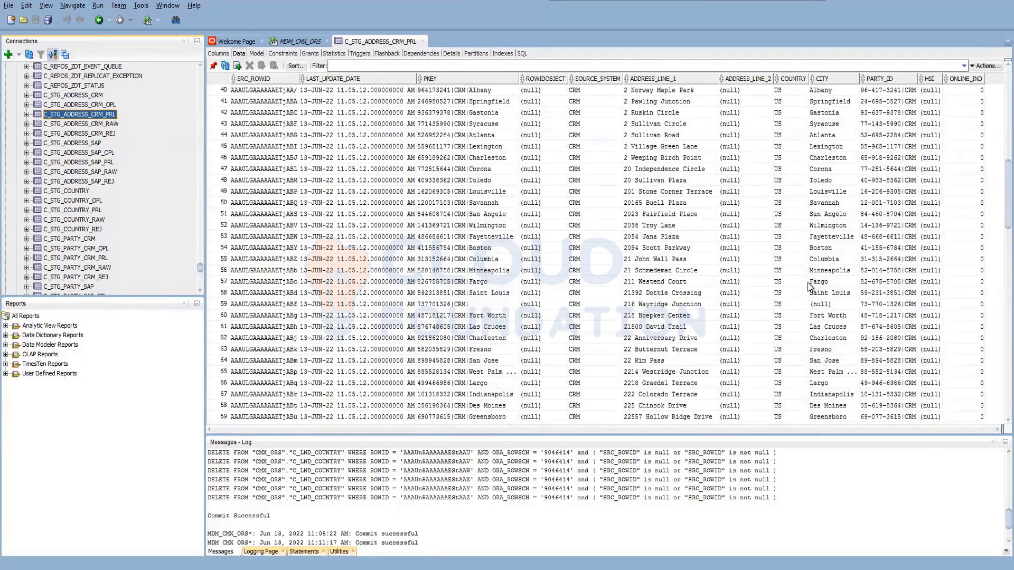
pyautogui.scroll(13, 808, 286)
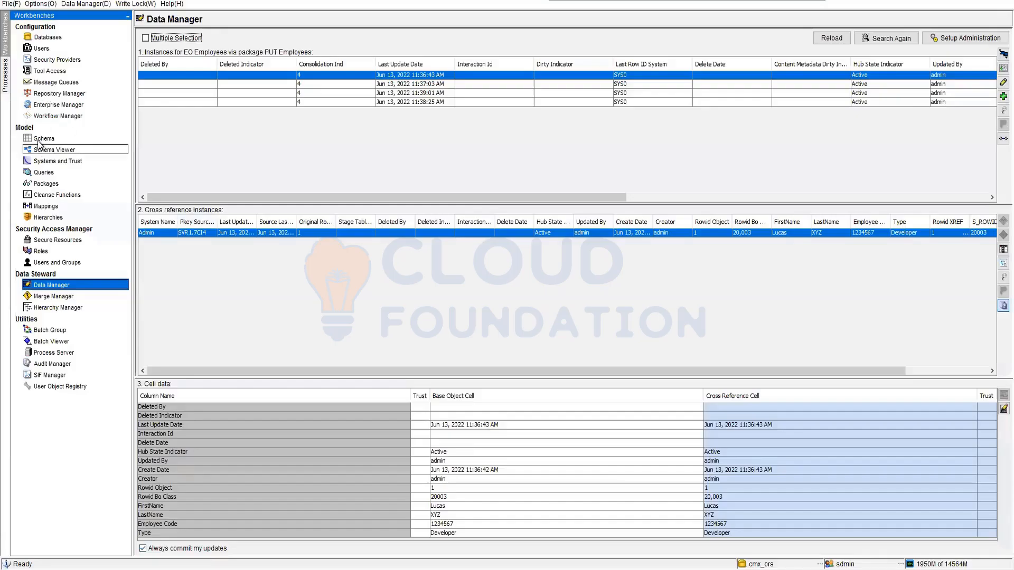
# Switch back to the MDM Hub Console and compare audit trail and delta detection settings of BO Address's STG Address CRM and STG Address SAP.
pyautogui.click(40, 140)
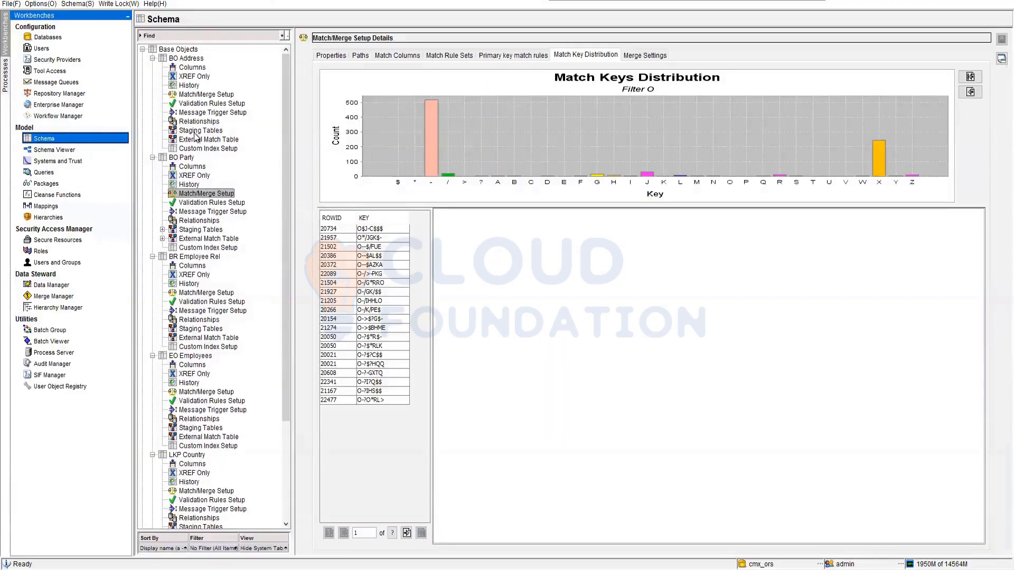
pyautogui.click(195, 132)
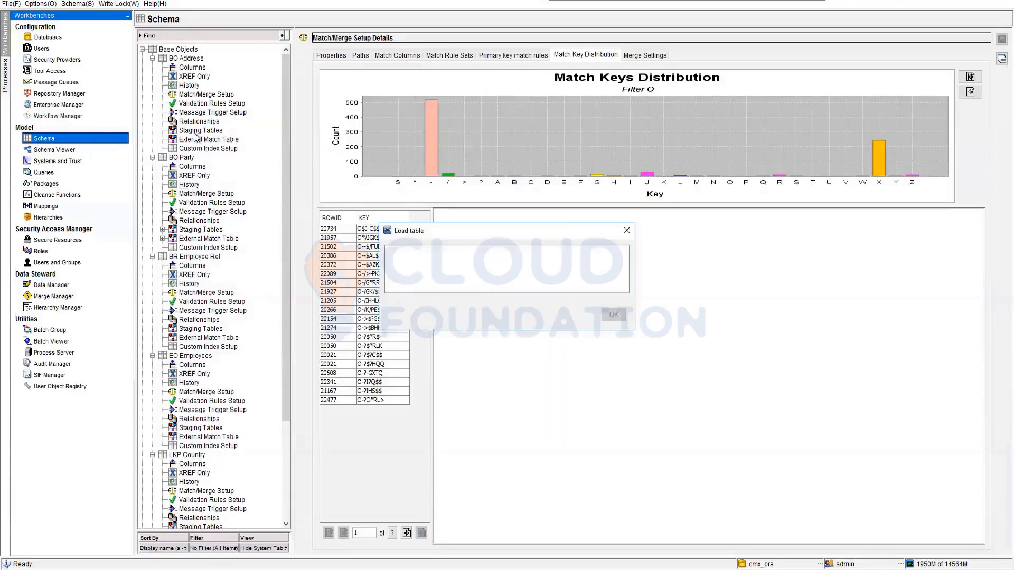
pyautogui.click(162, 131)
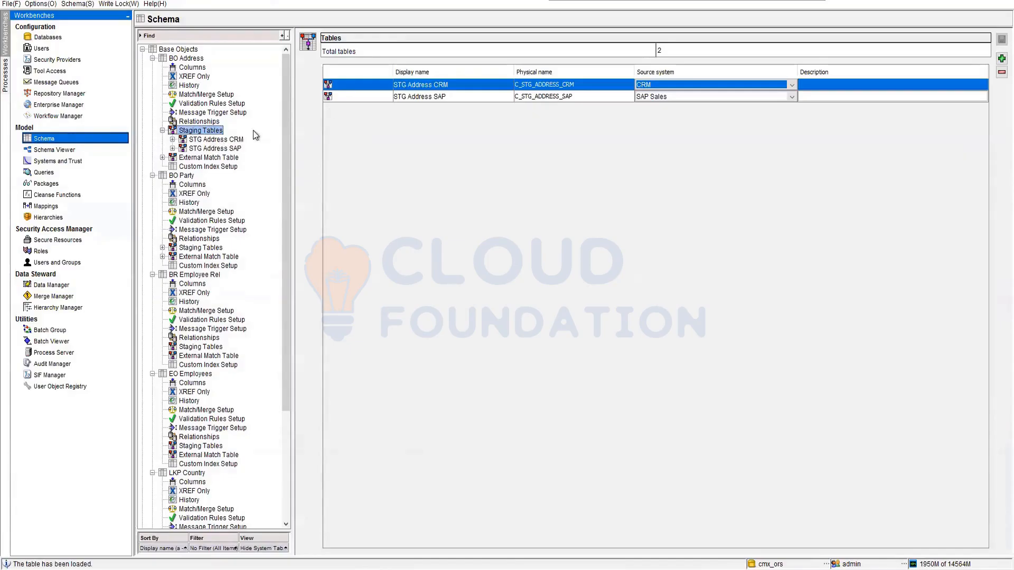
pyautogui.click(230, 139)
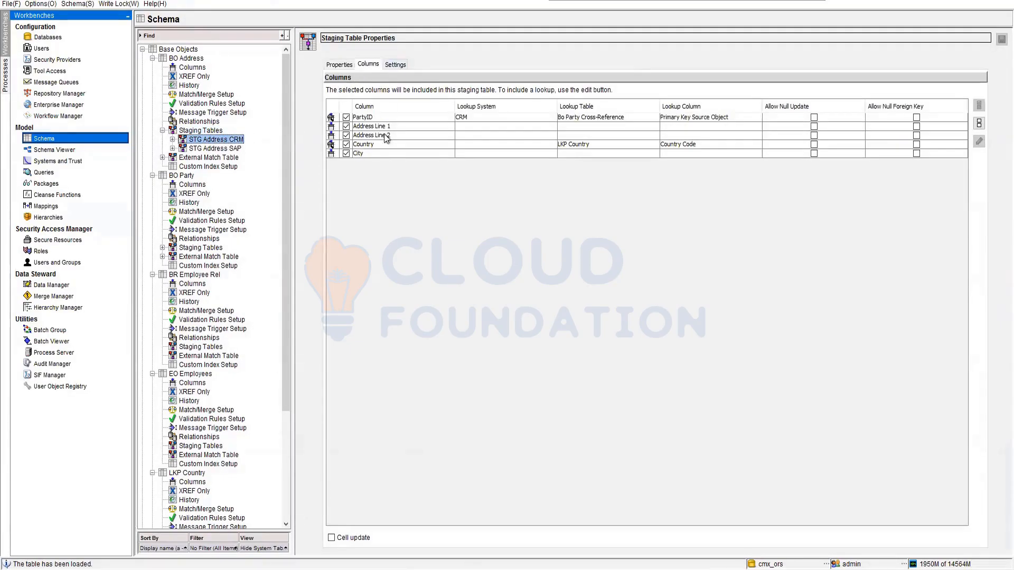
pyautogui.click(395, 65)
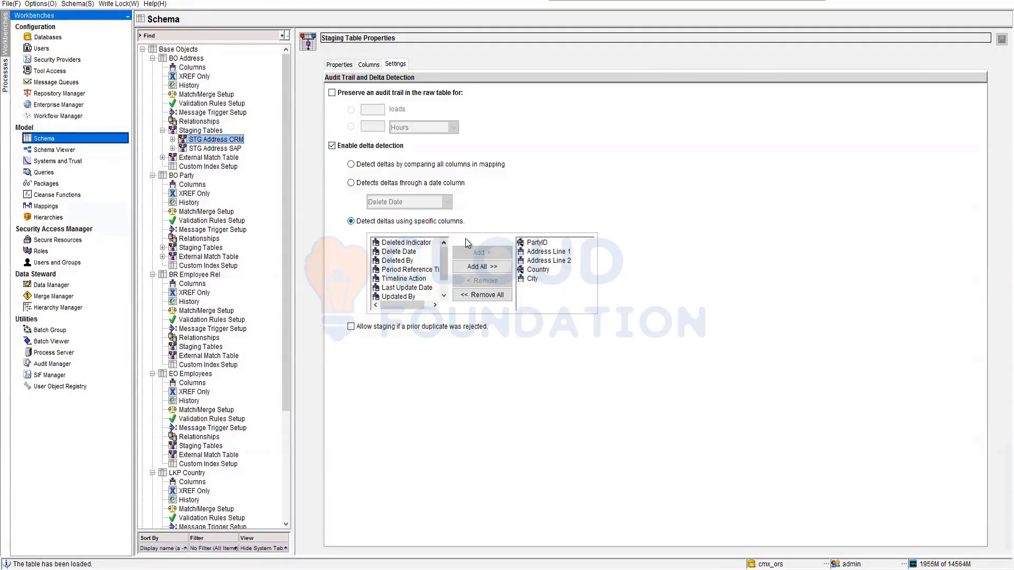
pyautogui.click(172, 149)
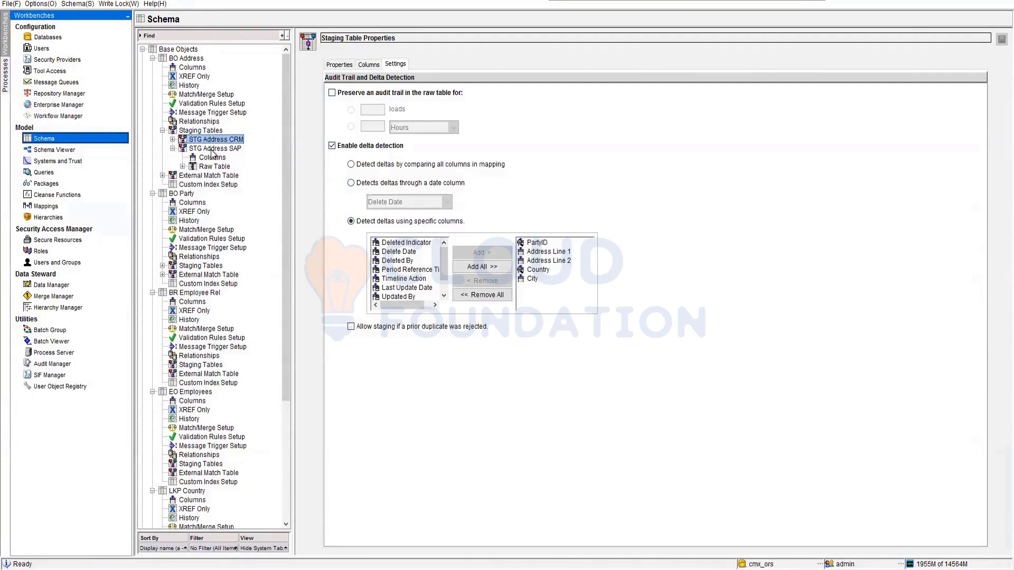
pyautogui.click(197, 149)
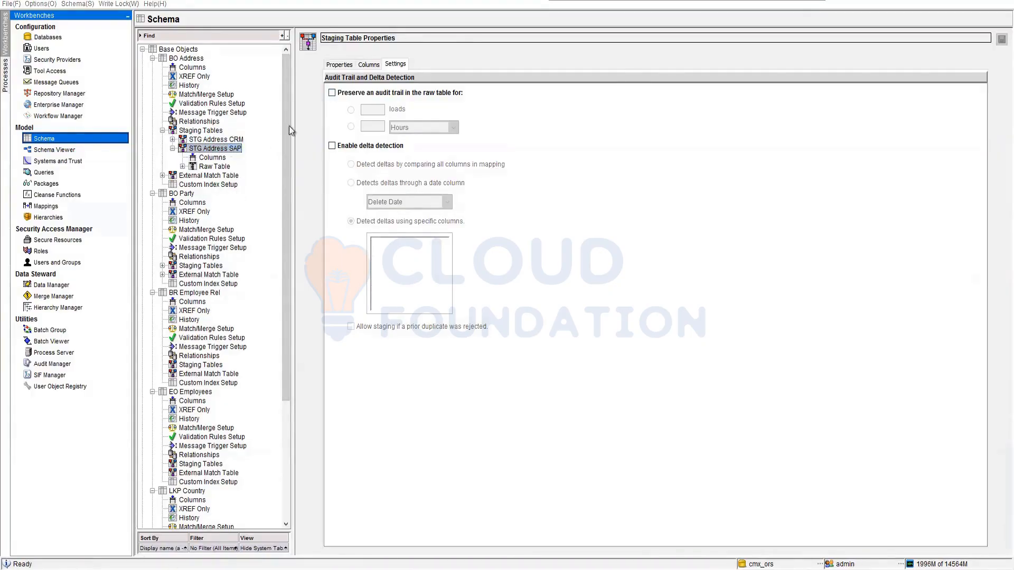
# Switch back to Oracle SQL Developer and examine the C_STG_ADDRESS_CRM_PRL rows through to past row 2400, returning to the first records.
pyautogui.hotkey('alt', 'Tab')
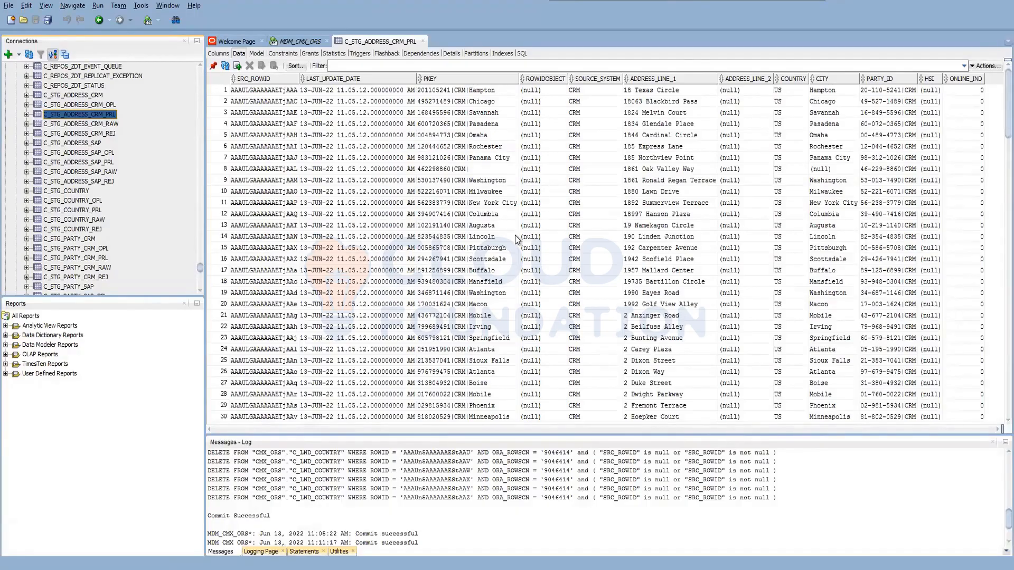
pyautogui.scroll(-9, 515, 236)
pyautogui.scroll(-17, 515, 237)
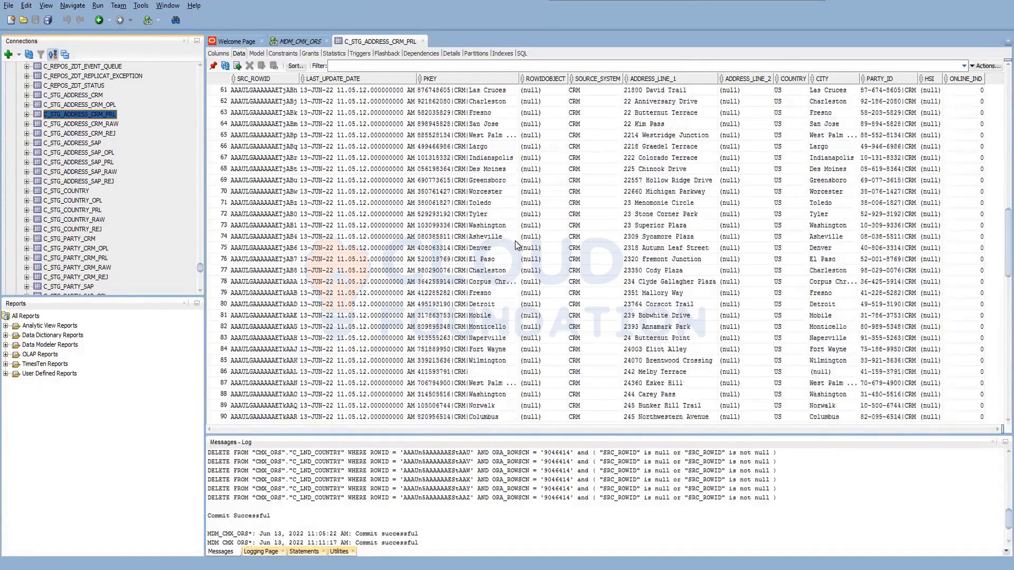
pyautogui.scroll(-20, 996, 239)
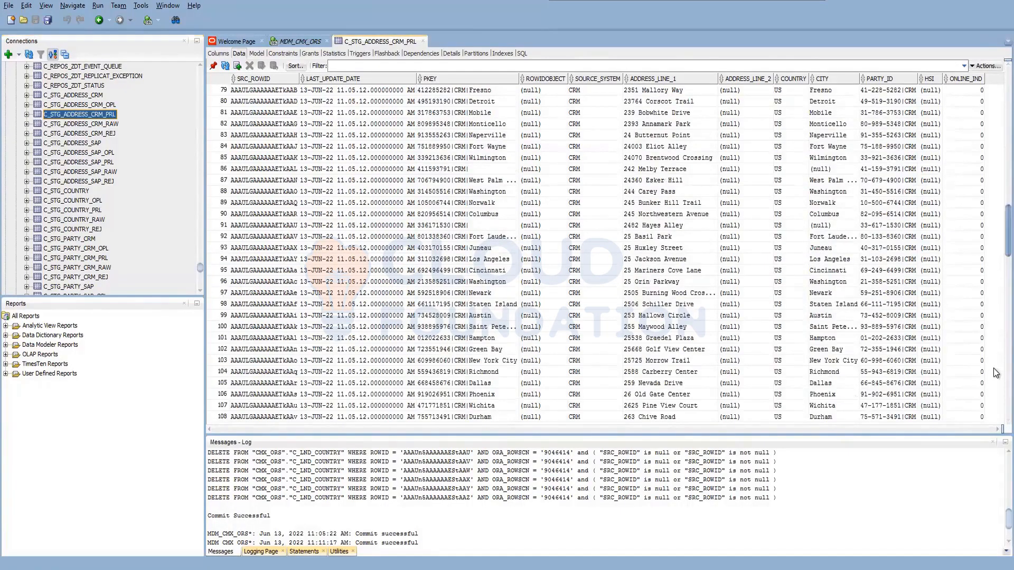
pyautogui.scroll(-20, 993, 404)
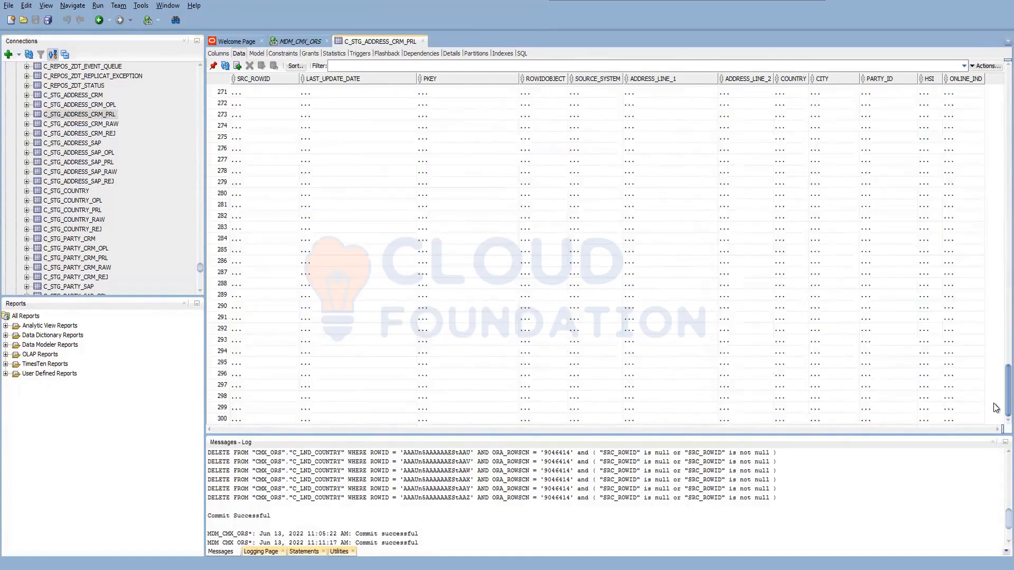
pyautogui.scroll(-20, 995, 425)
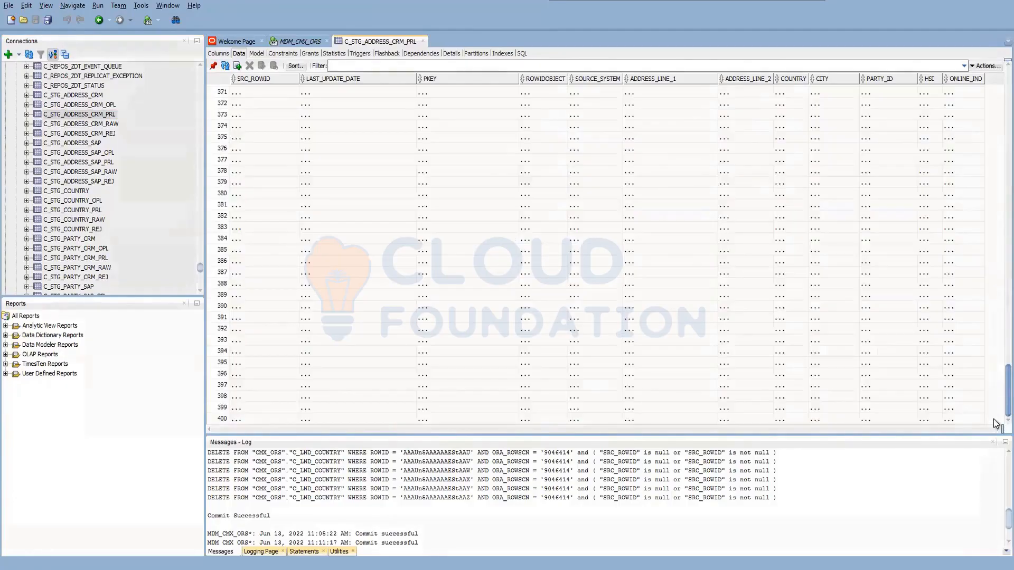
pyautogui.scroll(-20, 996, 432)
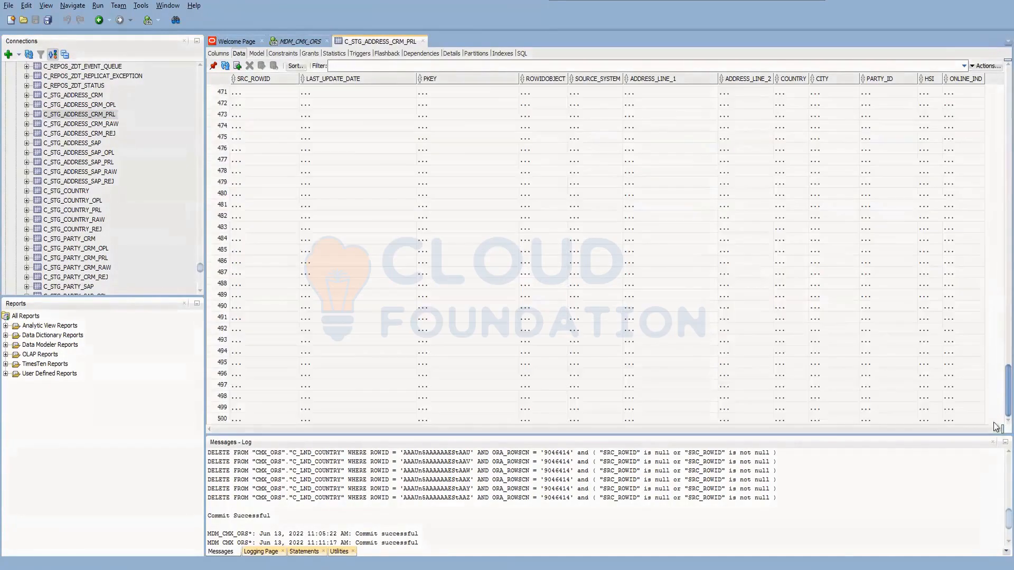
pyautogui.scroll(-20, 996, 409)
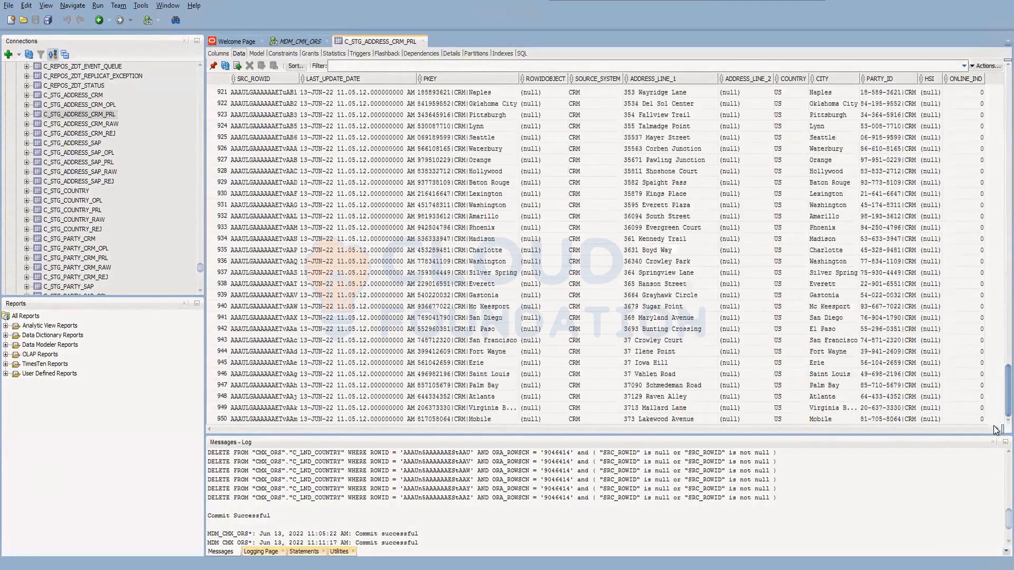
pyautogui.scroll(-20, 996, 423)
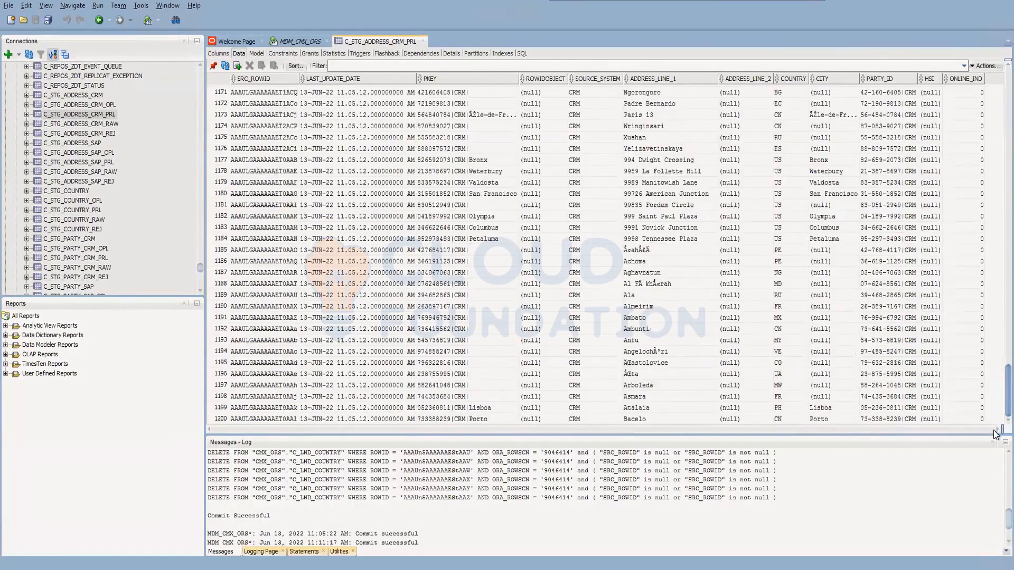
pyautogui.scroll(-20, 997, 438)
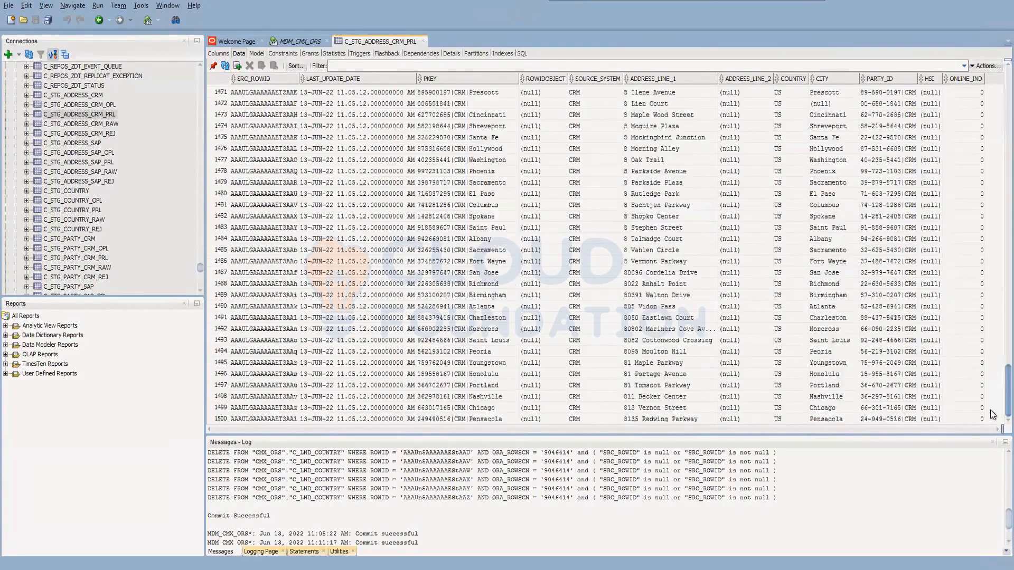
pyautogui.scroll(-20, 993, 431)
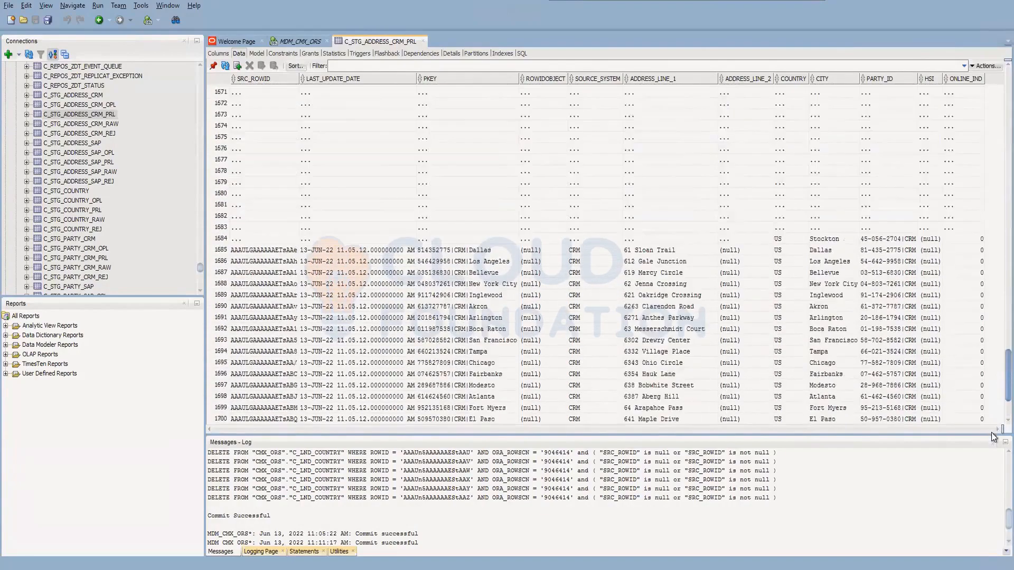
pyautogui.scroll(-20, 994, 429)
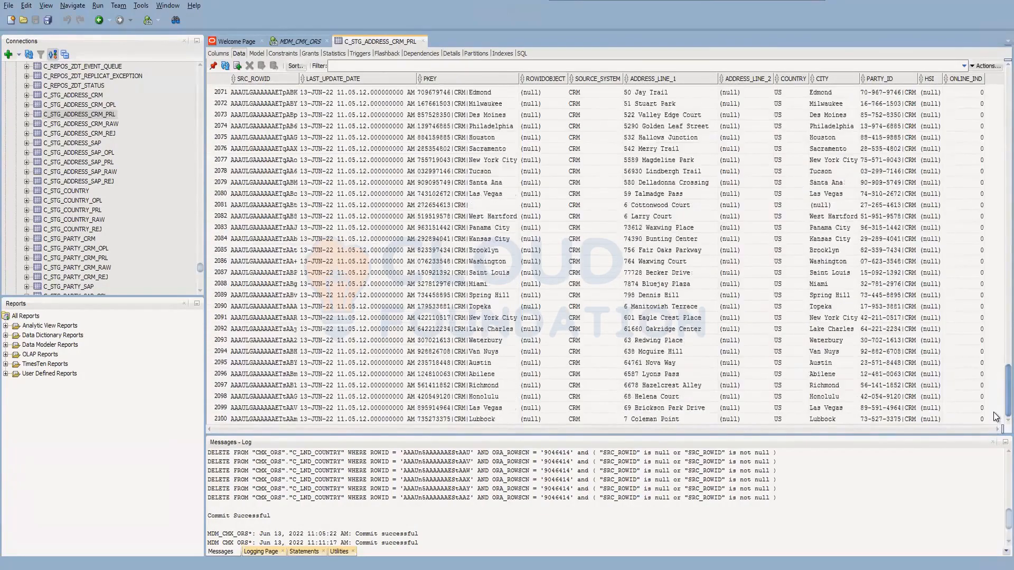
pyautogui.moveTo(991, 430); pyautogui.dragTo(990, 432)
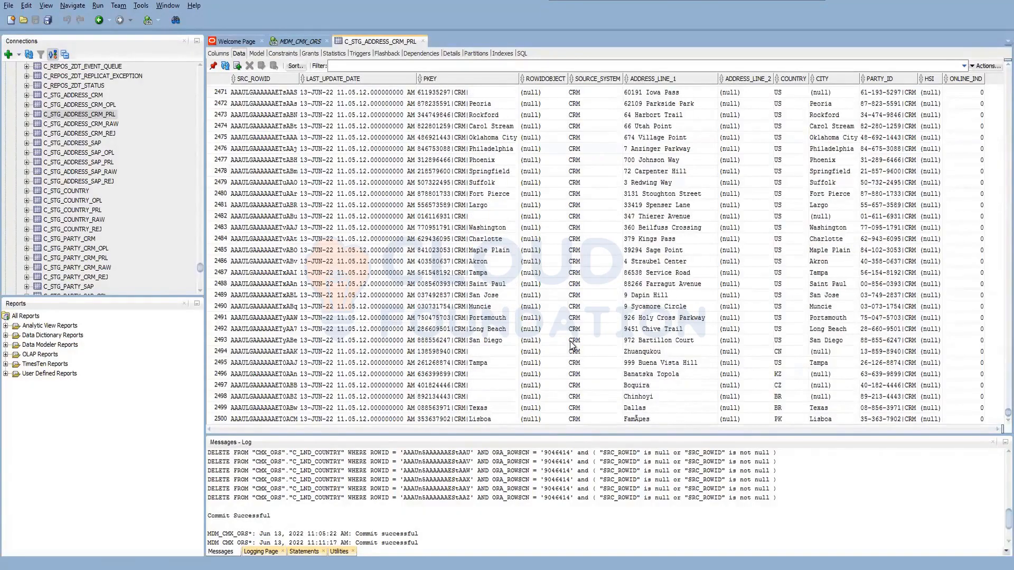
pyautogui.scroll(19, 573, 344)
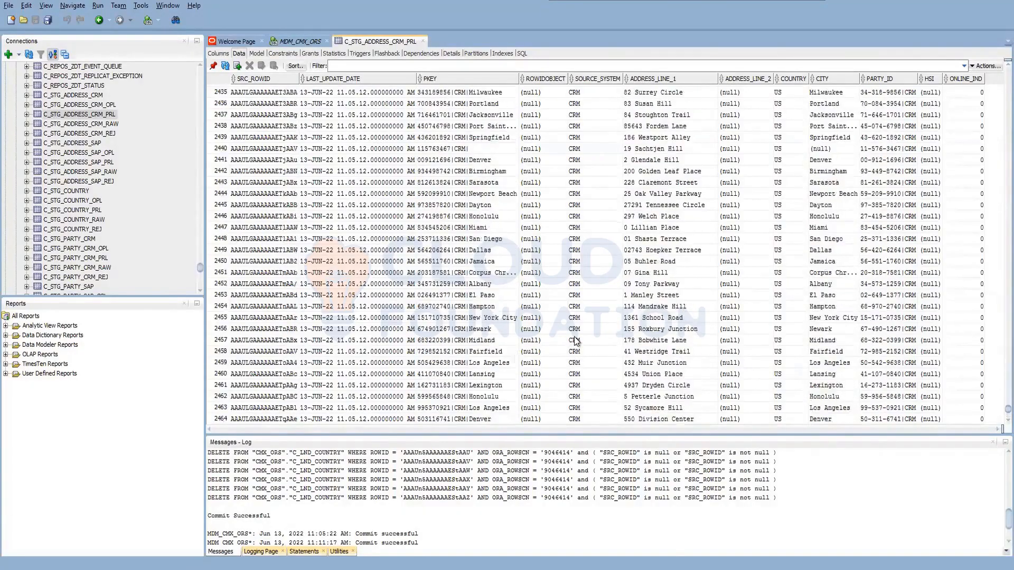
pyautogui.scroll(20, 590, 319)
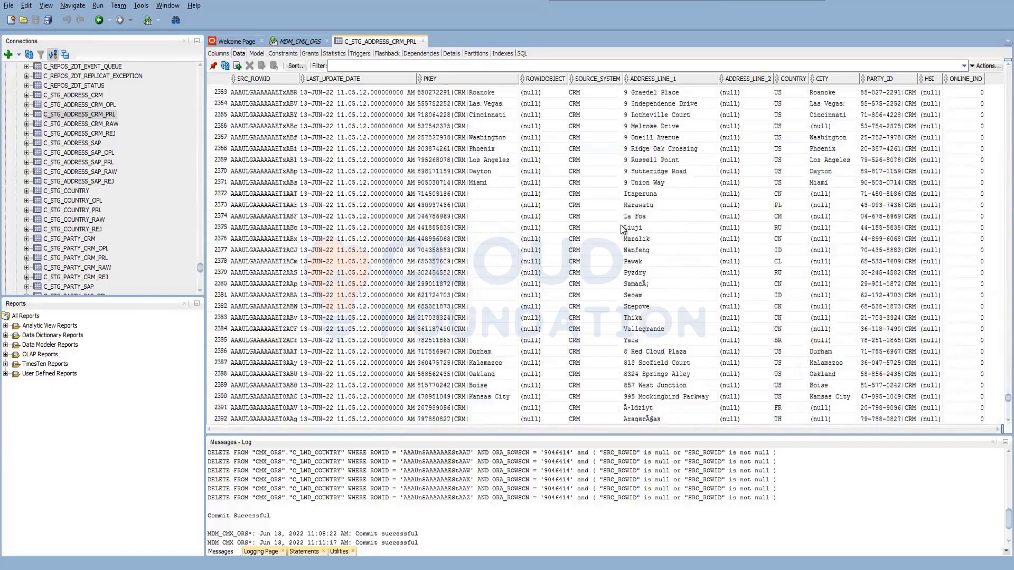
pyautogui.scroll(20, 623, 228)
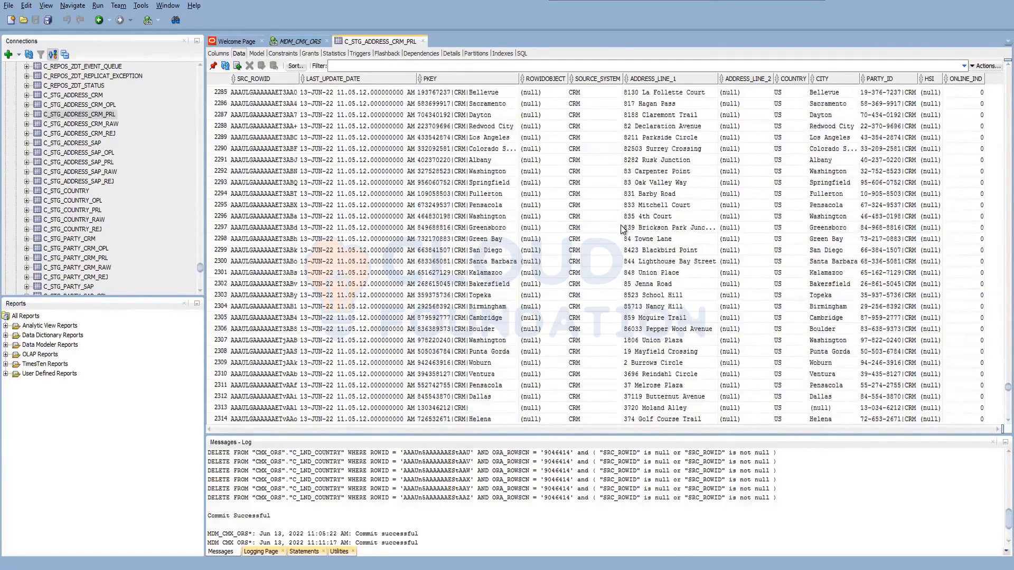
pyautogui.scroll(16, 624, 228)
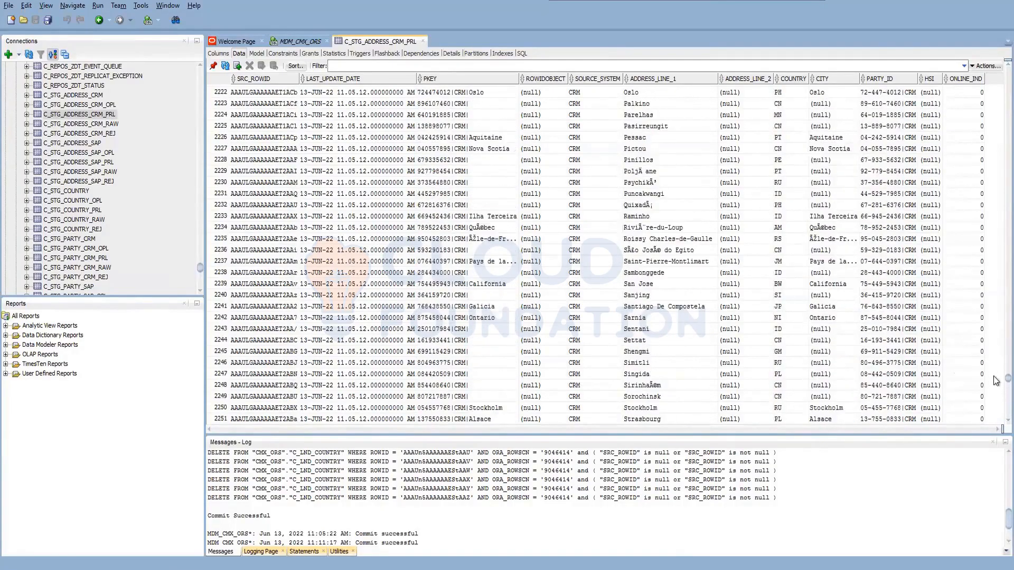
pyautogui.moveTo(986, 262); pyautogui.dragTo(994, 81)
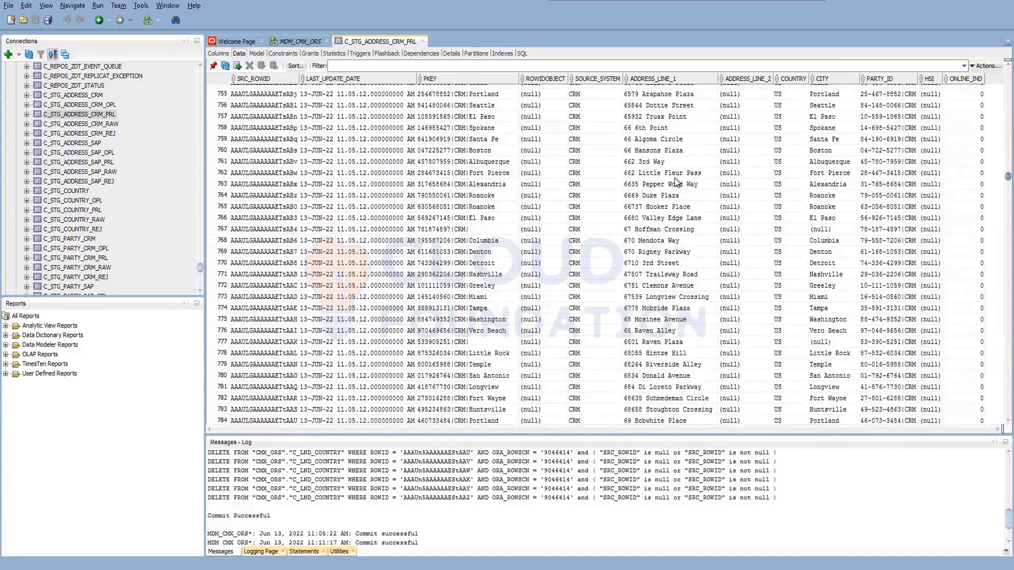
# View the rejected records in C_STG_ADDRESS_CRM_REJ and look through the rows and columns of the C_STG_ADDRESS_CRM staging table.
pyautogui.click(83, 134)
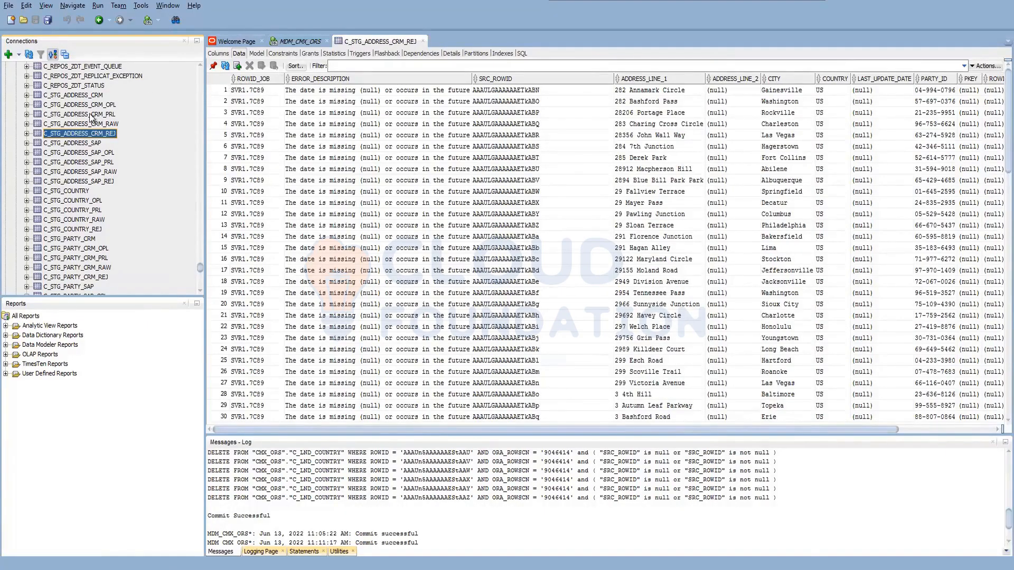
pyautogui.click(84, 95)
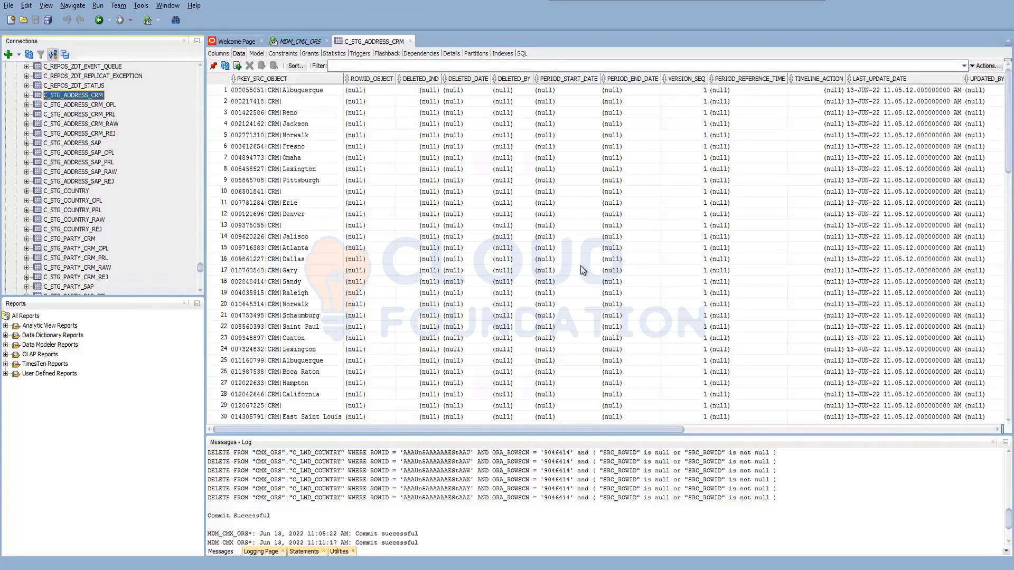
pyautogui.scroll(-5, 730, 343)
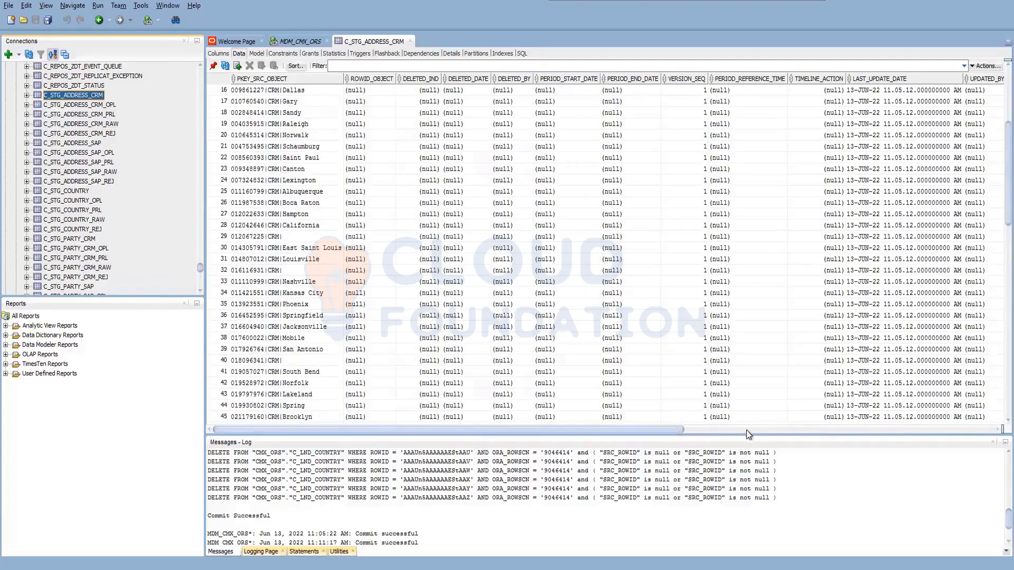
pyautogui.moveTo(673, 428); pyautogui.dragTo(751, 429)
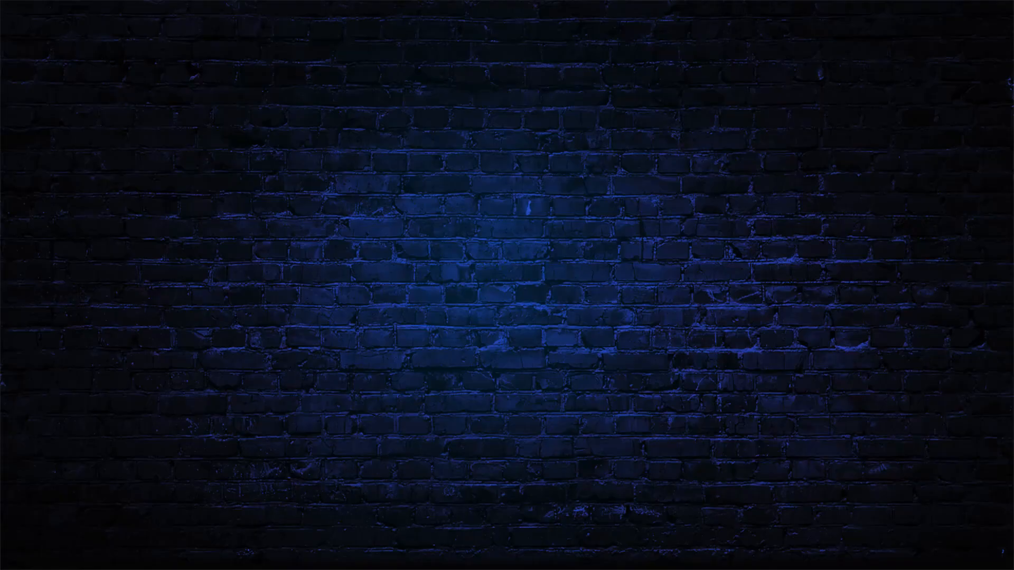